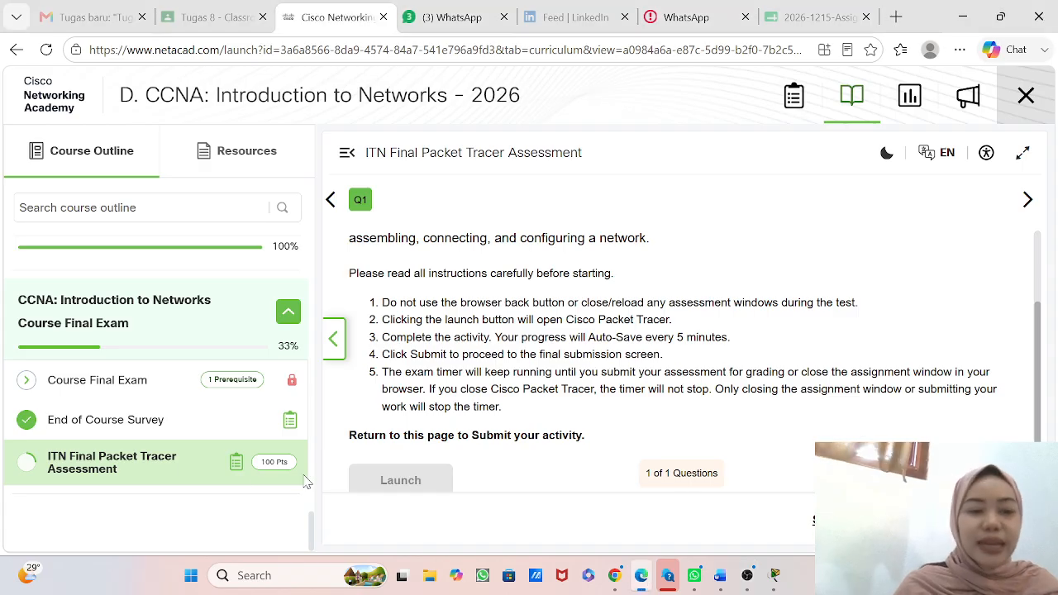
Bring the Cisco Packet Tracer assessment window to the front from the taskbar.
click(774, 575)
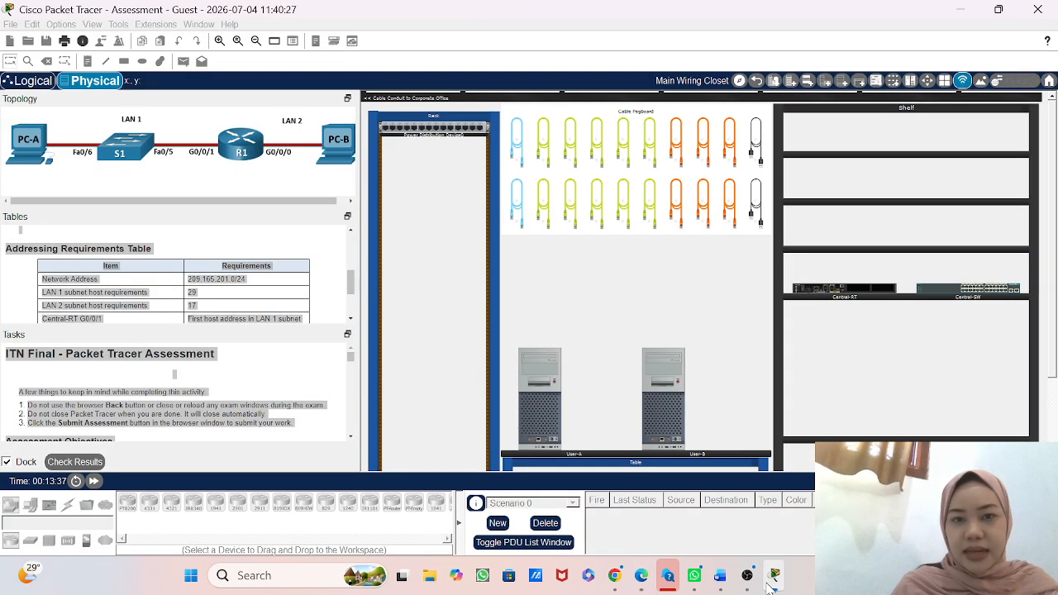
click(176, 385)
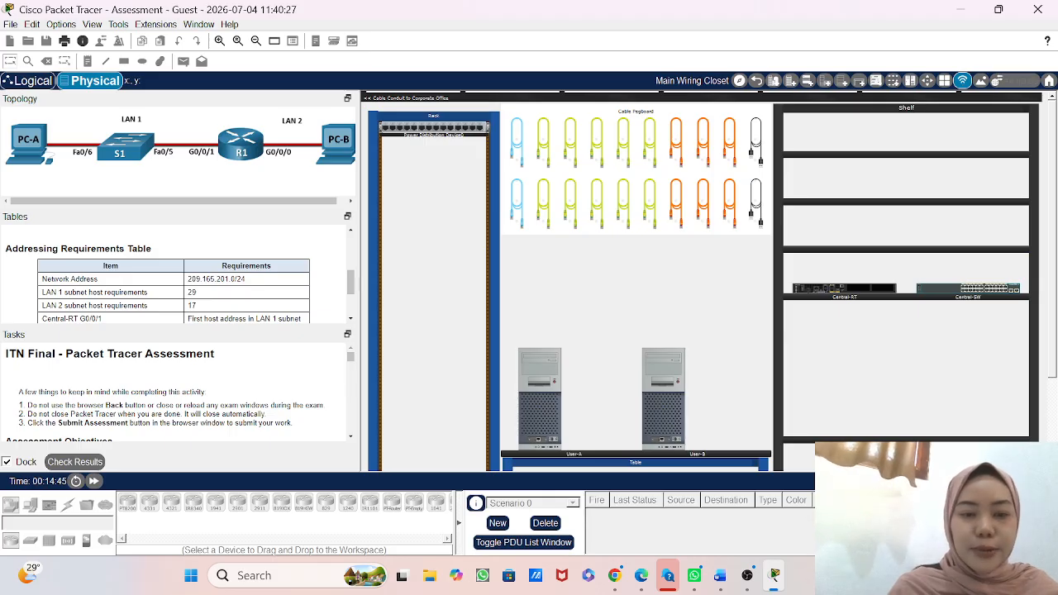
click(746, 578)
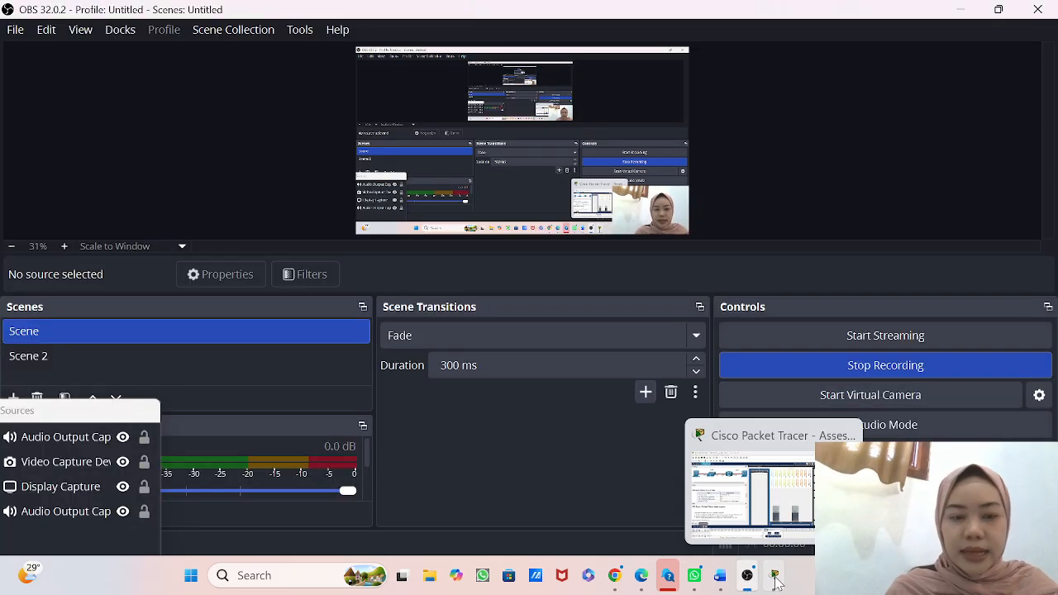
click(775, 578)
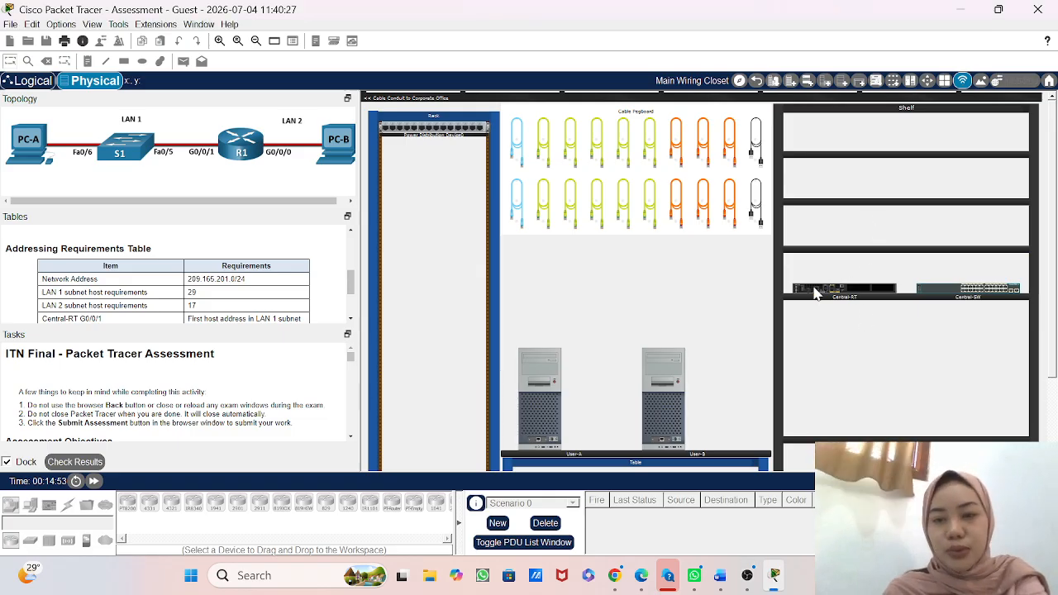
Mount Central-RT in the rack, with Central-SW in the slot directly below it.
drag(829, 291, 455, 180)
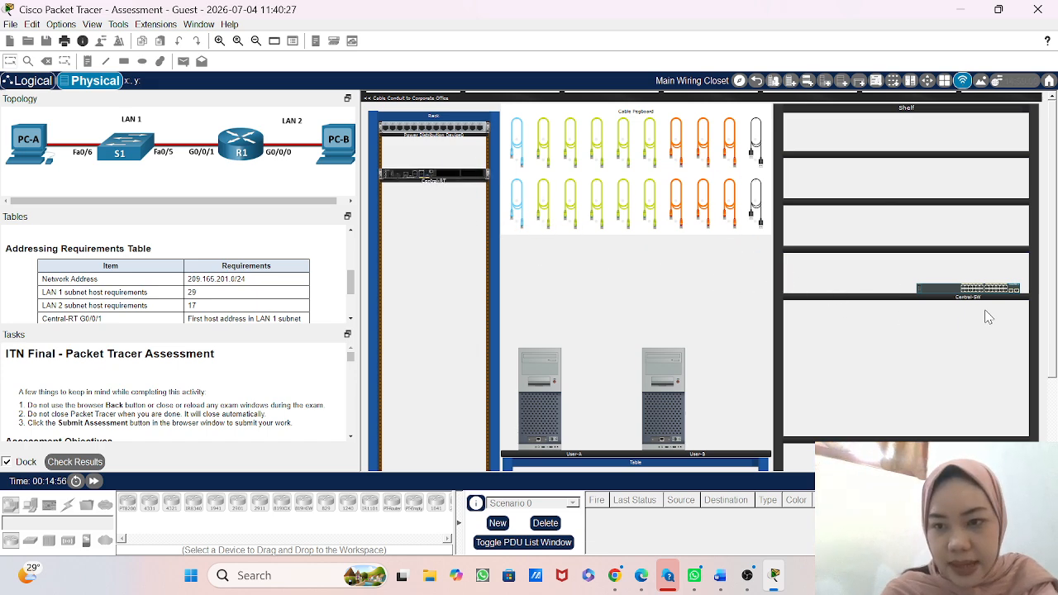
drag(995, 291, 443, 204)
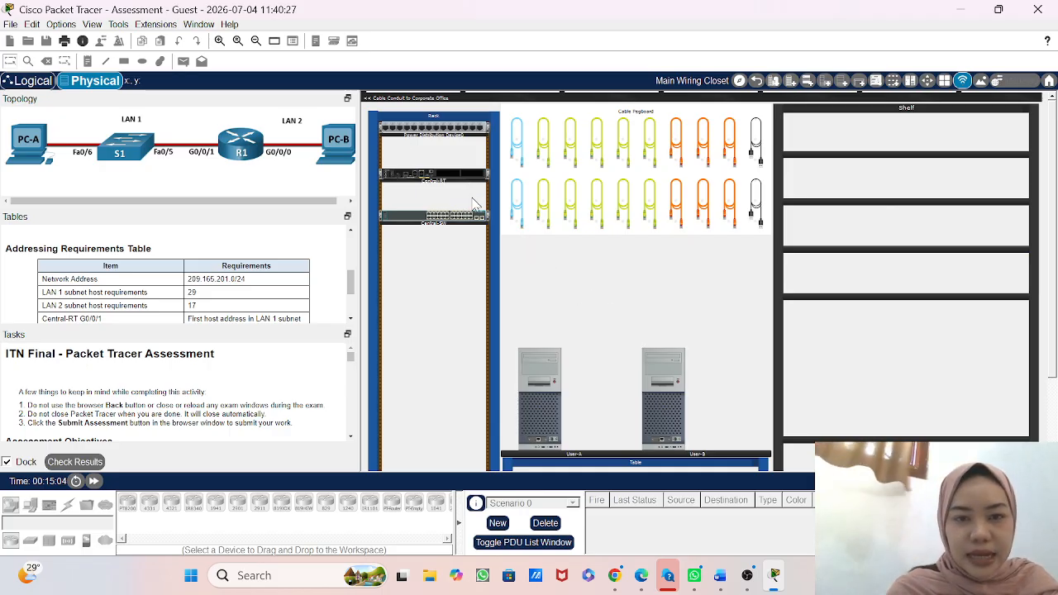
scroll(471, 198, up, 2)
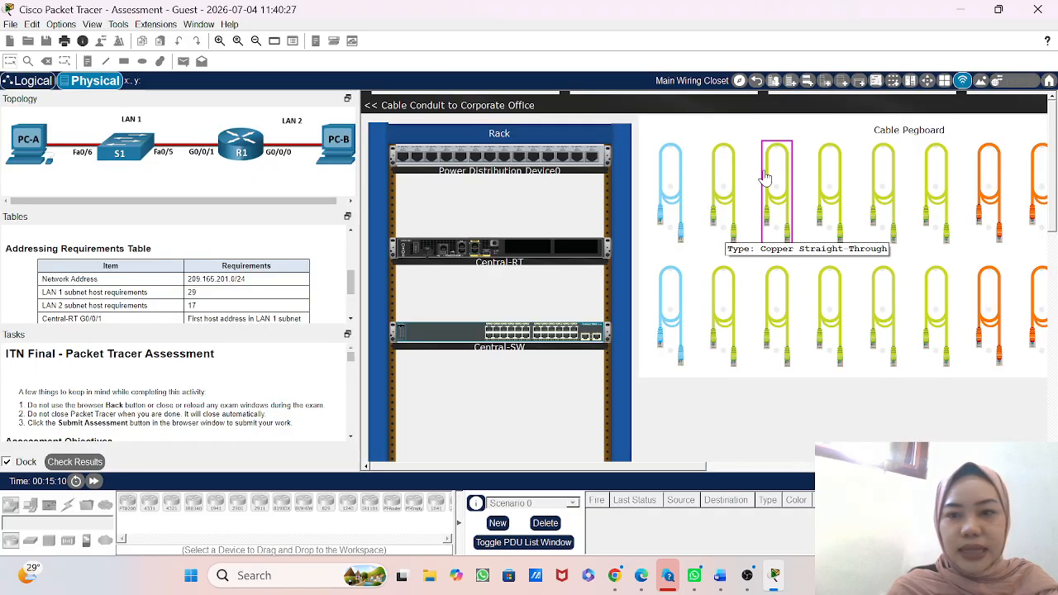
Connect User-A to Central-SW port Fa0/6 with a copper straight-through cable.
click(727, 209)
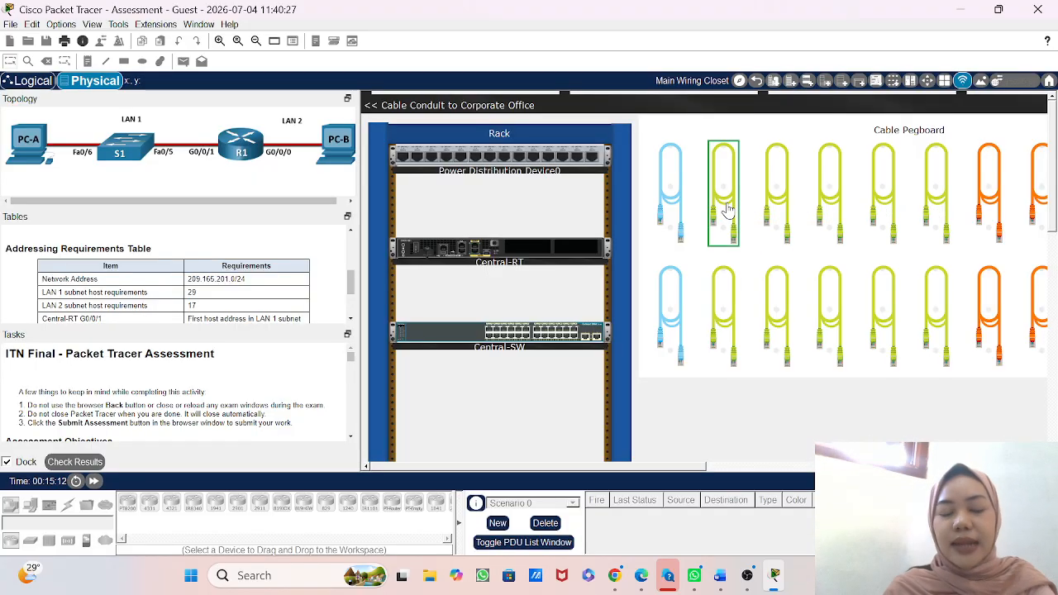
scroll(727, 209, down, 10)
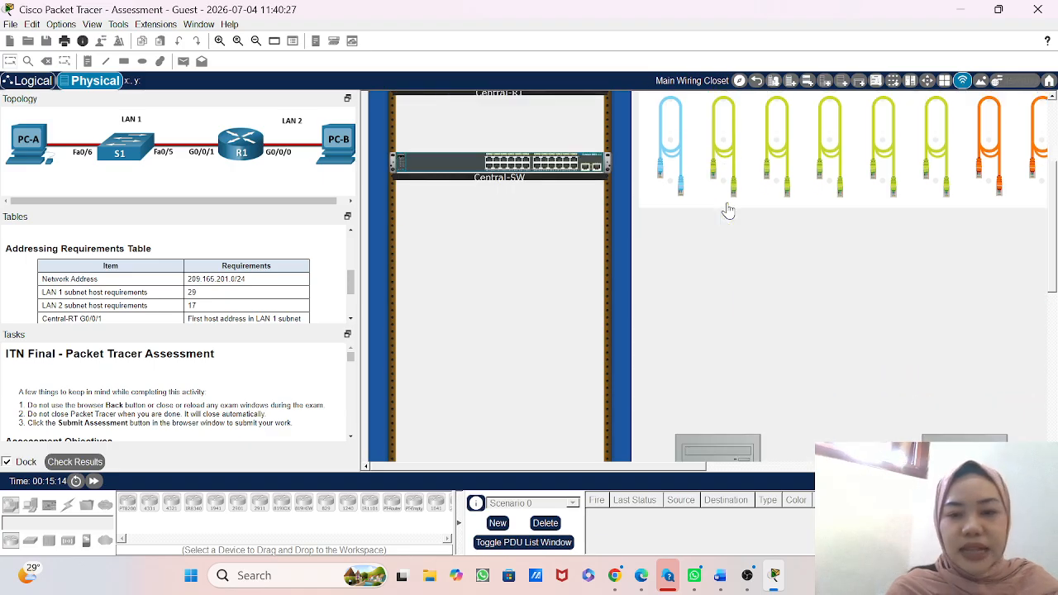
click(716, 293)
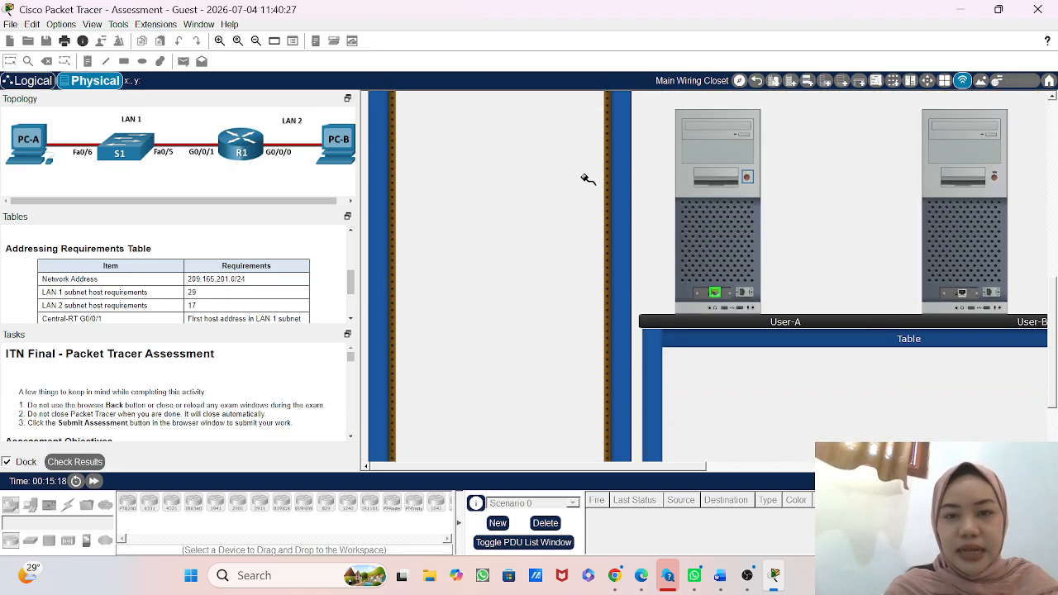
scroll(595, 180, up, 10)
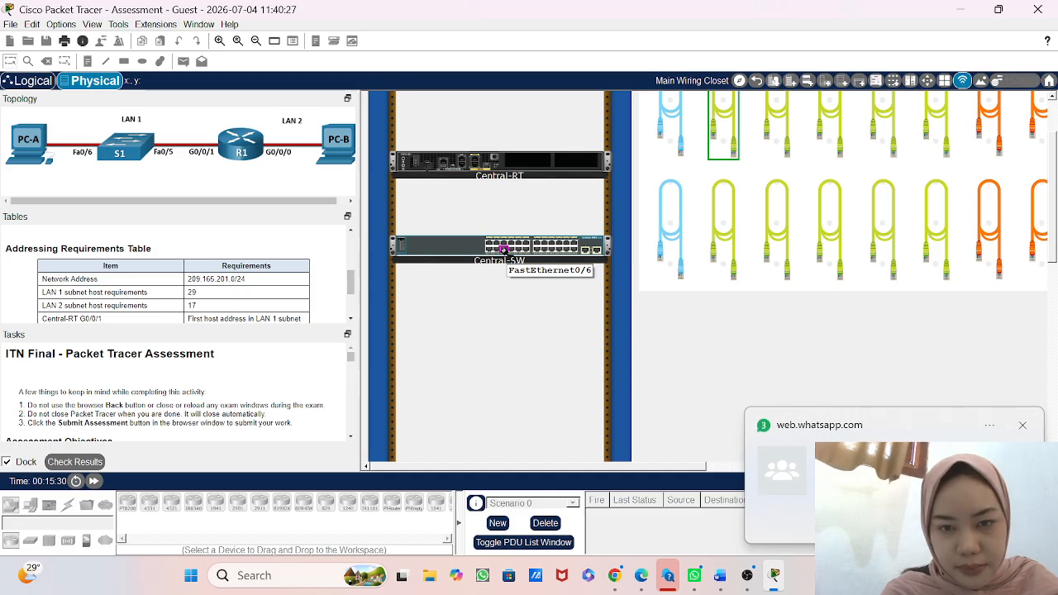
click(503, 249)
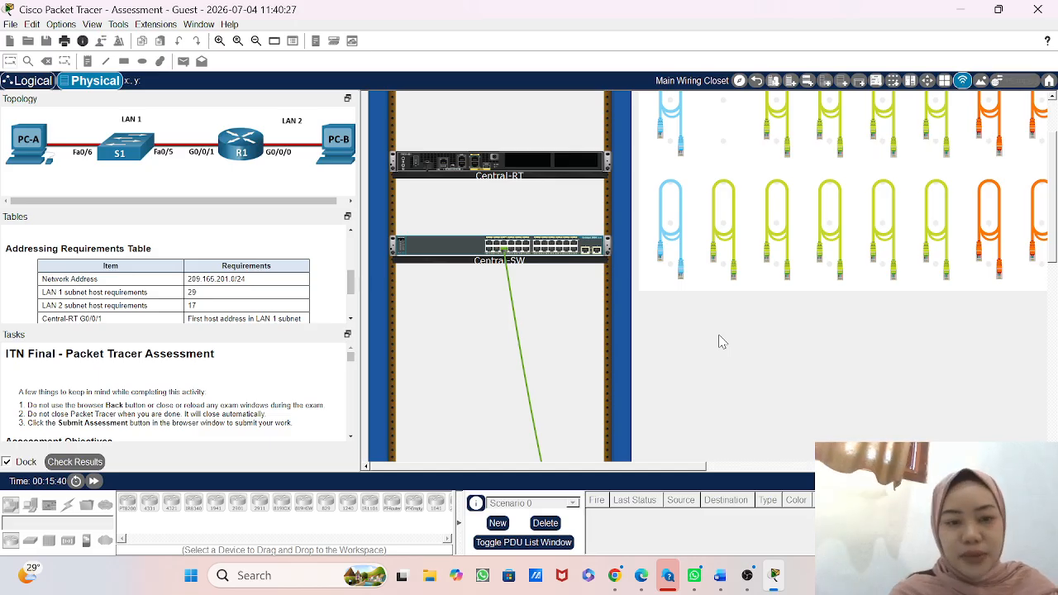
Plug a second straight-through cable into Central-SW port Fa0/5.
click(725, 243)
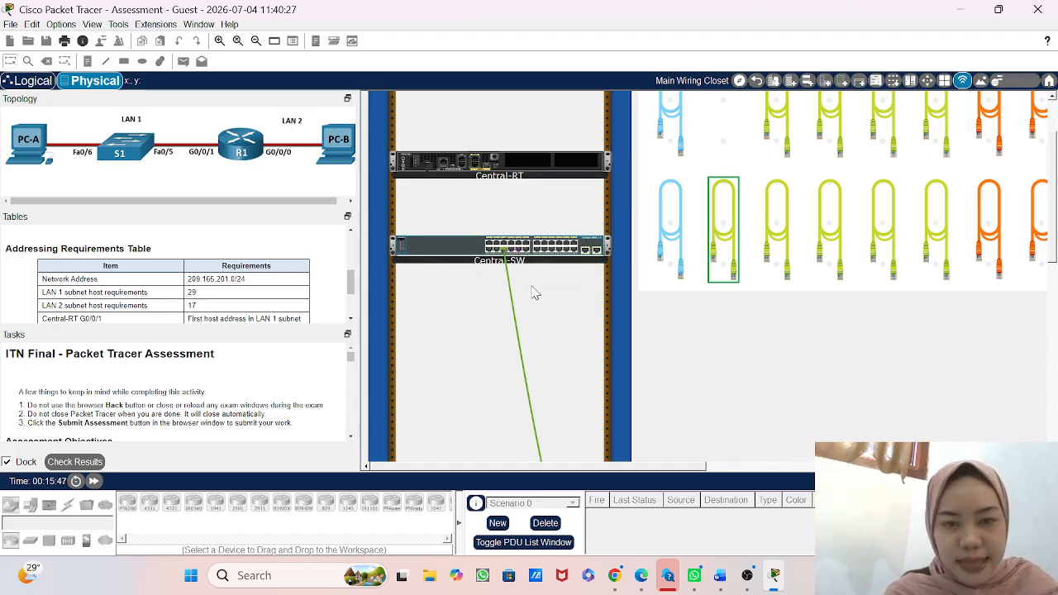
scroll(532, 287, up, 2)
scroll(677, 347, down, 3)
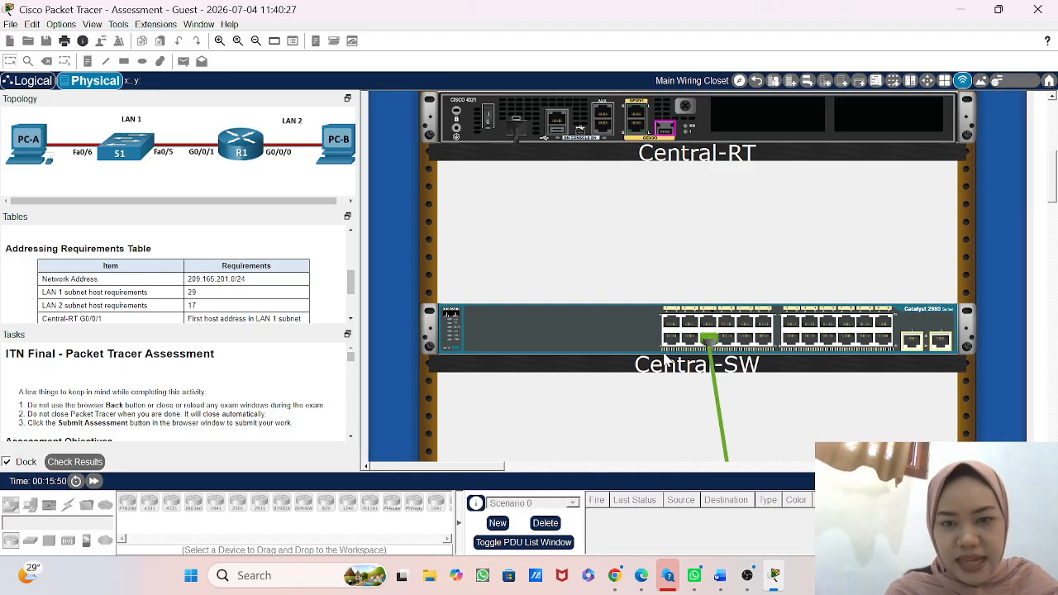
click(708, 268)
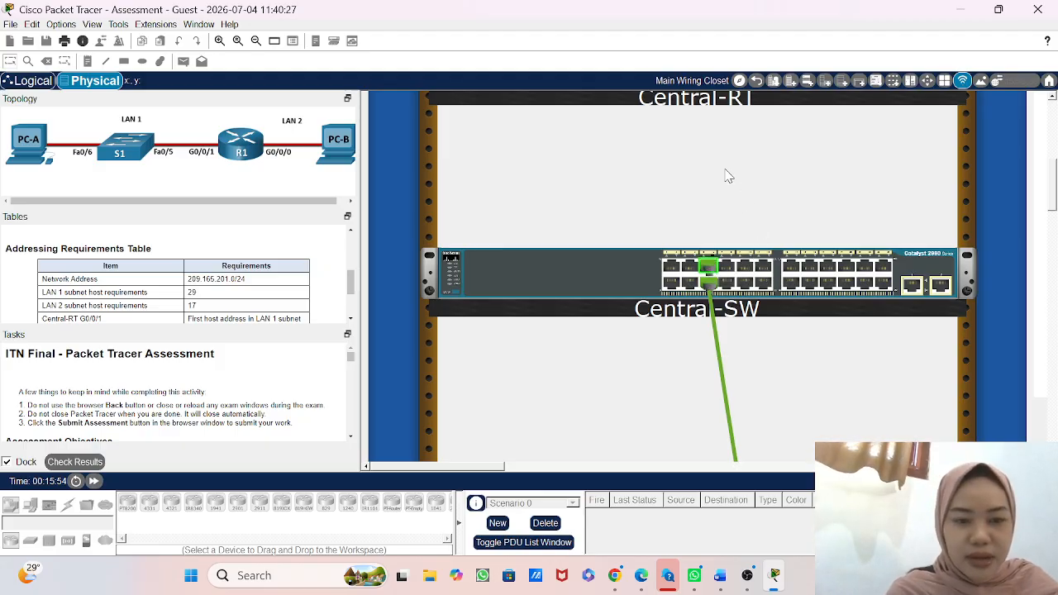
scroll(725, 175, up, 3)
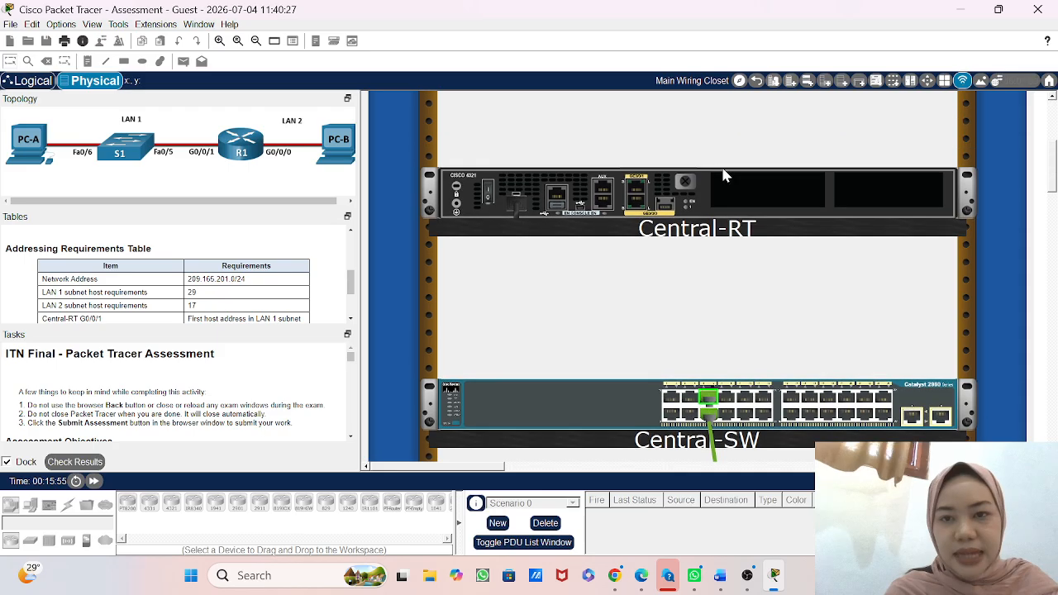
Finish the Fa0/5 cable on Central-RT GigabitEthernet0/0/1.
click(634, 189)
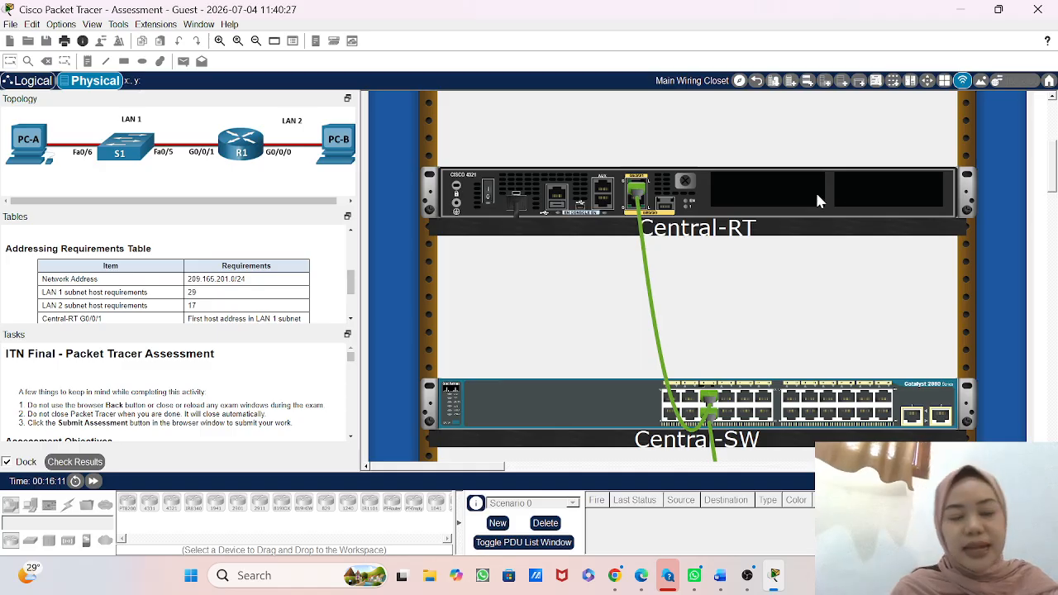
scroll(738, 306, down, 3)
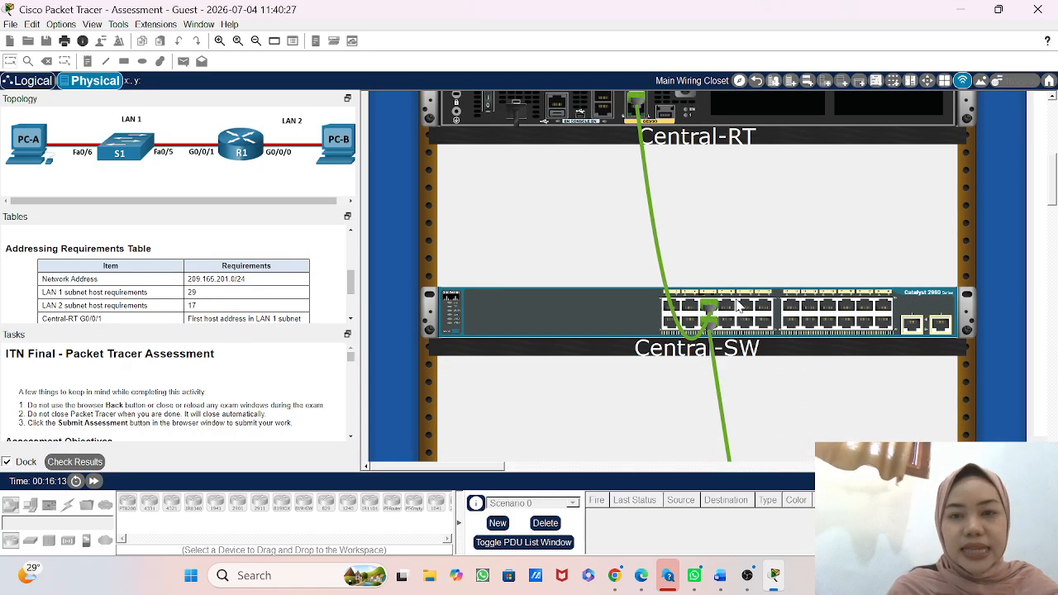
scroll(737, 306, right, 3)
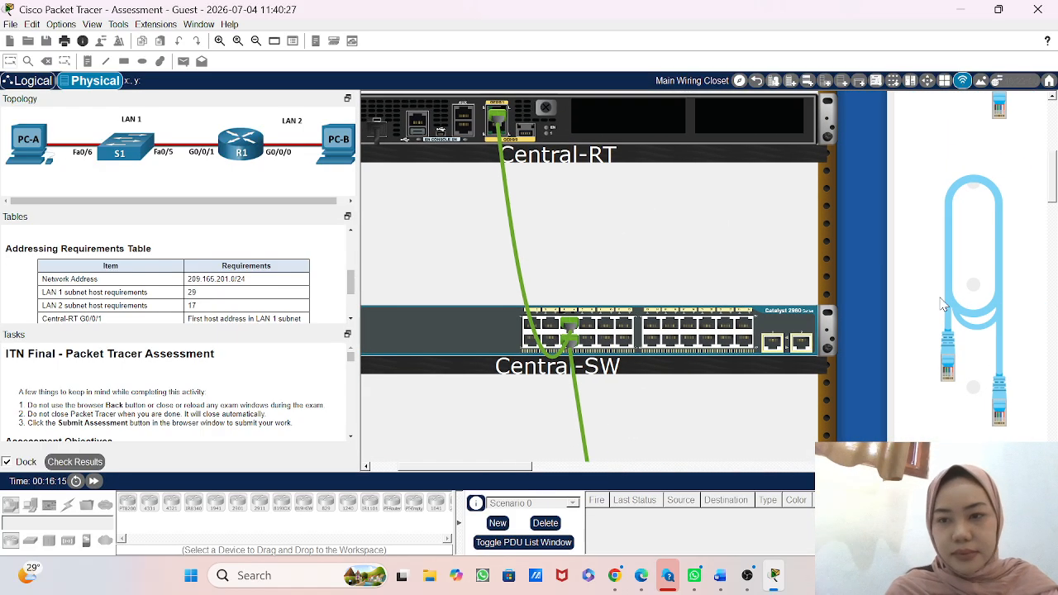
scroll(965, 314, right, 6)
Run a straight-through cable from Central-RT GigabitEthernet0/0/0 to User-B's Ethernet port.
click(936, 296)
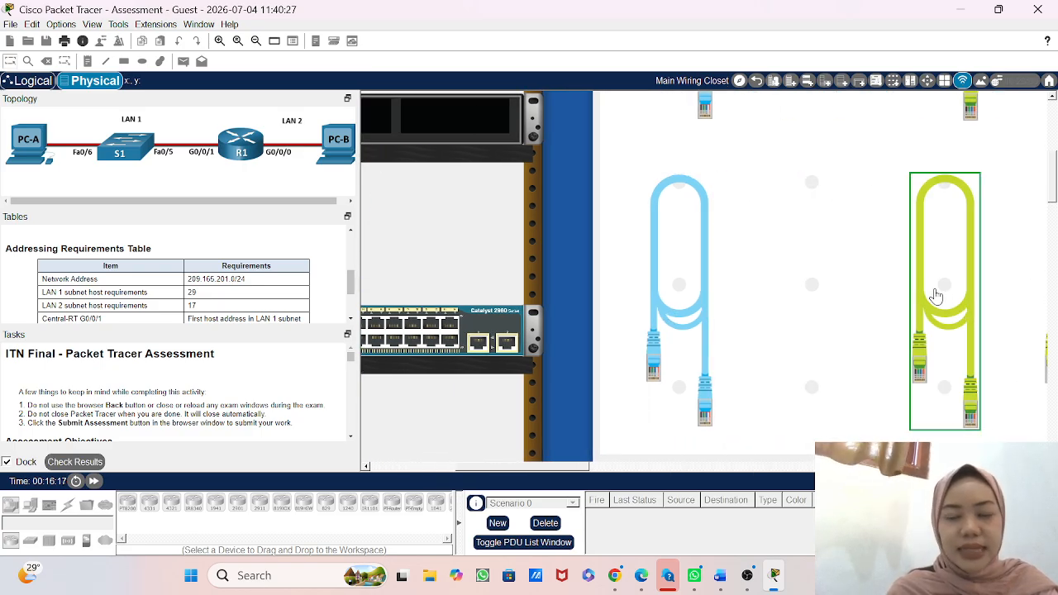
scroll(768, 270, left, 7)
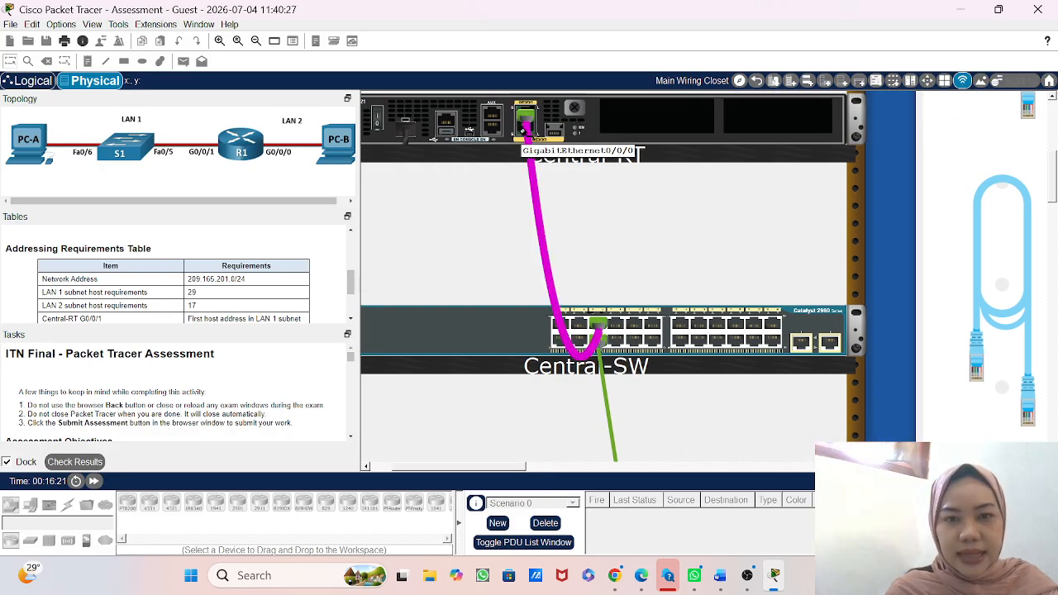
click(525, 124)
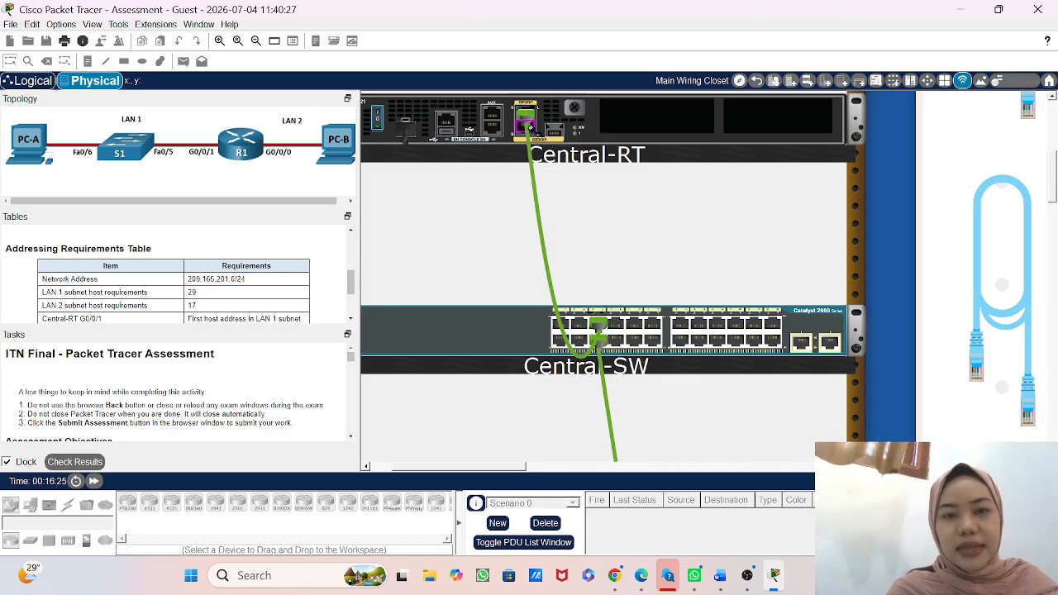
scroll(685, 276, down, 3)
scroll(685, 276, right, 3)
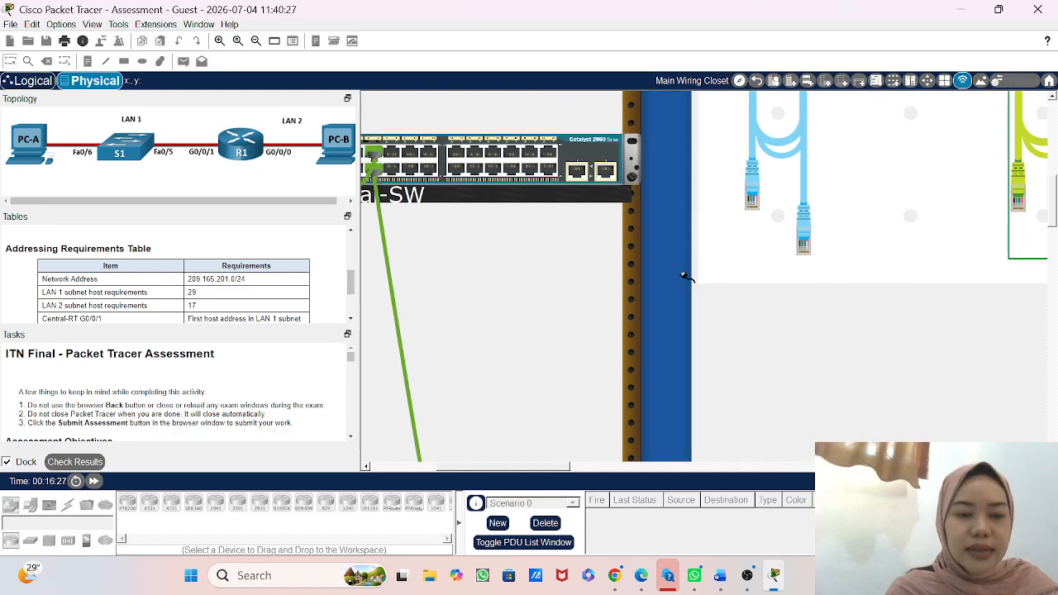
scroll(685, 276, down, 3)
scroll(684, 276, right, 3)
scroll(685, 276, down, 3)
scroll(685, 276, right, 3)
scroll(685, 276, down, 3)
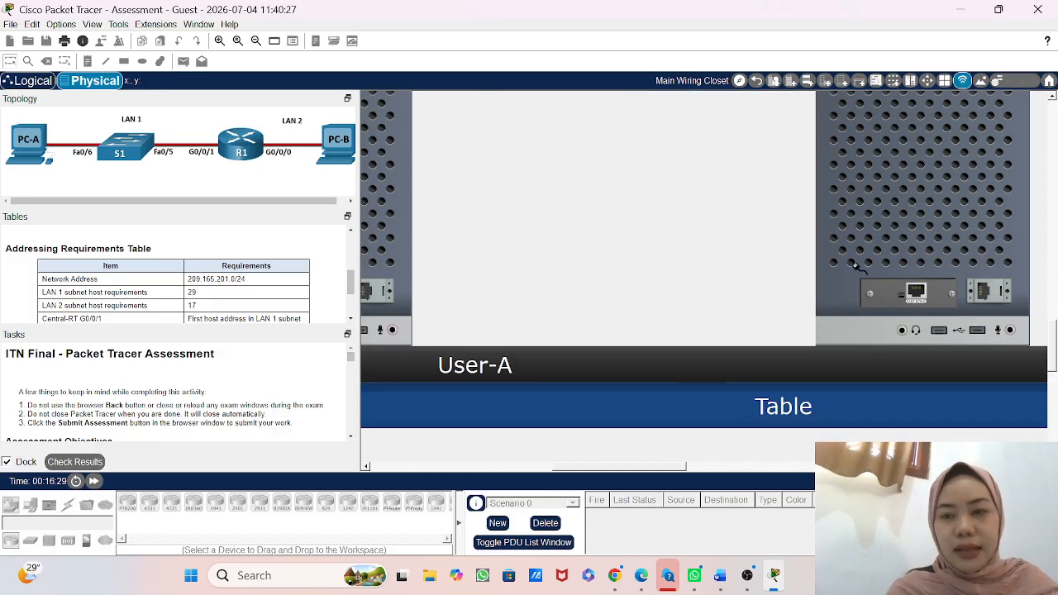
click(914, 292)
scroll(657, 252, right, 3)
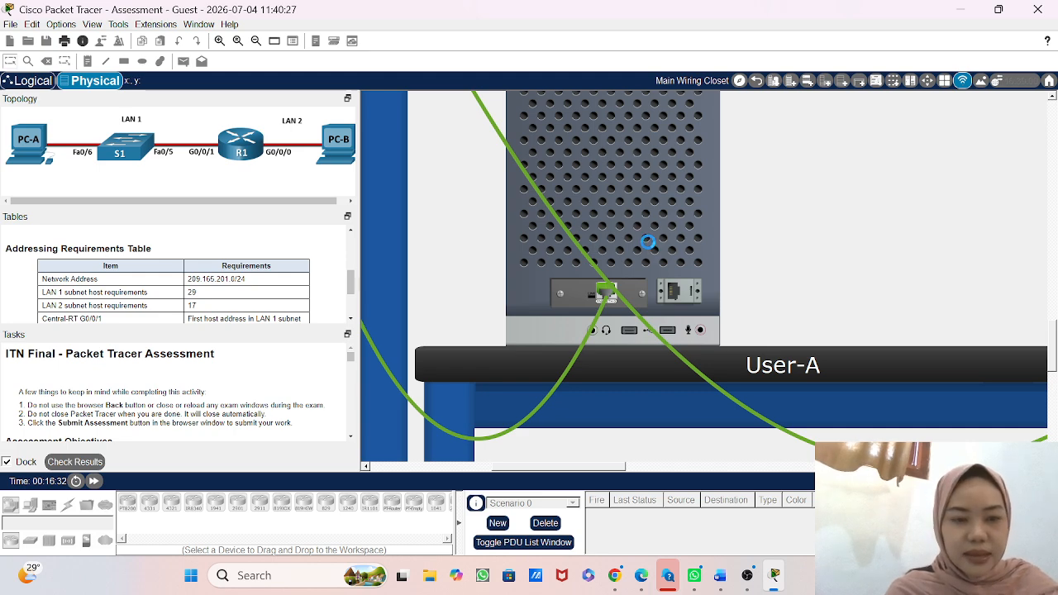
scroll(651, 250, down, 3)
scroll(651, 250, up, 3)
scroll(651, 249, left, 5)
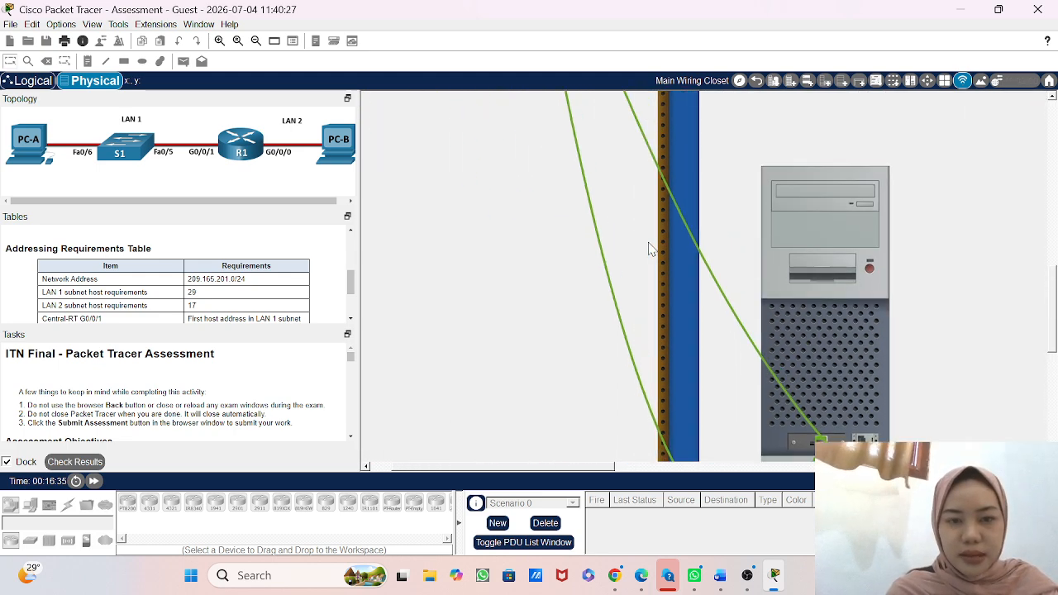
scroll(651, 250, up, 3)
scroll(650, 249, up, 5)
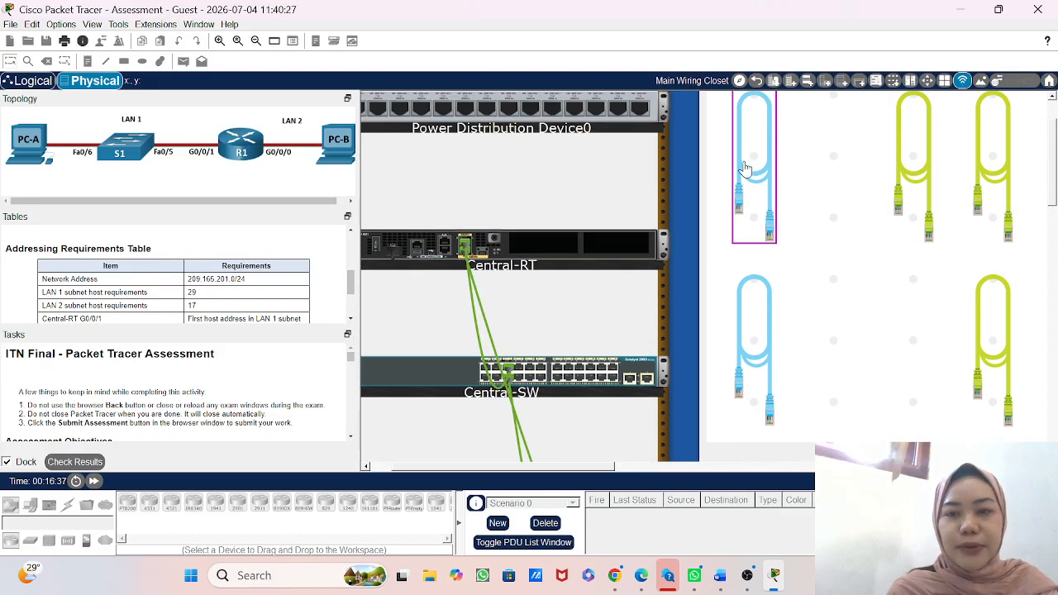
Take the light-blue console cable from the pegboard and plug it into User-A's RS-232 port.
click(749, 169)
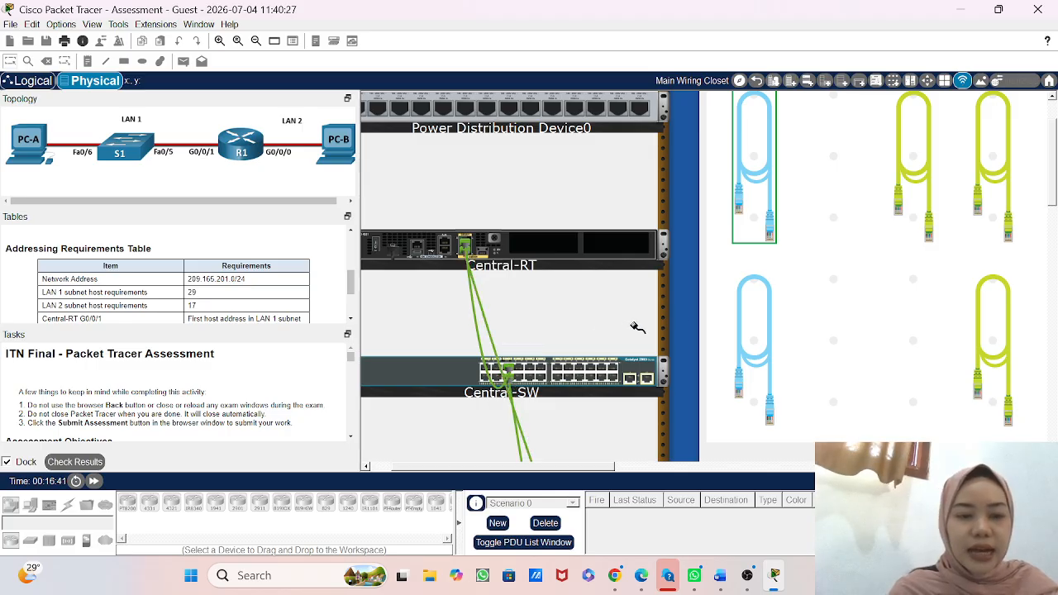
scroll(576, 341, left, 2)
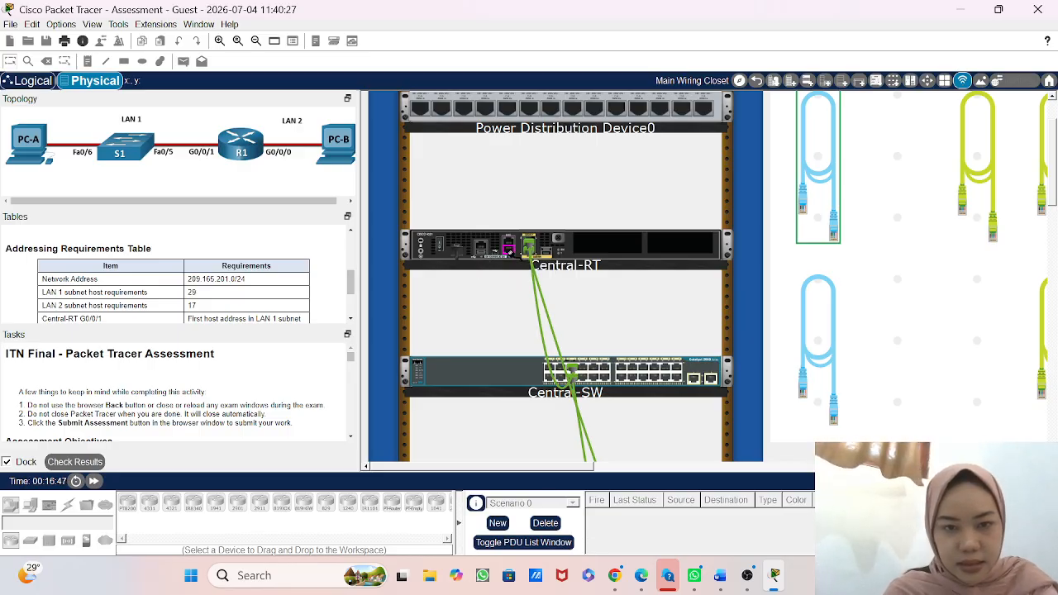
scroll(687, 347, down, 5)
scroll(688, 347, right, 4)
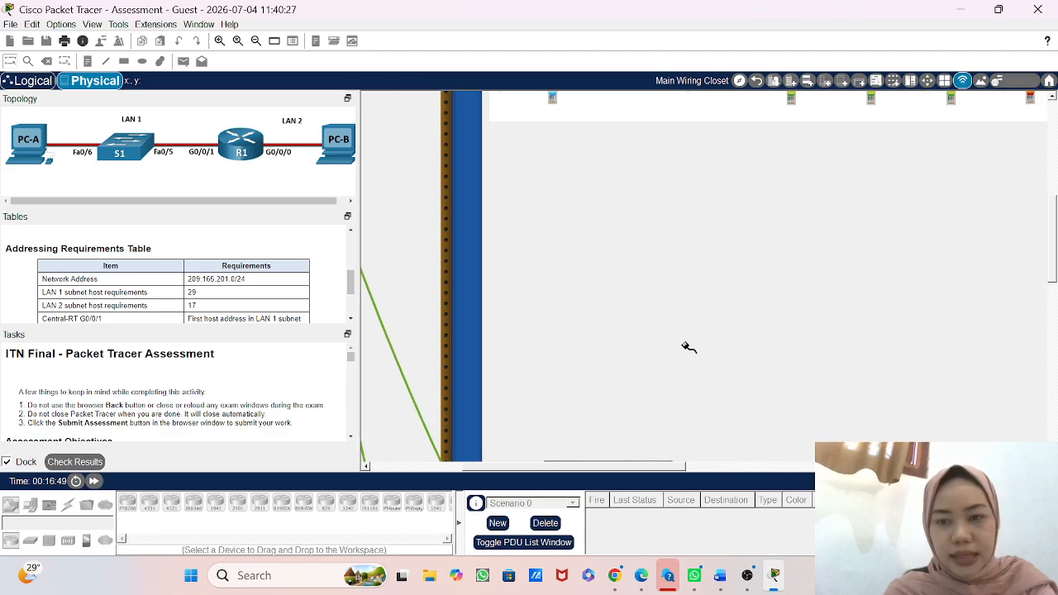
scroll(688, 347, down, 4)
scroll(687, 347, down, 1)
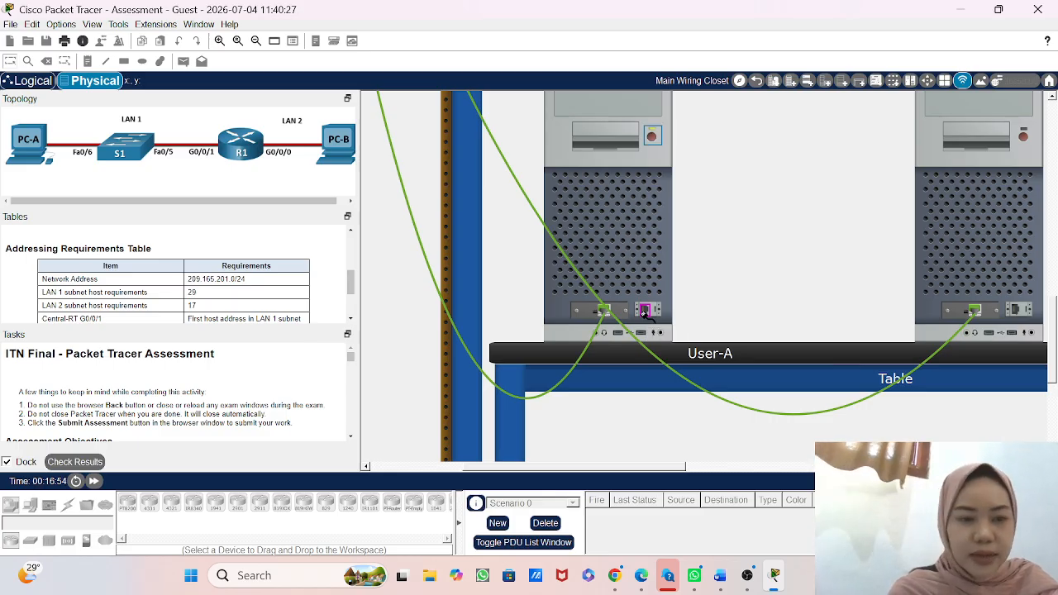
click(645, 313)
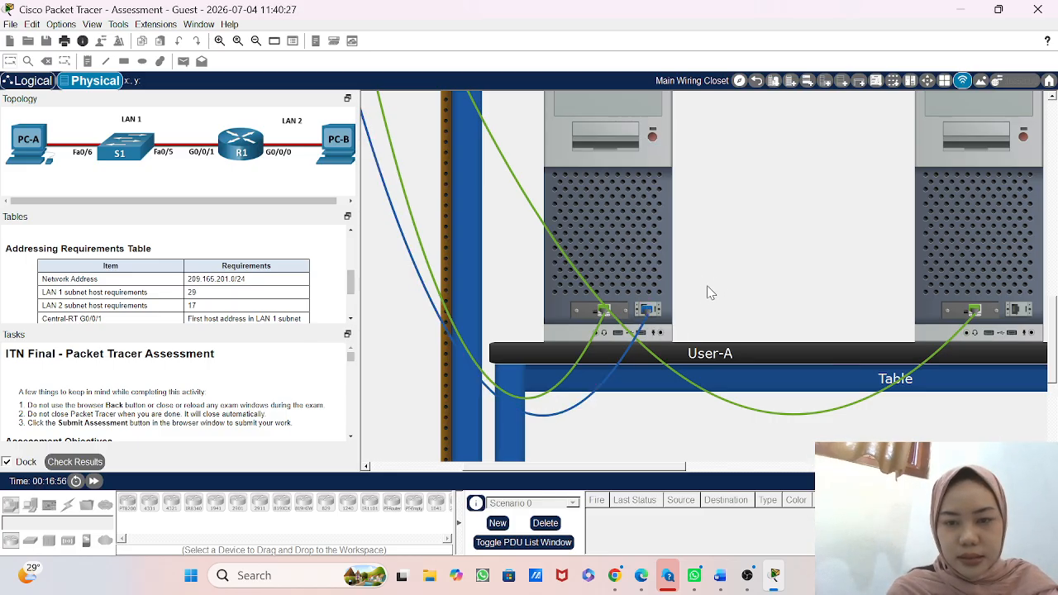
scroll(708, 287, up, 4)
scroll(708, 288, left, 3)
scroll(708, 287, down, 5)
scroll(708, 287, right, 1)
scroll(708, 287, down, 1)
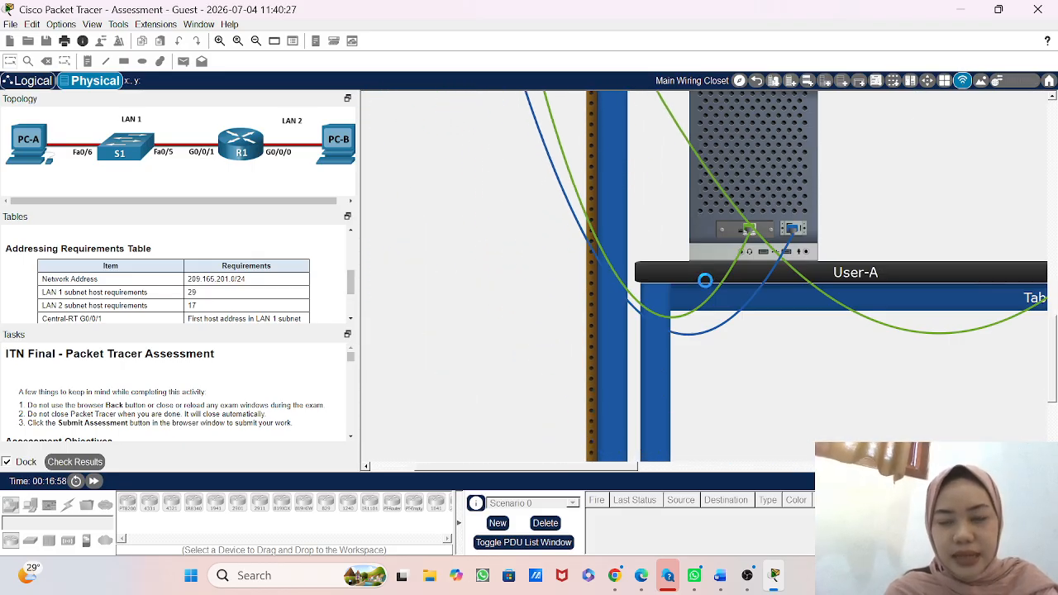
scroll(708, 287, down, 1)
scroll(708, 287, right, 2)
scroll(708, 287, down, 1)
scroll(708, 287, left, 3)
scroll(708, 287, up, 2)
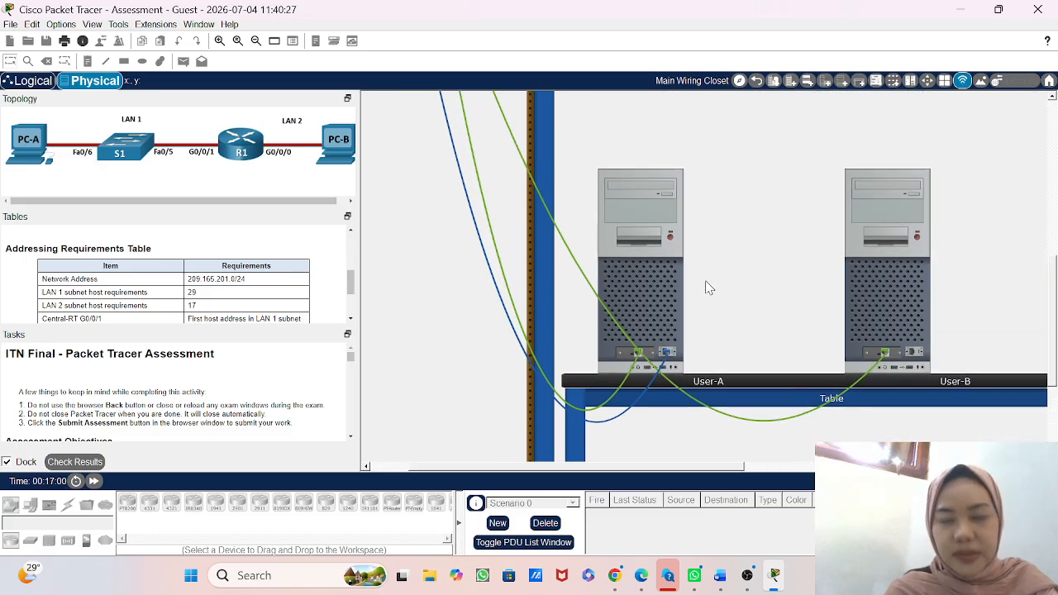
scroll(708, 287, up, 5)
scroll(708, 287, down, 6)
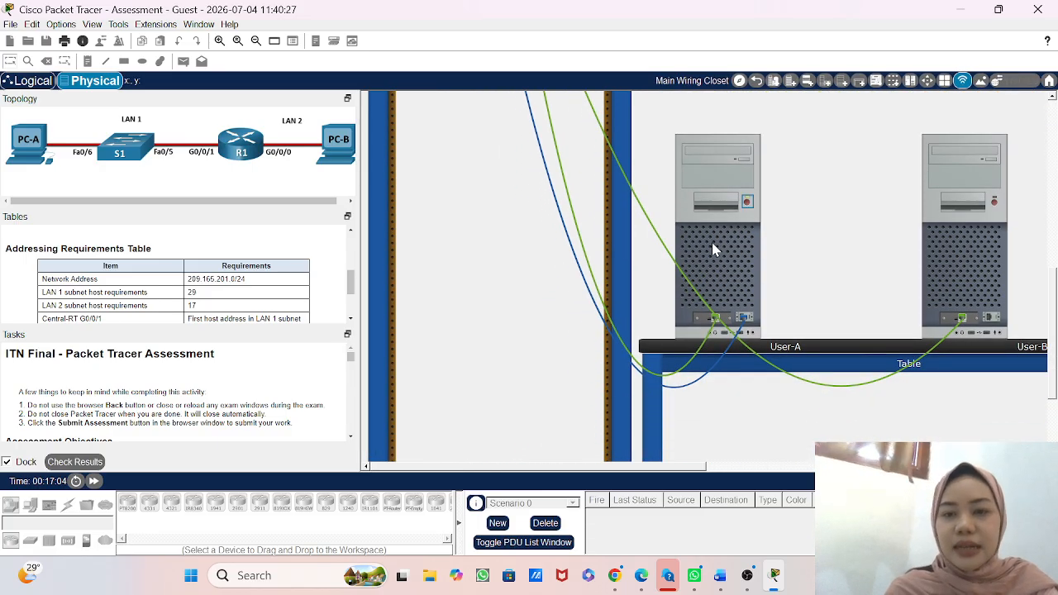
Dismiss User-A's powered-off notice and switch on the User-B PC.
click(715, 249)
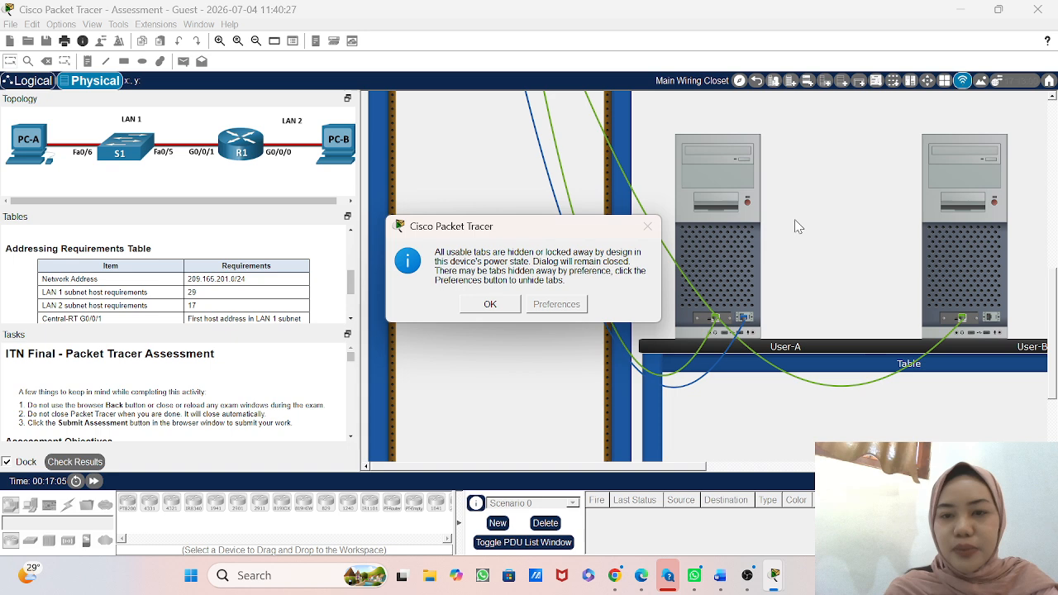
click(498, 304)
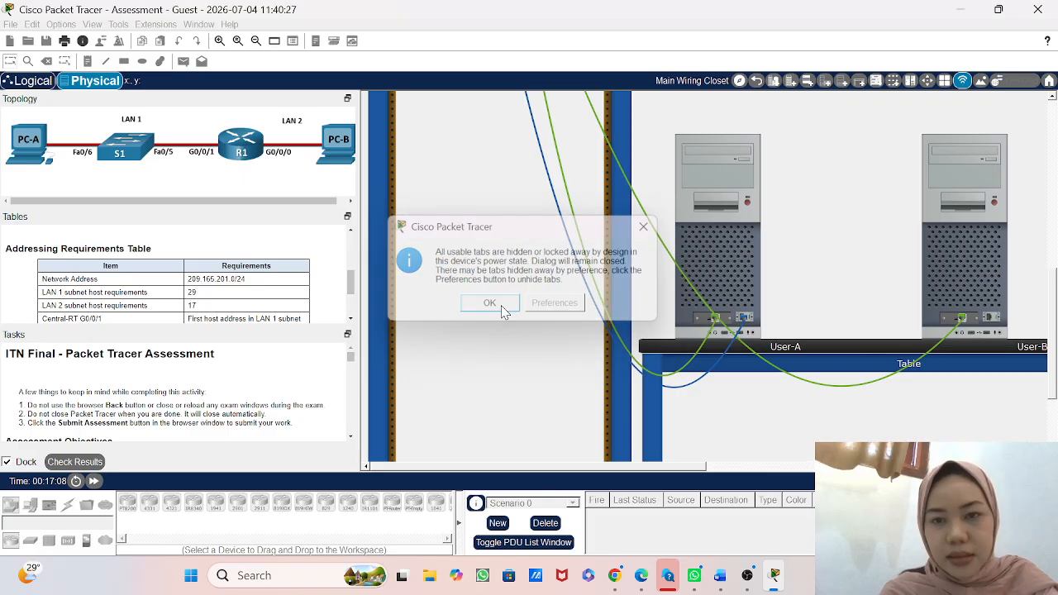
click(994, 202)
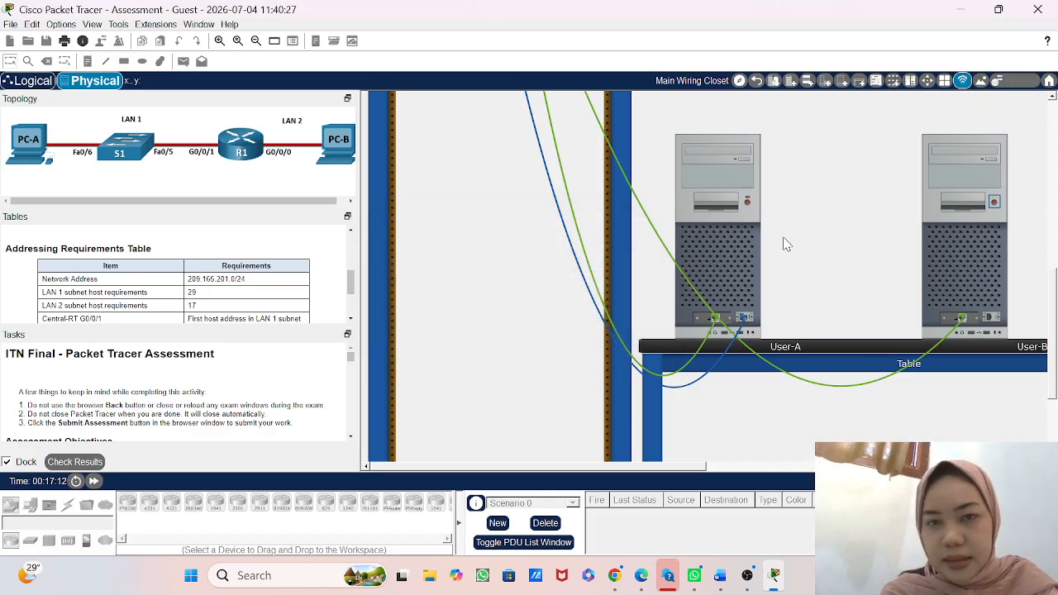
scroll(786, 245, up, 5)
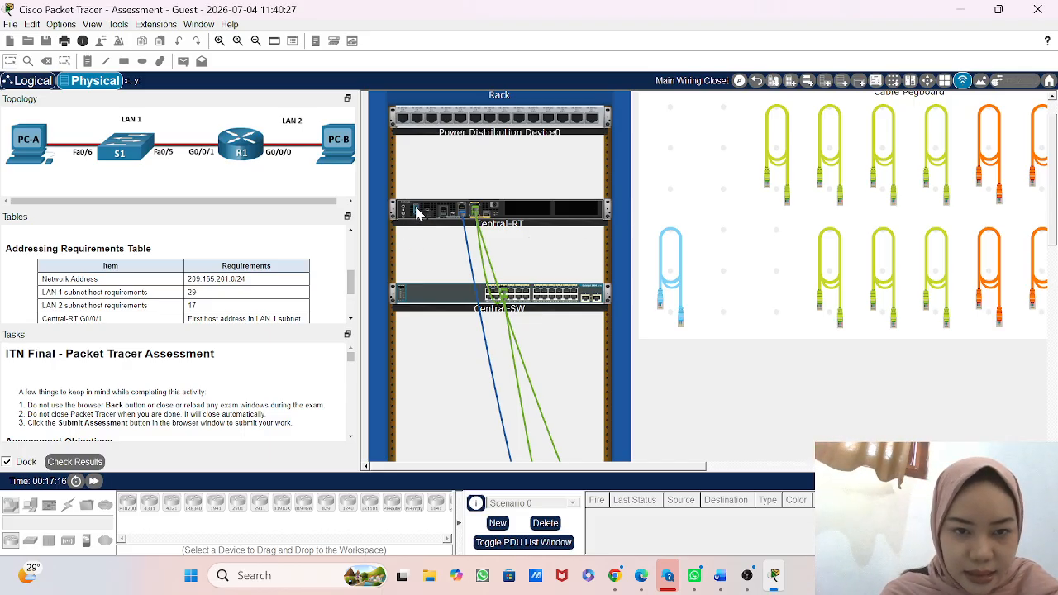
scroll(752, 367, down, 5)
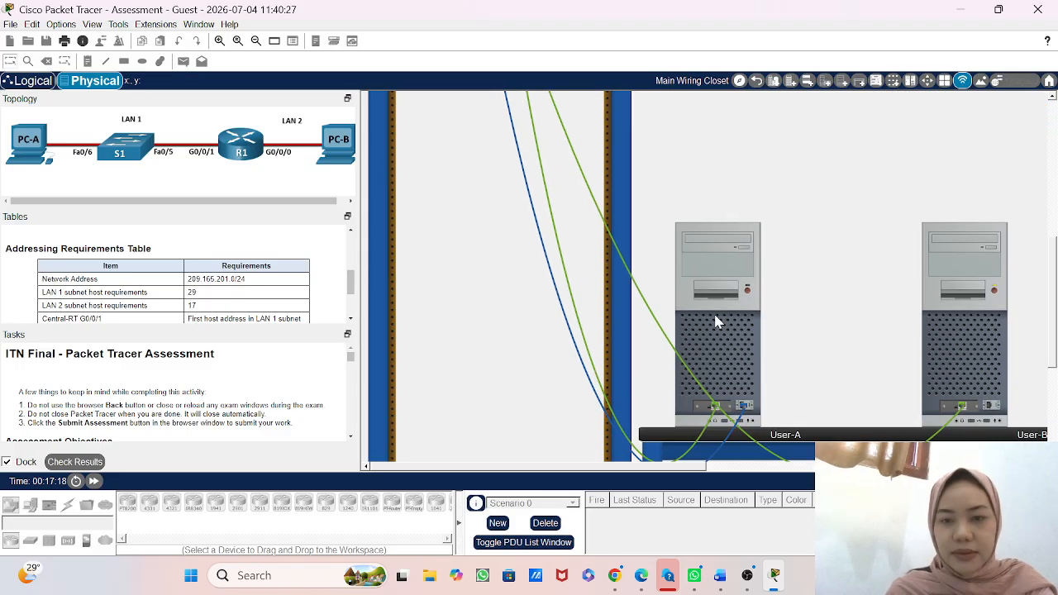
Switch on the User-A PC with its tower power button.
click(745, 289)
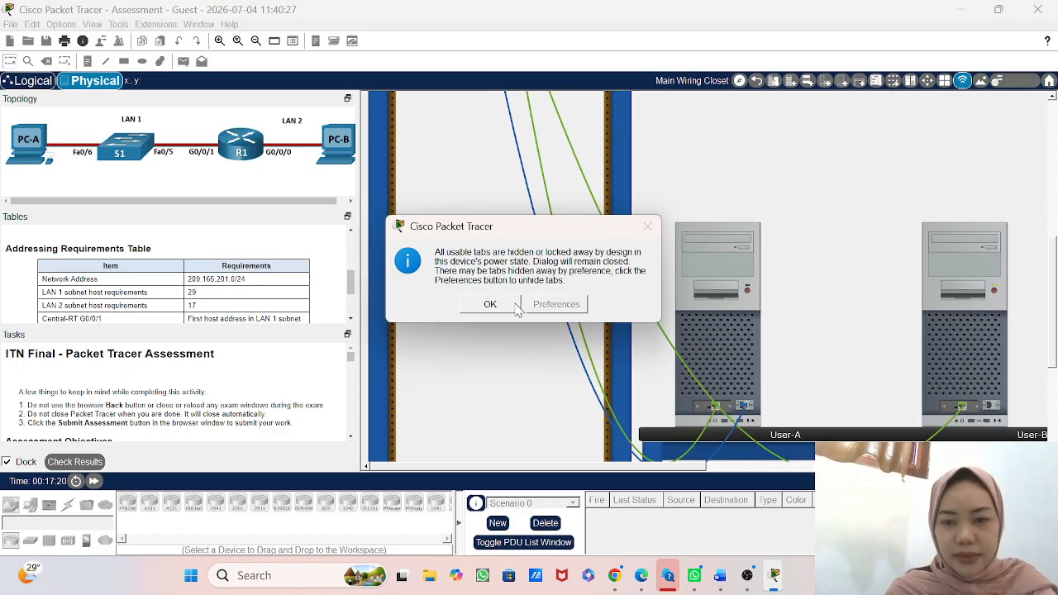
click(488, 305)
scroll(750, 306, up, 2)
scroll(750, 304, up, 3)
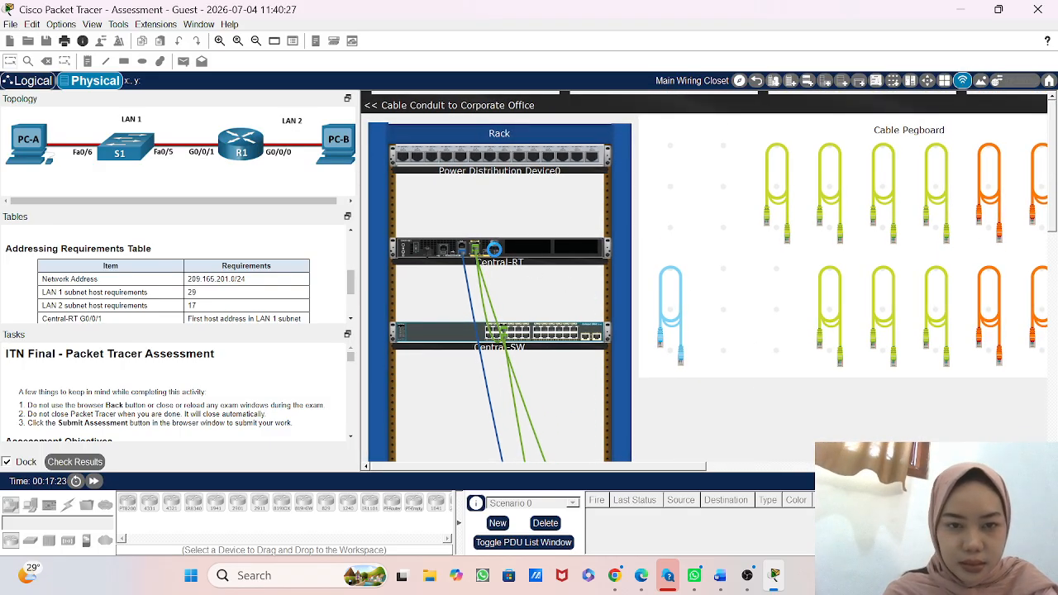
scroll(494, 248, up, 1)
scroll(498, 278, up, 1)
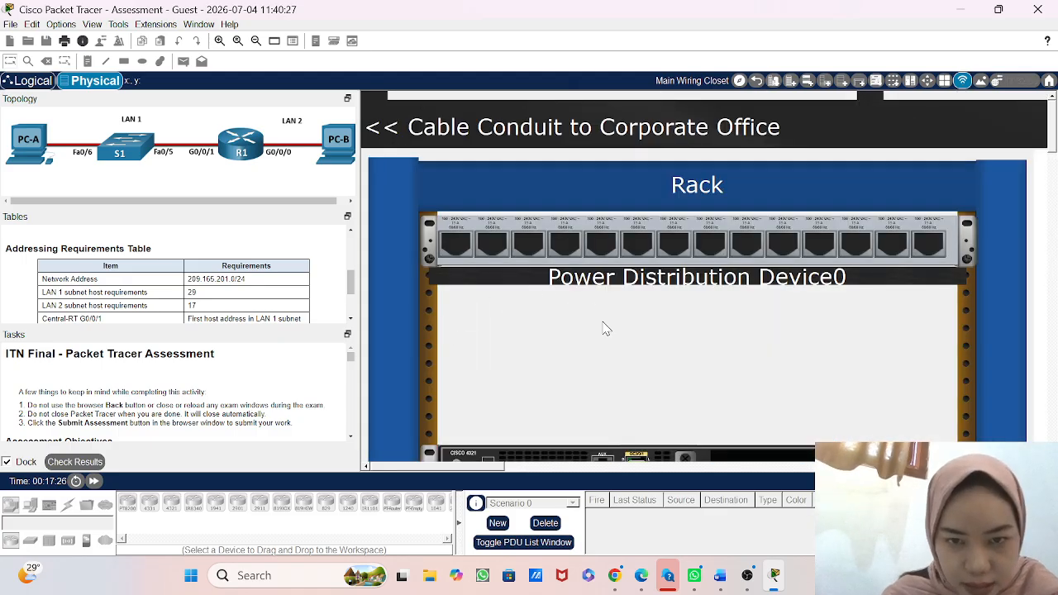
scroll(604, 328, down, 5)
scroll(529, 264, down, 1)
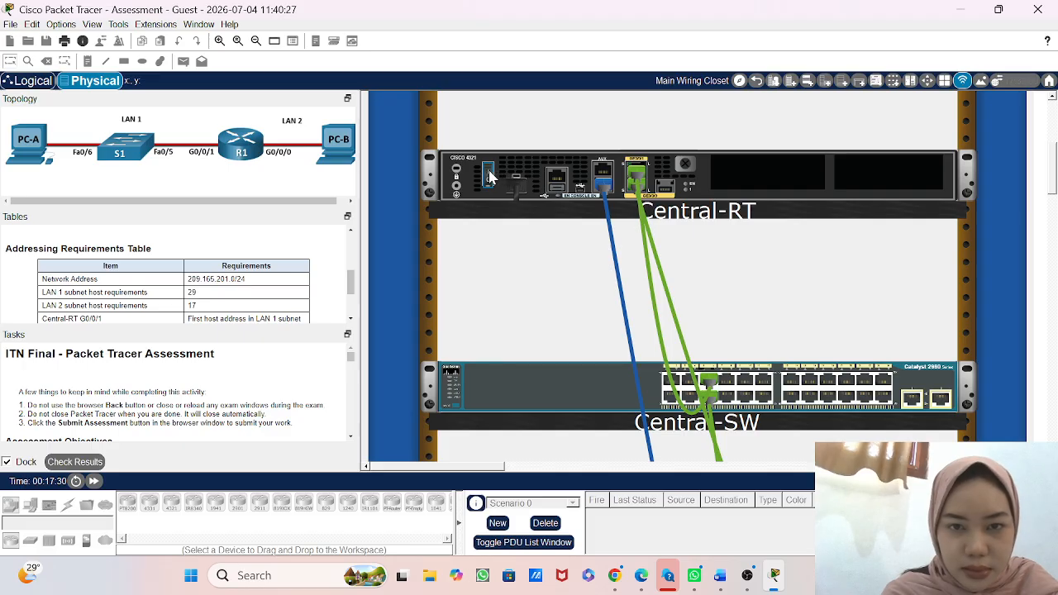
scroll(708, 281, right, 5)
scroll(708, 281, right, 3)
scroll(707, 279, down, 8)
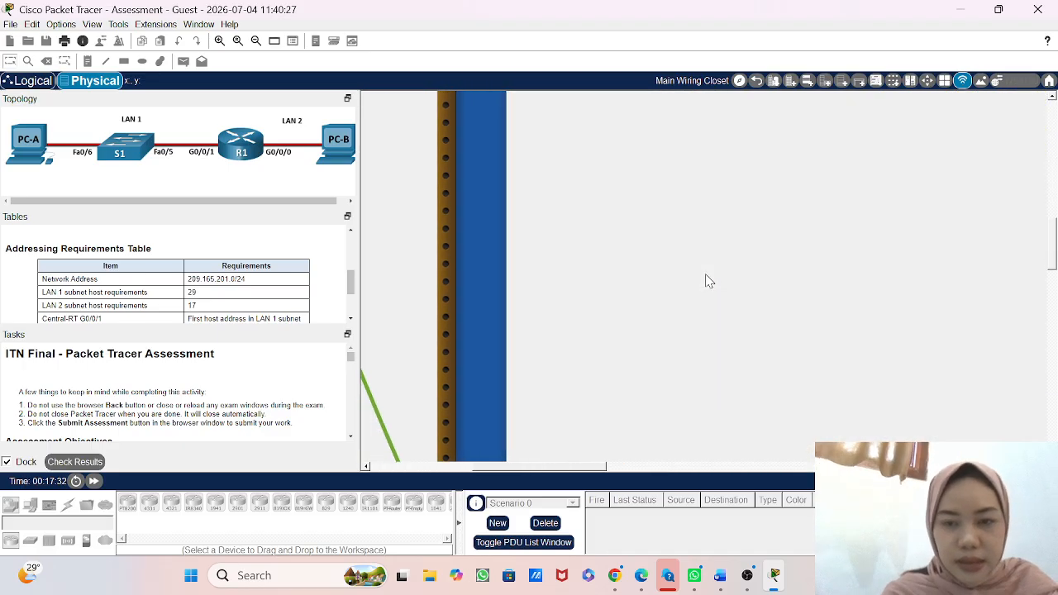
click(785, 217)
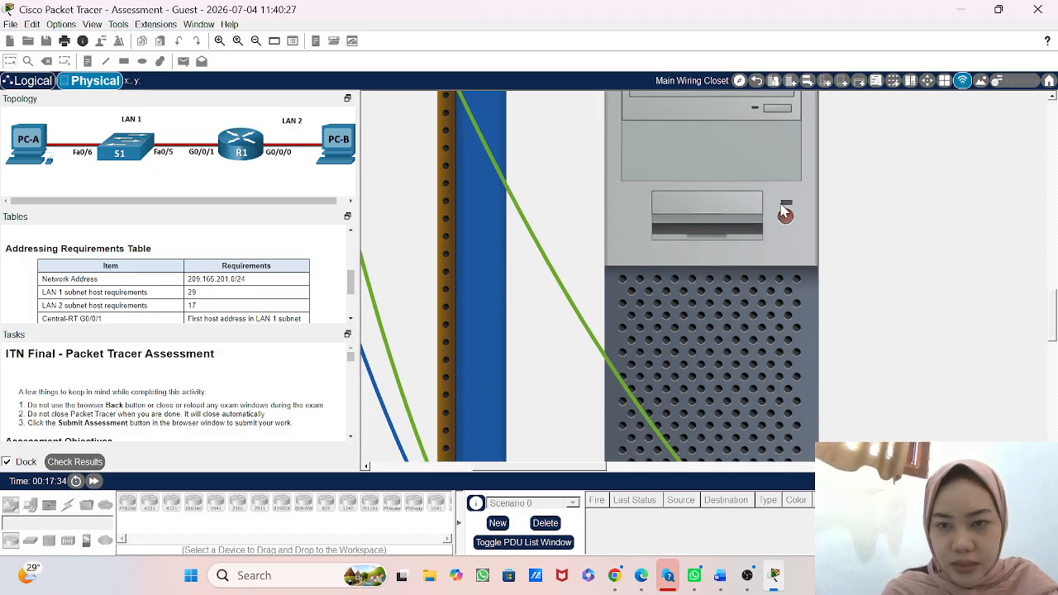
scroll(983, 286, right, 3)
scroll(983, 287, right, 1)
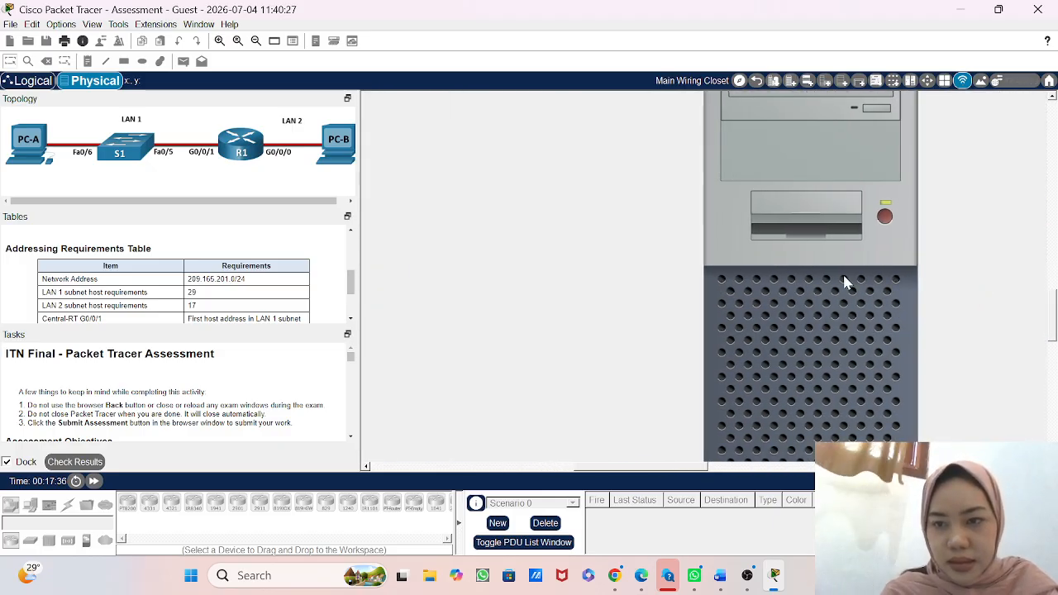
scroll(842, 272, left, 5)
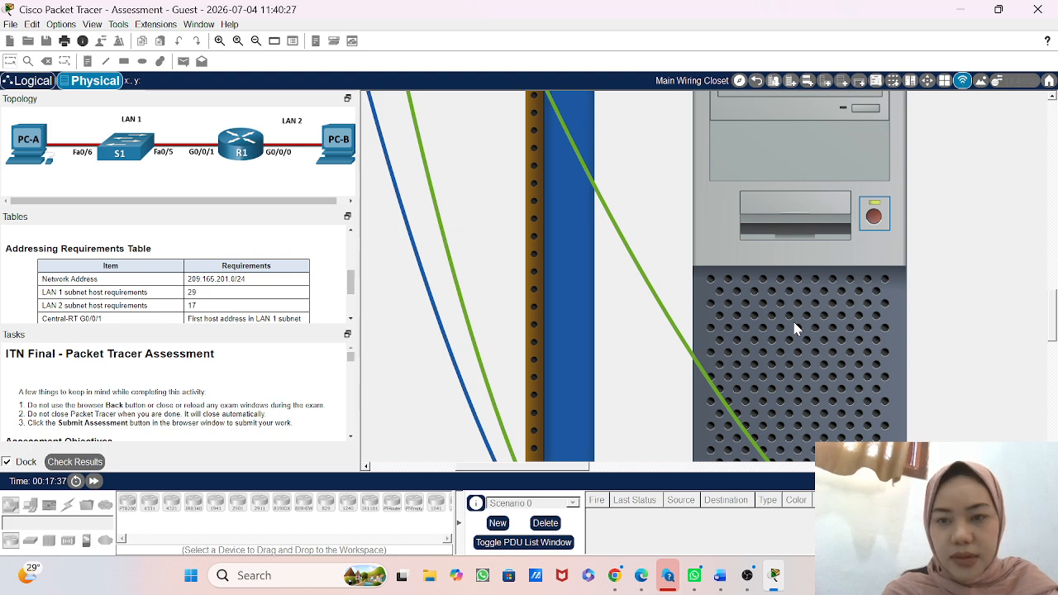
Open User-A's Desktop Terminal with default settings and wake the router console.
click(795, 326)
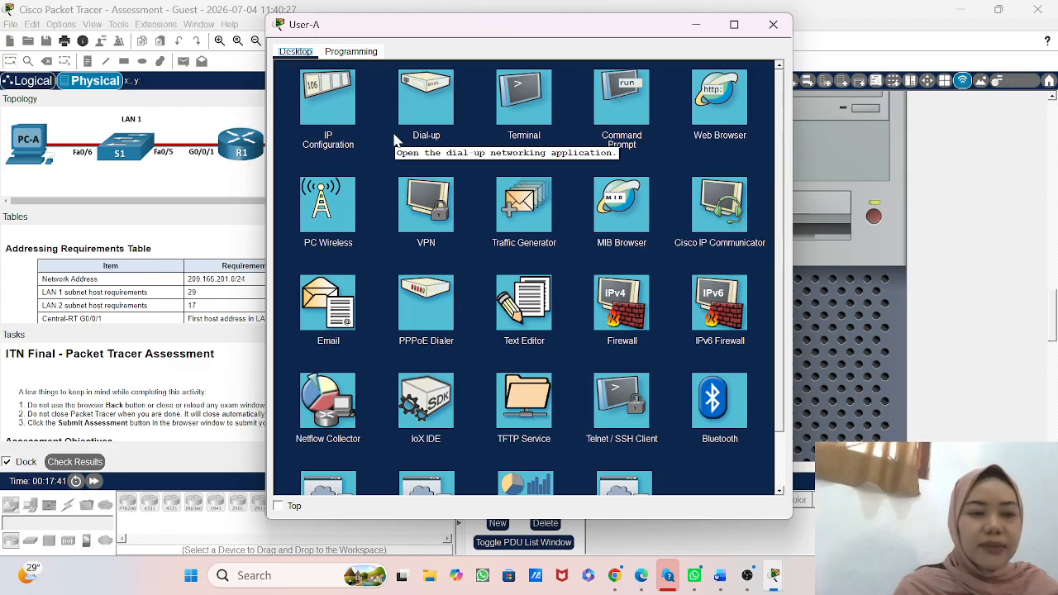
click(527, 103)
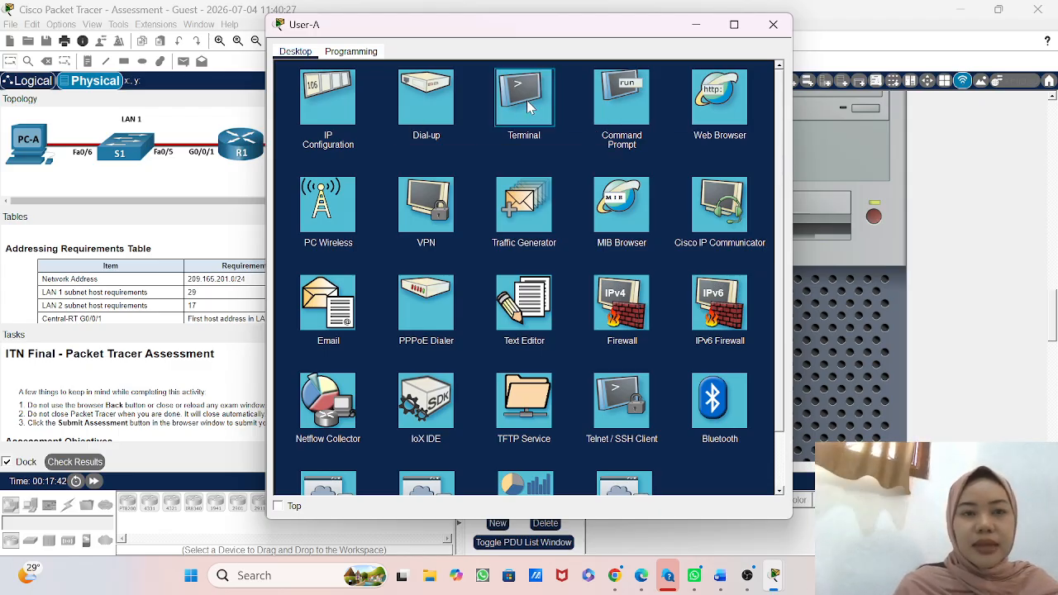
click(739, 192)
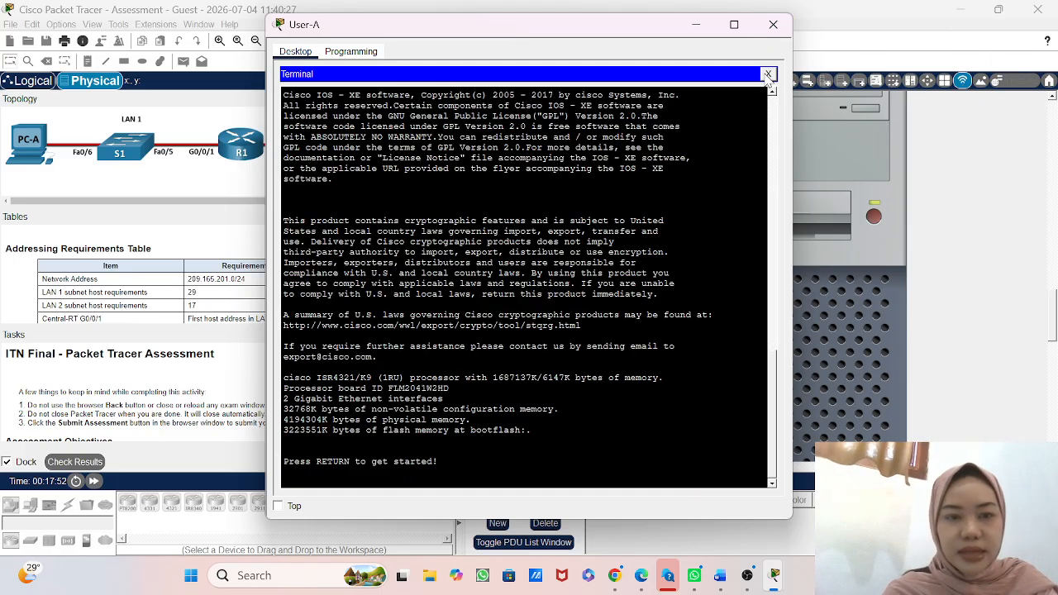
key(Return)
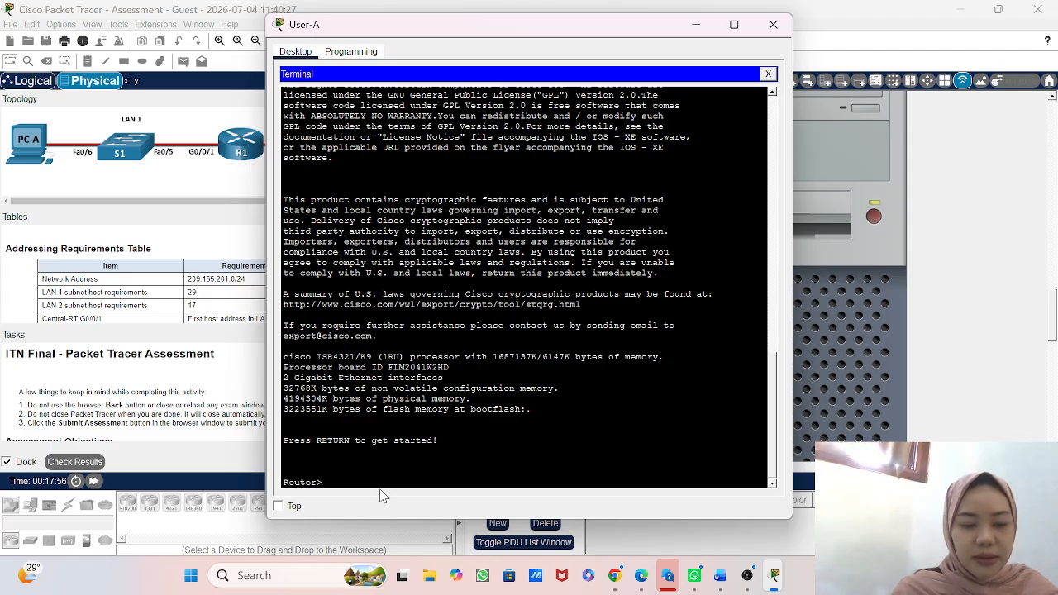
Enter global config with en and conf t, disable ip domain-lookup, and type hostname Central-RT.
text(e)
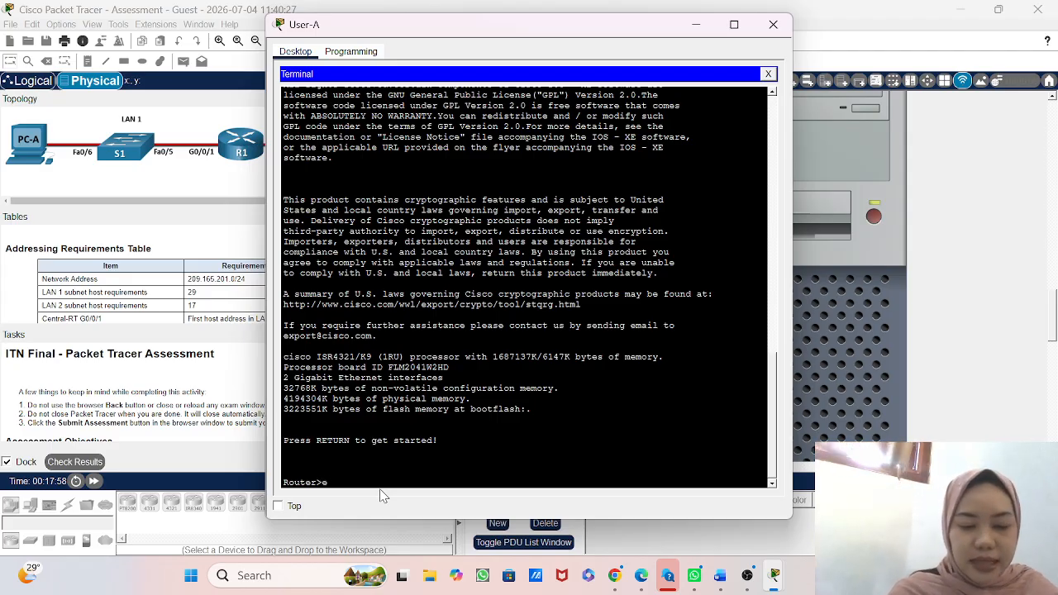
text(n)
key(Return)
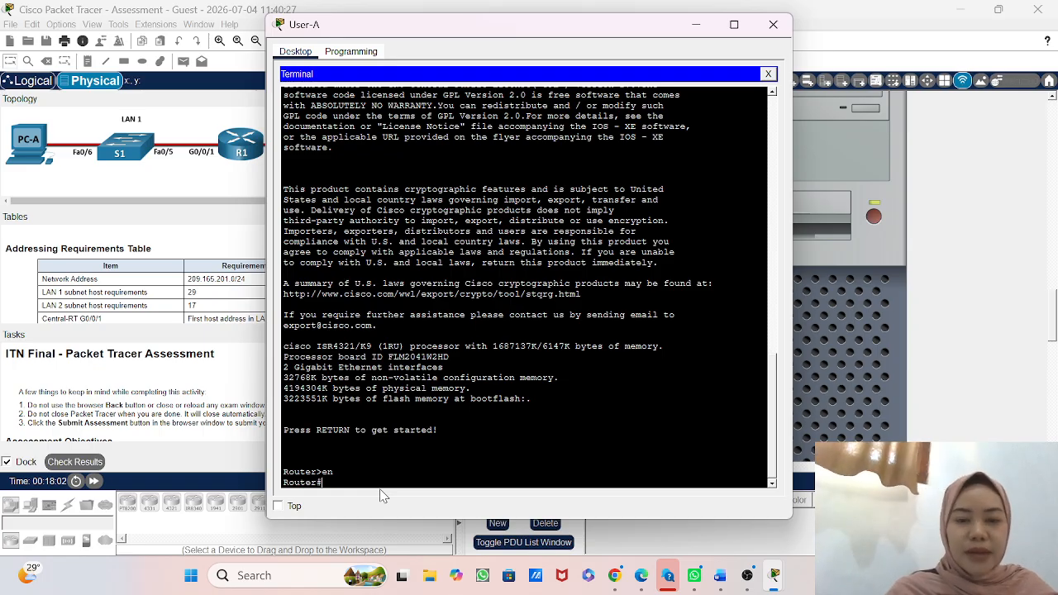
text(conf t)
key(Return)
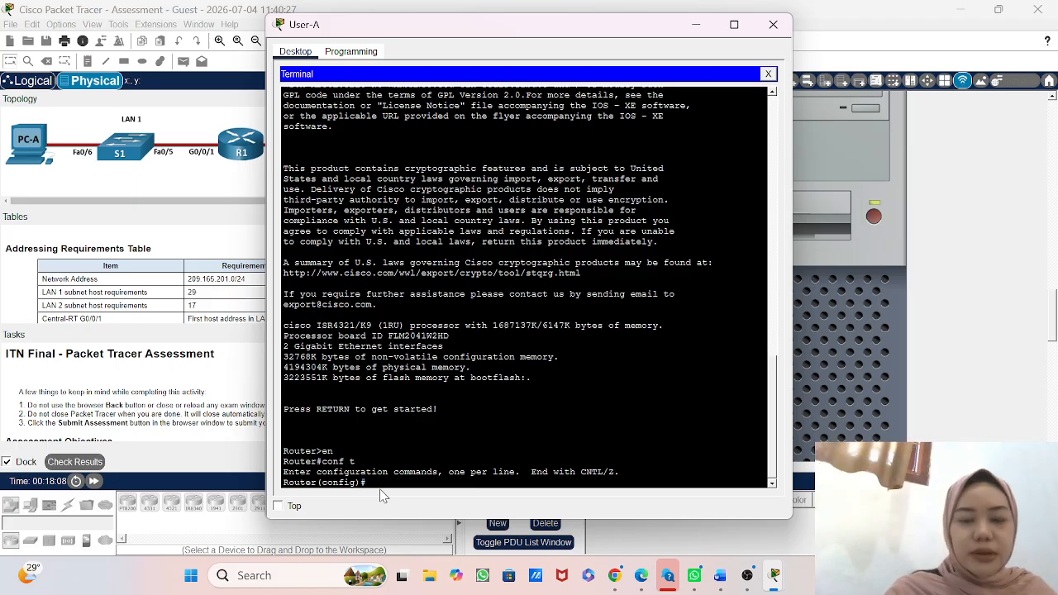
text(no ip do)
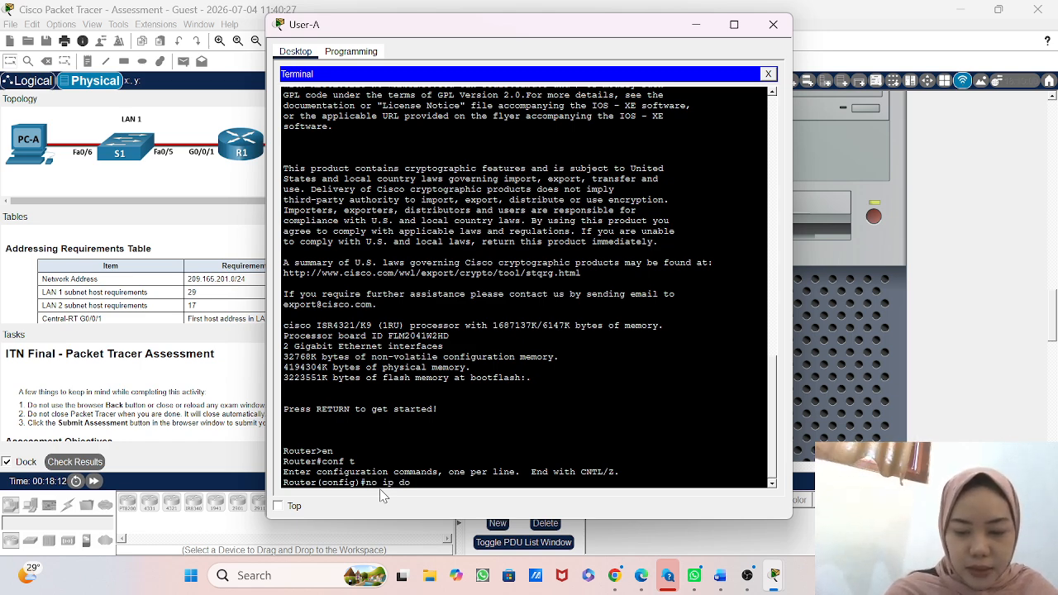
text(main-lookup)
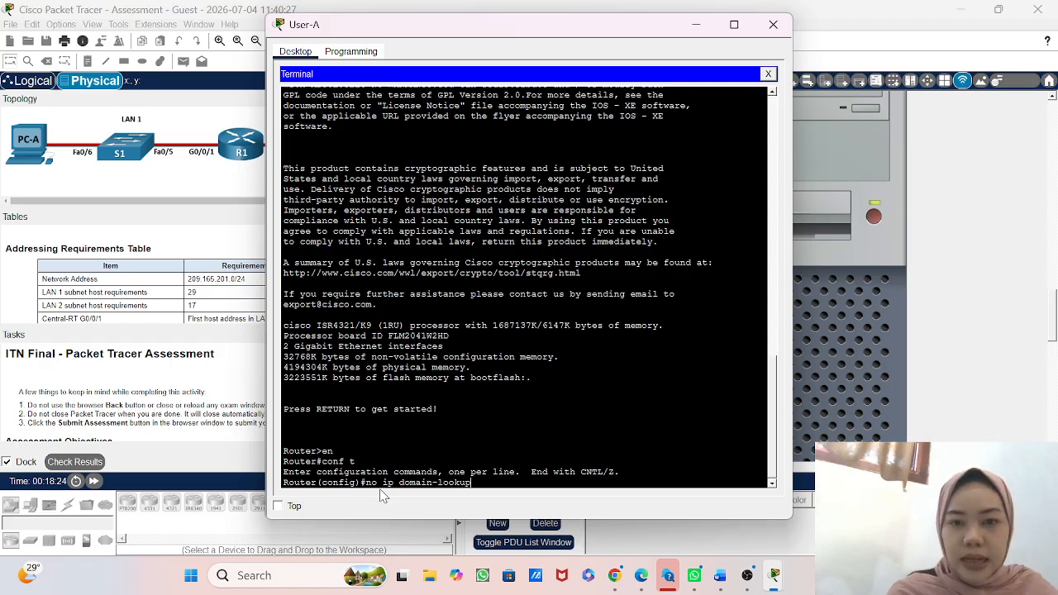
key(Return)
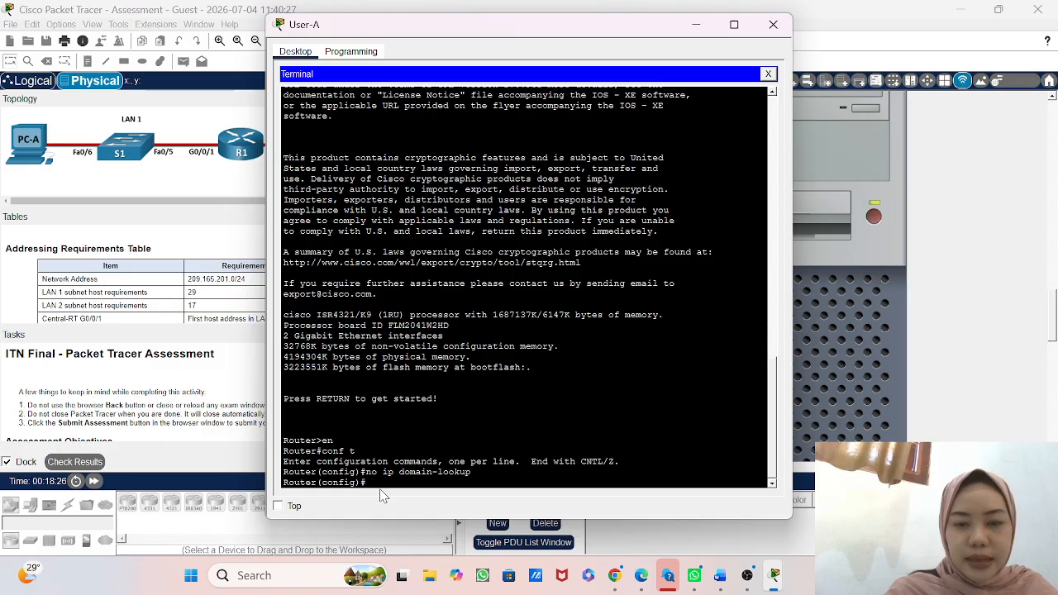
text(hostname Central-RT)
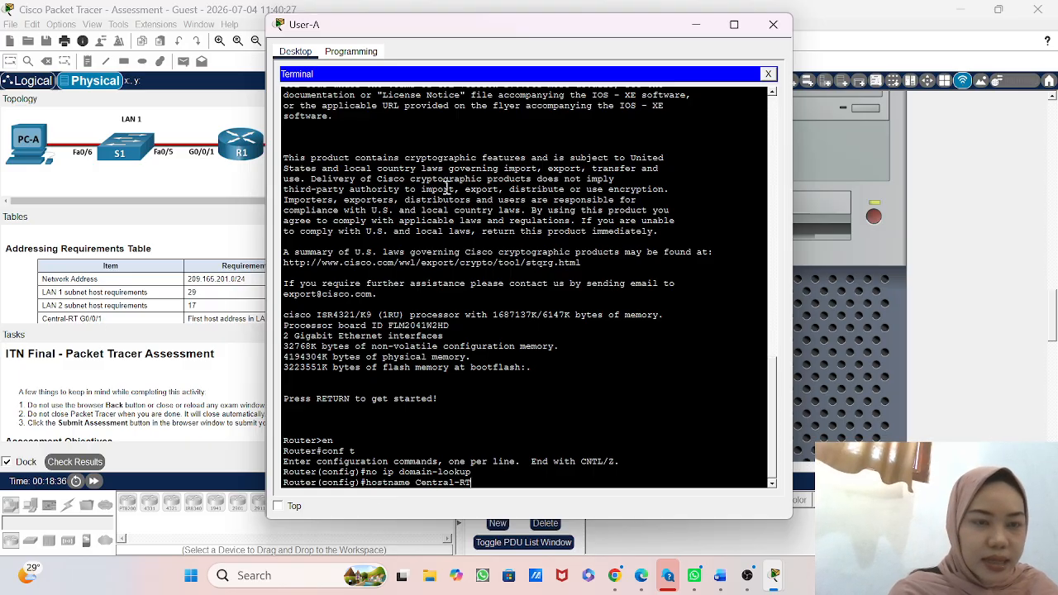
Reposition the User-A terminal window and apply the hostname Central-RT.
drag(394, 33, 500, 287)
scroll(463, 167, up, 10)
scroll(463, 168, left, 1)
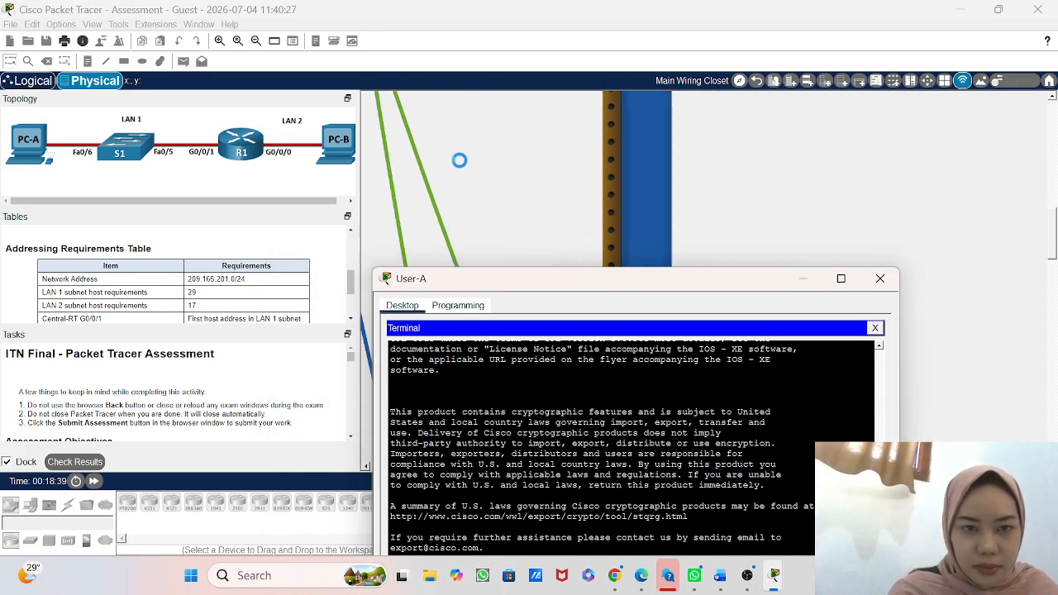
scroll(463, 168, up, 10)
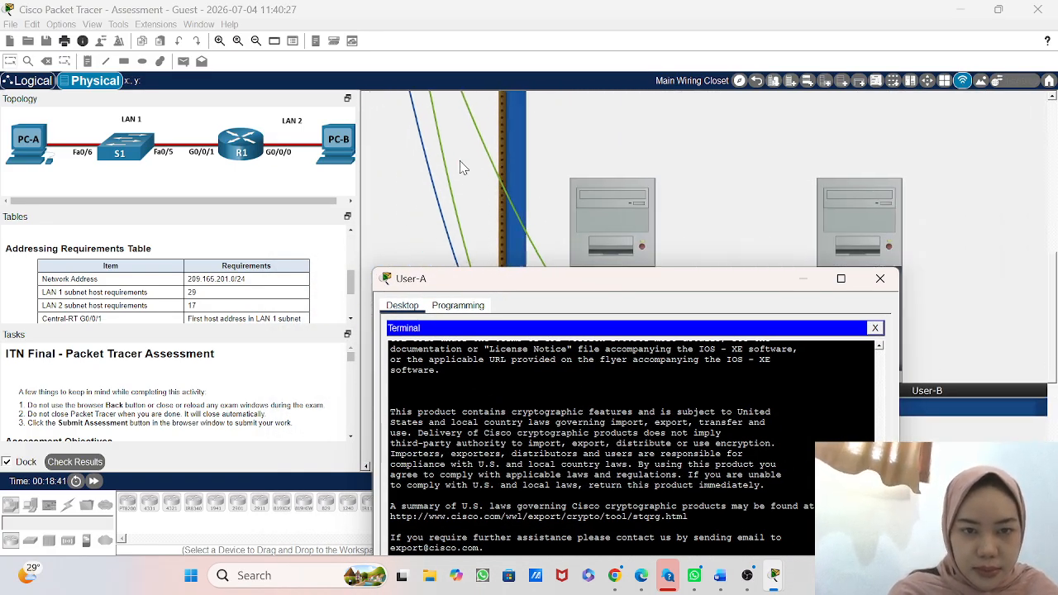
scroll(463, 168, down, 2)
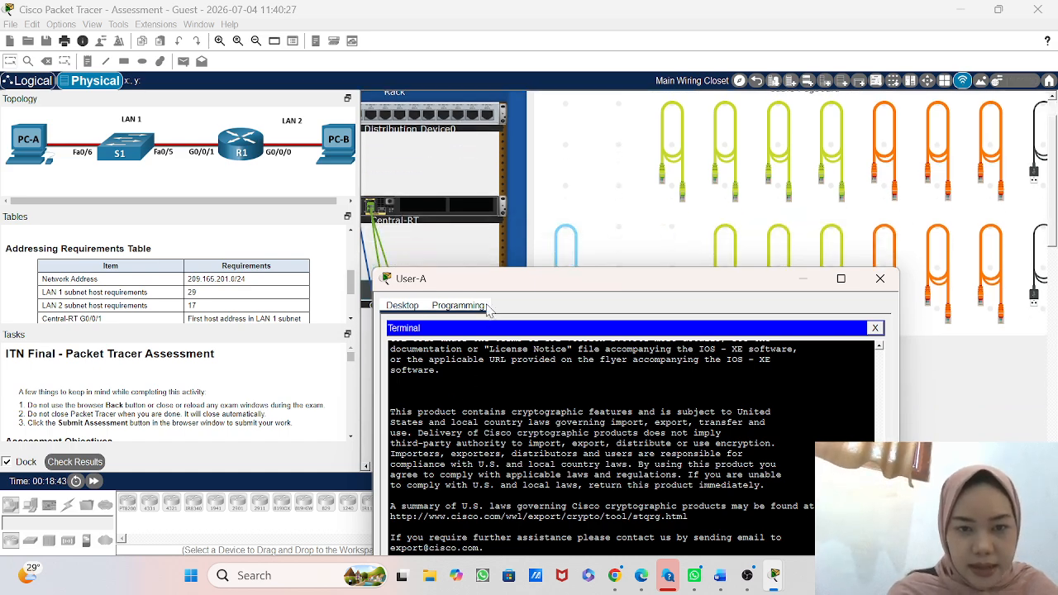
drag(483, 285, 182, 72)
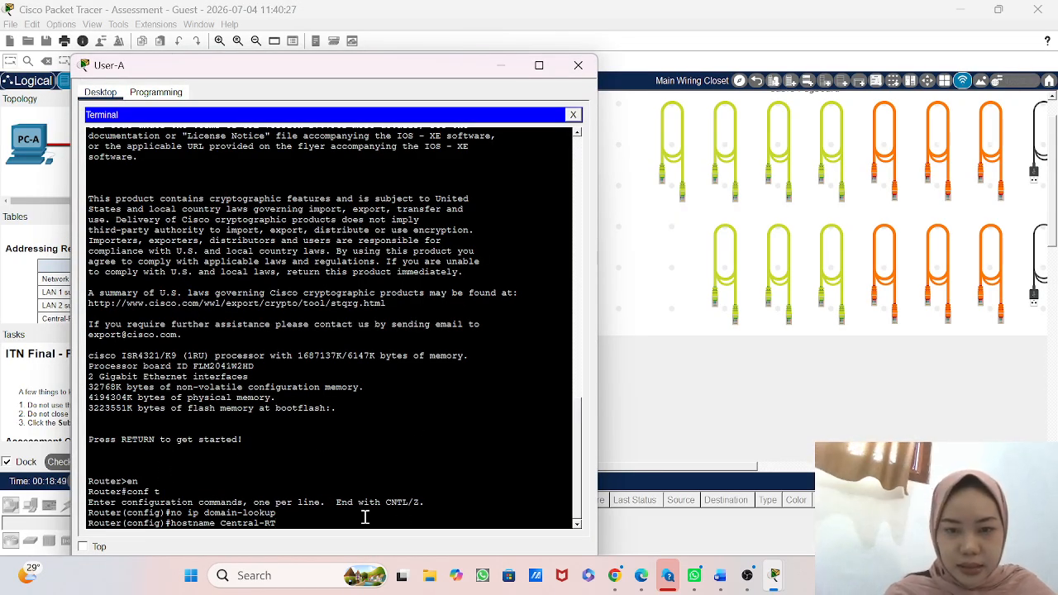
key(Return)
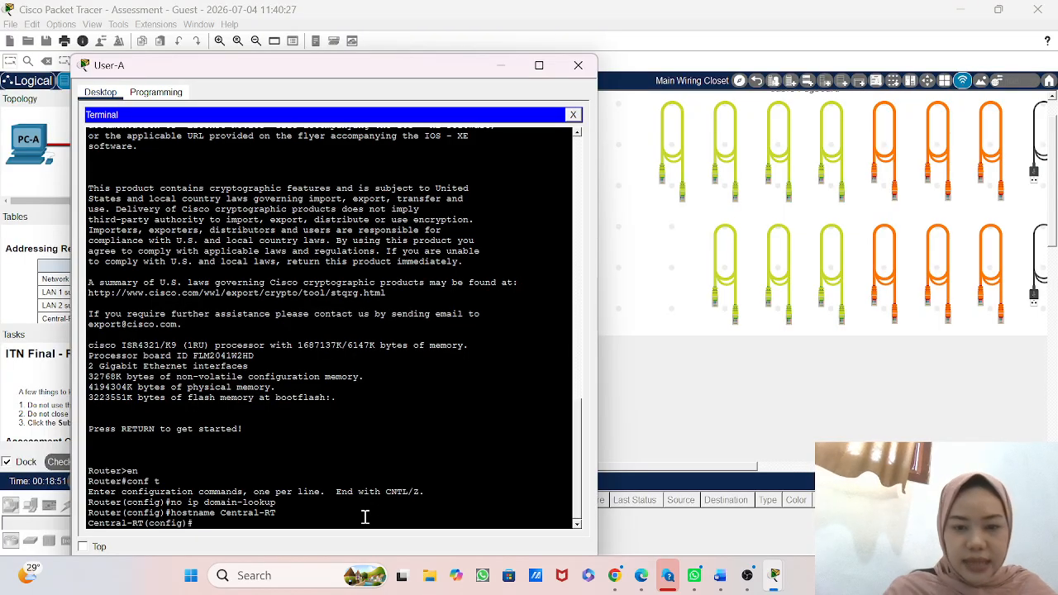
Set the MOTD banner to '#Unauthorized access is prohibited#'.
text(banner)
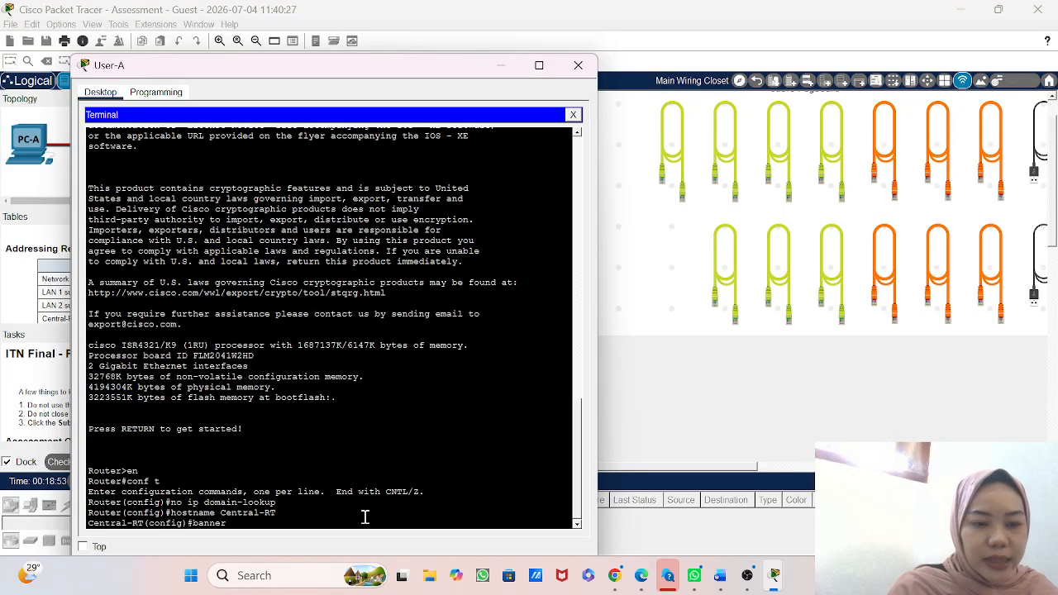
text(  motfd)
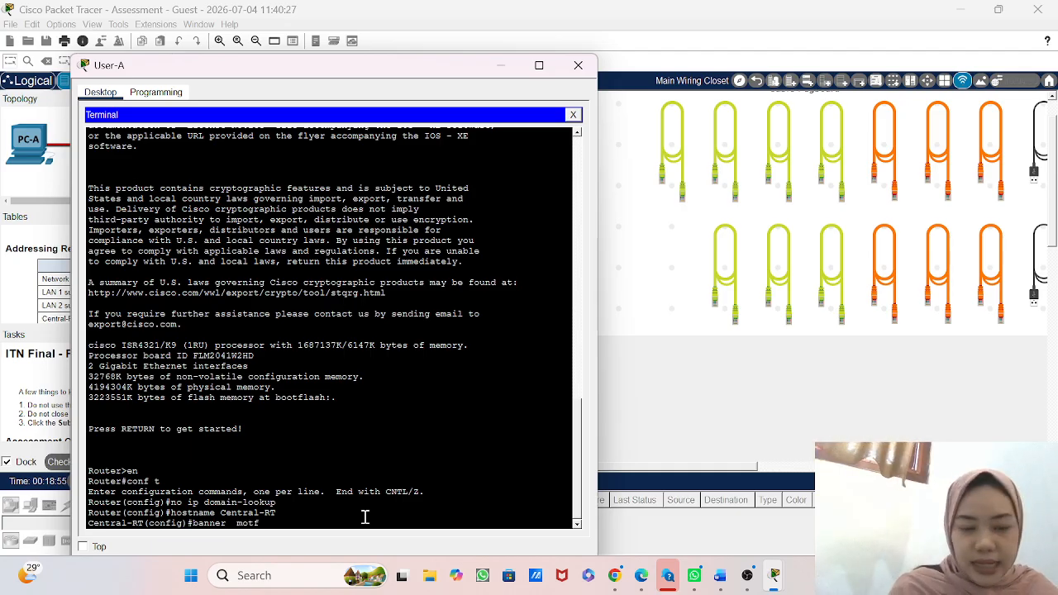
key(BackSpace)
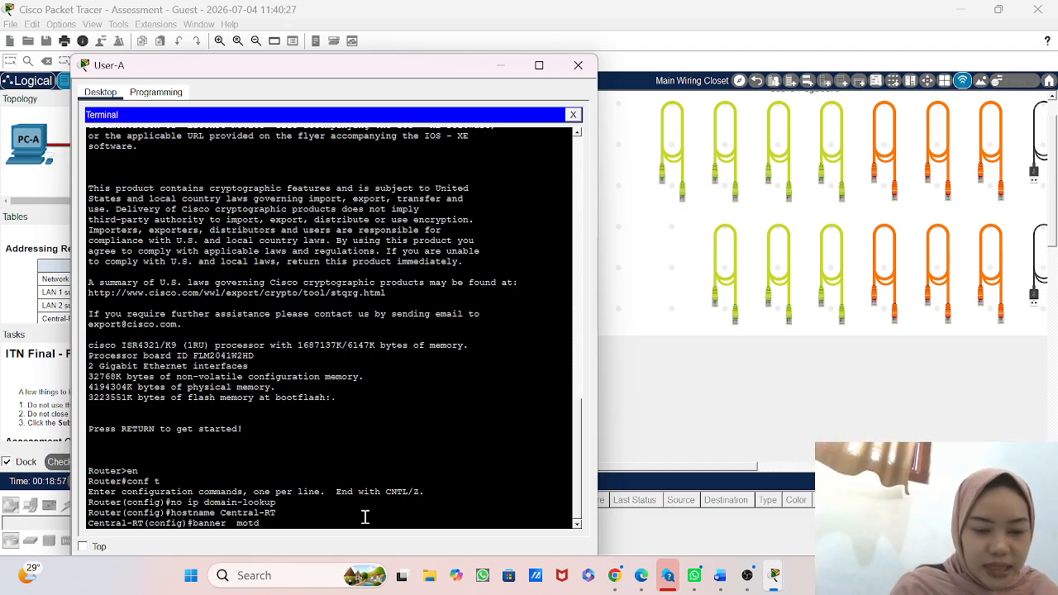
text(d #Un)
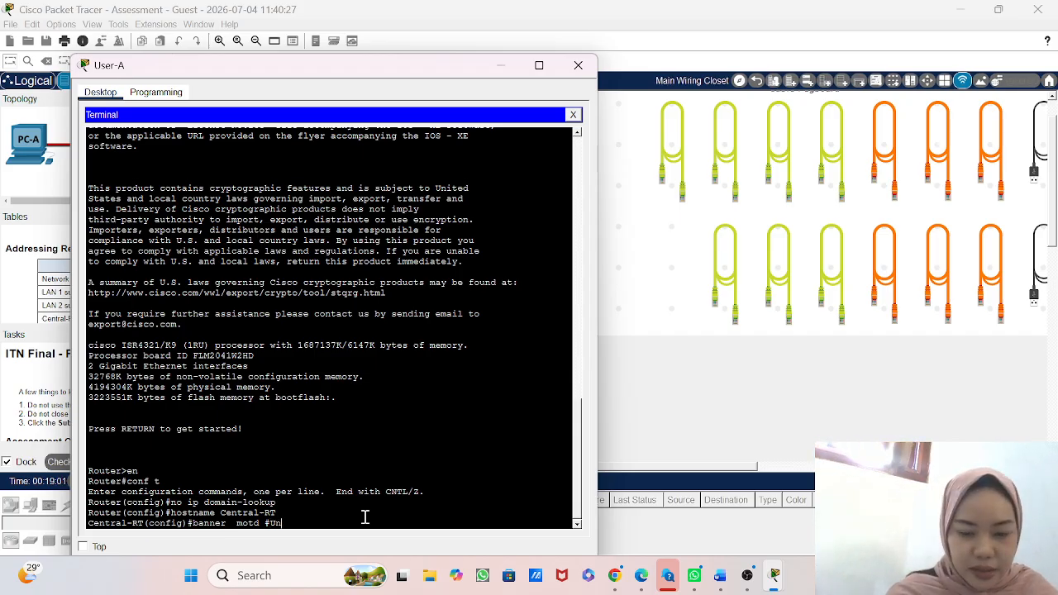
text(autho)
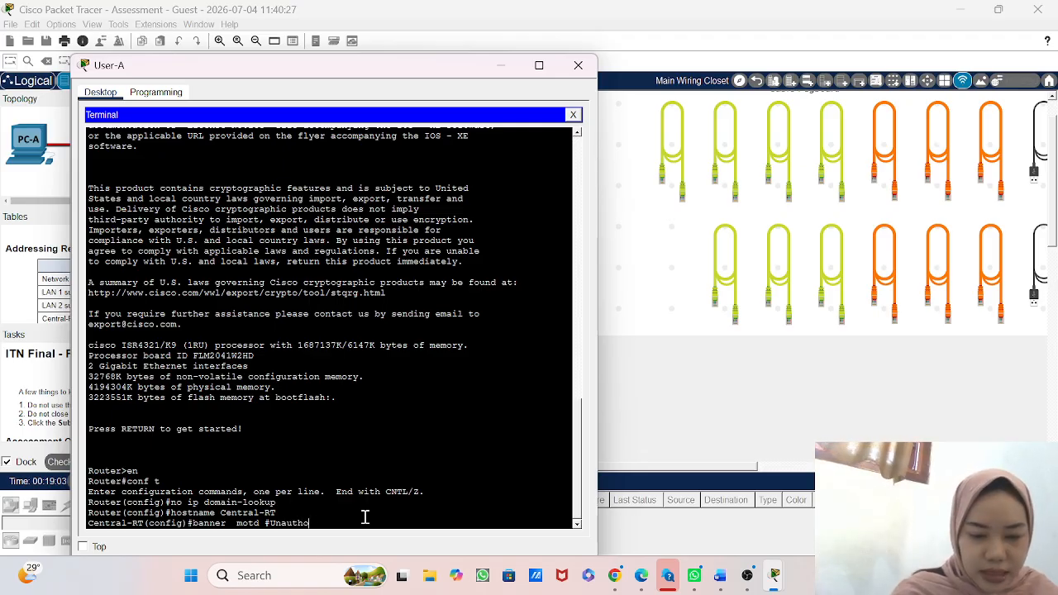
text(rized access is prohibi)
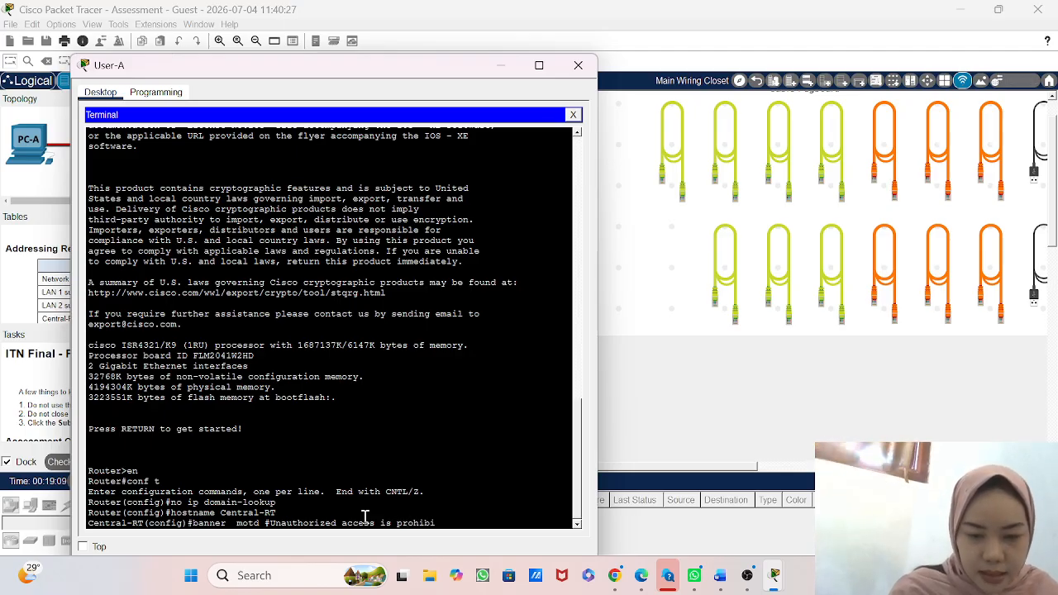
text(ted#)
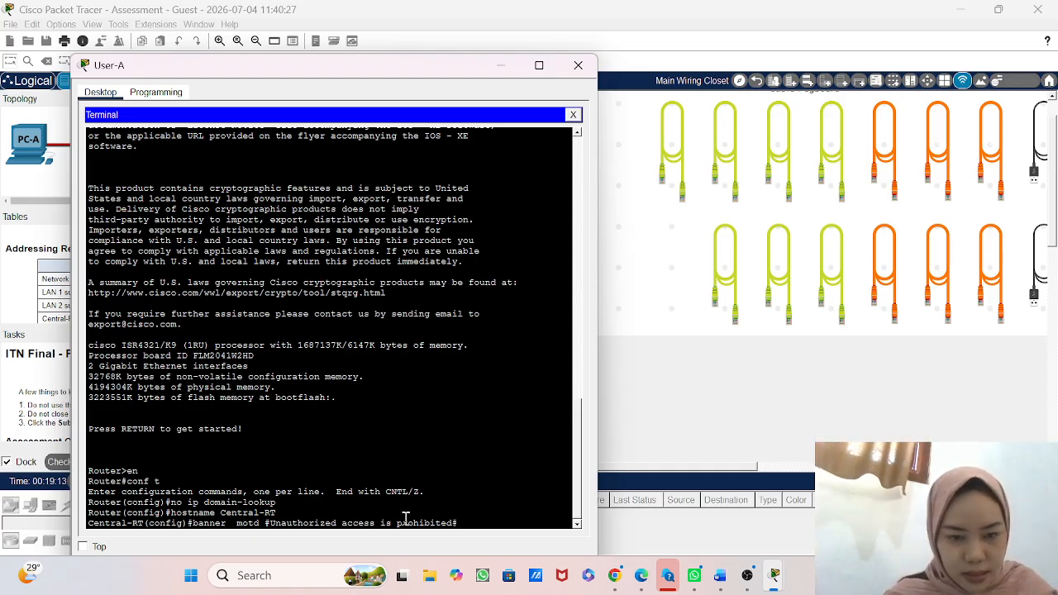
key(Return)
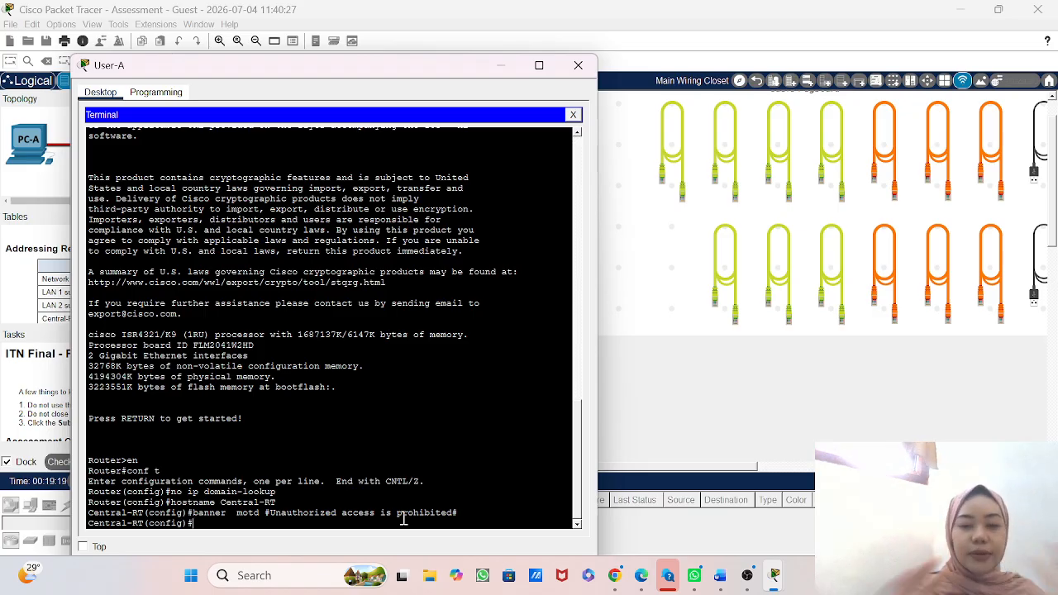
On line console 0, set the console password, enable login, and exit.
text(e)
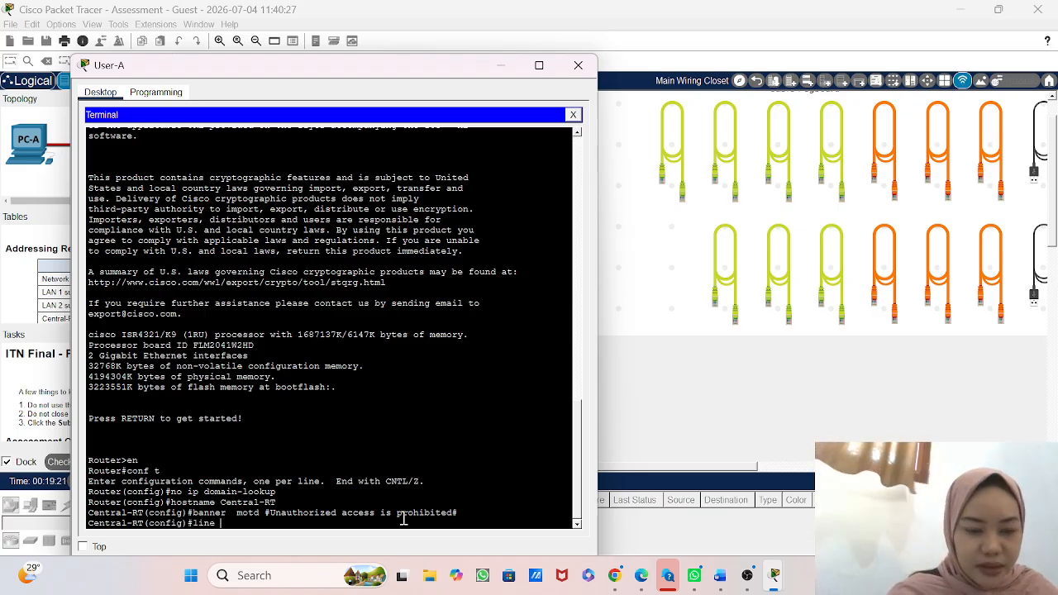
text( conso)
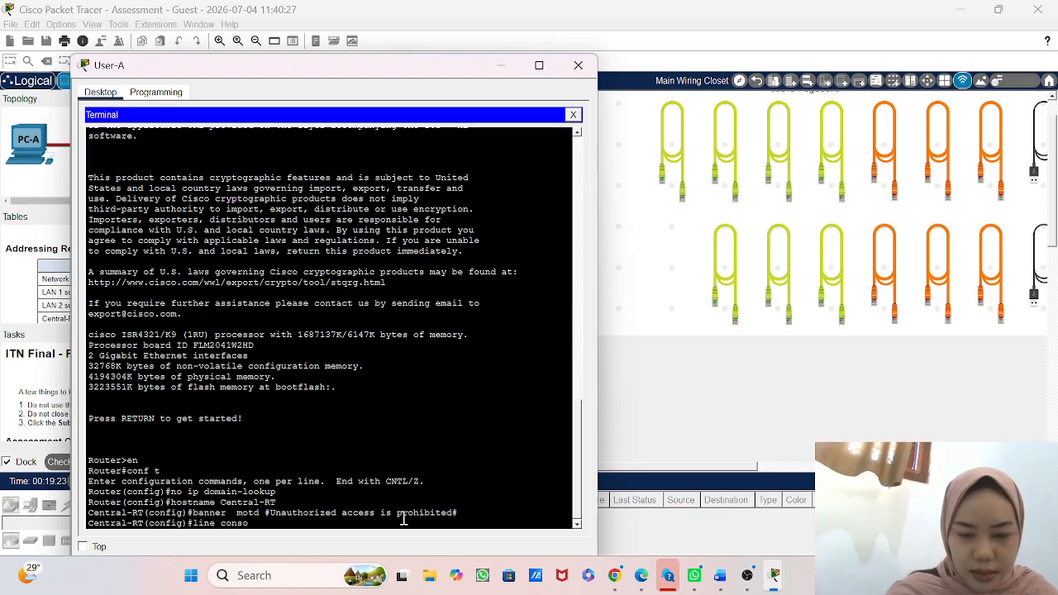
text(le 0)
key(Return)
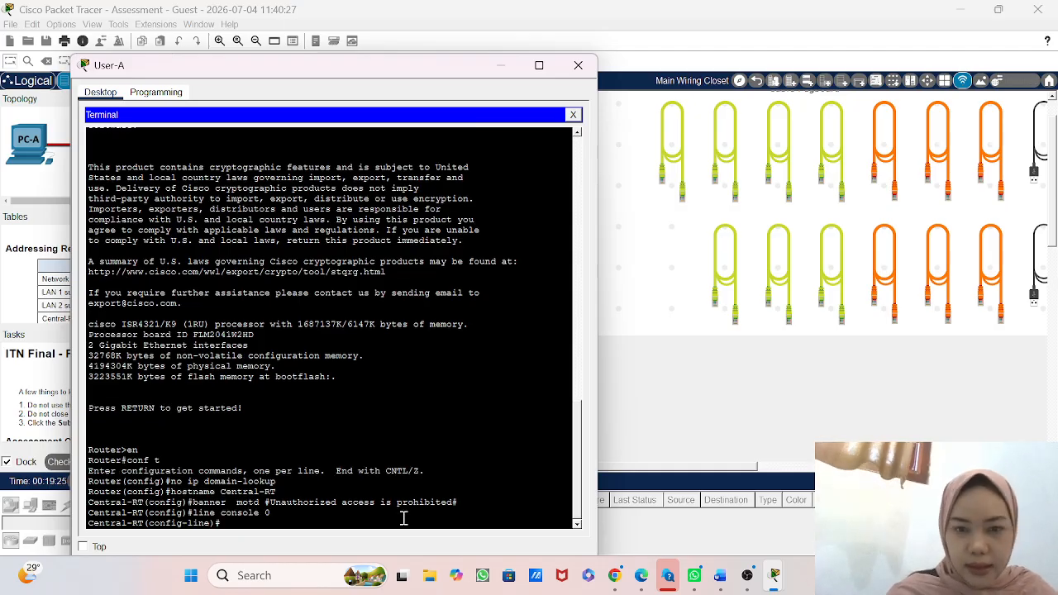
text(password C@)
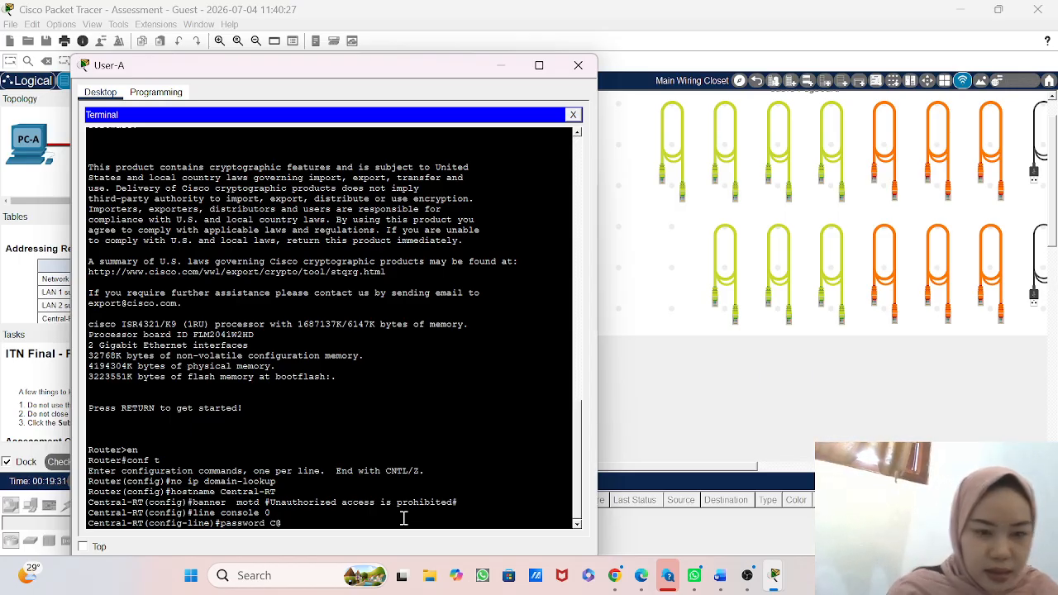
text(n)
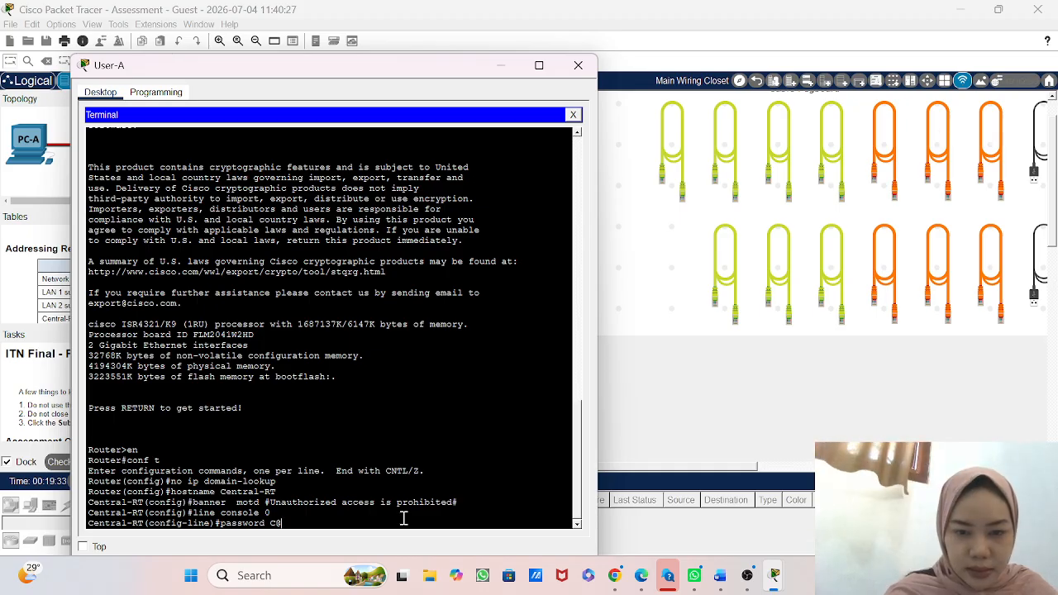
text(sPa)
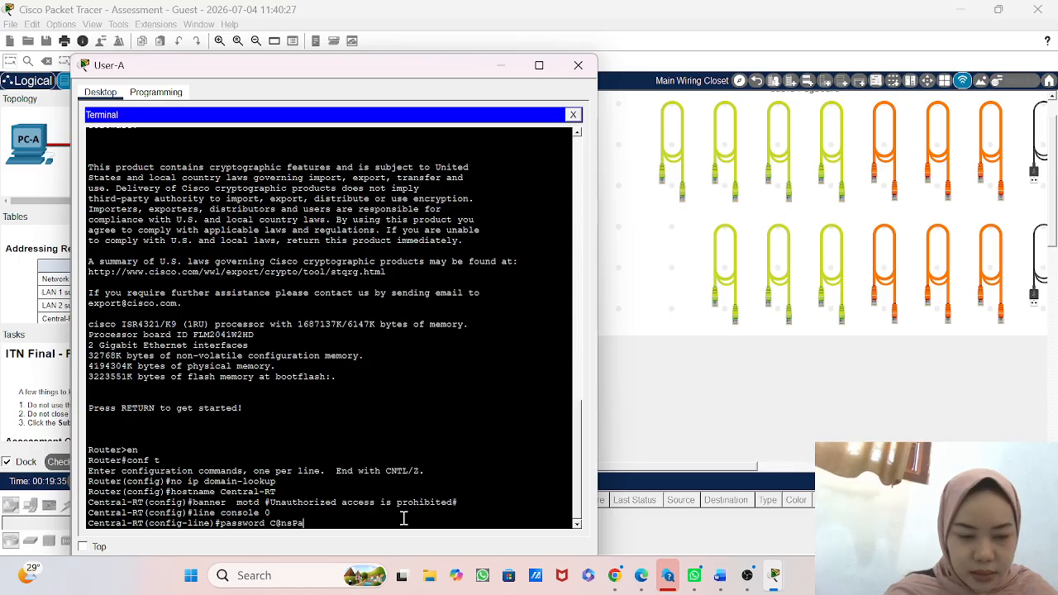
text(ssw!)
key(Return)
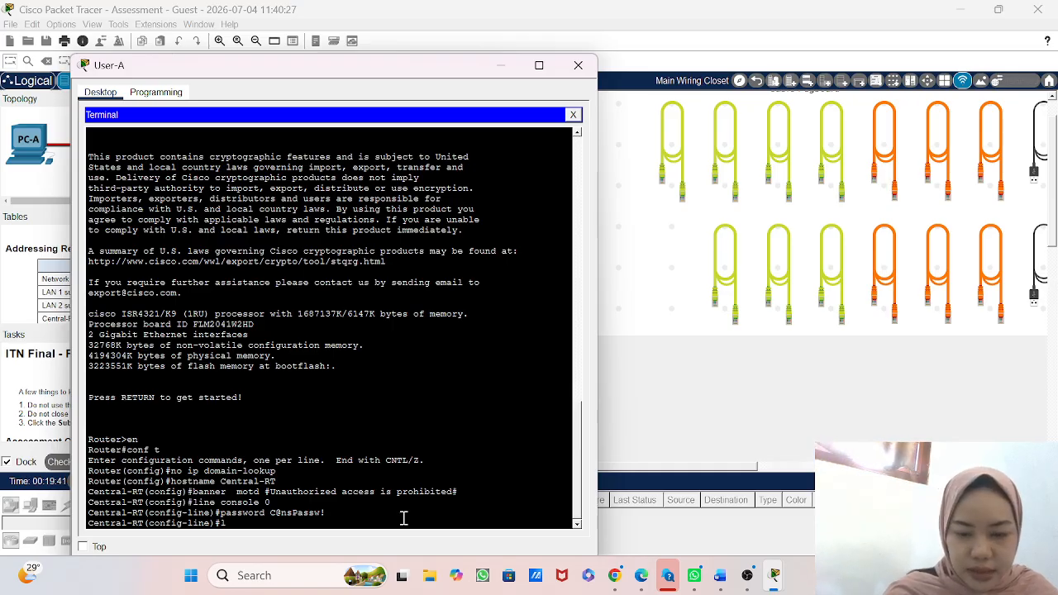
text(login)
key(Return)
text(exit)
key(Return)
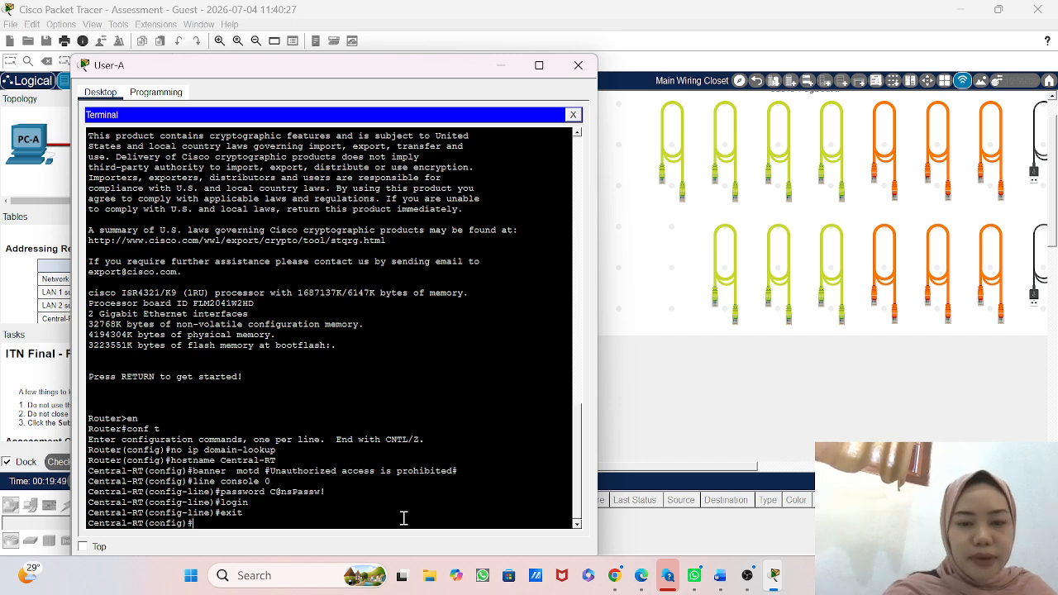
Set the privileged-mode enable secret password on Central-RT.
text(enable)
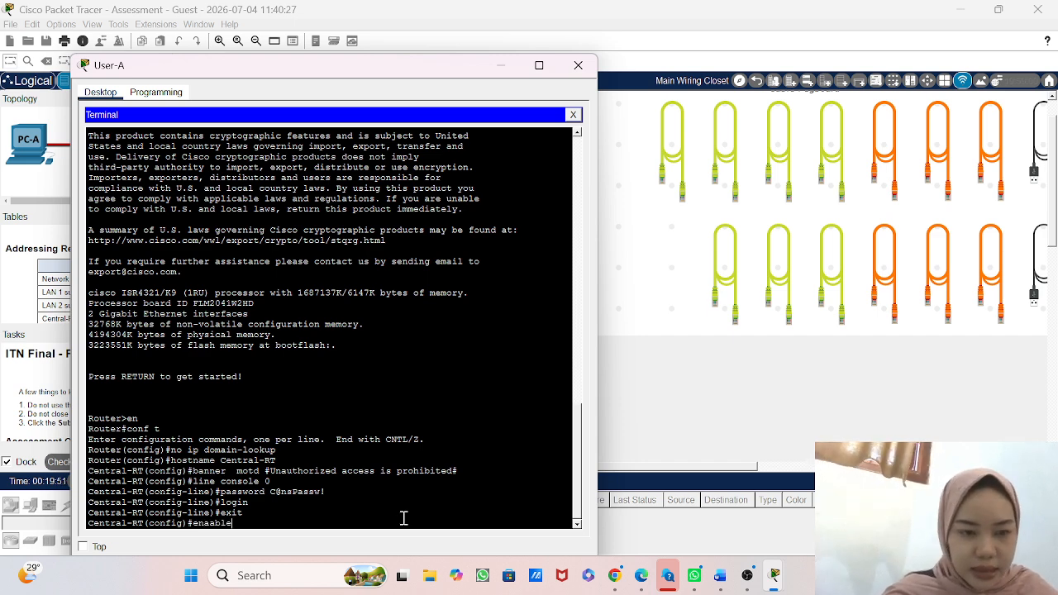
key(BackSpace)
key(BackSpace)
key(BackSpace)
text(able)
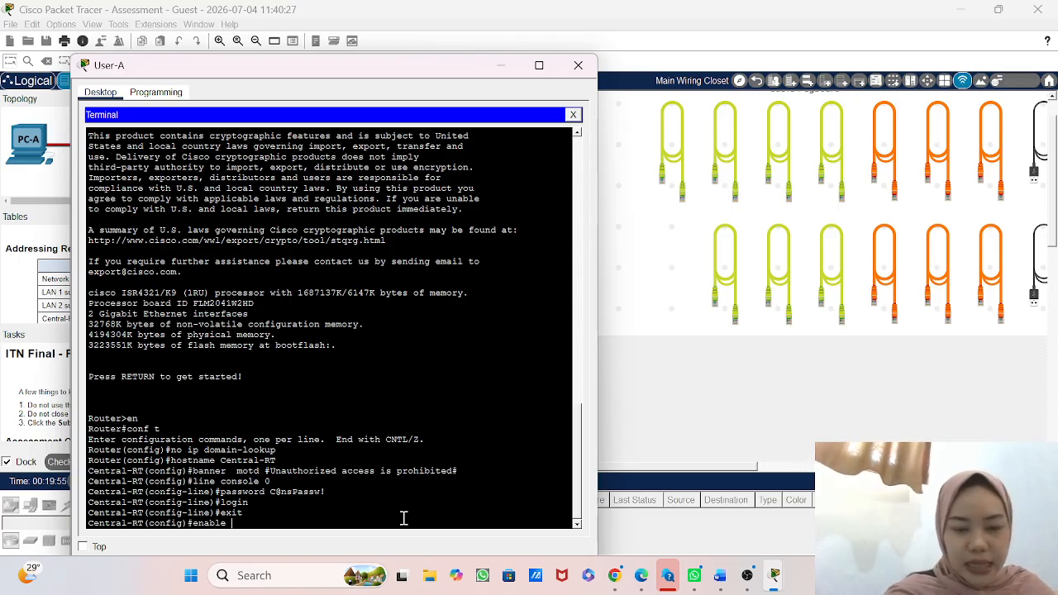
text( secret)
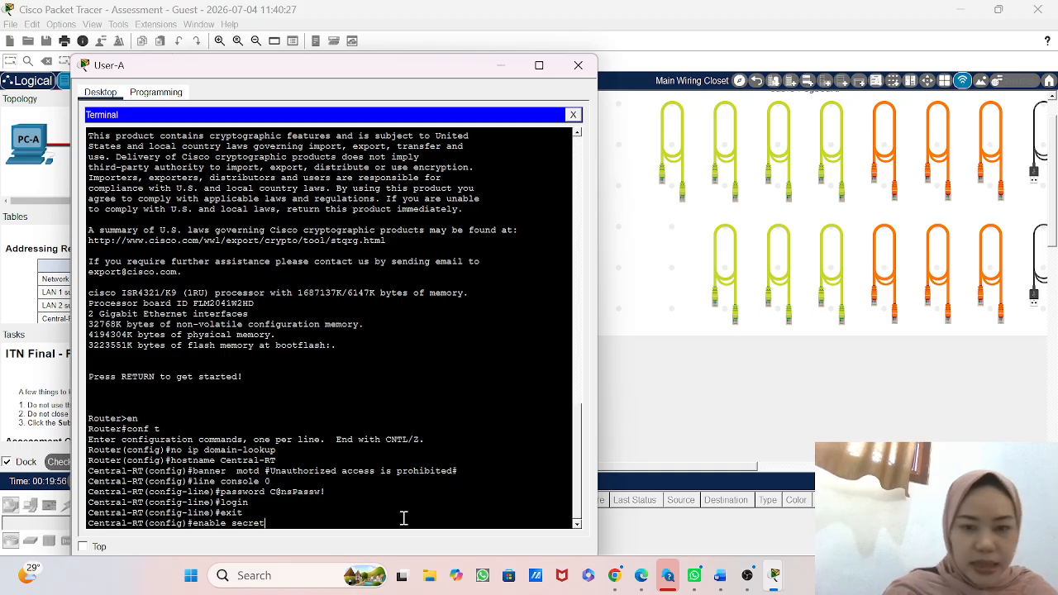
text( Dc)
text(nt)
text(TellA)
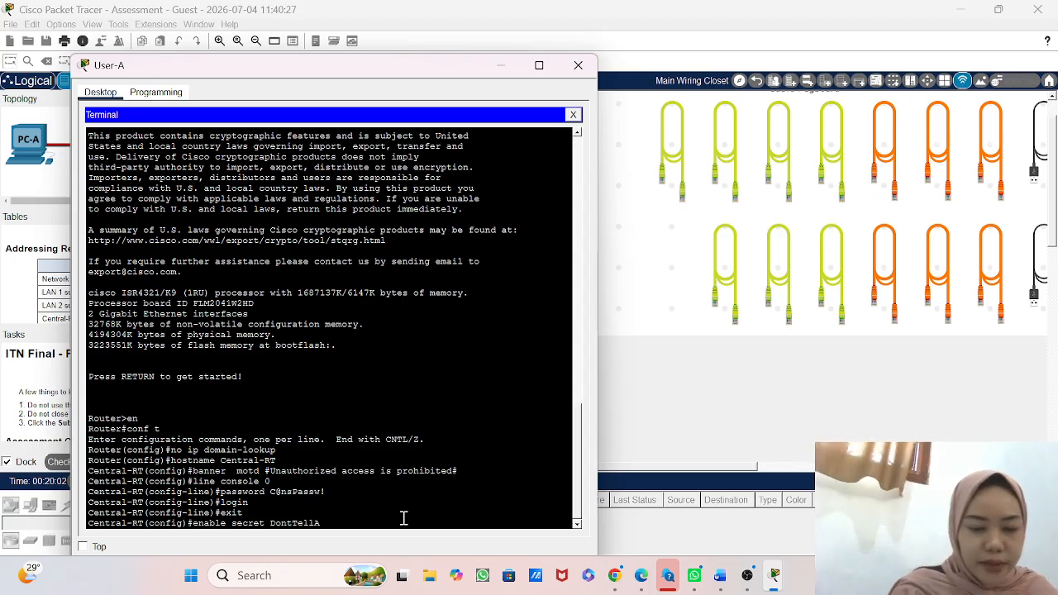
text(ny)
text(one)
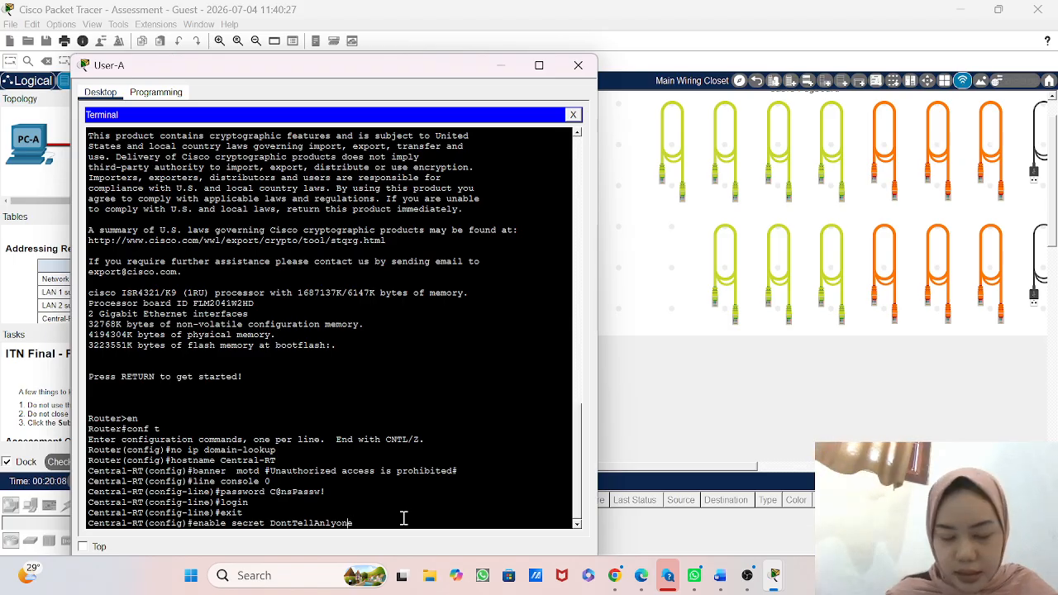
key(BackSpace)
text(y)
key(BackSpace)
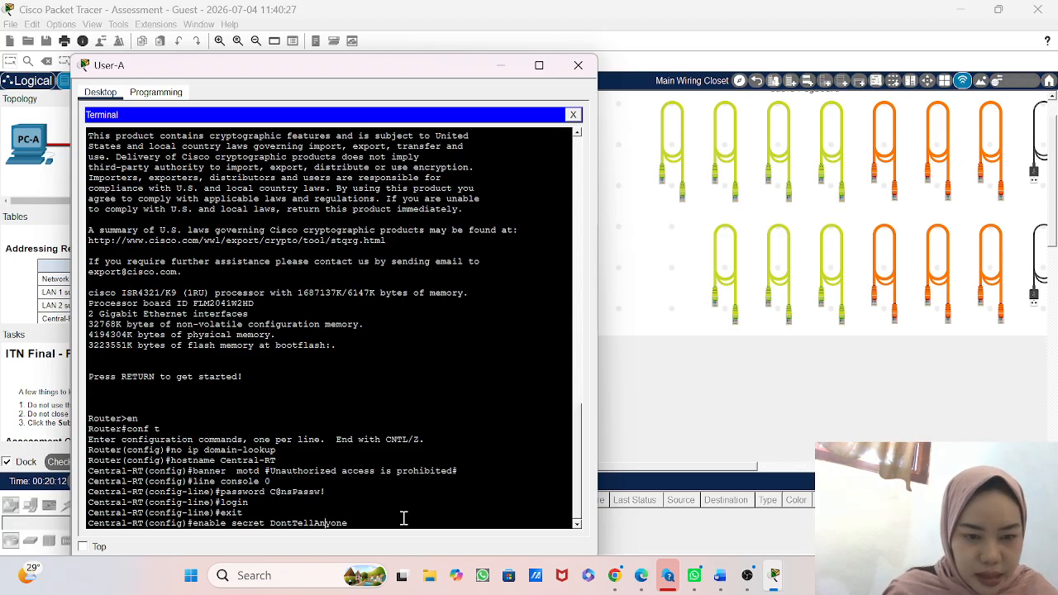
key(Right)
key(Right)
key(Right)
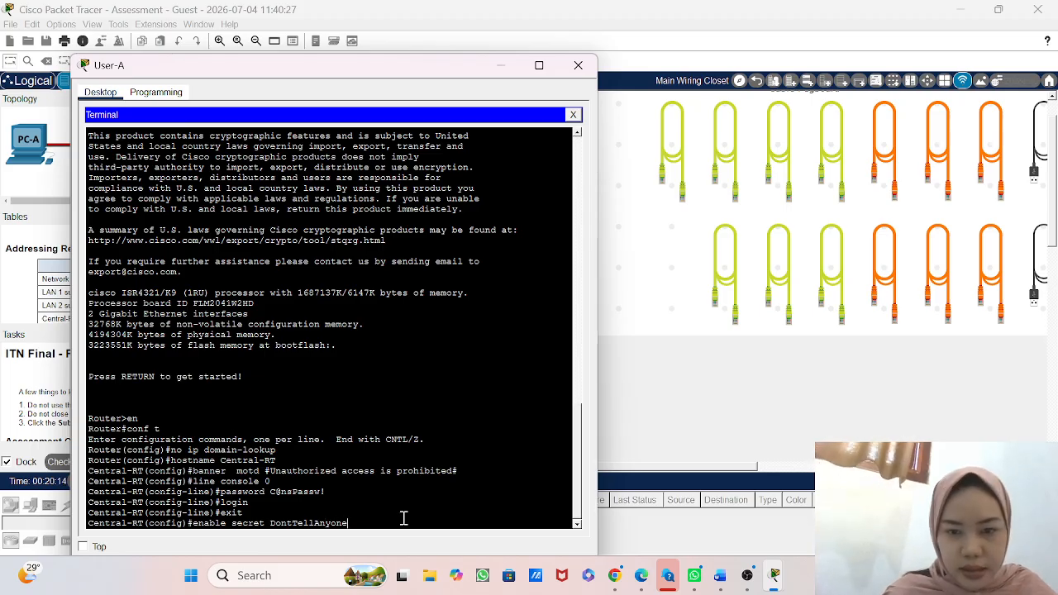
key(Return)
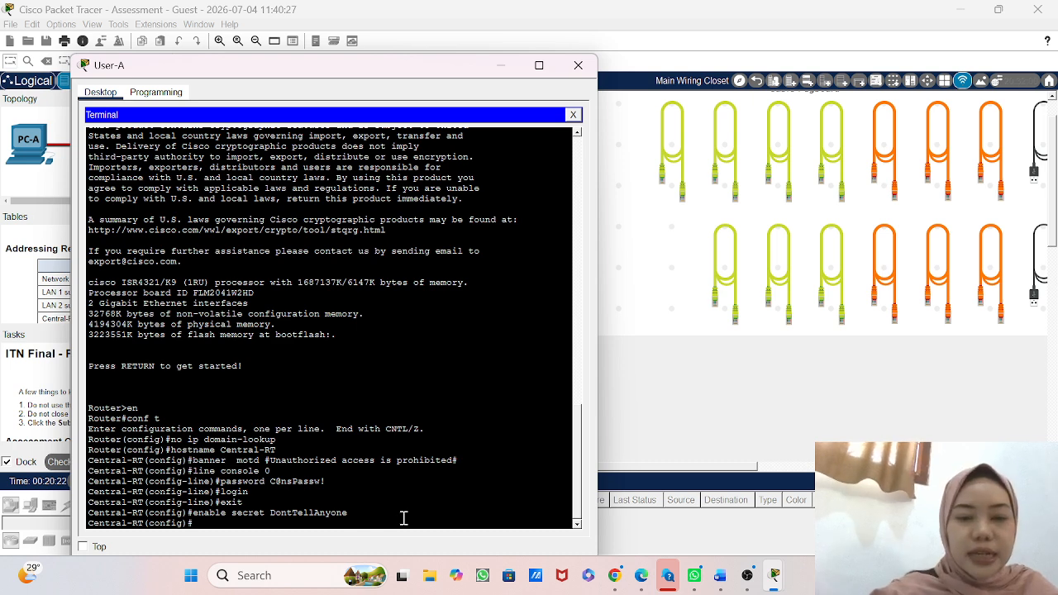
Turn on service password-encryption and begin entering 'security passwords min-length 10'.
text(ser)
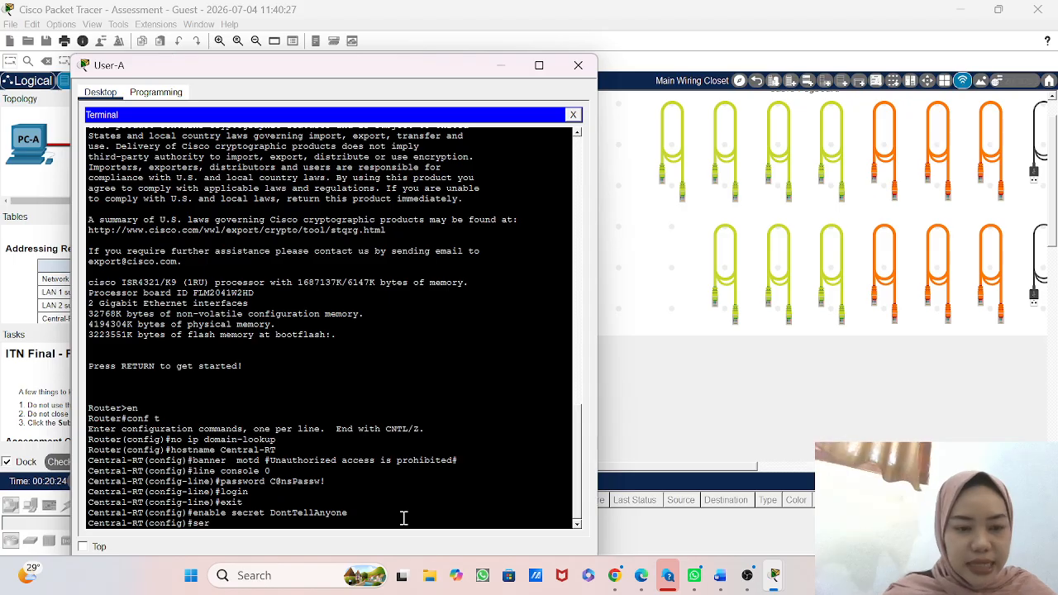
text(vice pas)
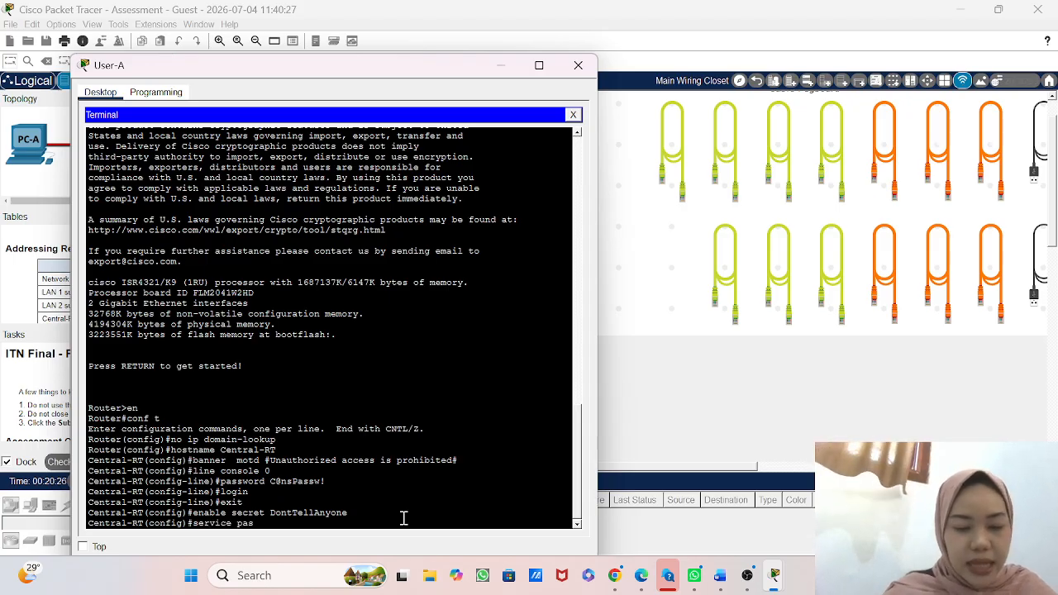
text(sword-encr)
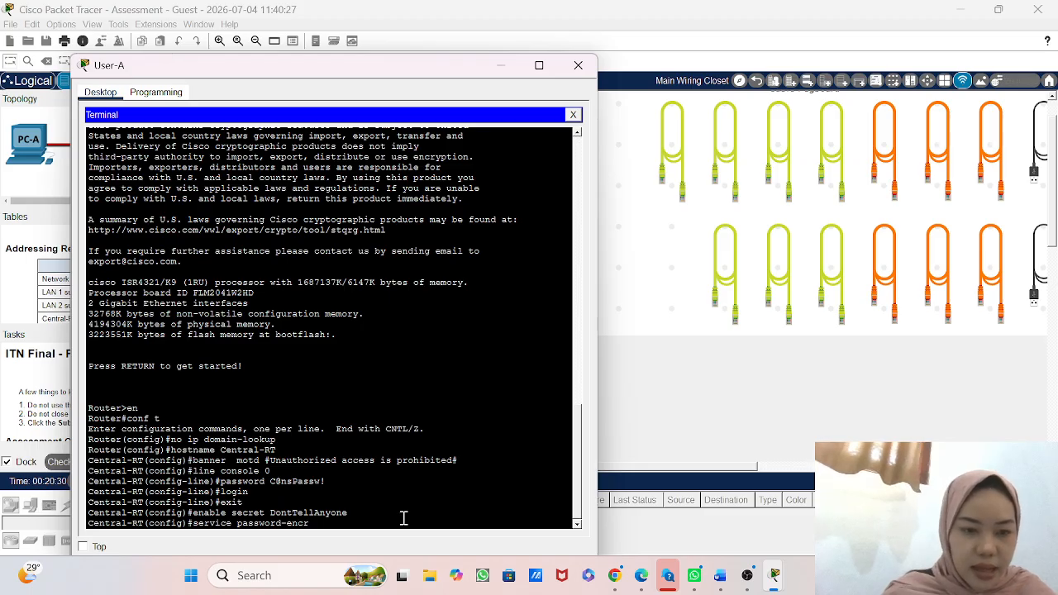
text(yption)
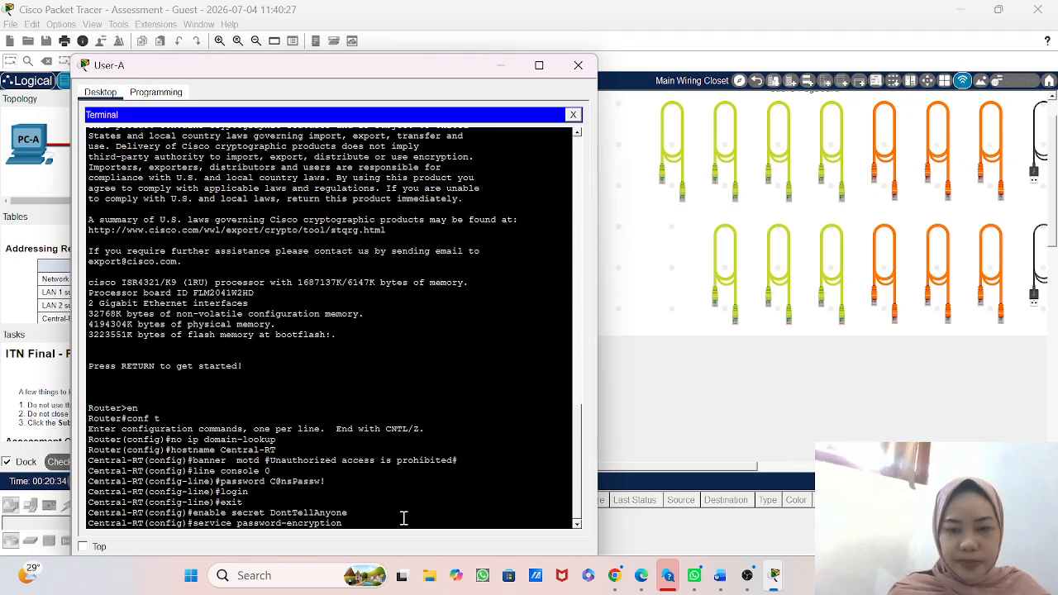
key(Return)
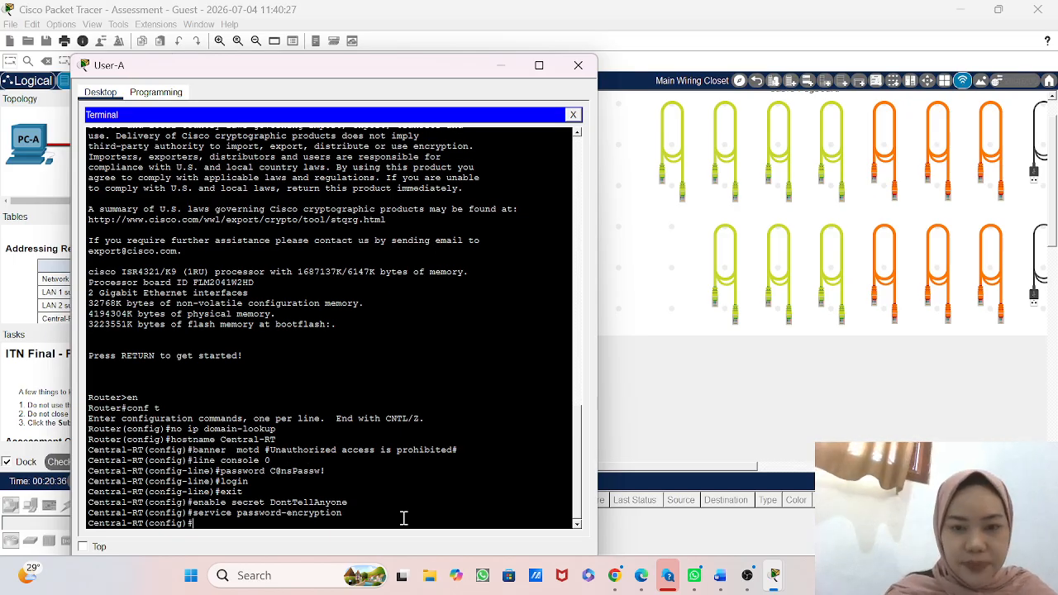
text(security)
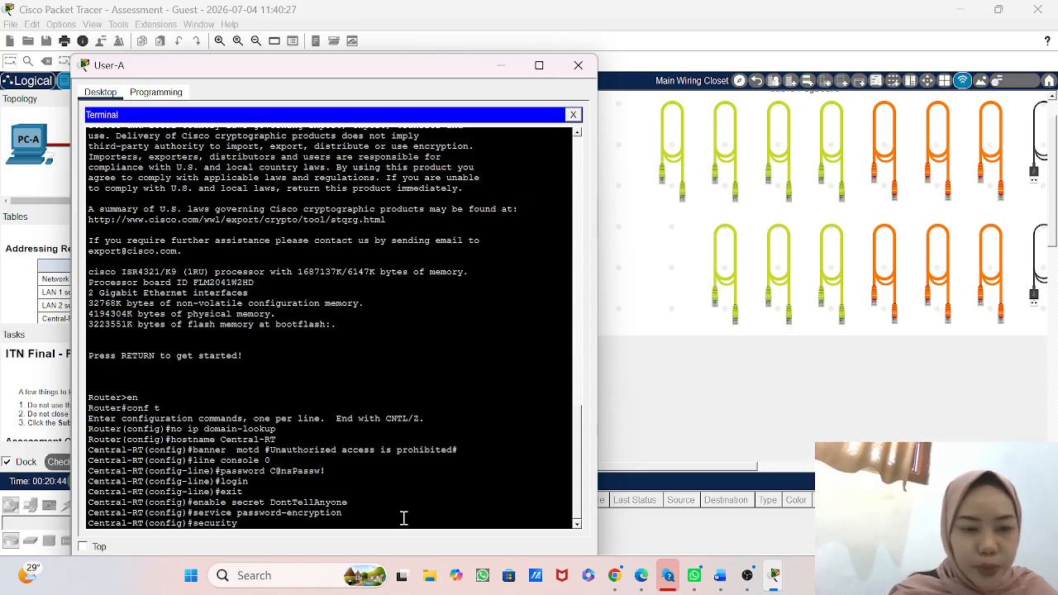
text(passwor)
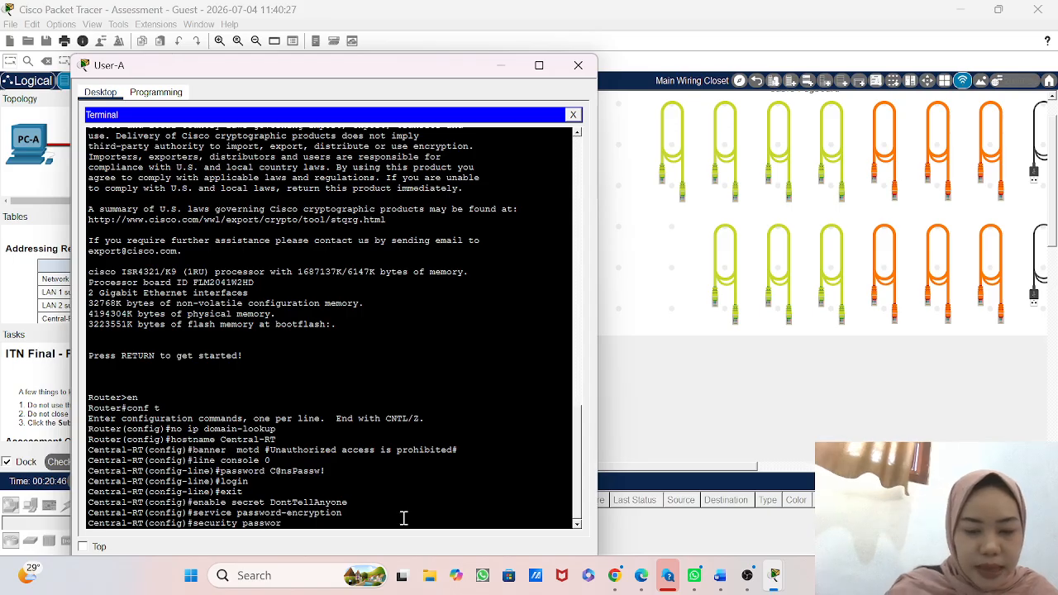
text(ds m)
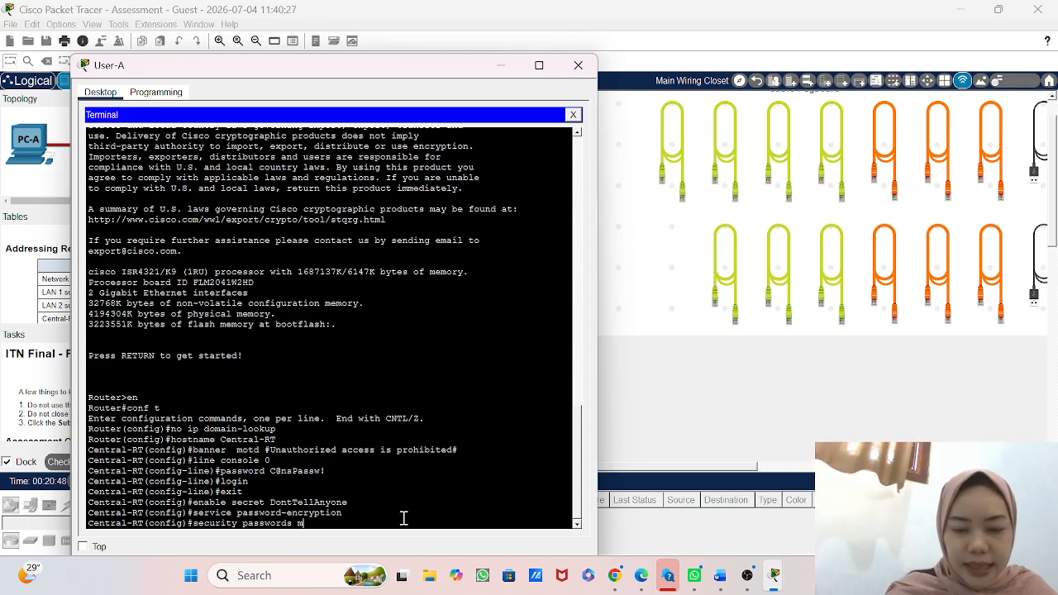
text(in-length 10)
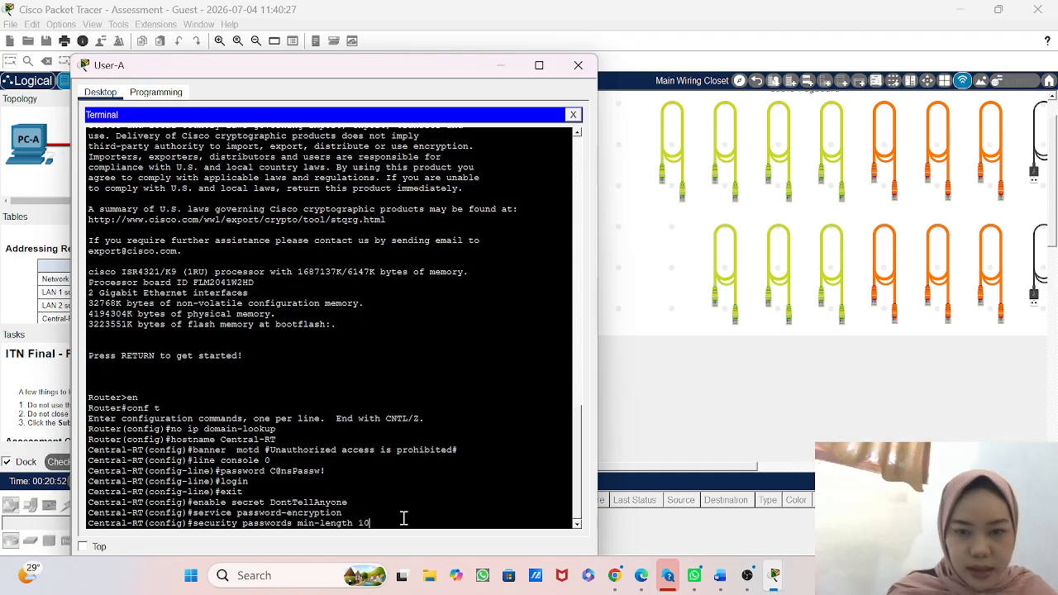
Apply the 10-character minimum password length and set the domain name to netsec.com.
key(Return)
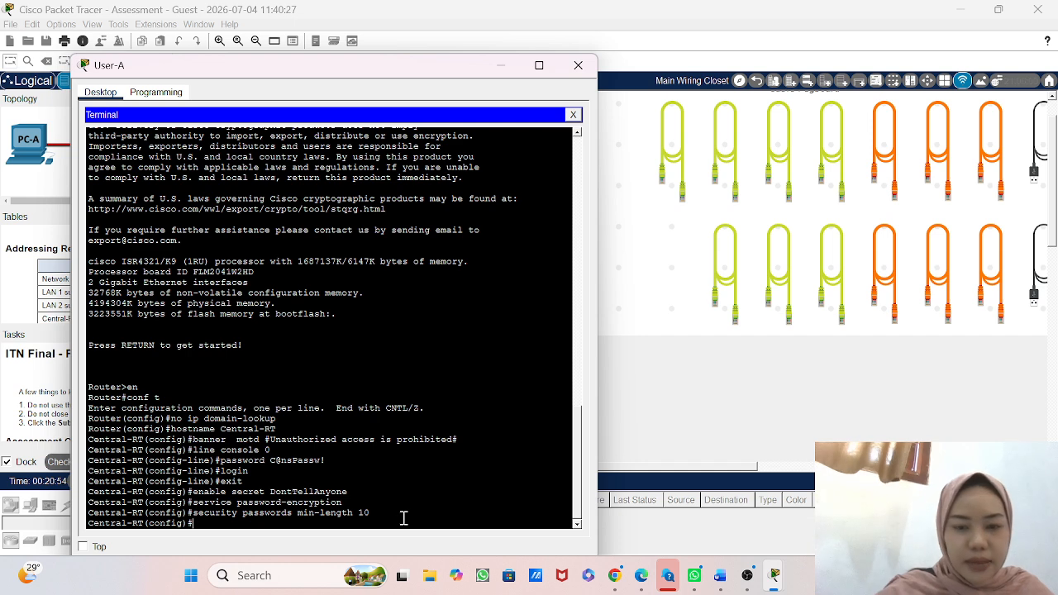
text(ip domain)
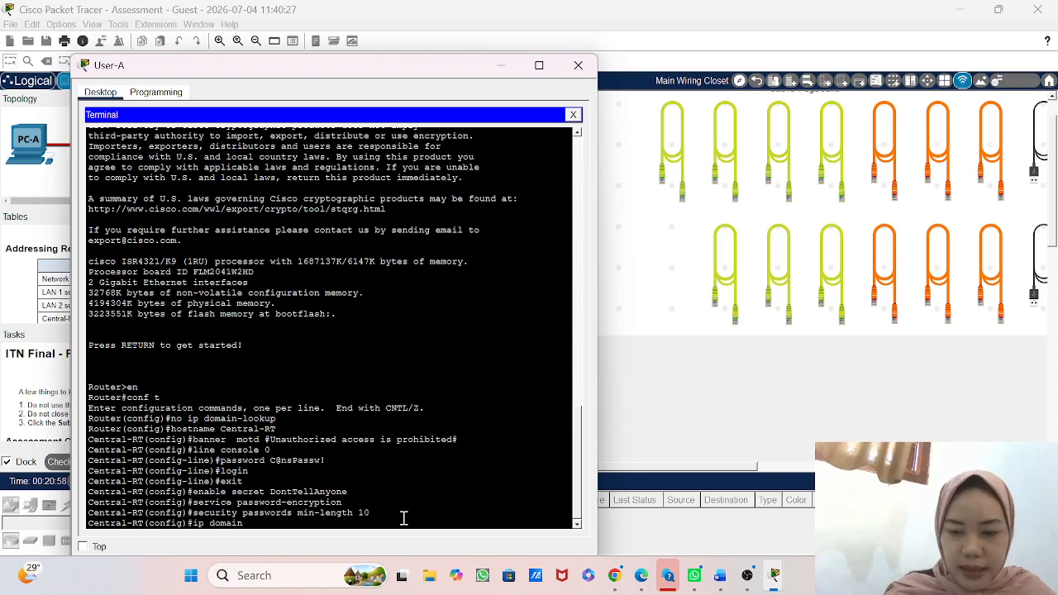
text(-name )
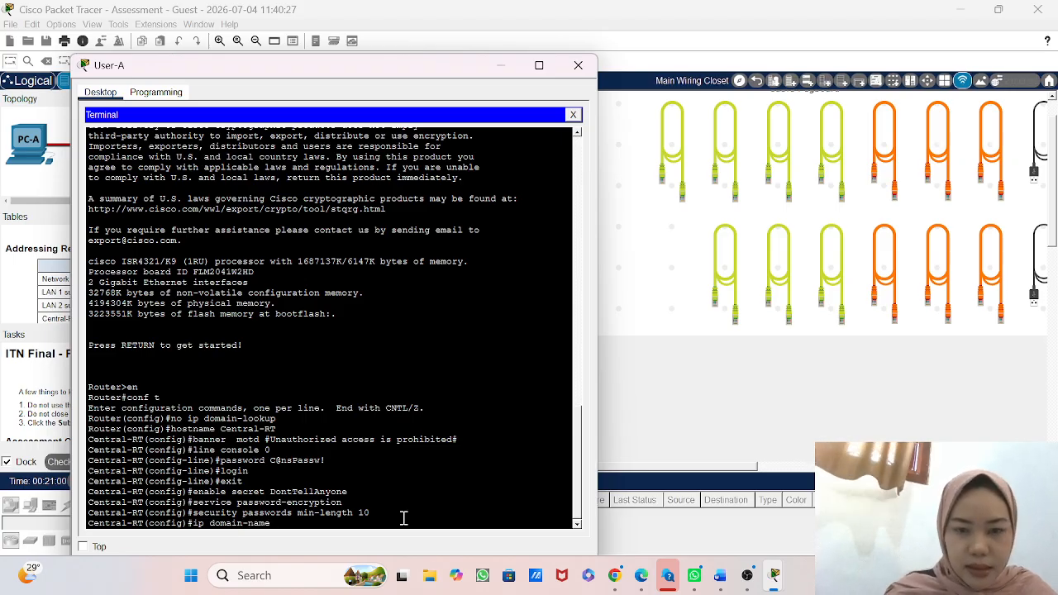
text(netsec)
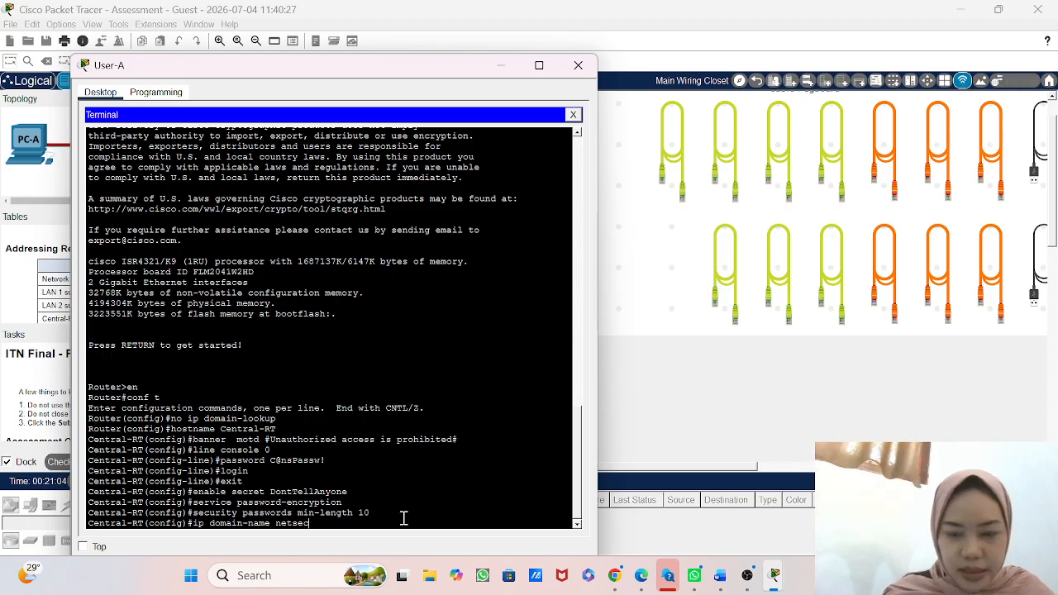
text(.com\)
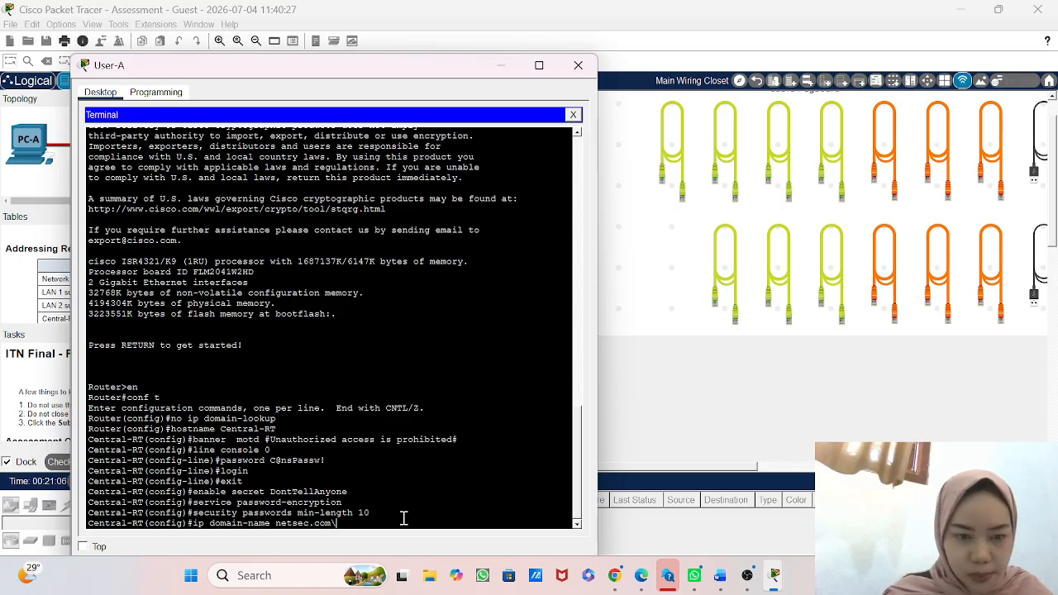
key(Return)
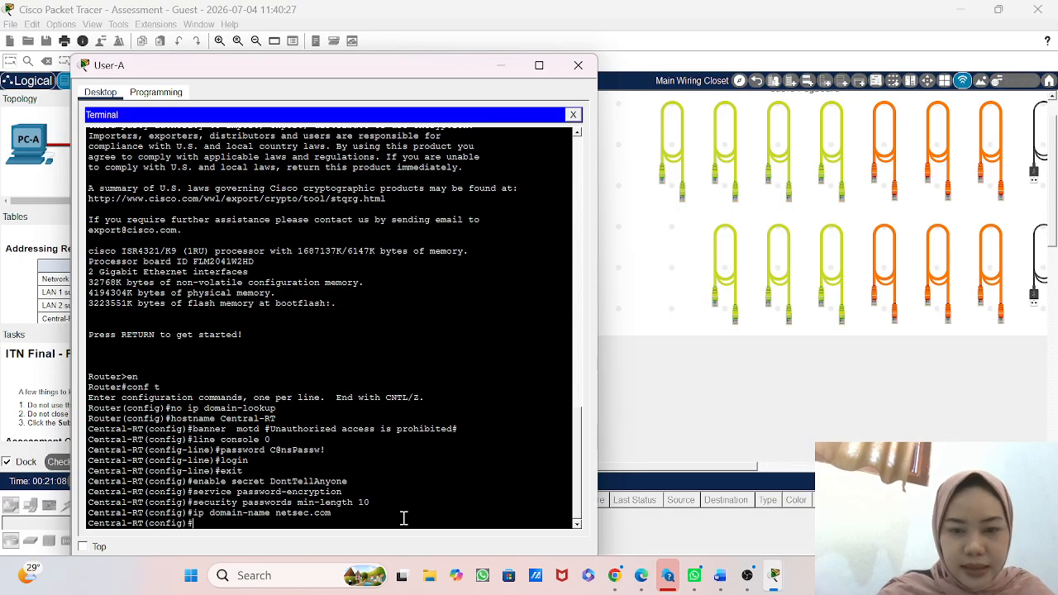
Create the local user netadmin with a secret password.
text(use)
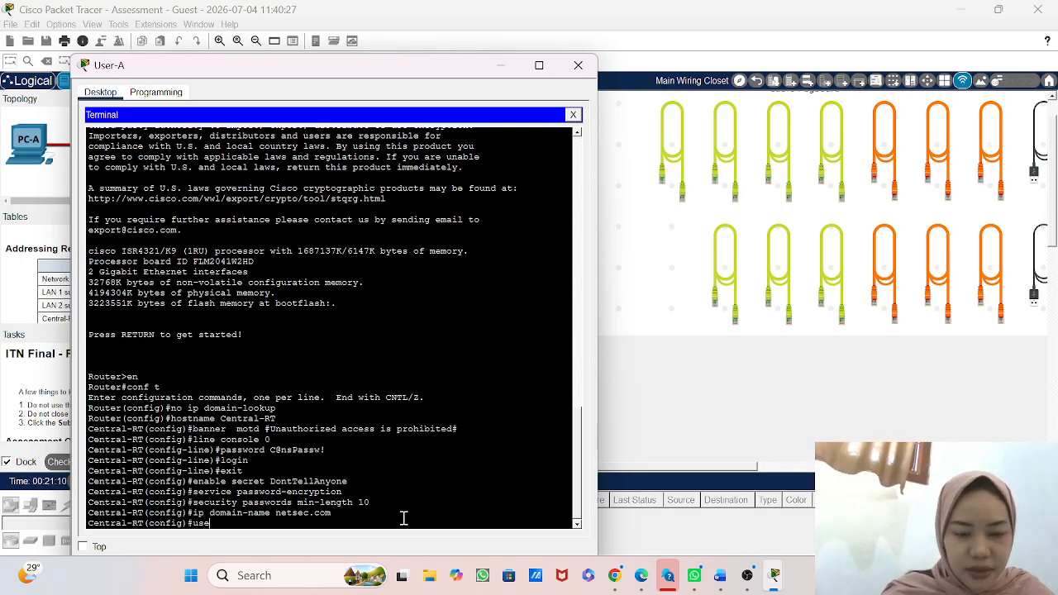
text(rname netadmin)
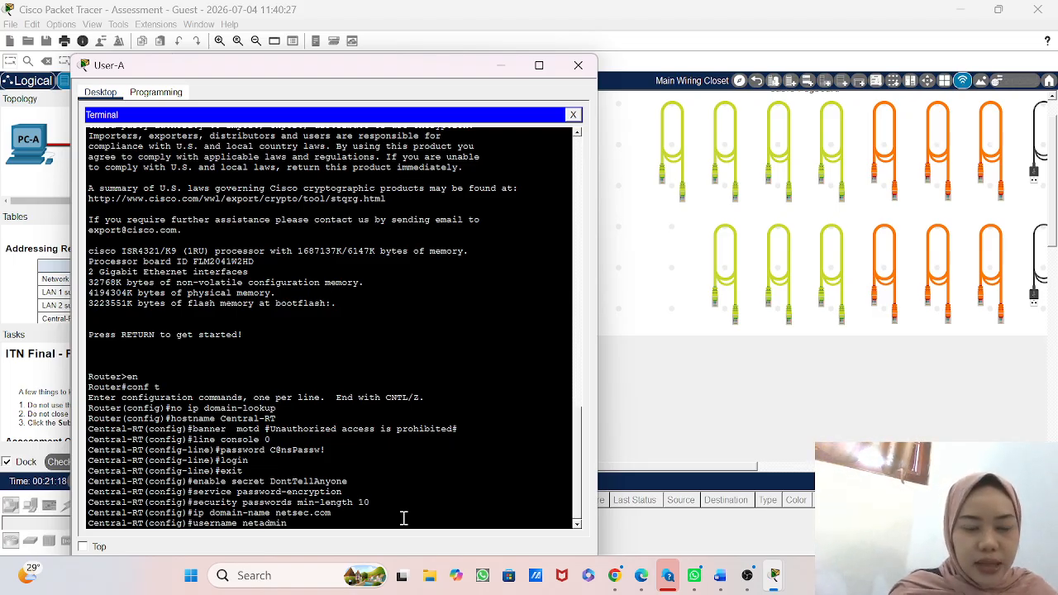
text( secret)
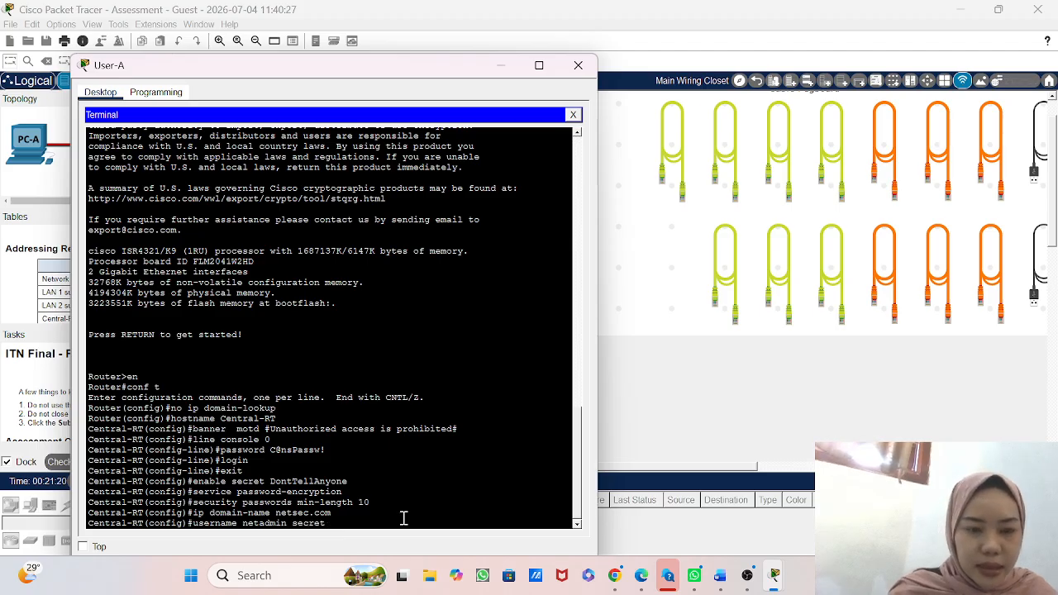
text( C)
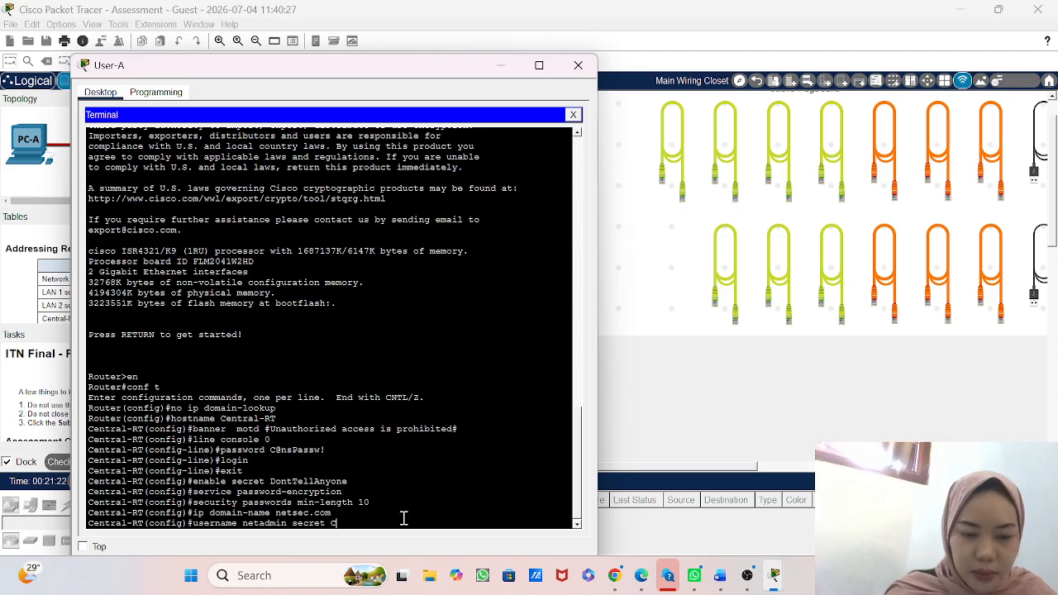
text(i4)
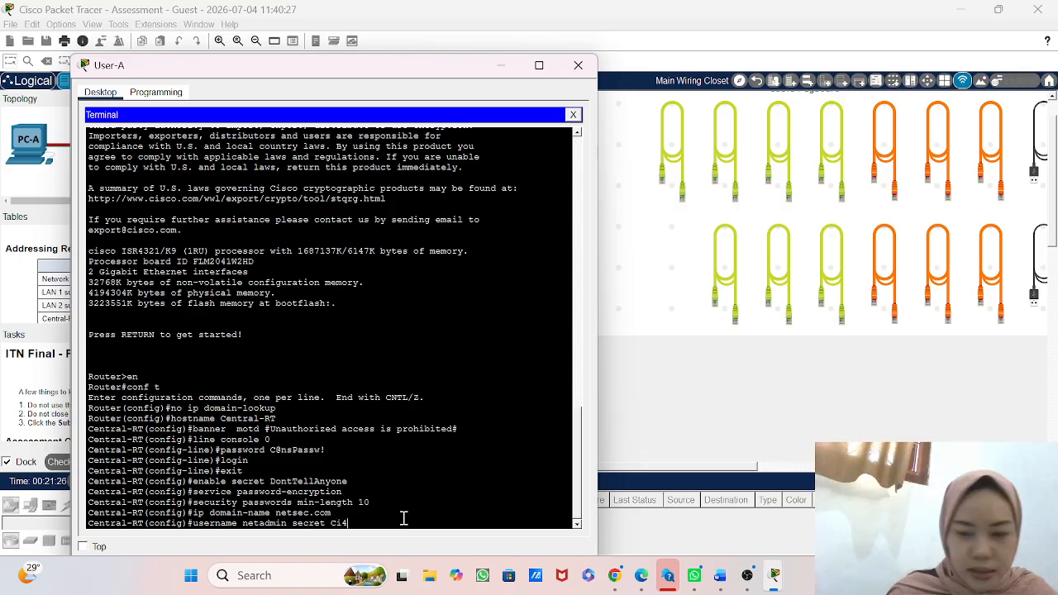
key(BackSpace)
text($)
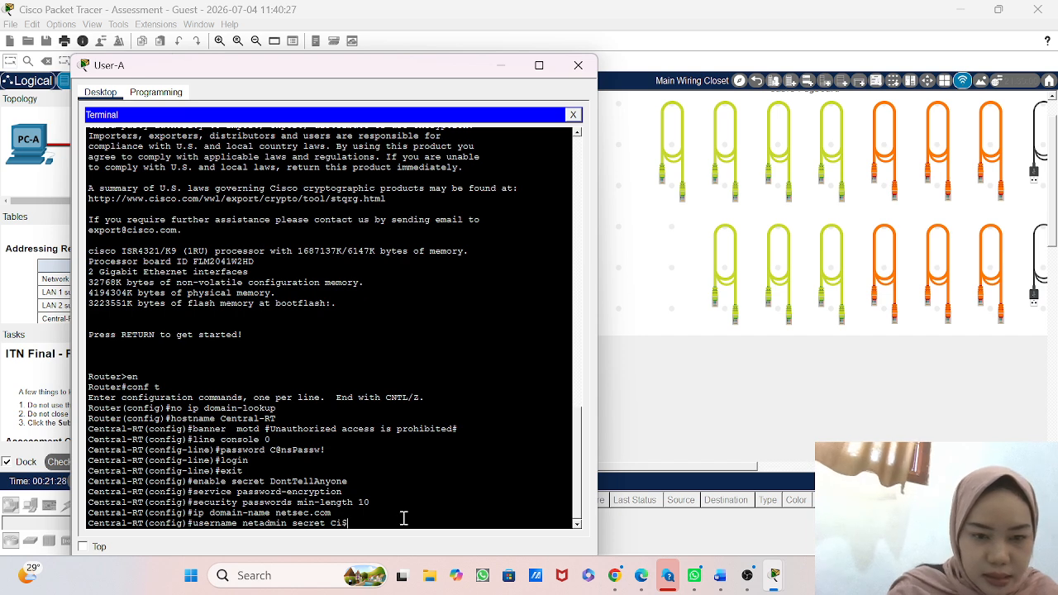
text(co12345)
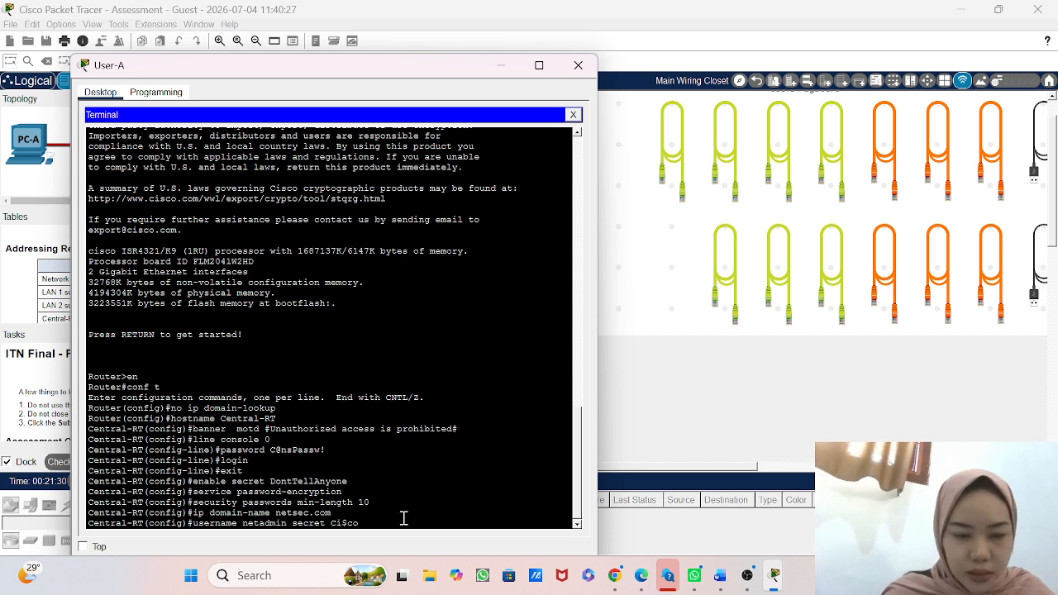
key(BackSpace)
key(BackSpace)
text(45)
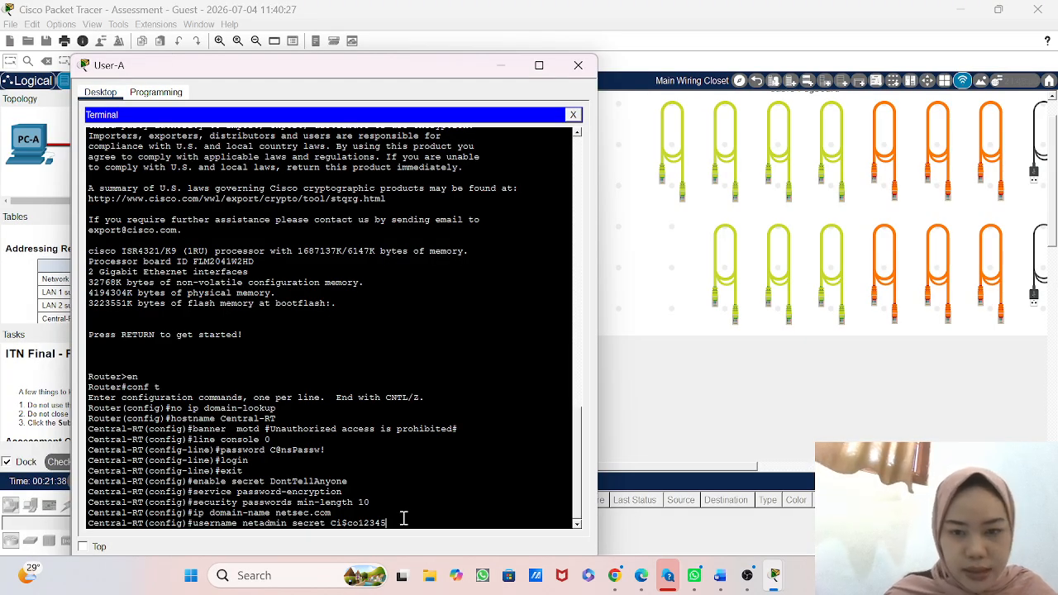
key(Return)
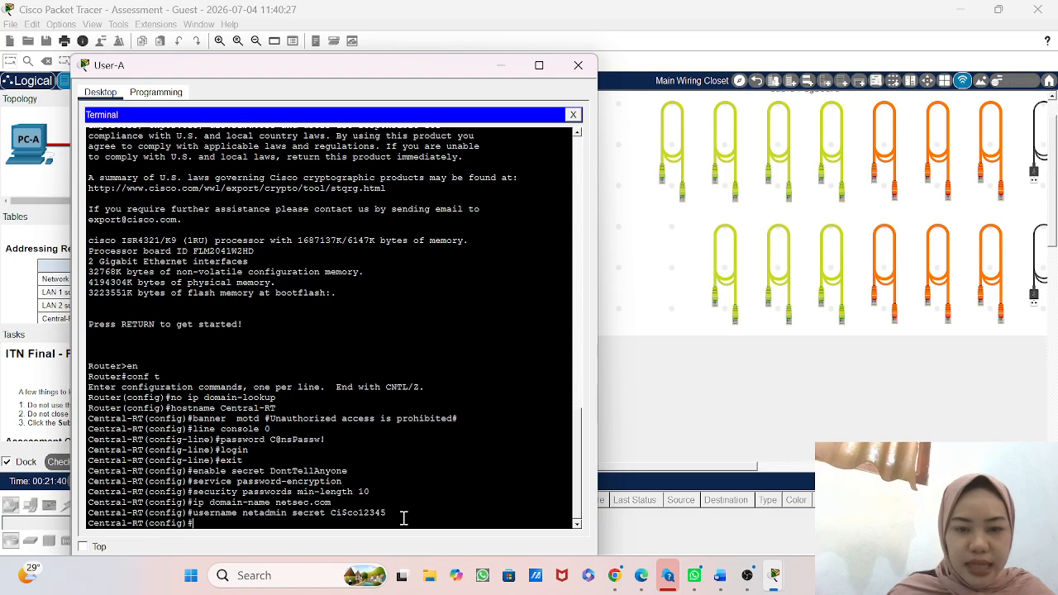
Generate the router's RSA keys with 'crypto key generate rsa' using a 1024-bit modulus.
text(crypto)
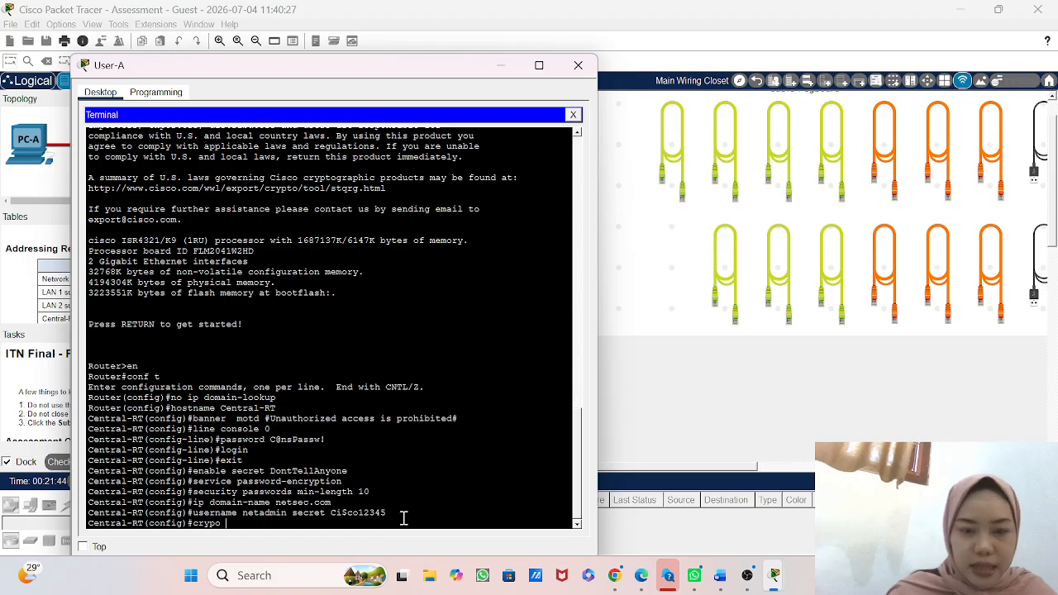
text( key gene)
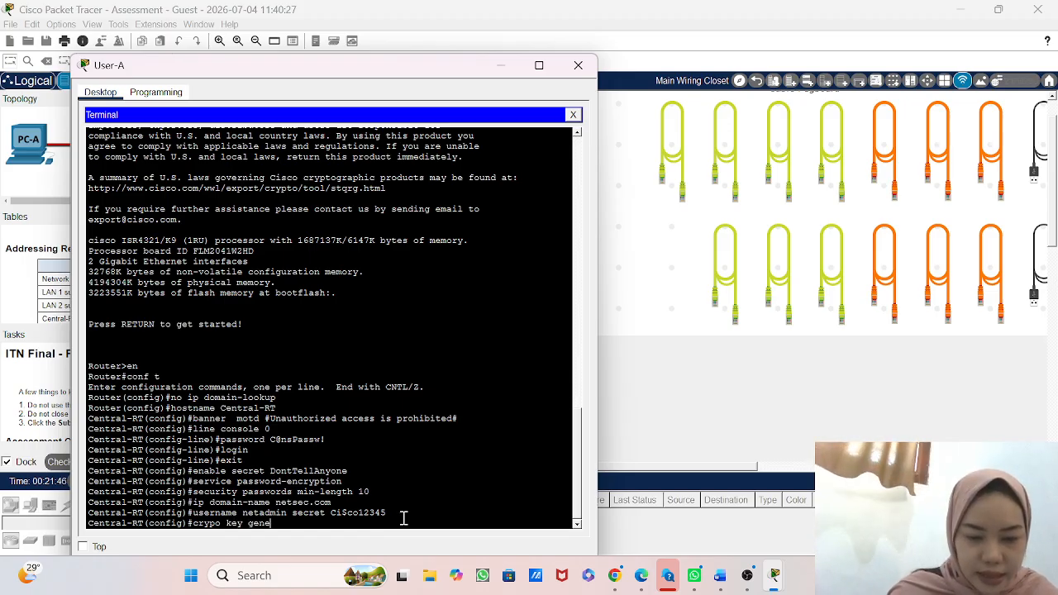
text(rate rsa)
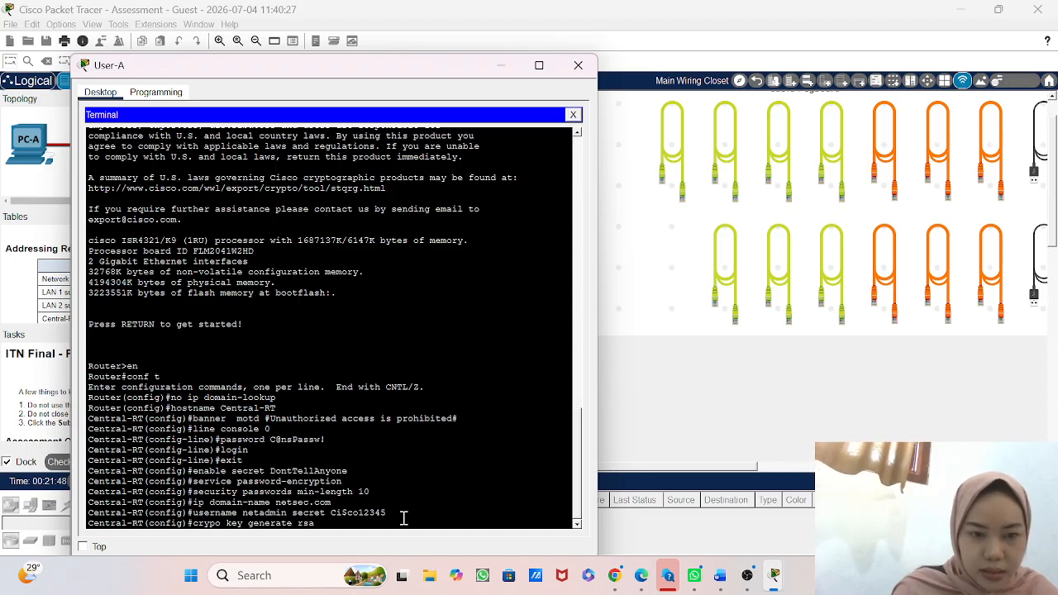
key(Return)
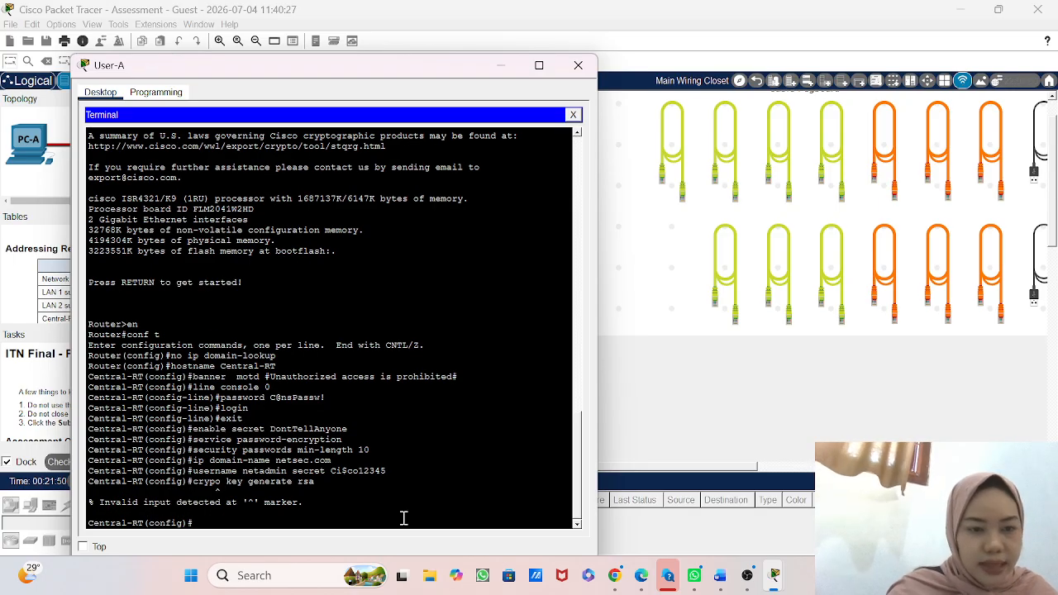
text(cry)
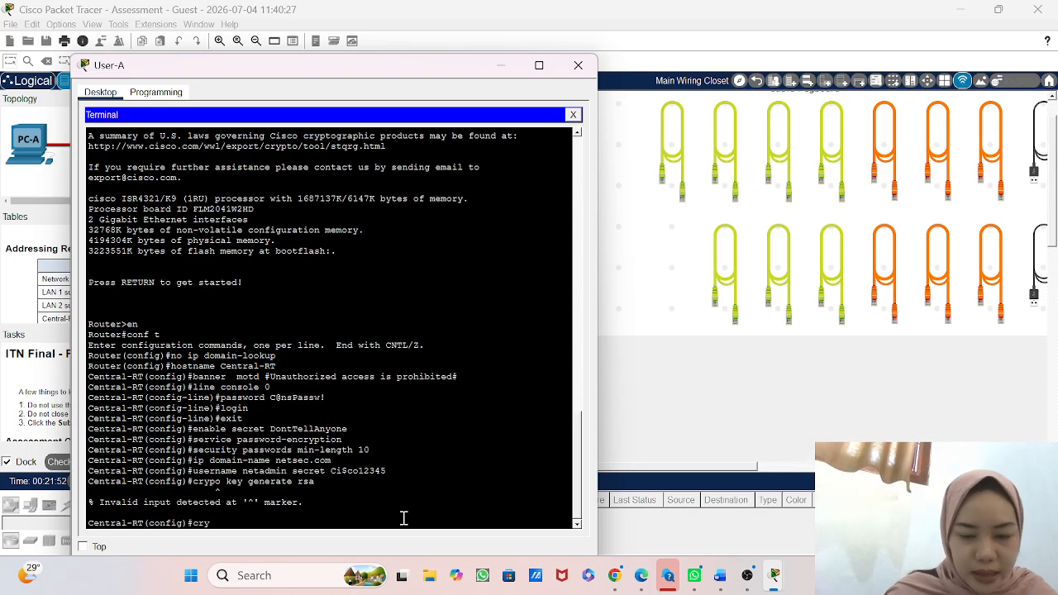
text(pto)
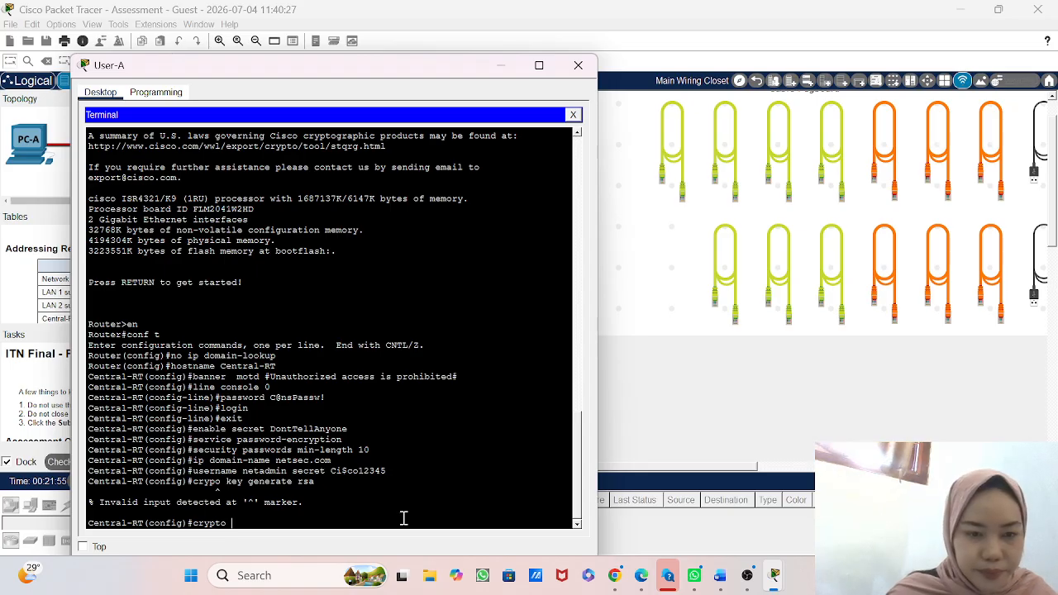
text( ke)
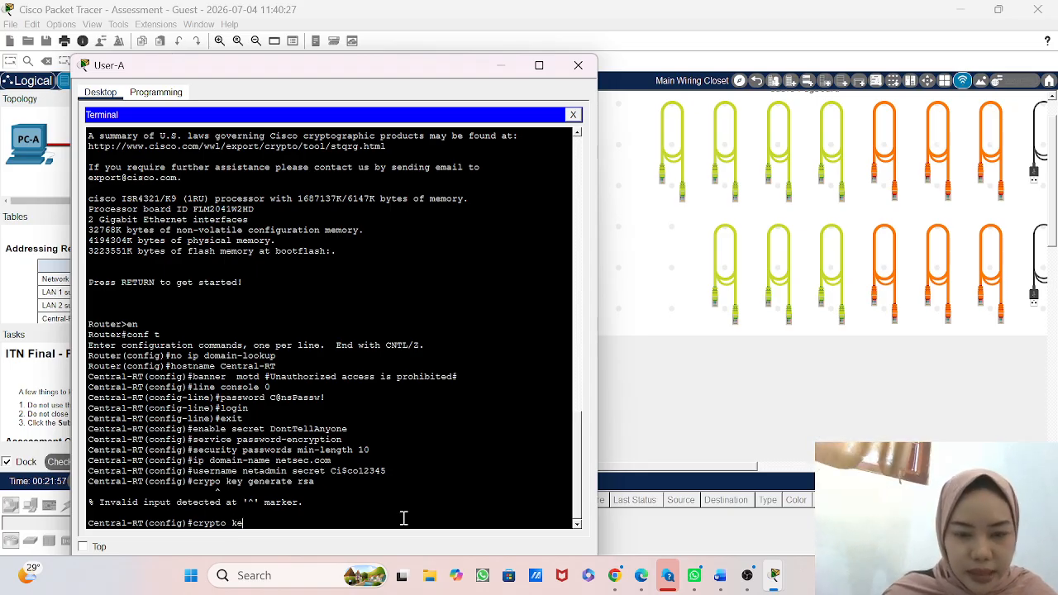
text(y ge)
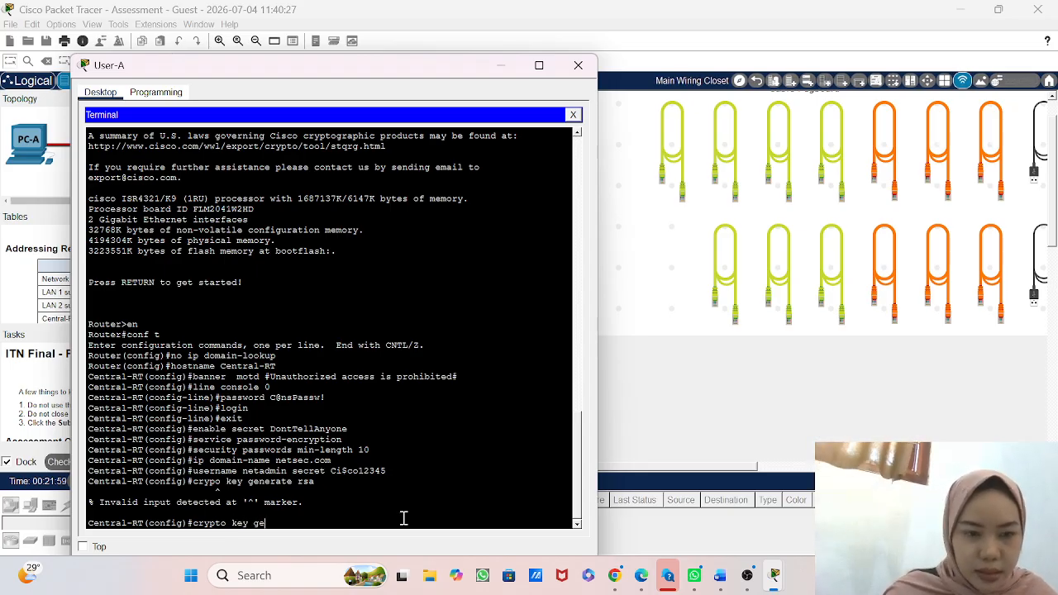
text(nera)
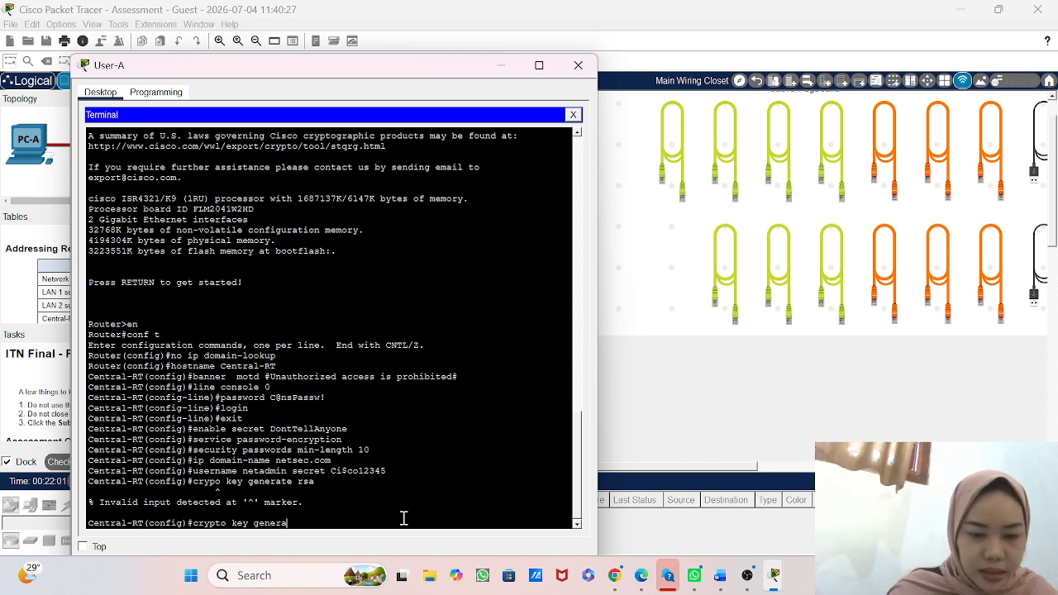
text(te rsa)
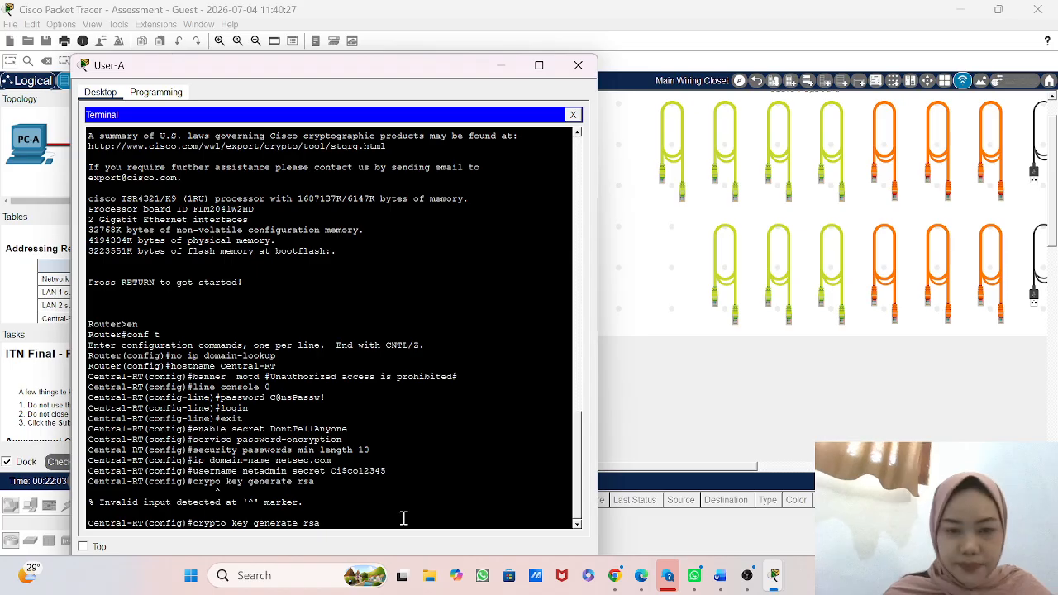
key(Return)
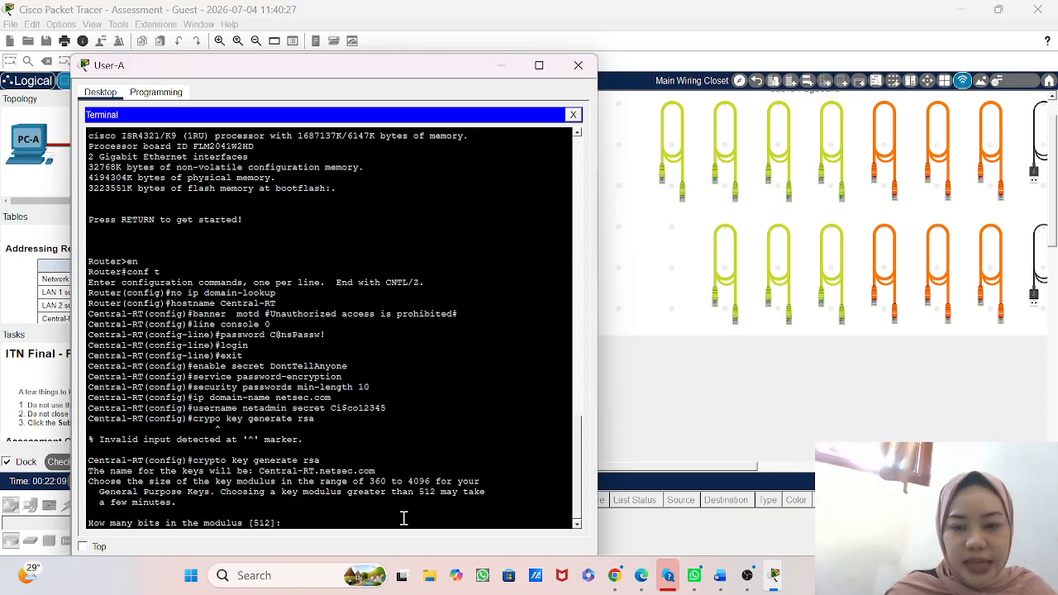
text(102)
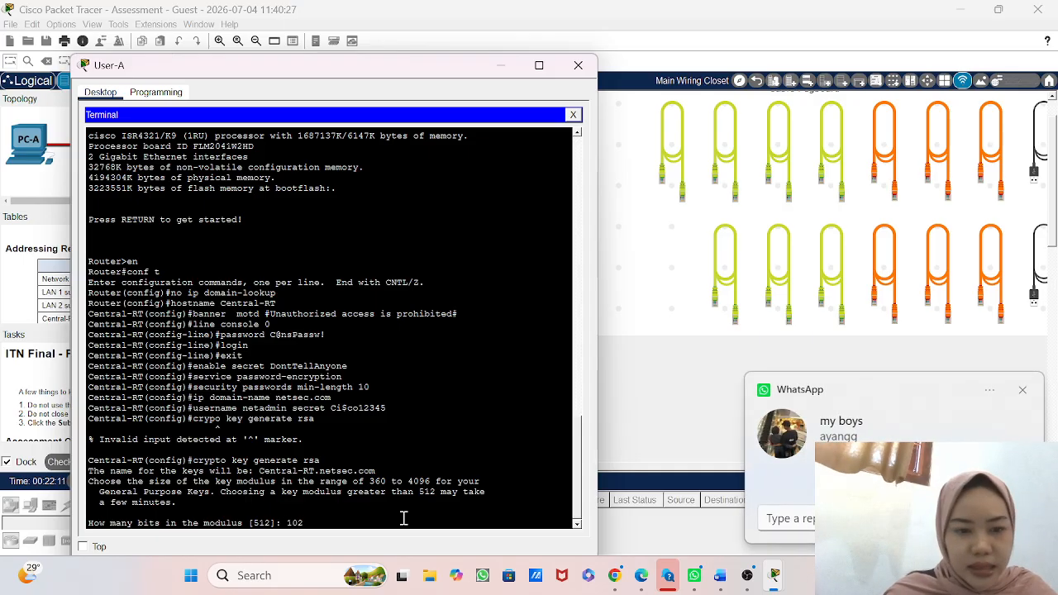
text(4)
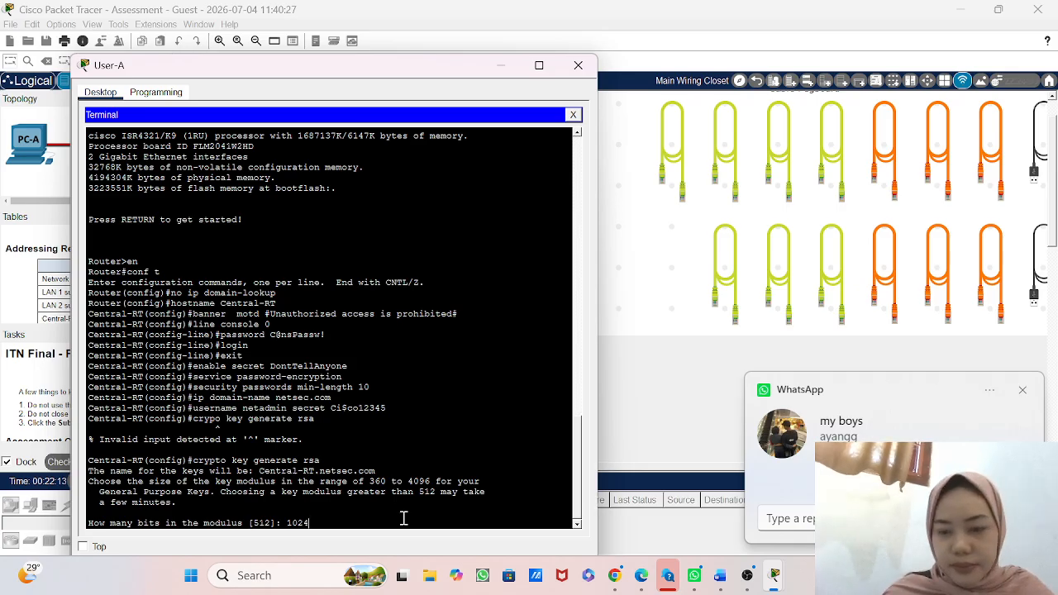
key(Return)
text(line)
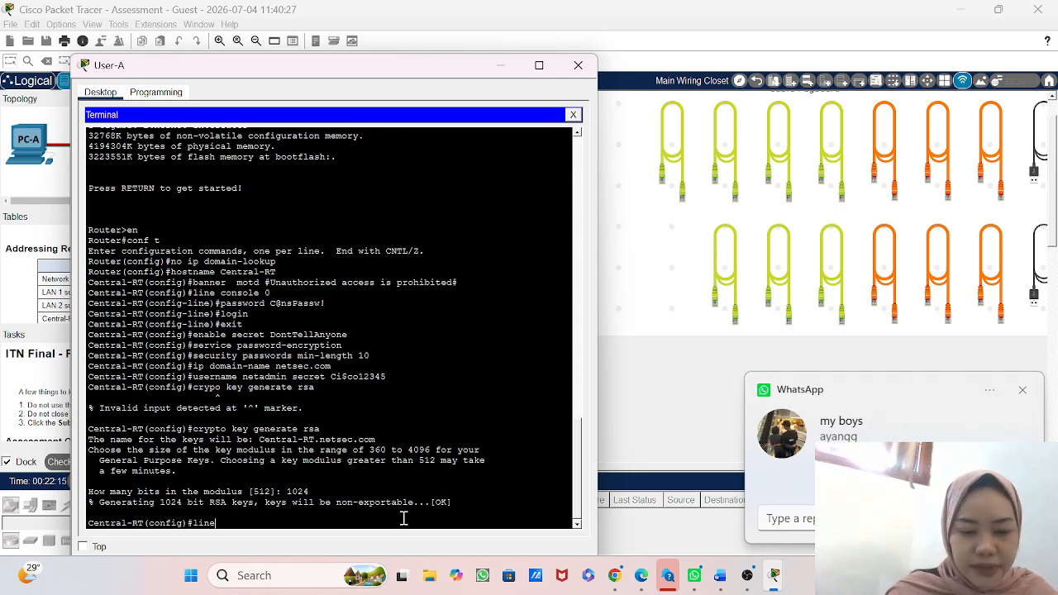
text( vty 0 15)
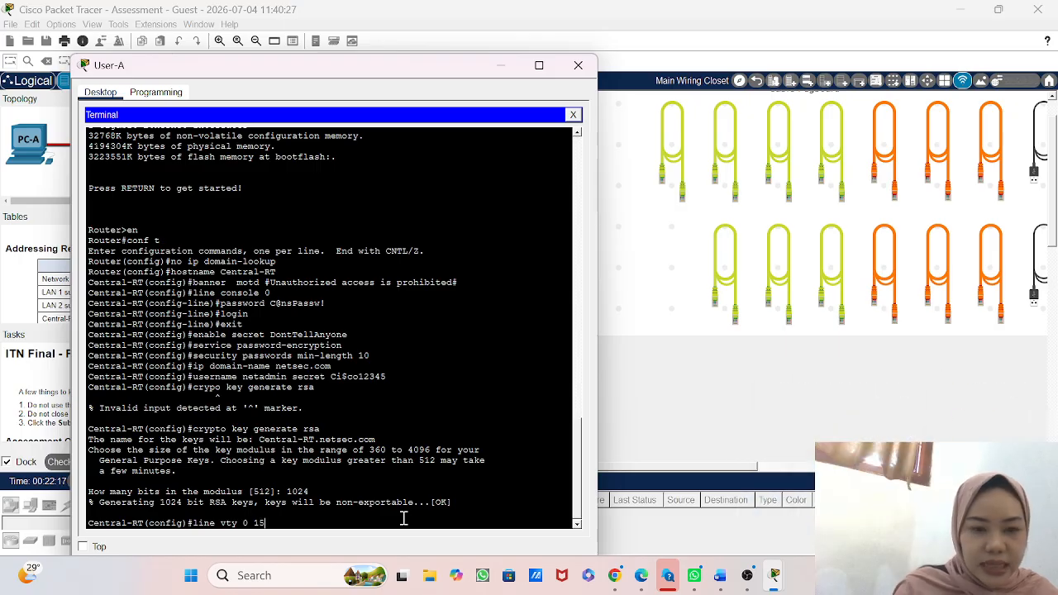
Restrict vty lines 0–15 to SSH transport with local login, then exit to global config.
key(Return)
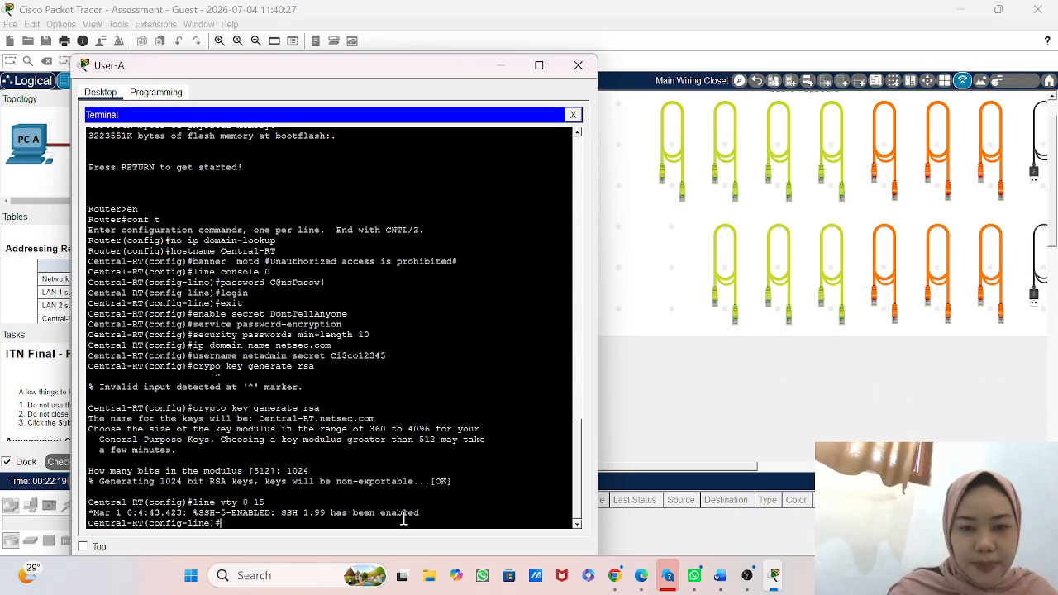
text(t)
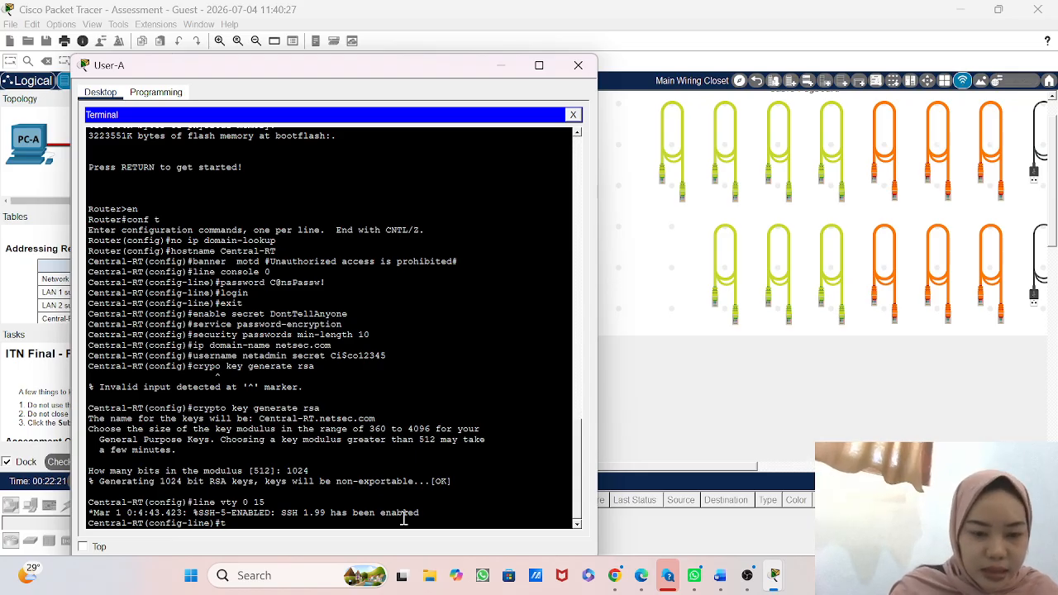
text(ransport)
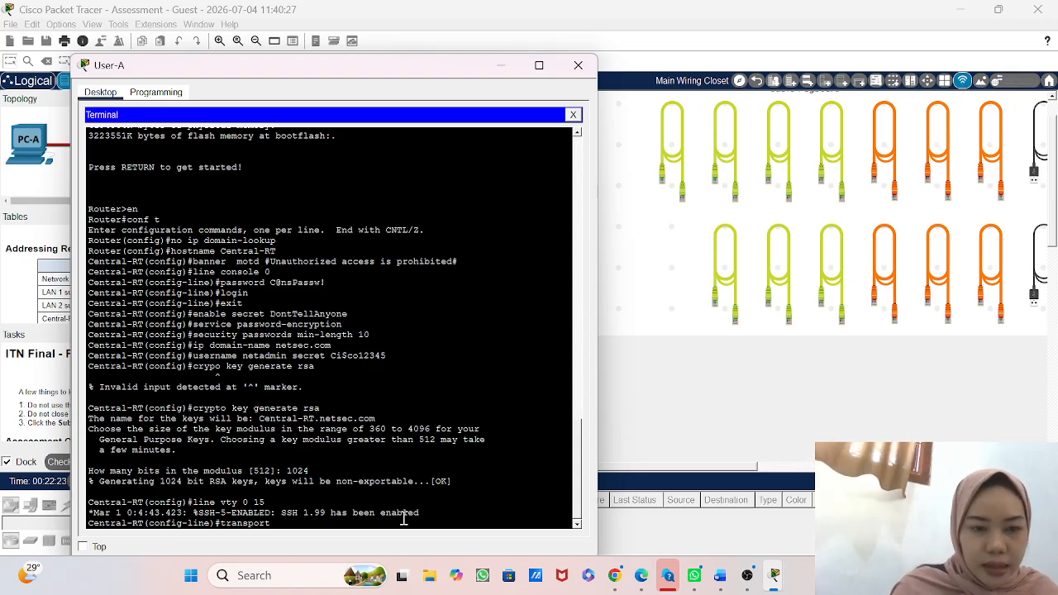
text( input ssh)
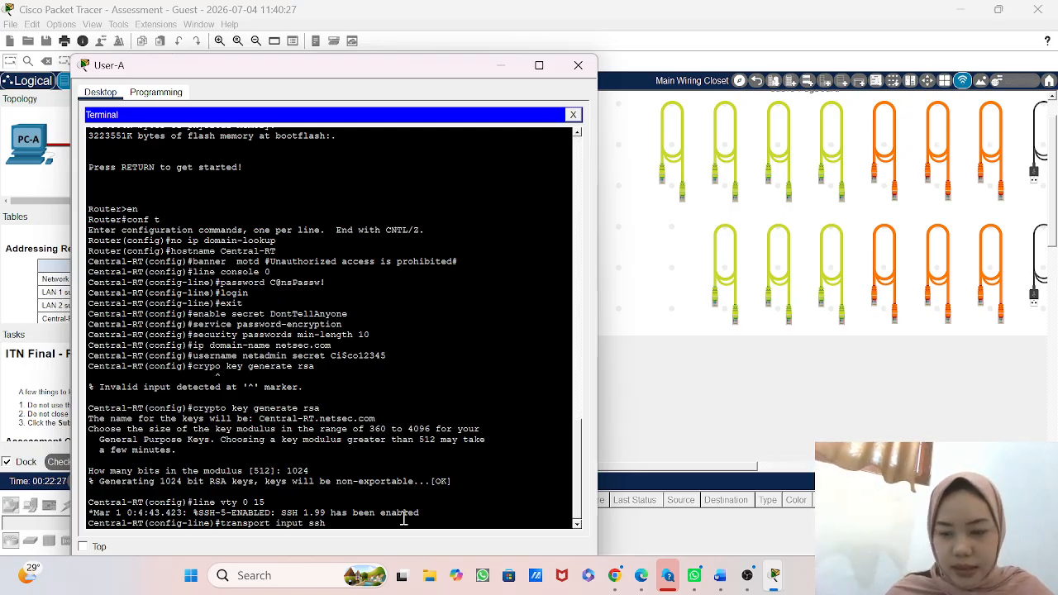
key(Return)
text(login local)
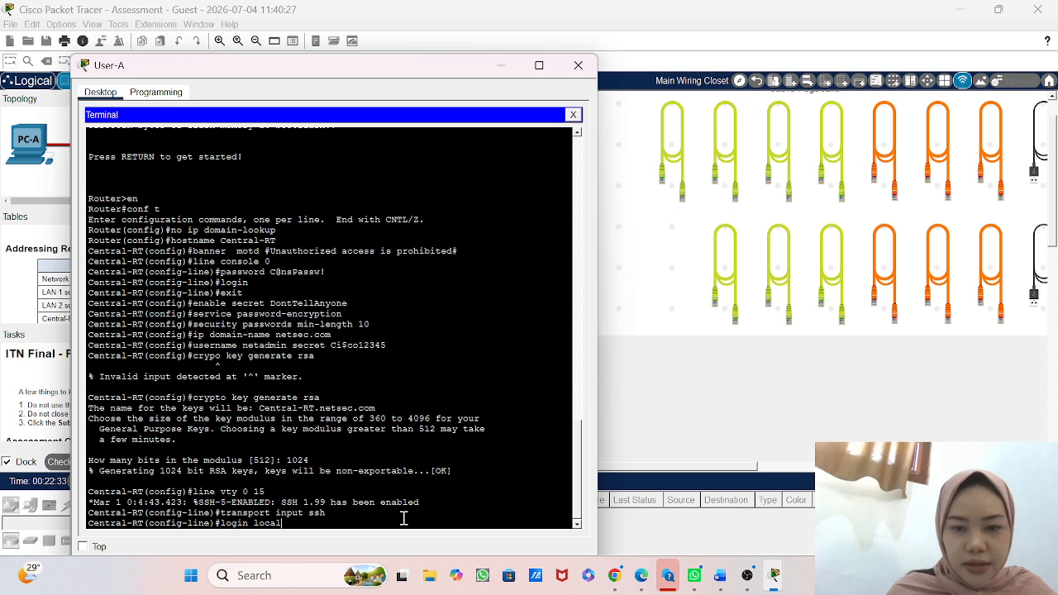
key(Return)
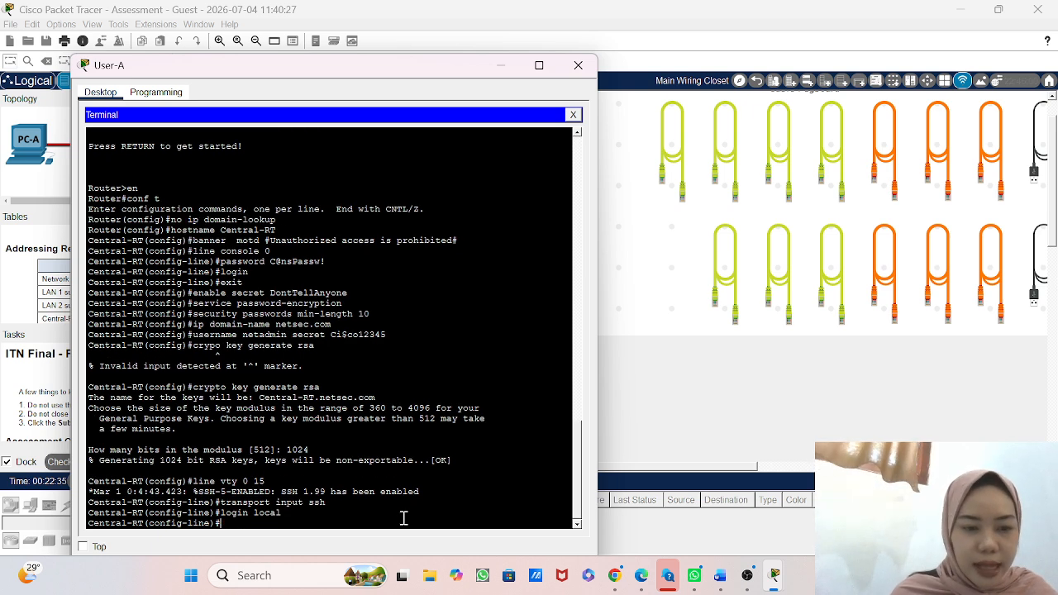
text(exit)
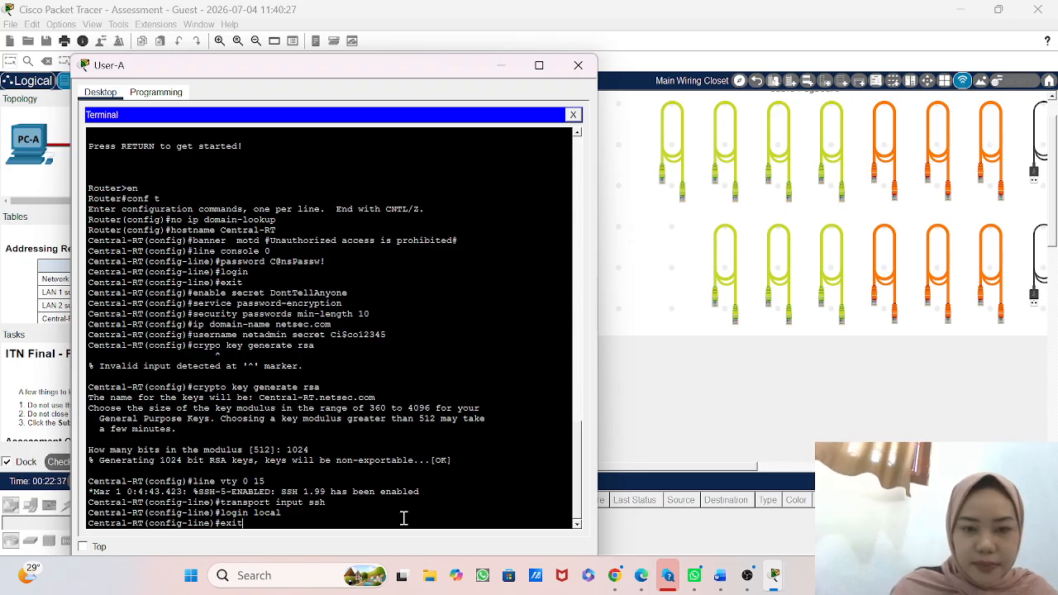
key(Return)
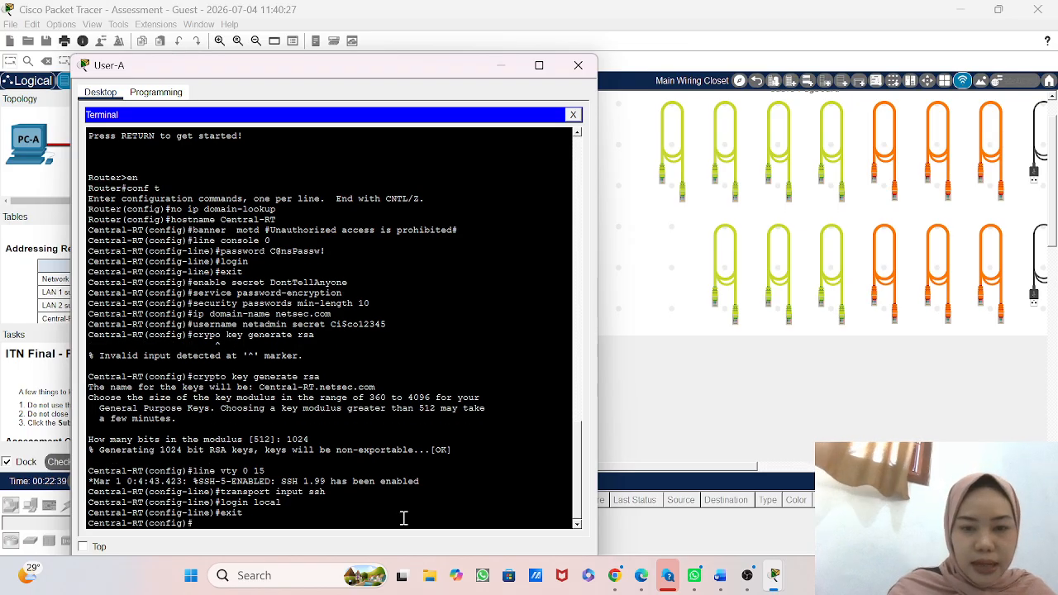
Give interface g0/0/1 address 209.165.201.1 255.255.255.224, enable it, and exit.
text(int)
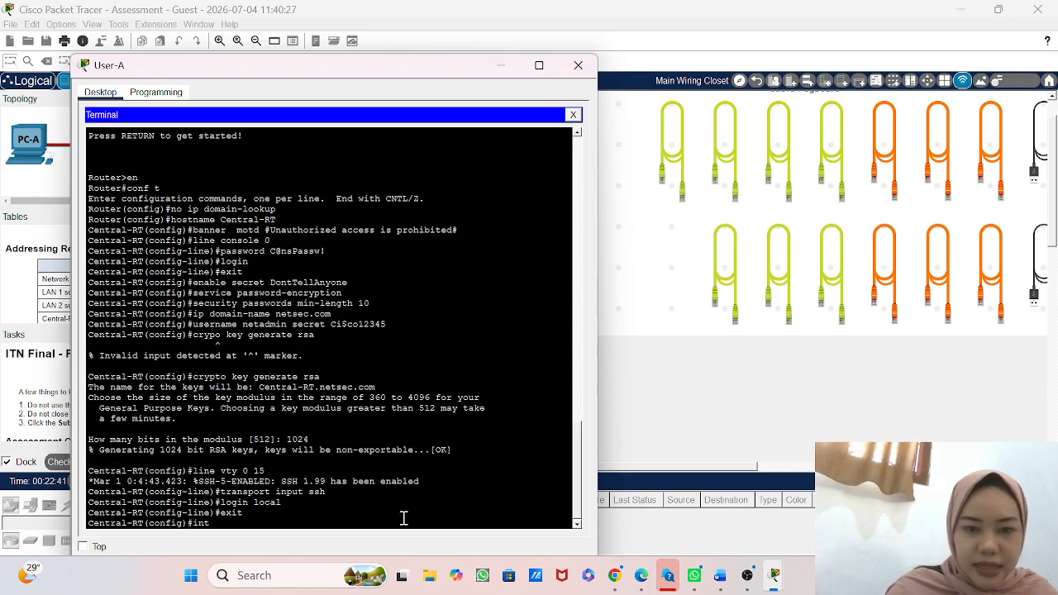
text( gi)
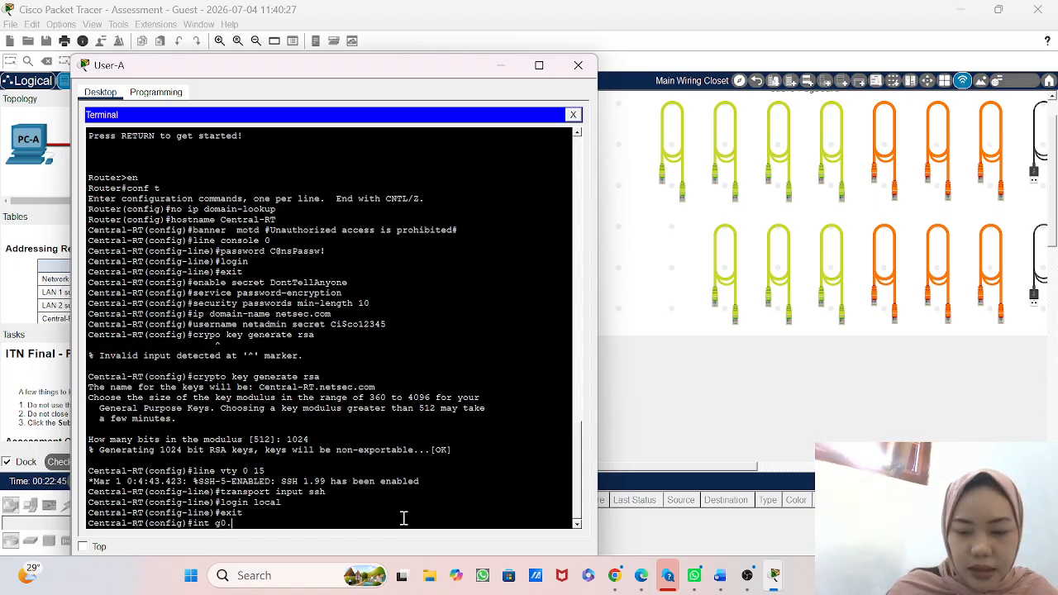
key(BackSpace)
key(BackSpace)
key(BackSpace)
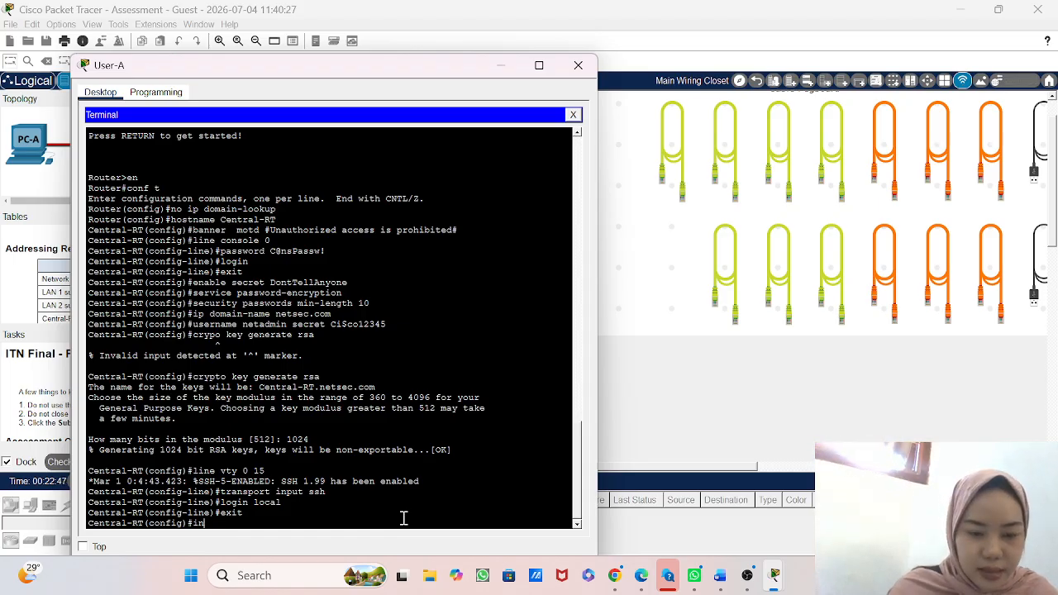
text(erface g0/0/)
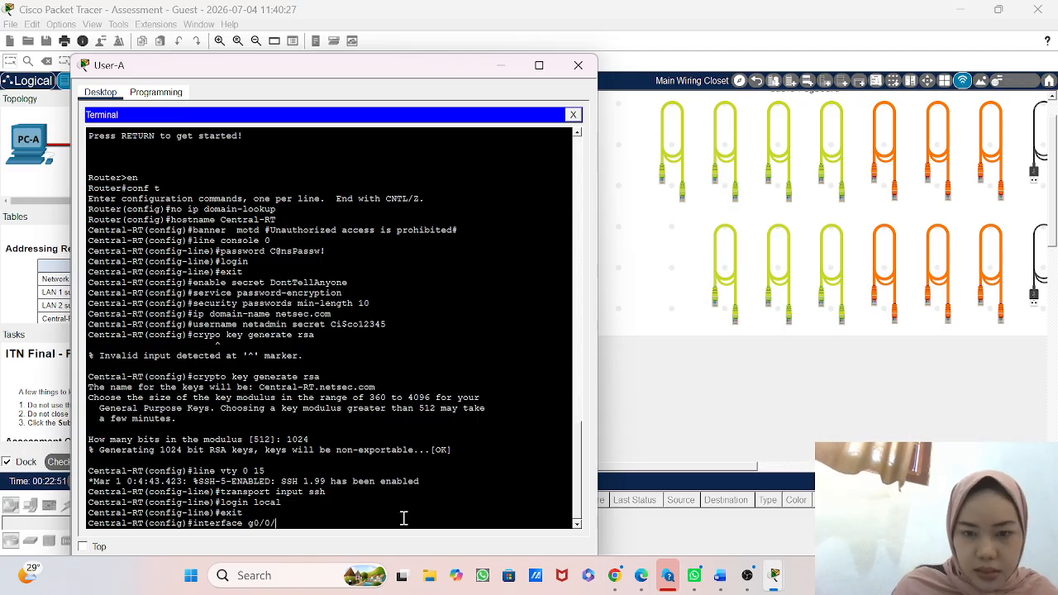
text(1)
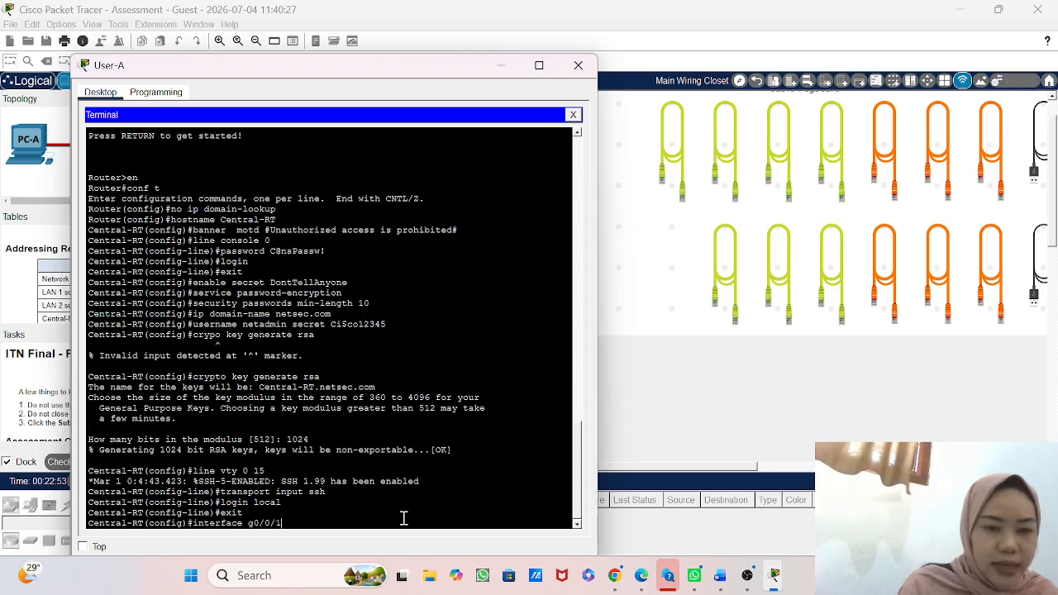
key(Return)
text(ip ad)
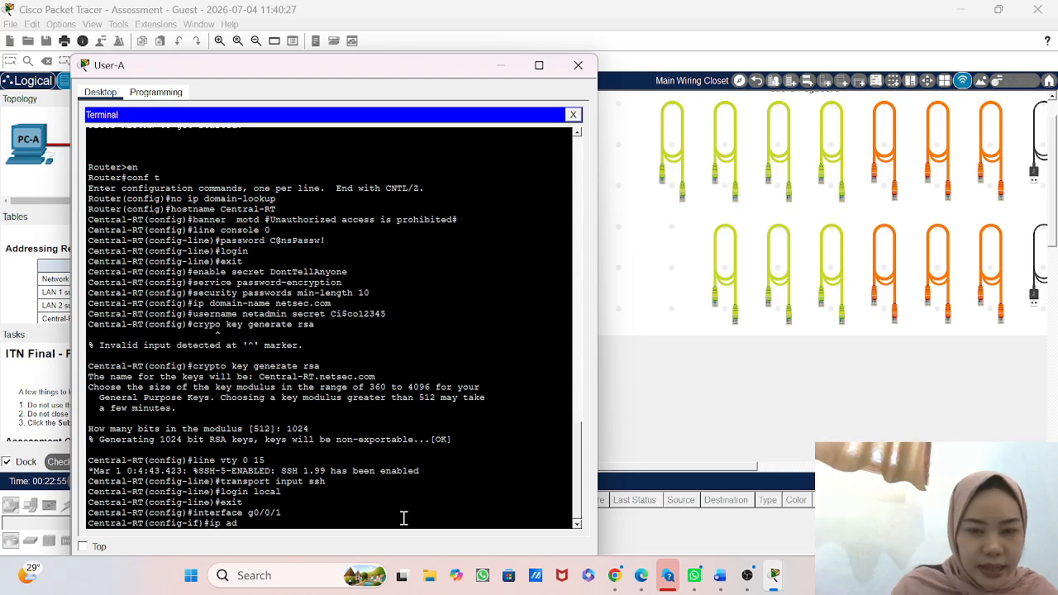
text(d 209)
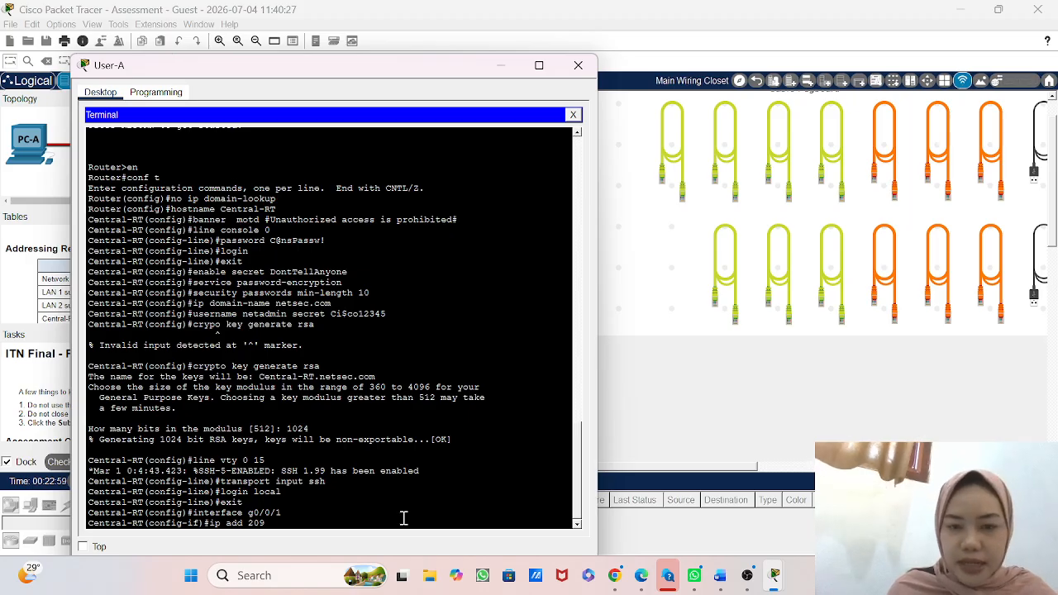
text(.165)
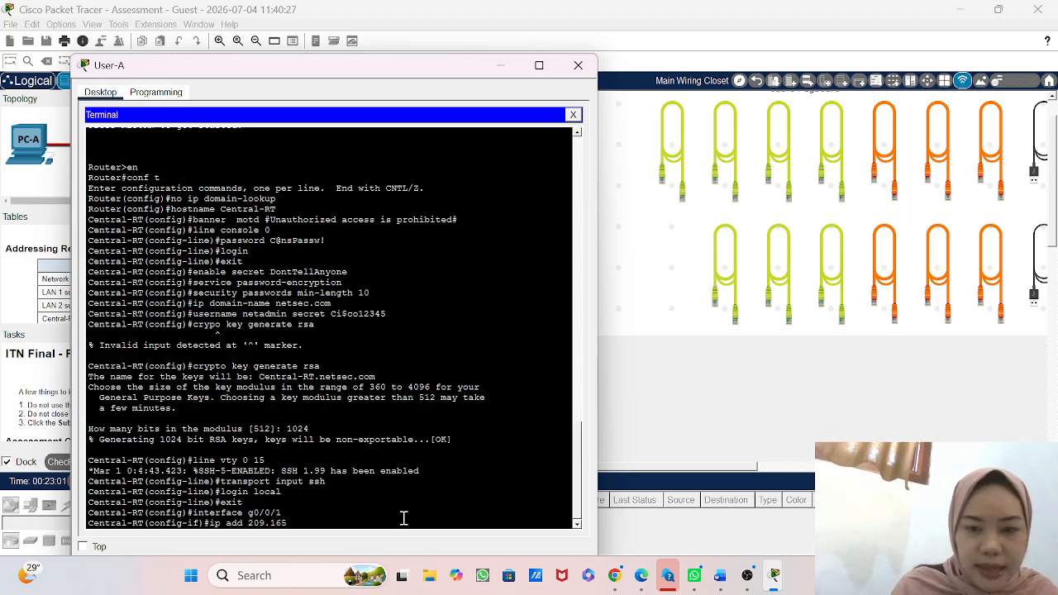
text(.20)
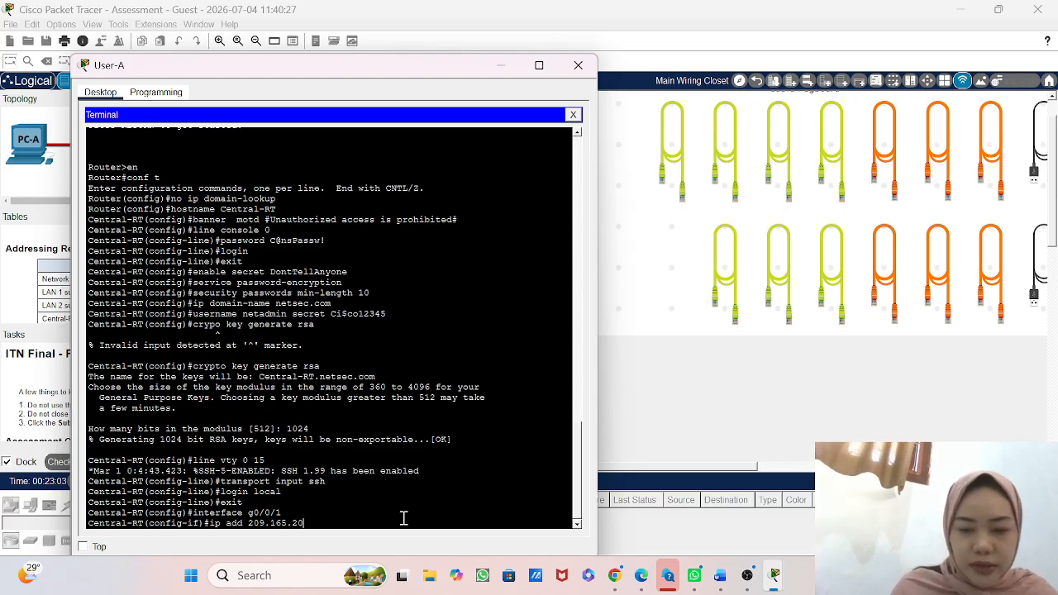
text(1.1 2)
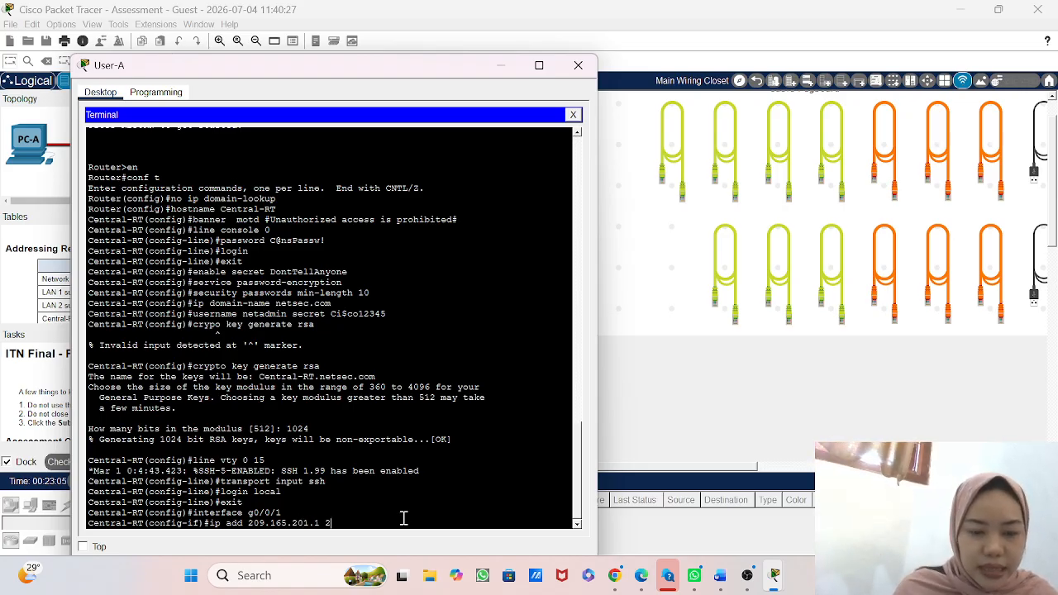
text(55.255.2)
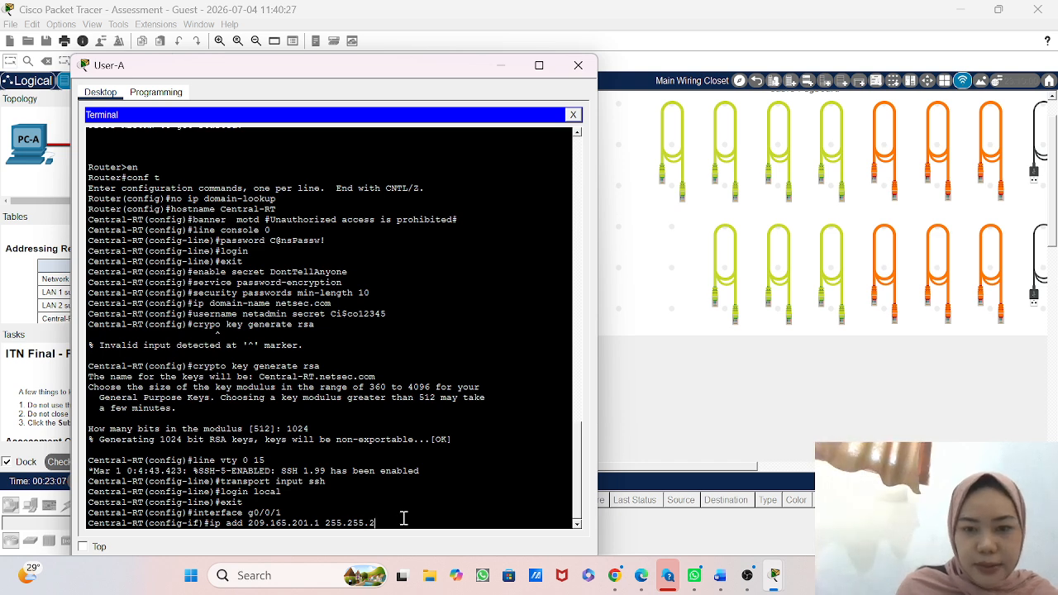
text(55.224)
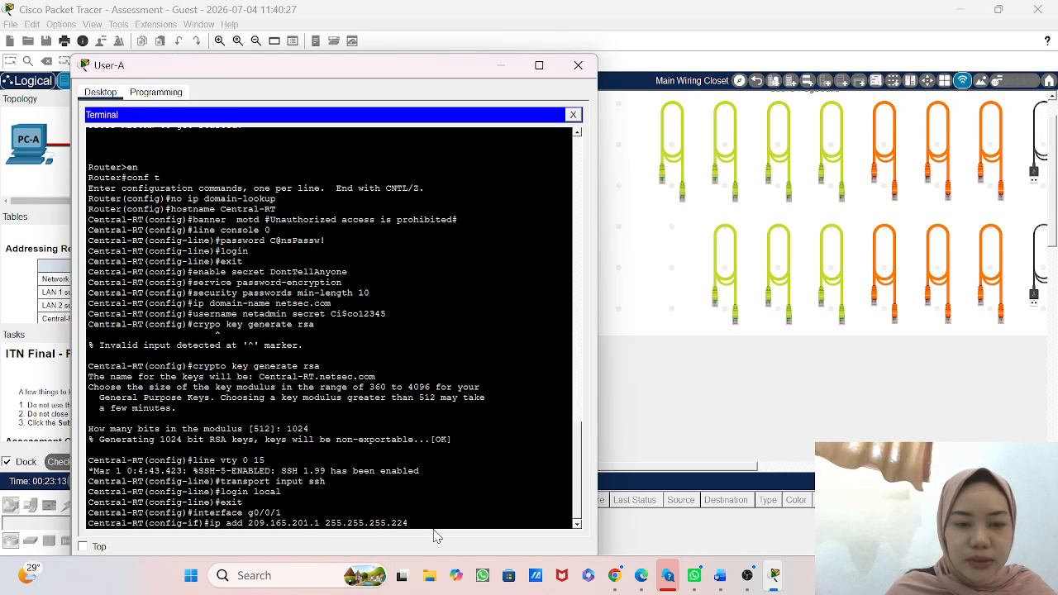
key(Return)
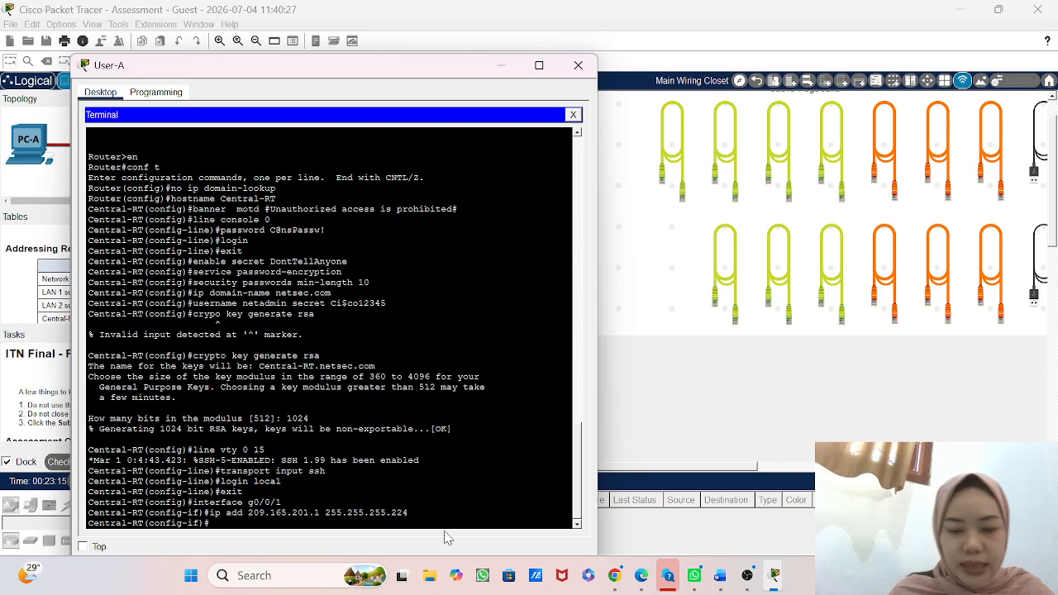
text(no sh)
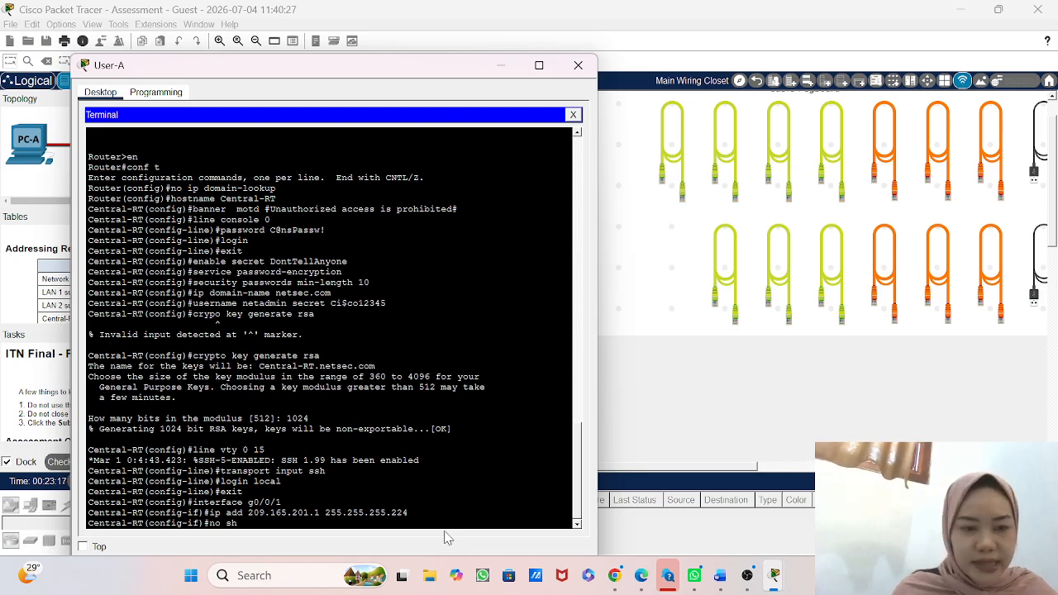
key(Return)
key(Return)
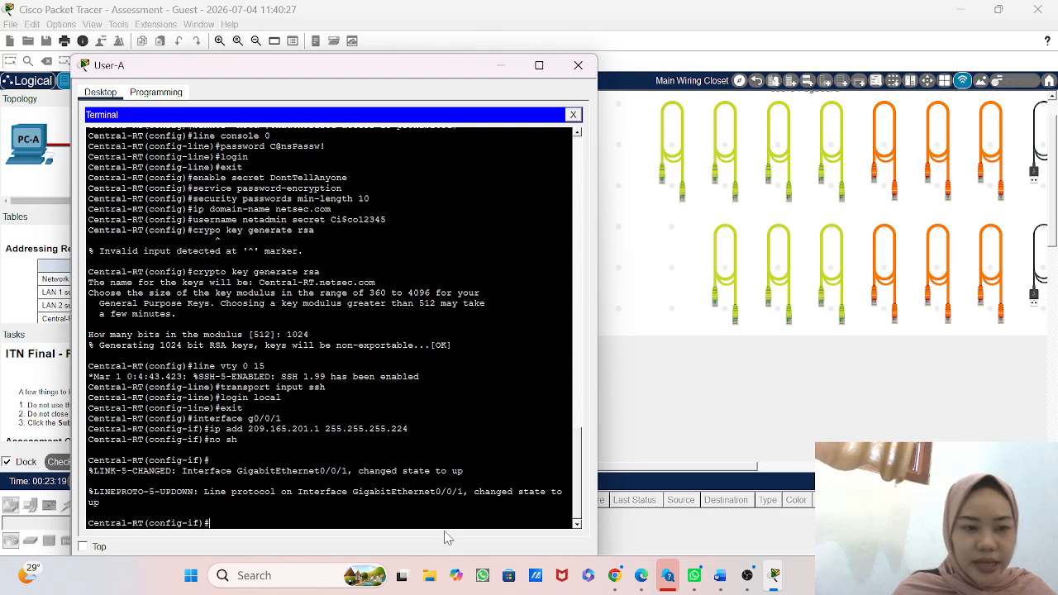
text(exit)
key(Return)
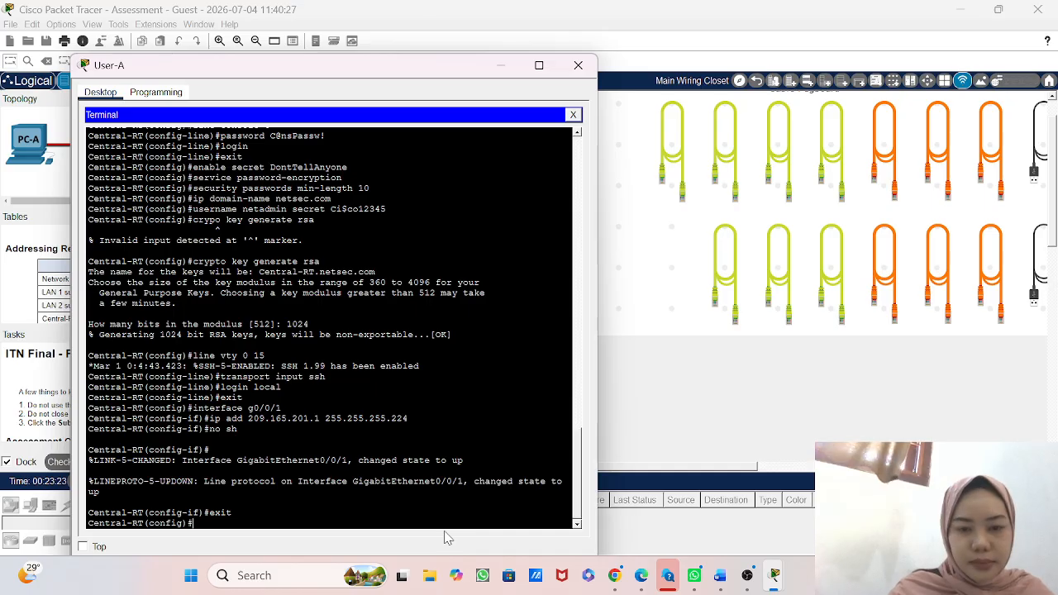
Enter interface g0/0/0, exit back to global config, then enter interface g0/0/1.
text(inyte)
text(r)
key(BackSpace)
key(BackSpace)
key(BackSpace)
key(BackSpace)
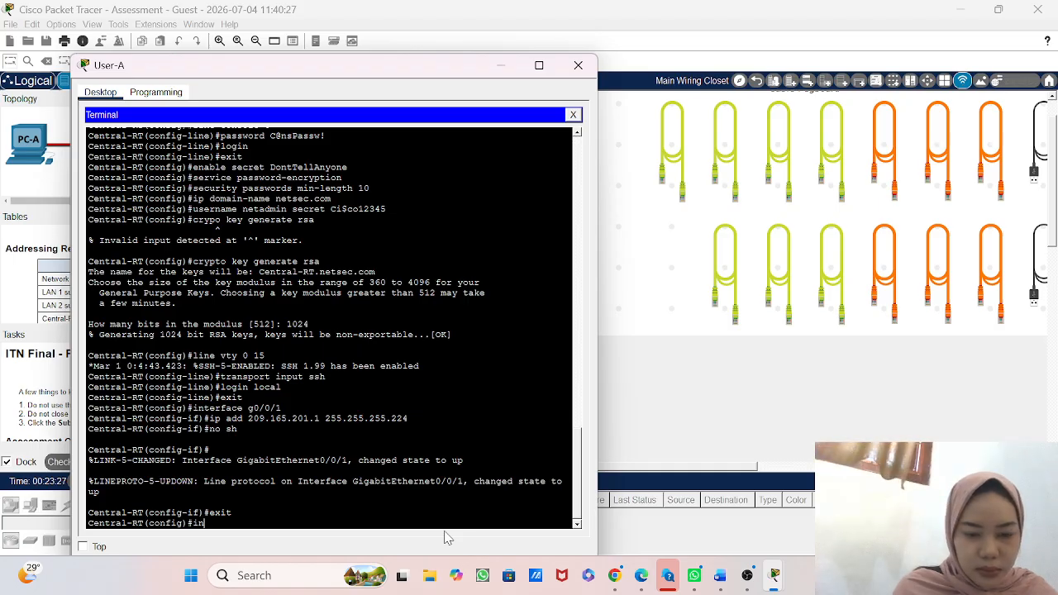
text(terface )
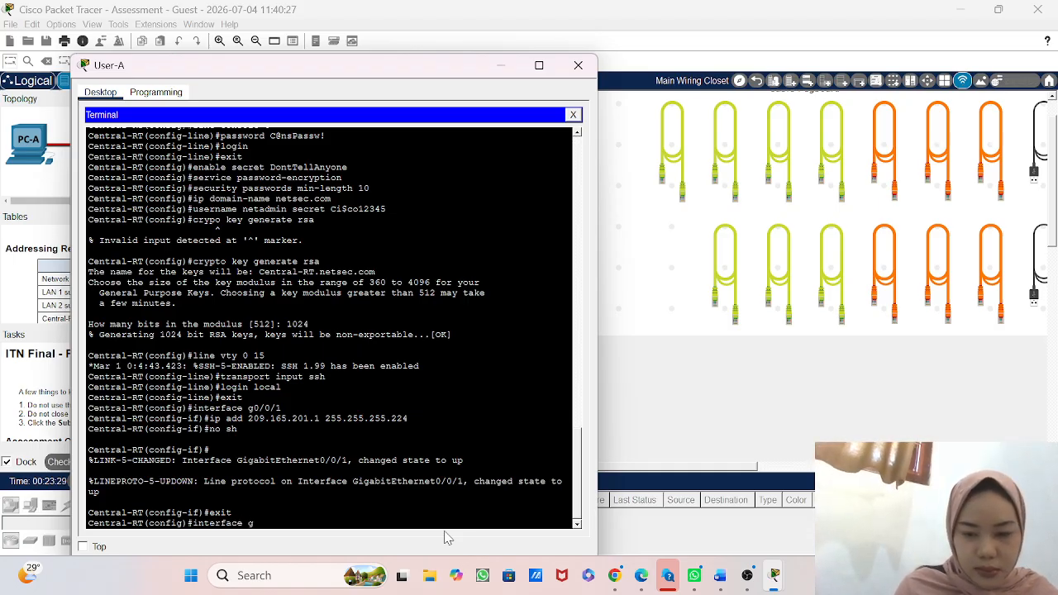
text(g0/0/0)
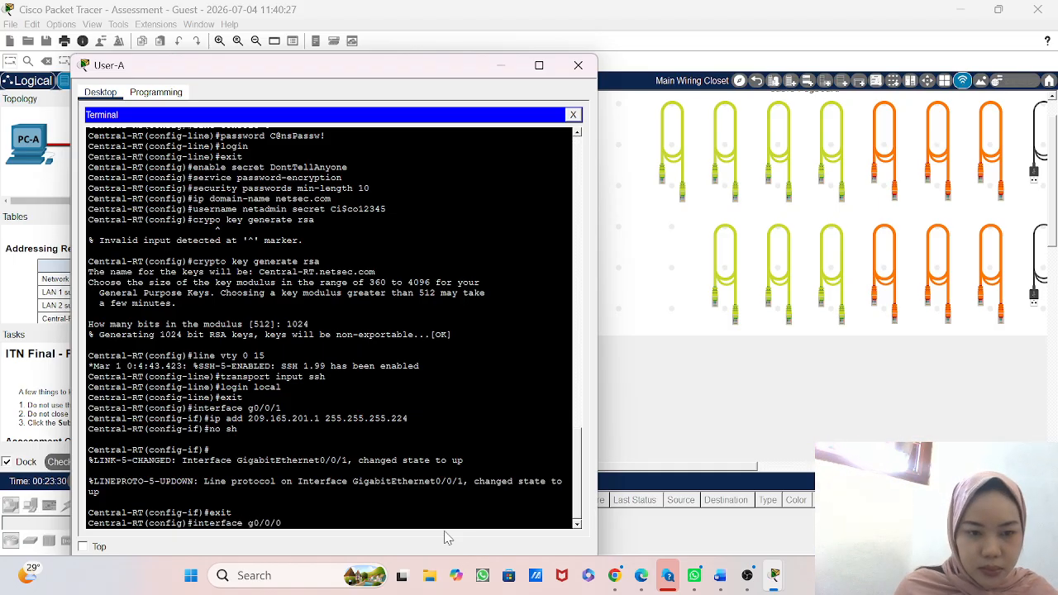
key(Return)
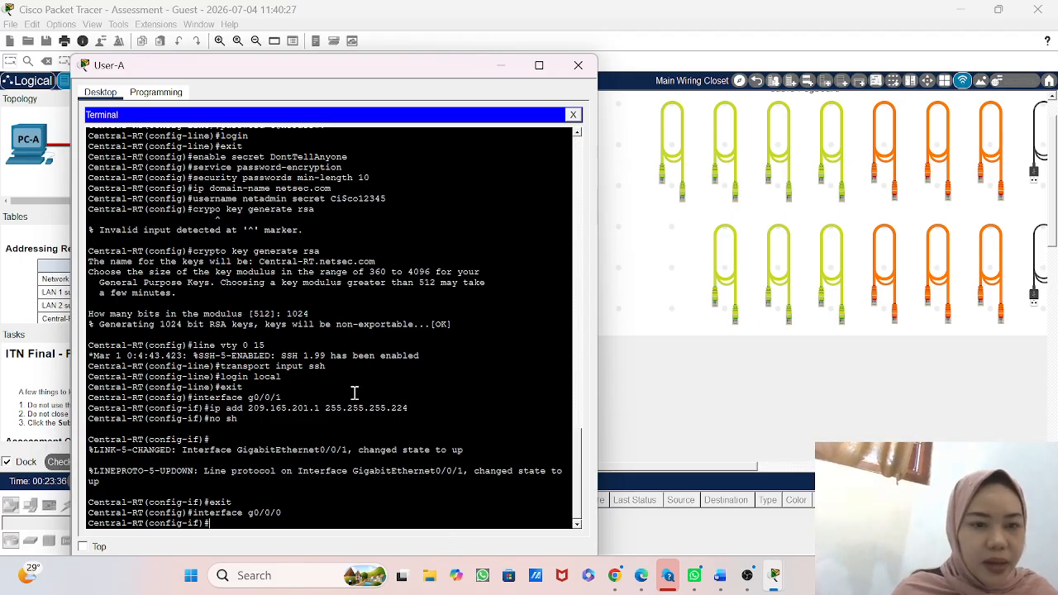
scroll(335, 395, up, 1)
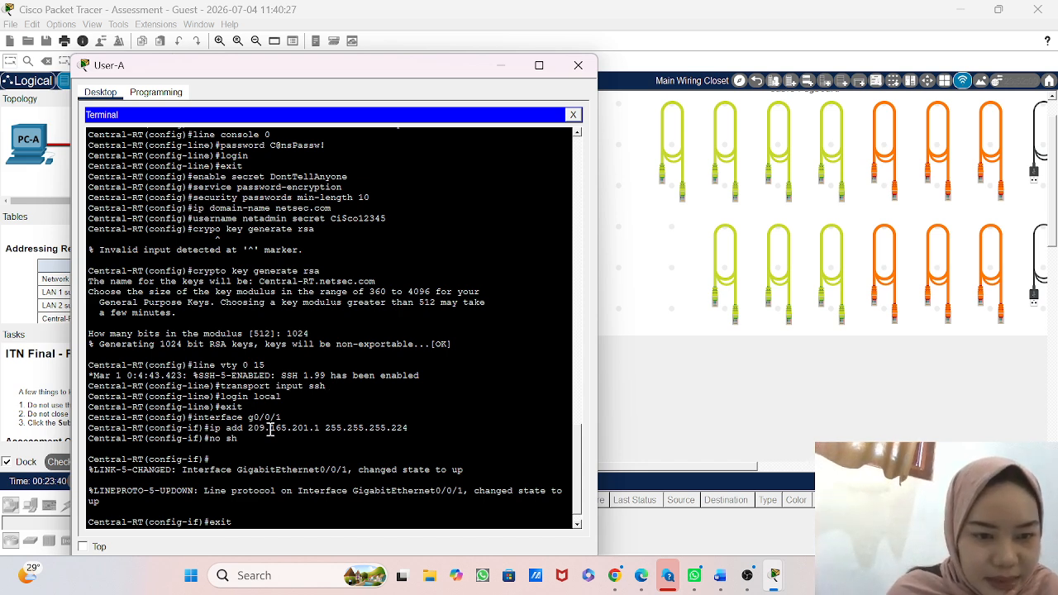
scroll(296, 423, down, 1)
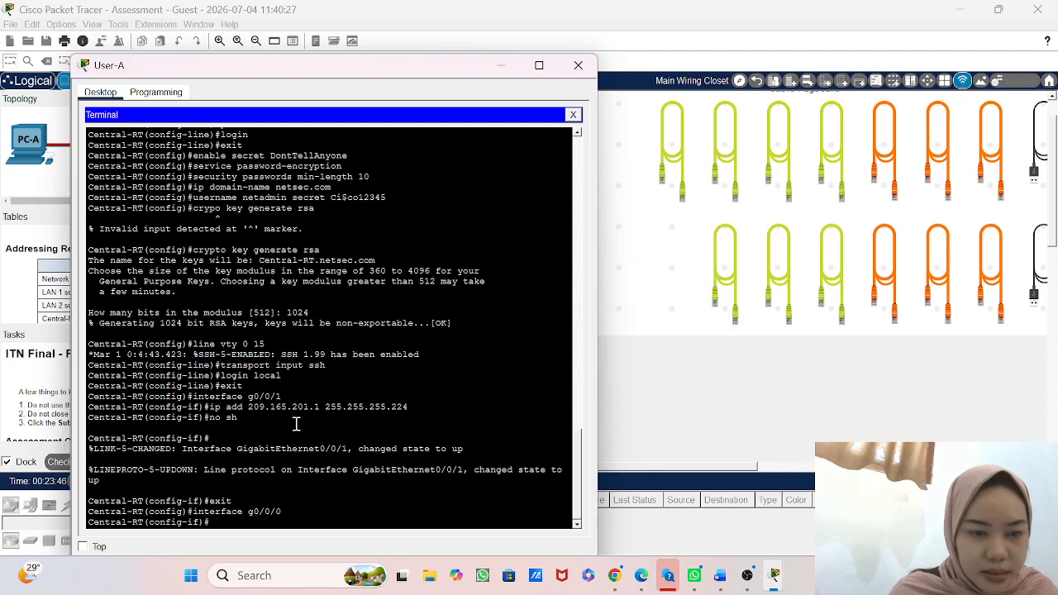
text(xit)
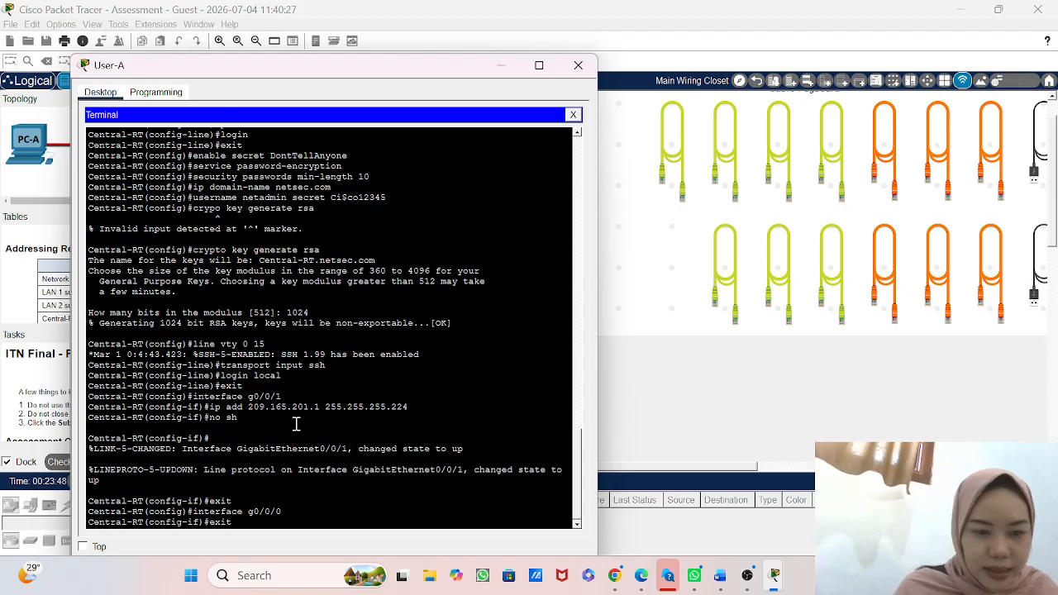
key(Return)
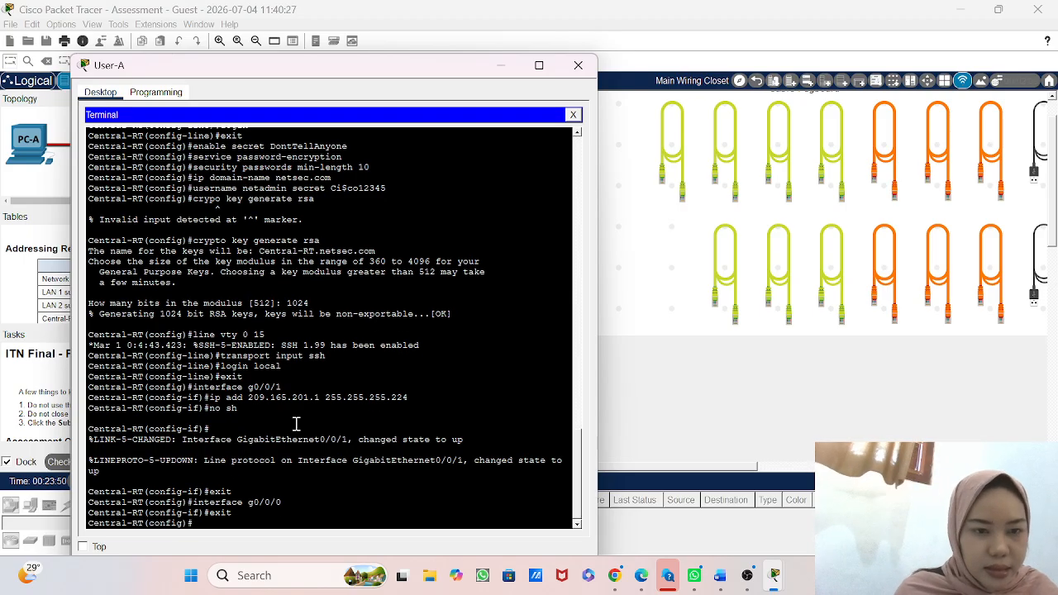
text(in)
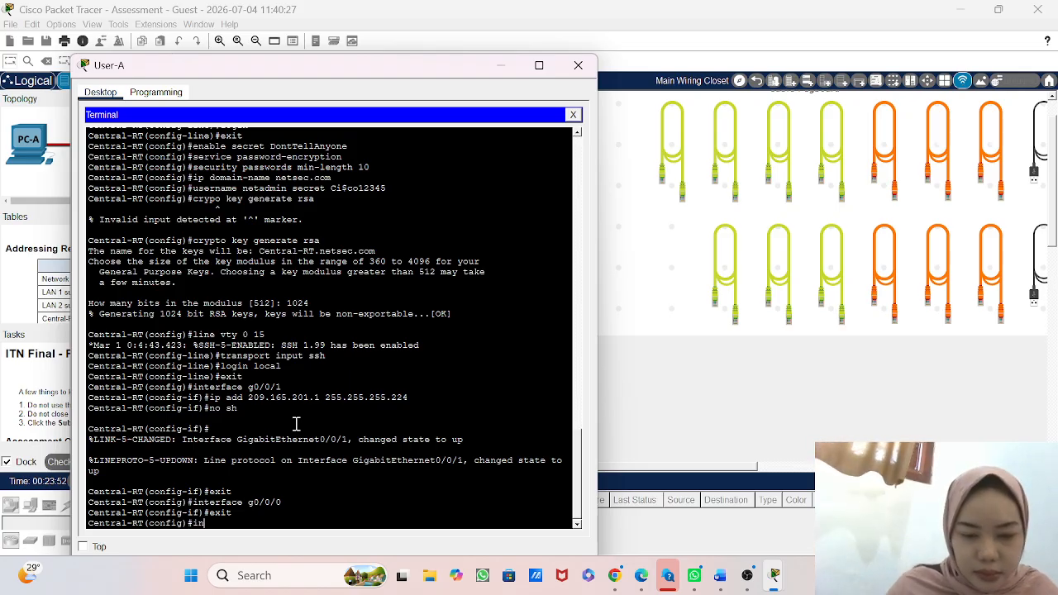
text(terface g0/0/1)
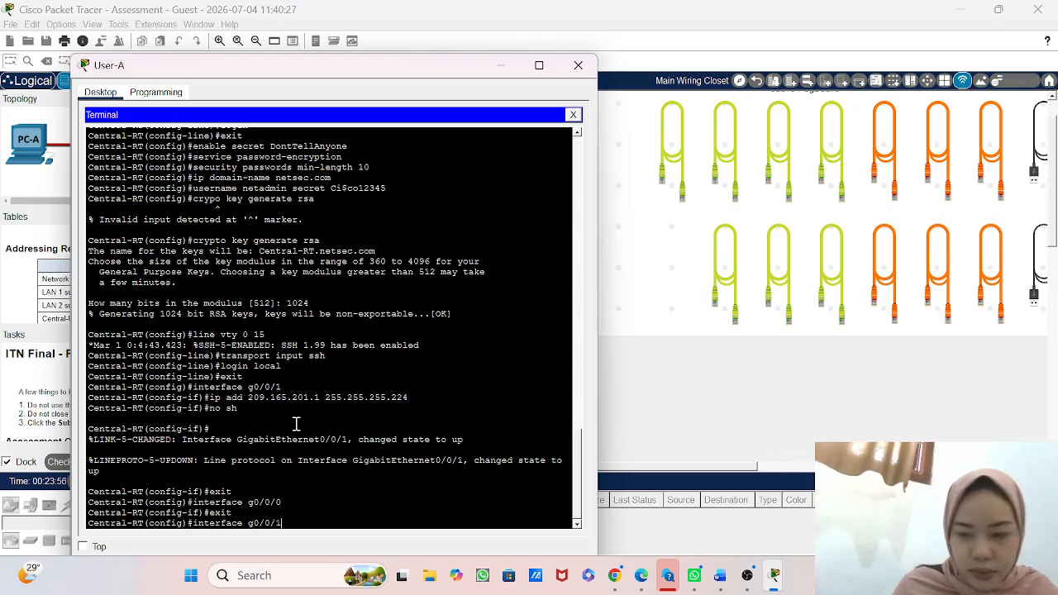
key(Return)
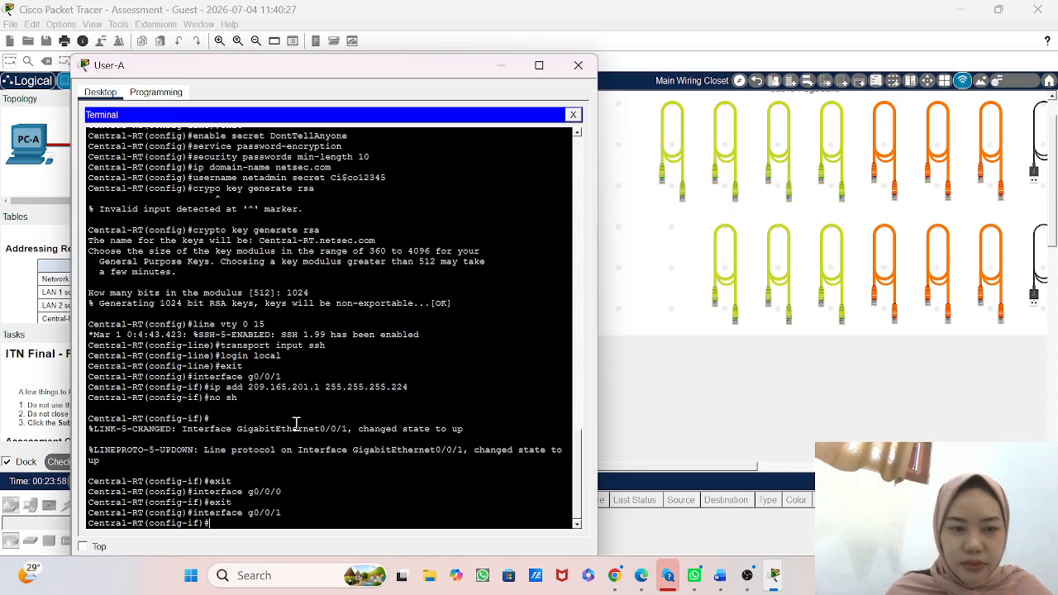
Set the G0/0/1 interface description to LAN1.
text(desvription LAN)
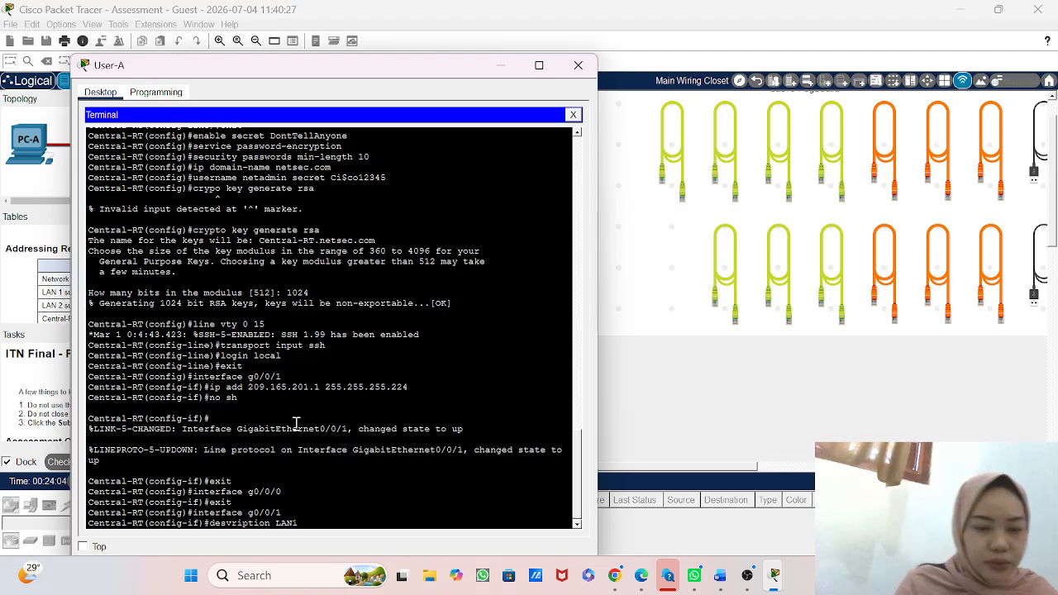
text(1)
key(Return)
text(descr)
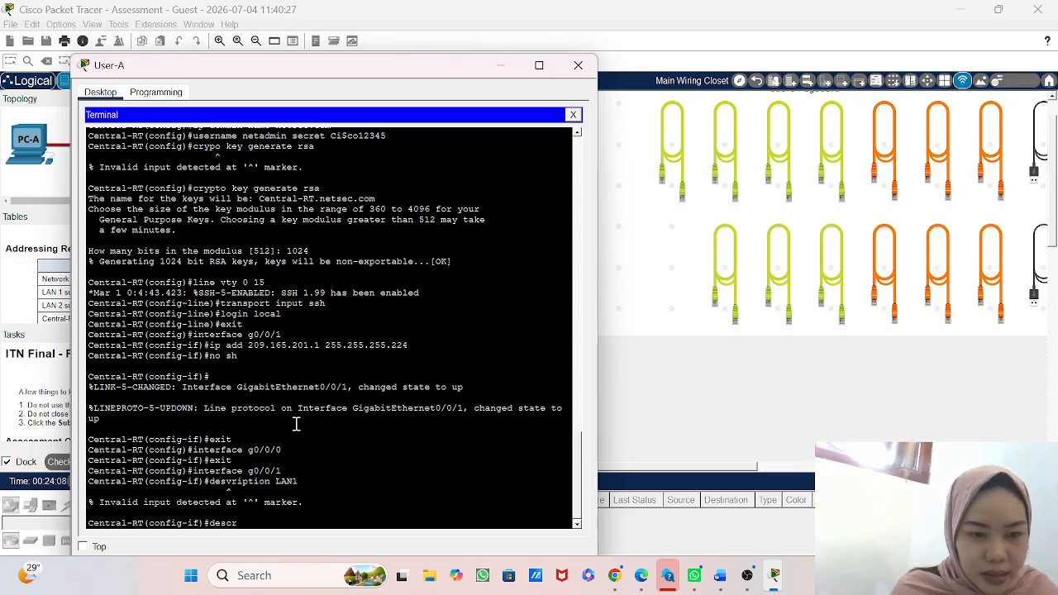
text(i)
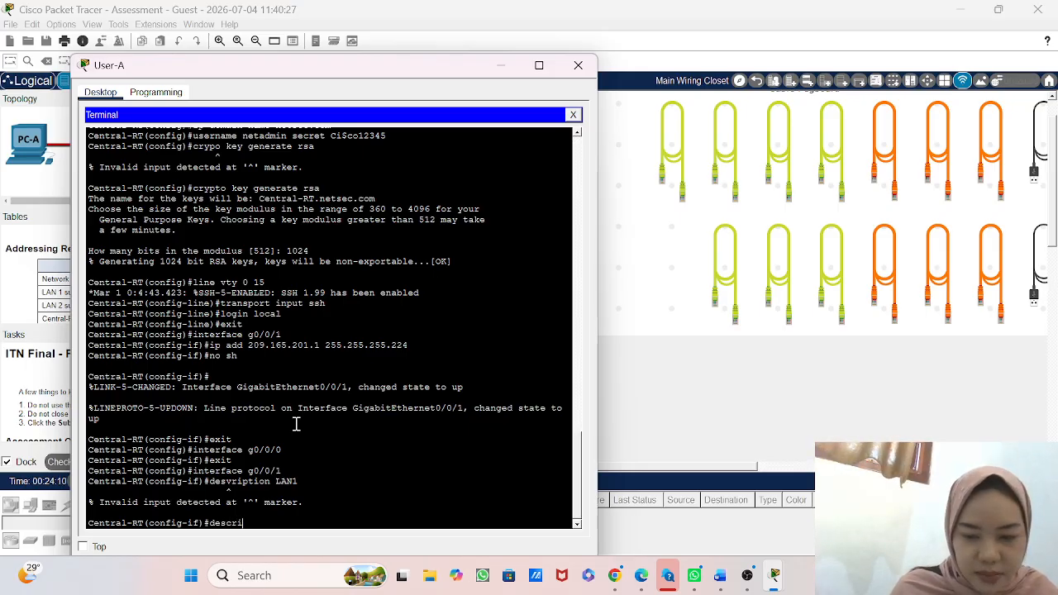
text(ption LAN 1)
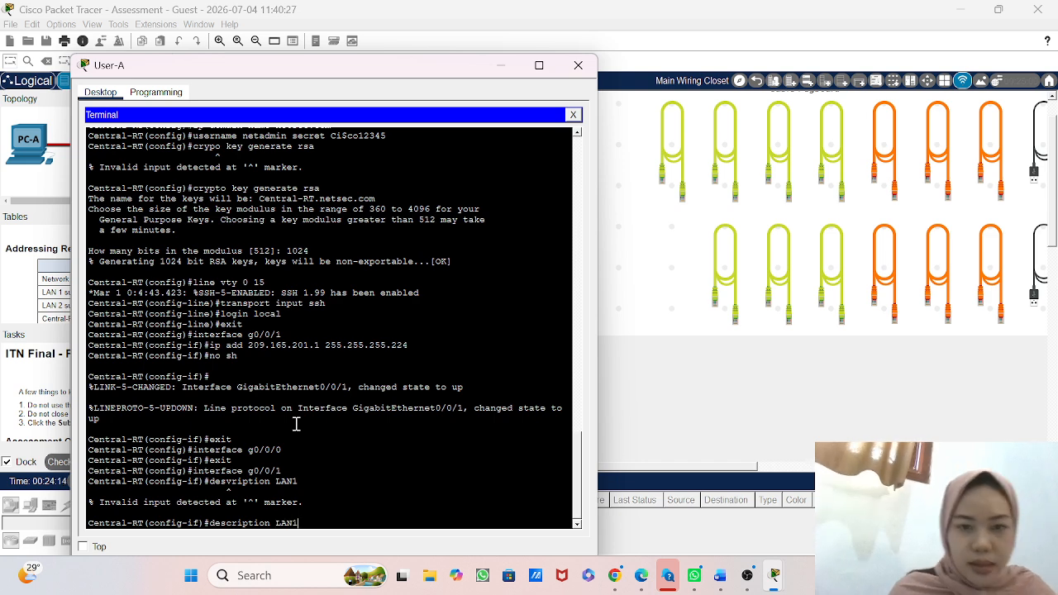
key(Return)
key(Return)
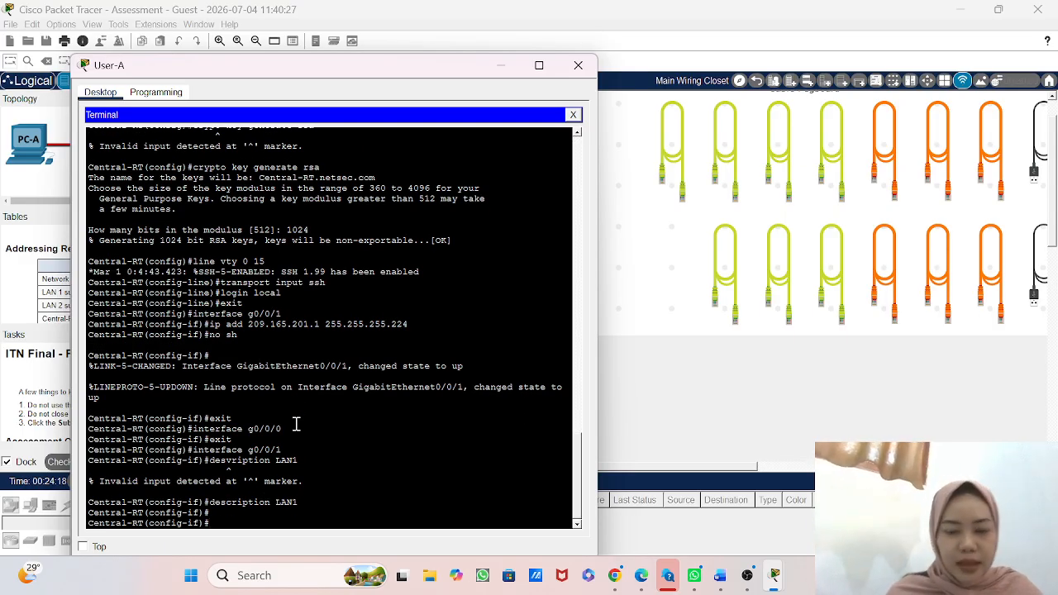
Reapply 209.165.201.1 255.255.255.224 on G0/0/1, enable it with no shutdown, and exit.
text(ip add 2)
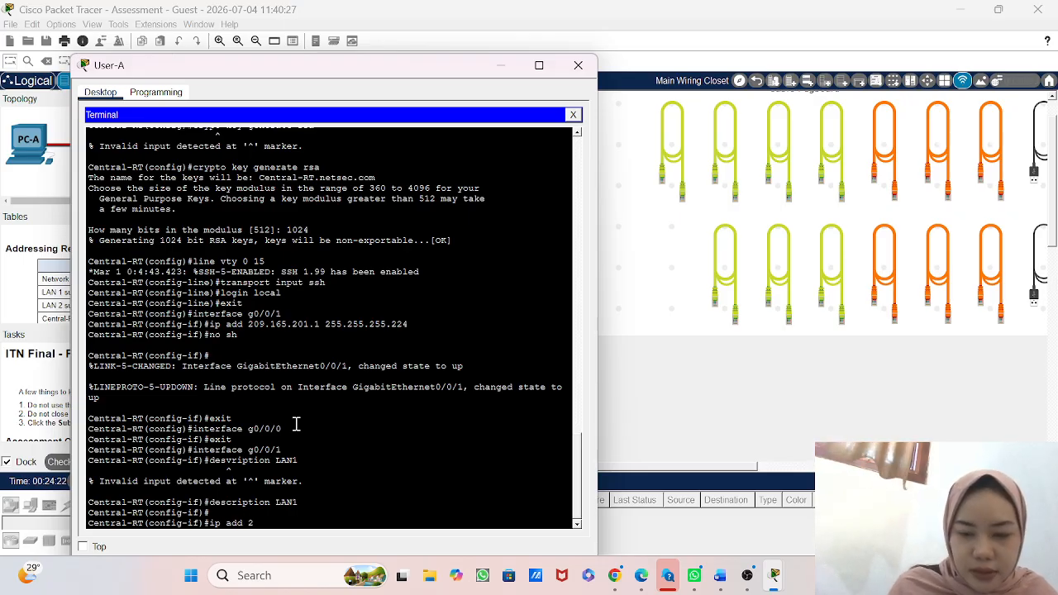
text(09.165)
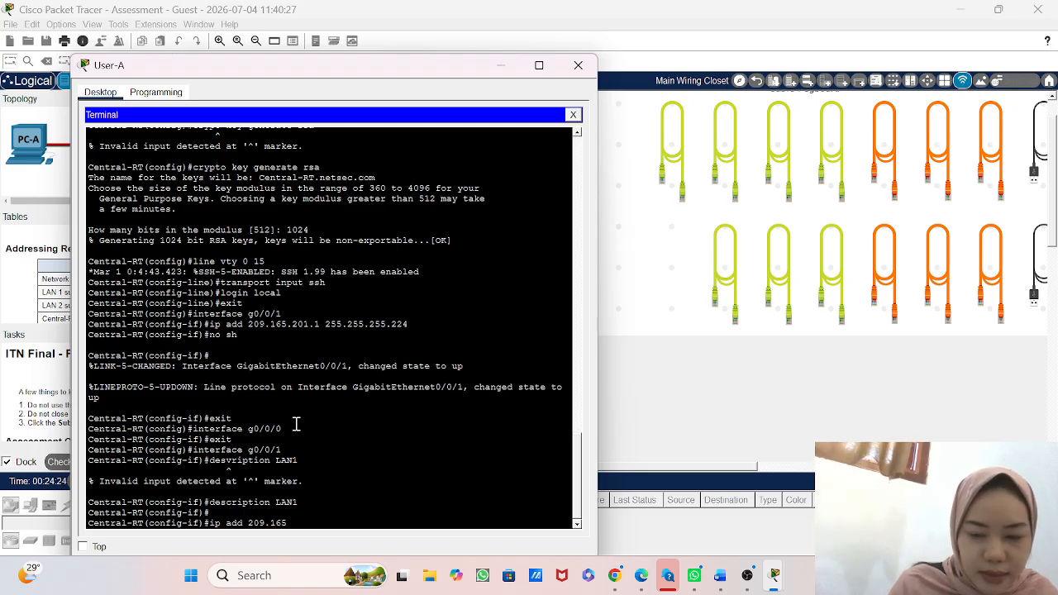
text(.201)
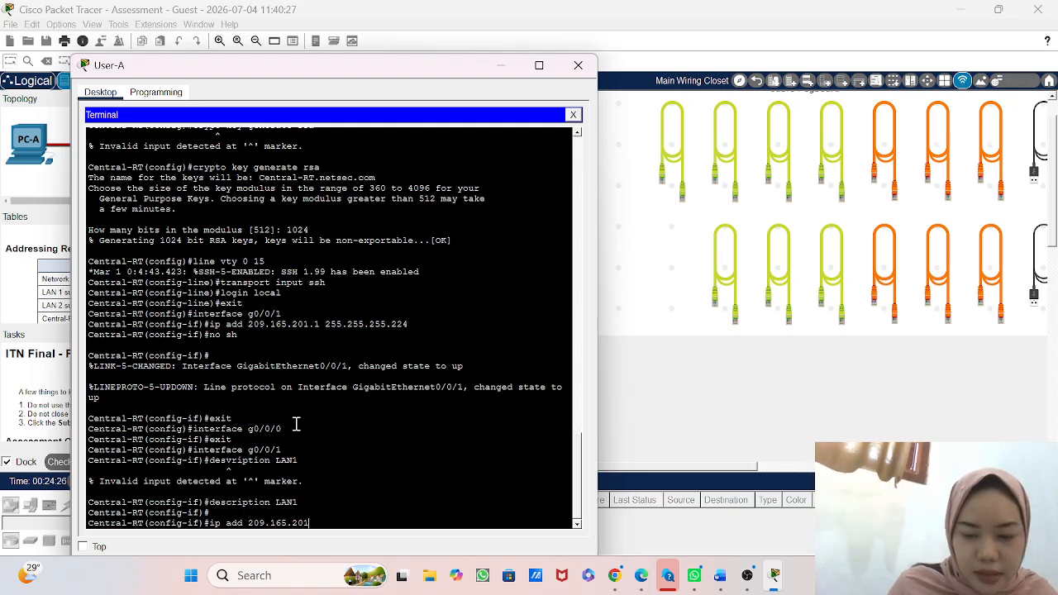
text(.1 255)
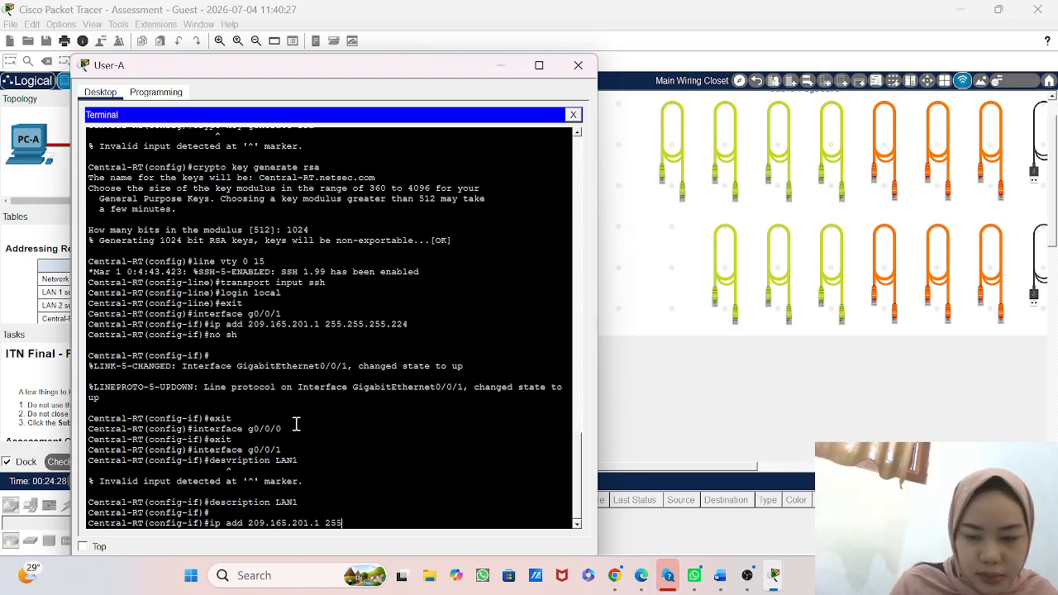
text(./255.2)
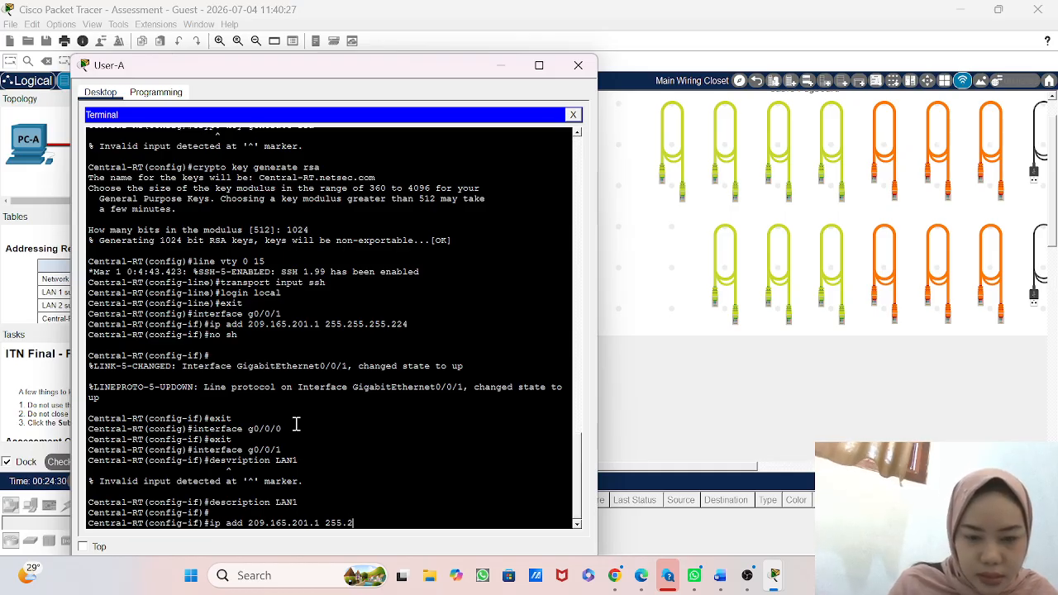
text(55.255)
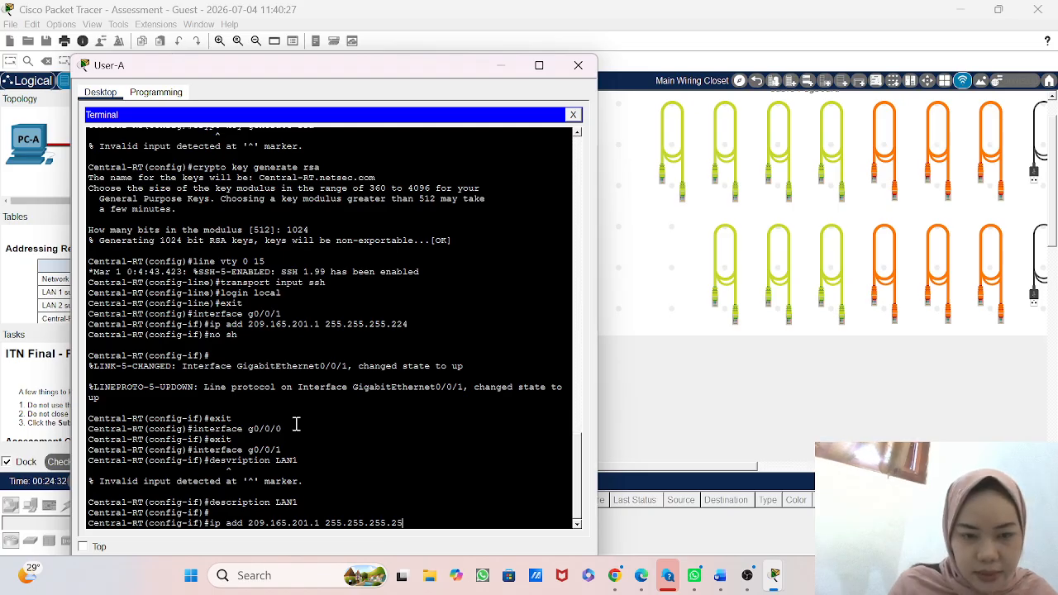
key(BackSpace)
text(24)
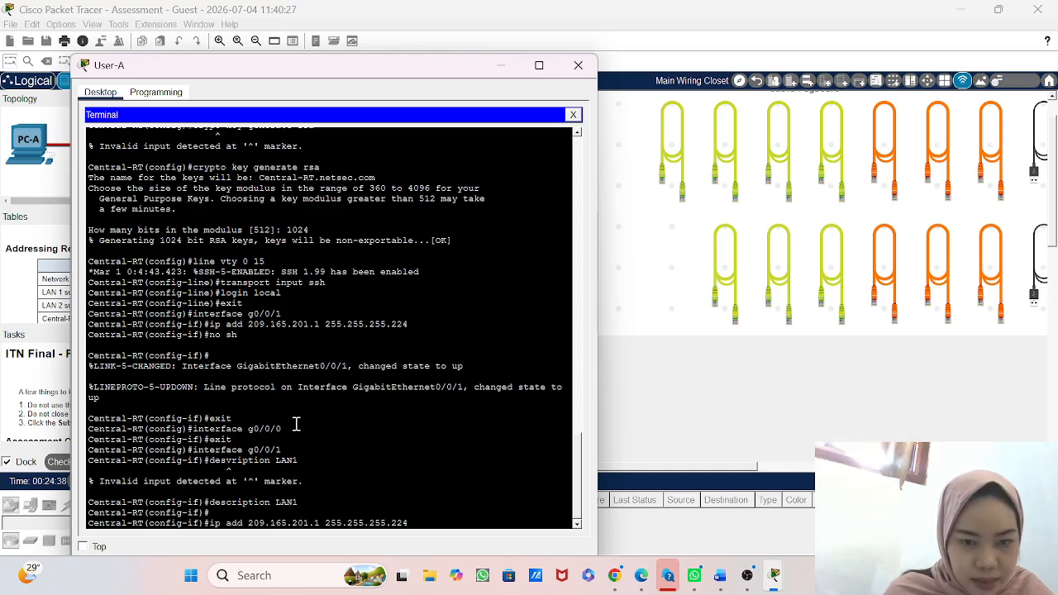
key(Return)
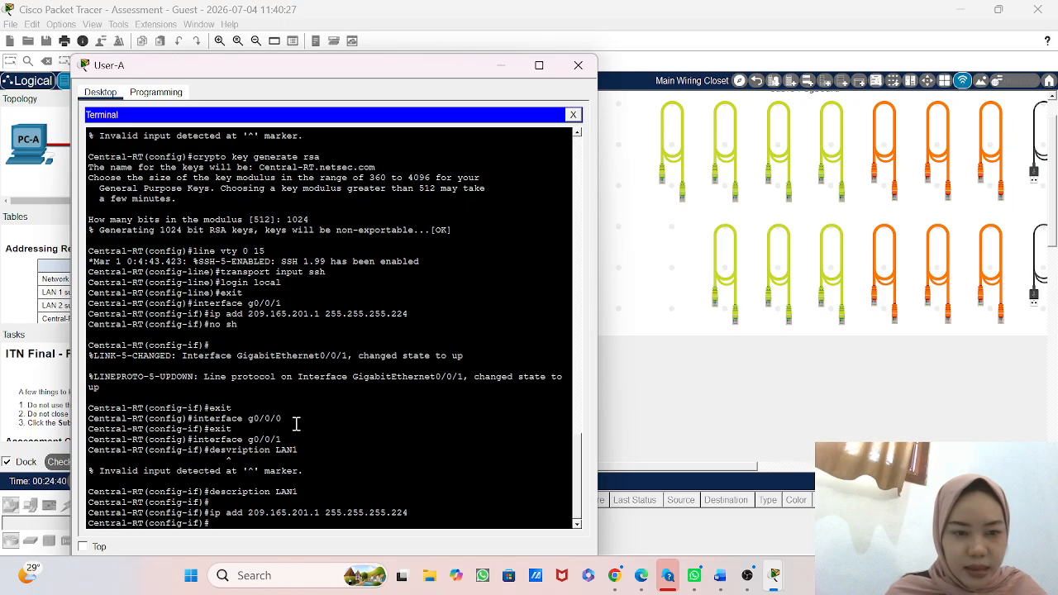
text(no sh)
key(Return)
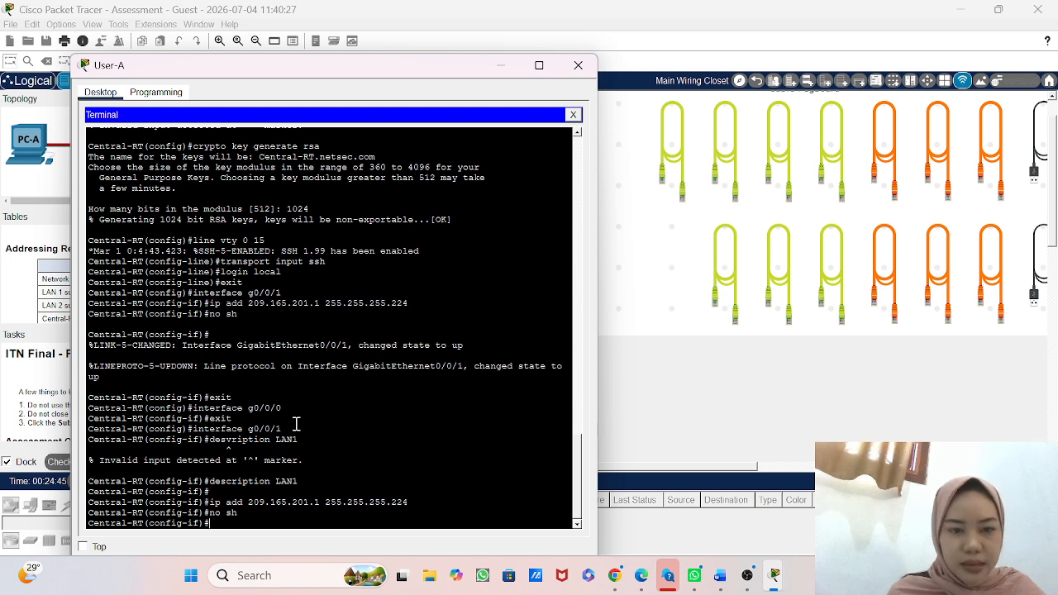
text(exit)
key(Return)
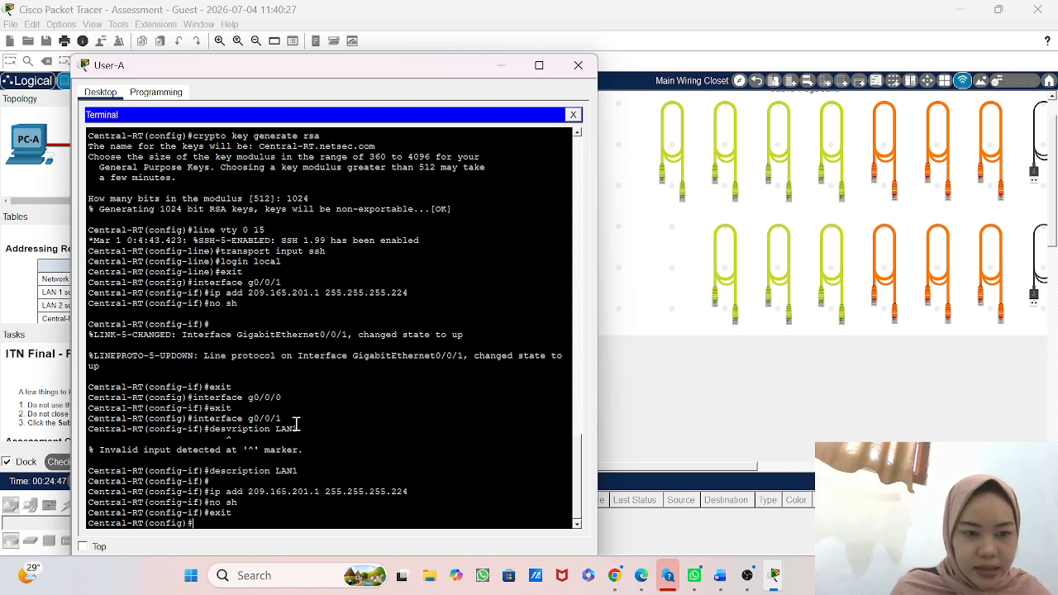
Enter interface g0/0/0 and give it the description LAN2.
text(i)
text(nter)
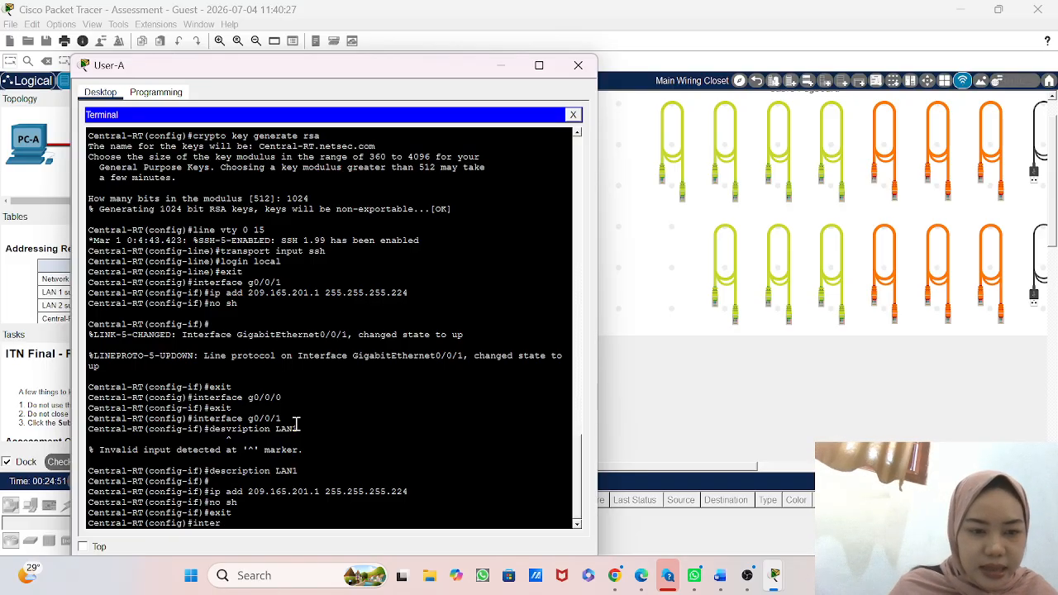
text(face g0/0/)
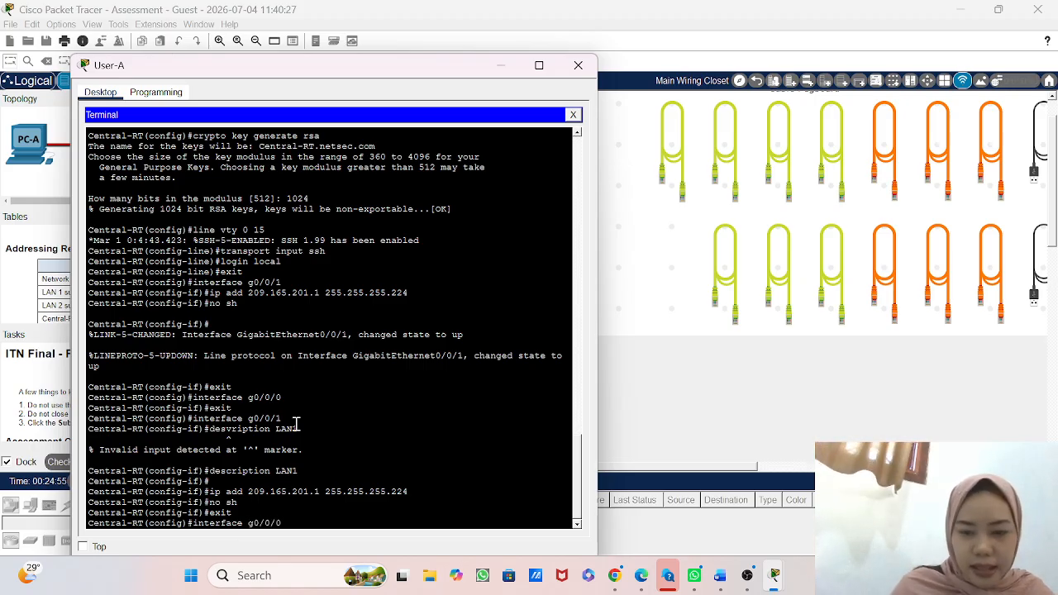
text(0)
key(Return)
text(desc)
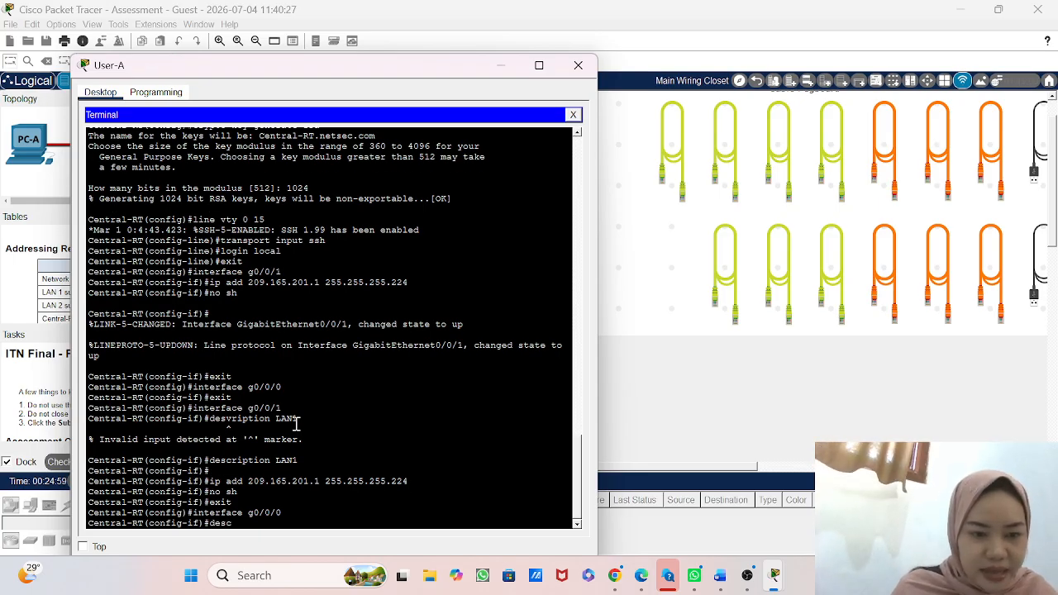
text(ription)
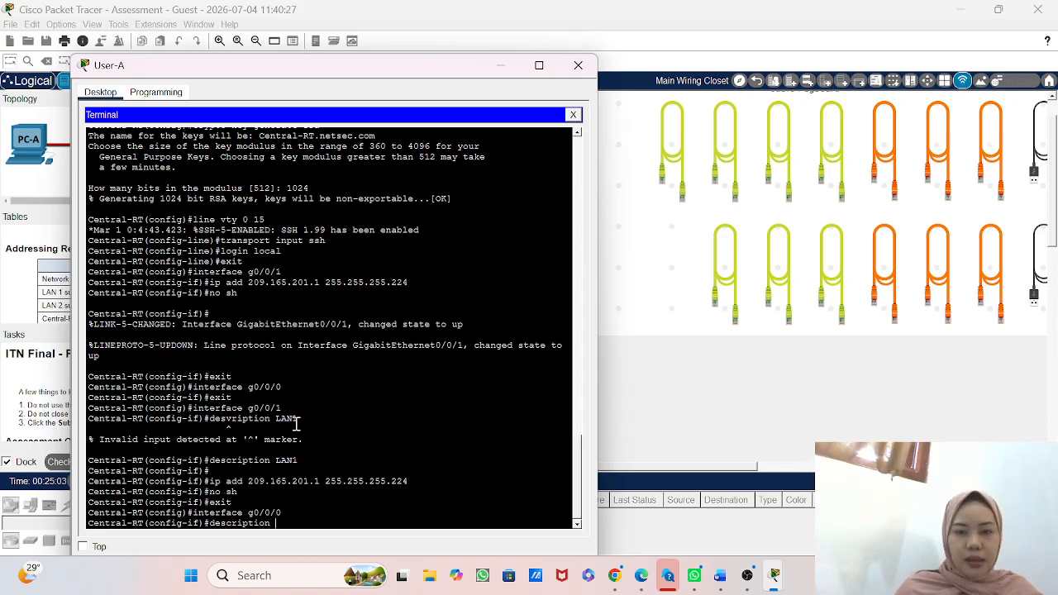
text( LAN2)
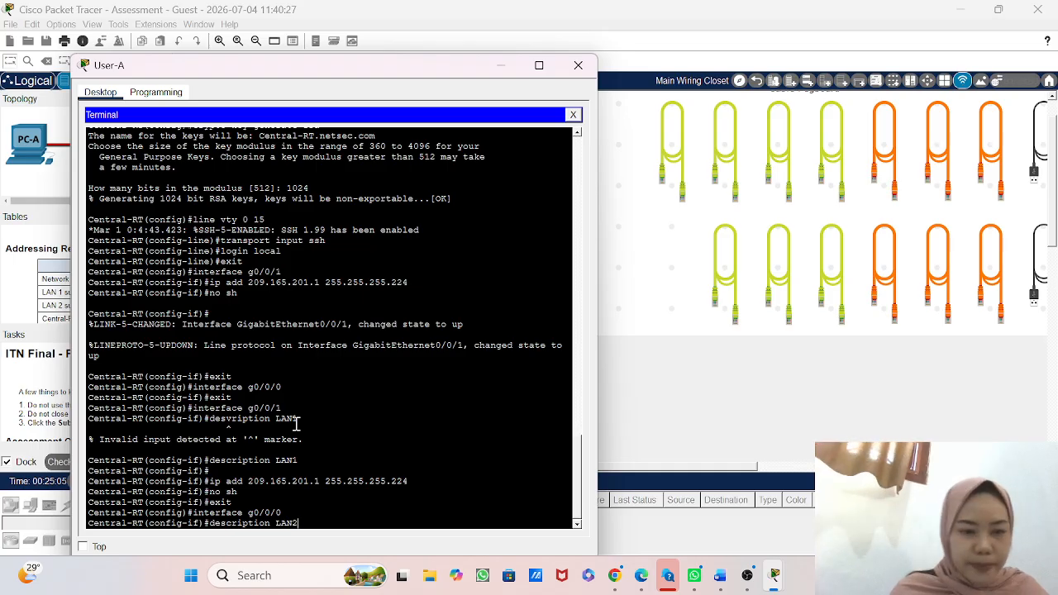
key(Return)
Assign 209.165.201.33 255.255.255.224 to g0/0/0, bring it up, and exit.
text(ip add)
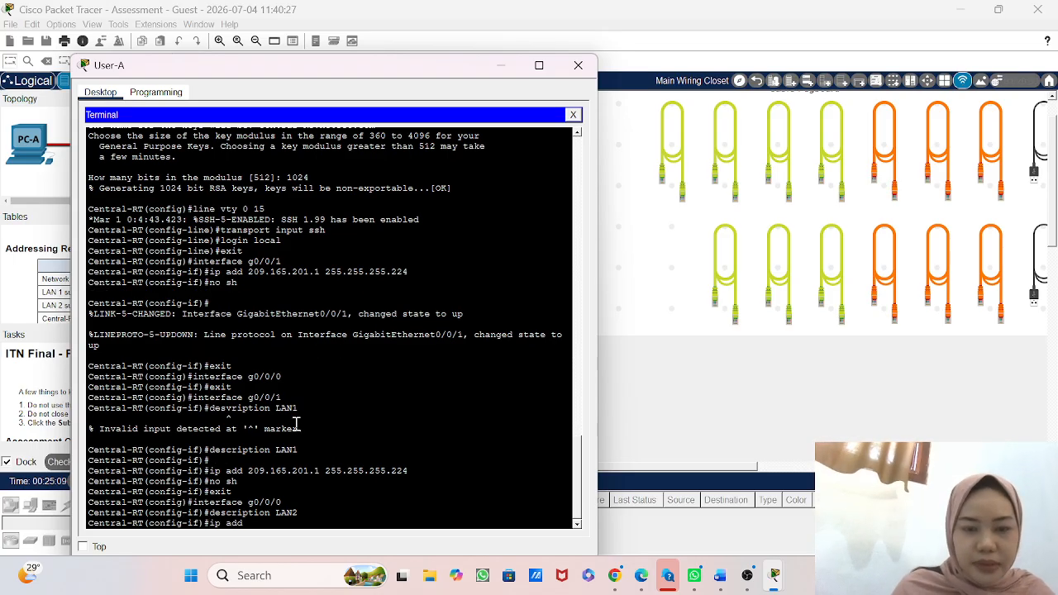
text( 209.165.)
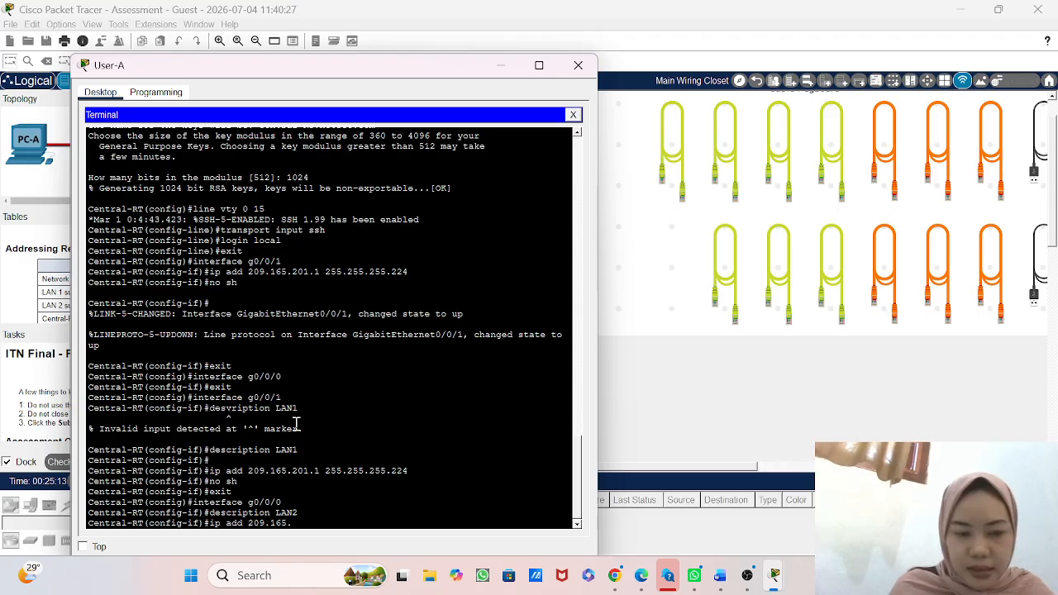
text(201)
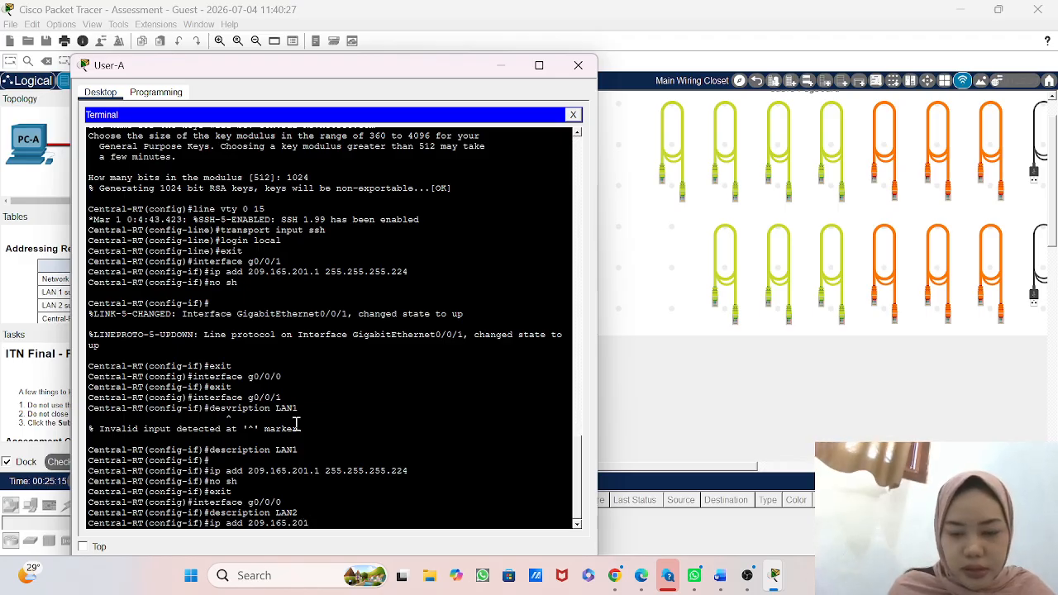
text(.33 )
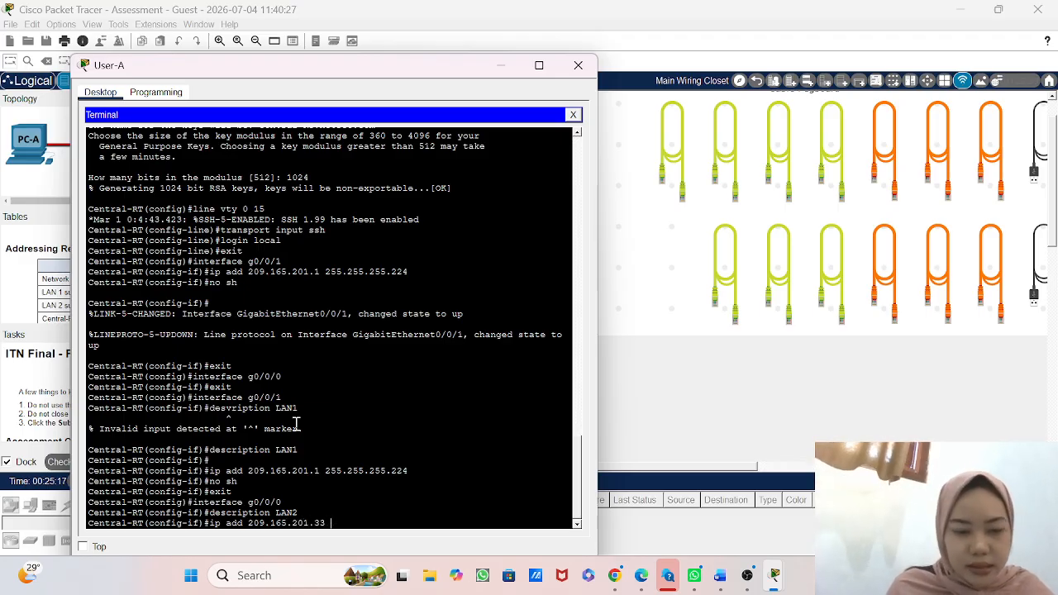
text(255.255.)
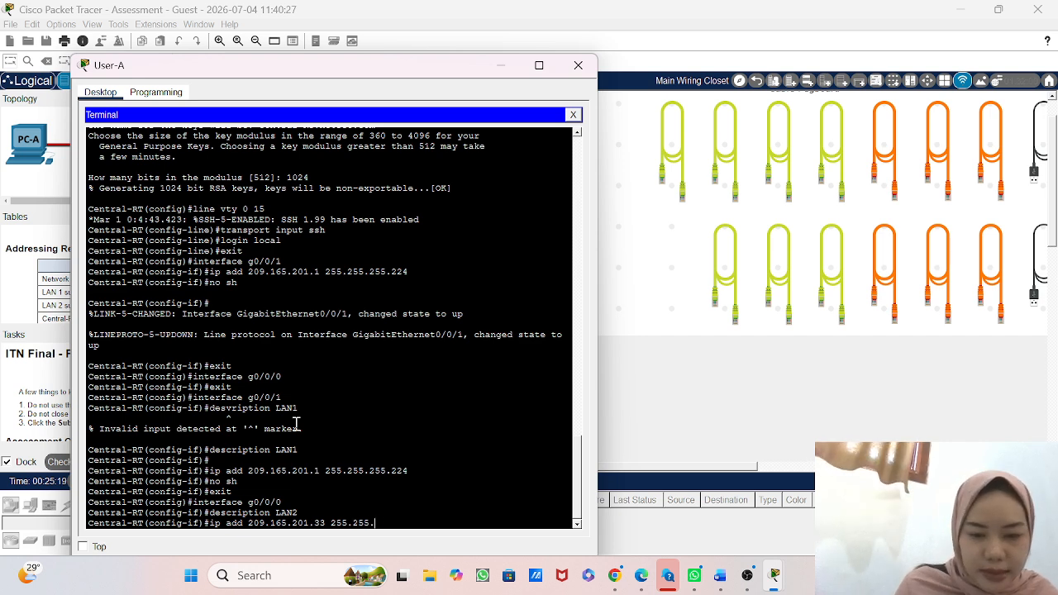
text(255.224)
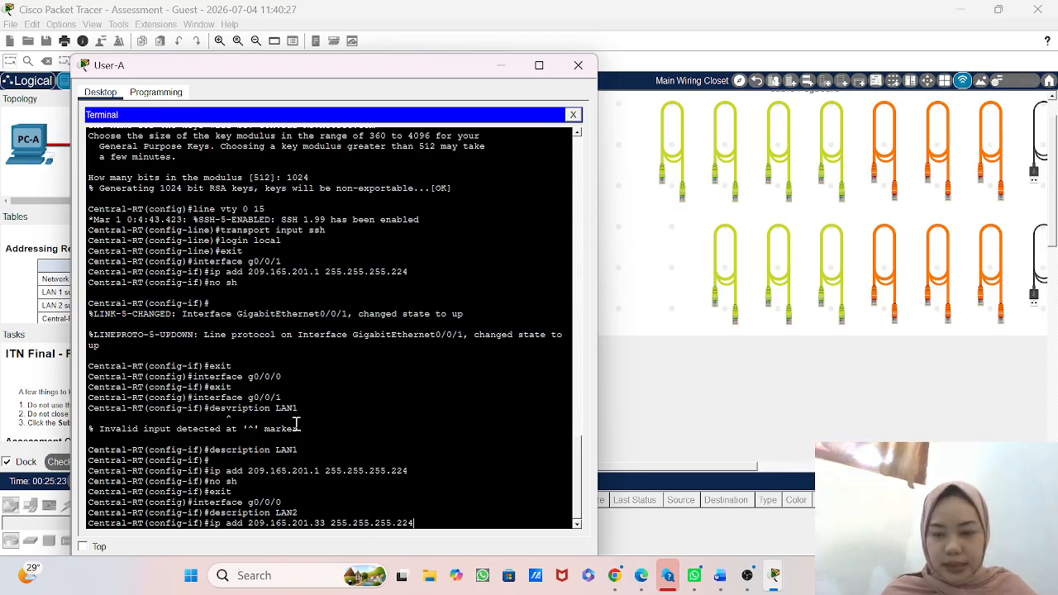
key(Return)
text(no sh)
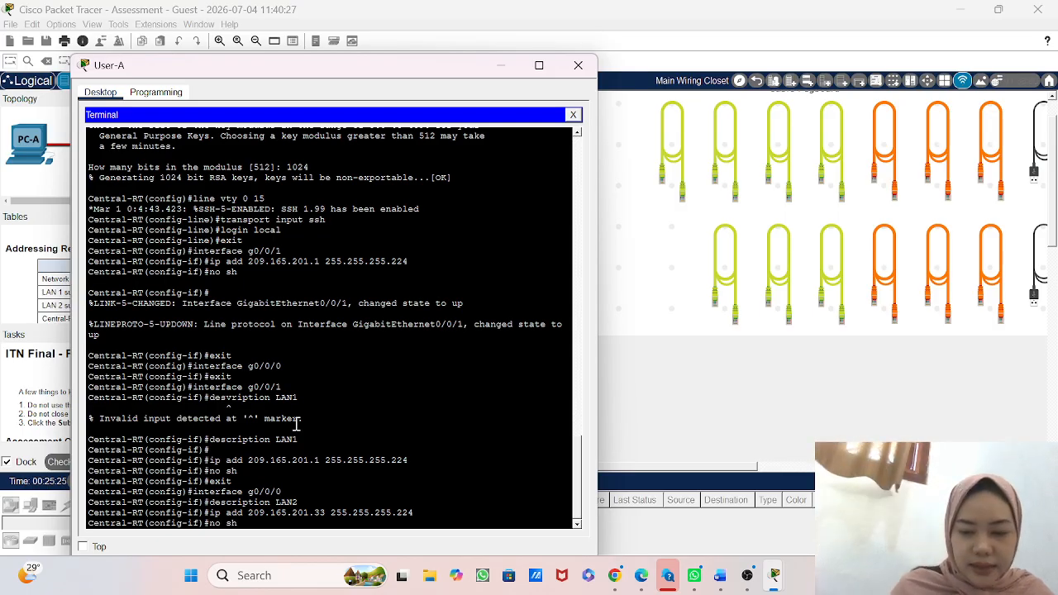
key(Return)
text(ex)
key(BackSpace)
key(BackSpace)
key(Return)
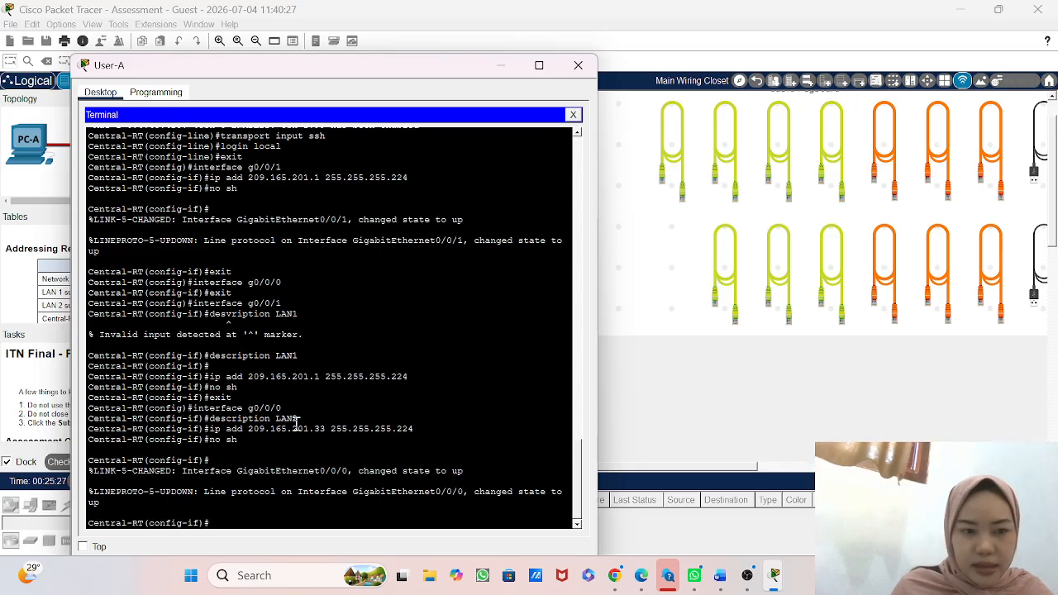
text(exit)
key(Return)
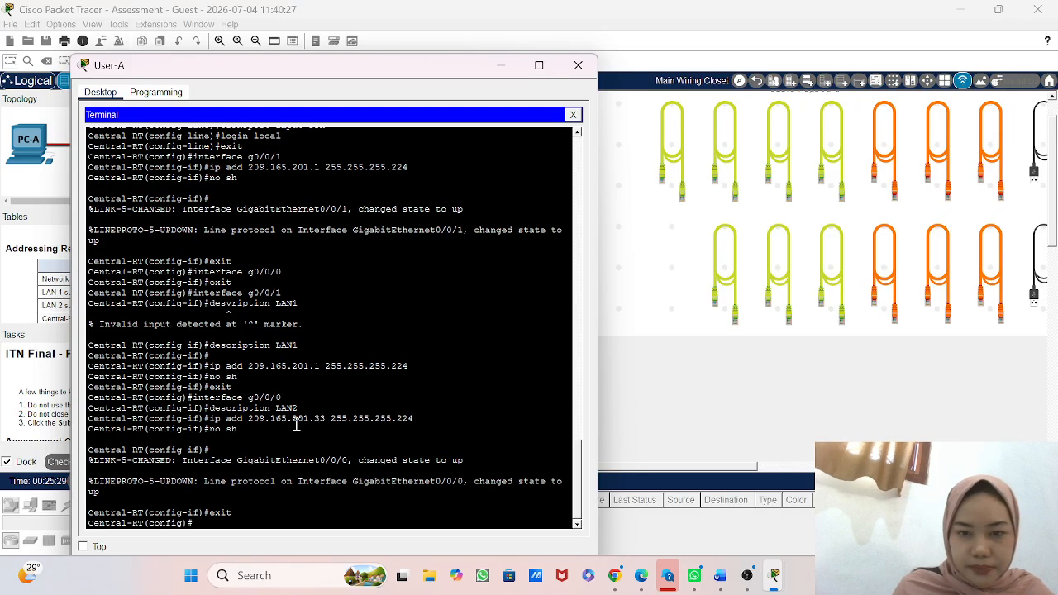
Exit global config and copy running-config to startup-config.
text(exit)
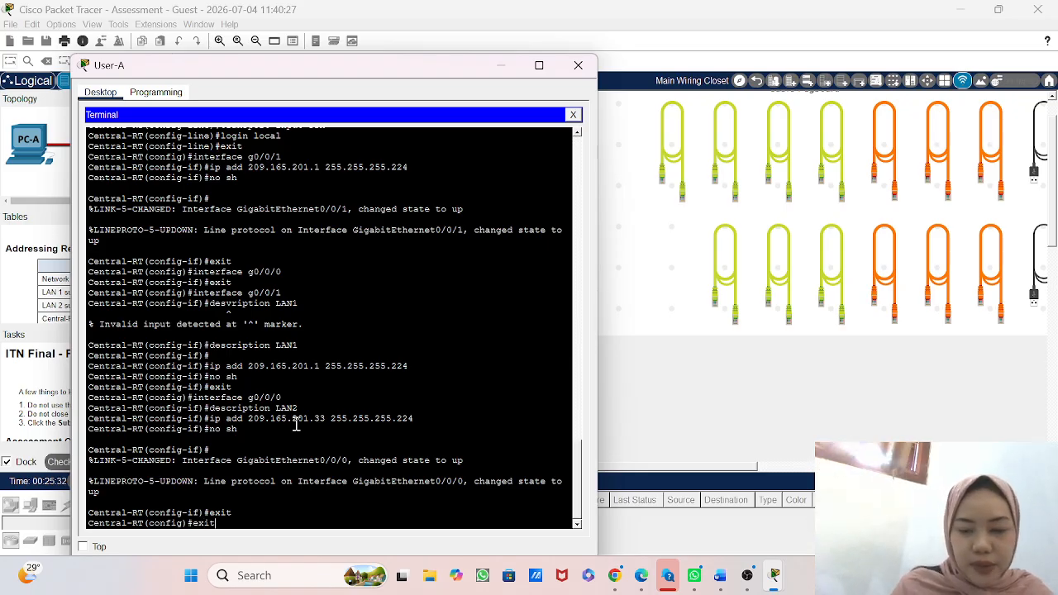
key(Return)
key(Return)
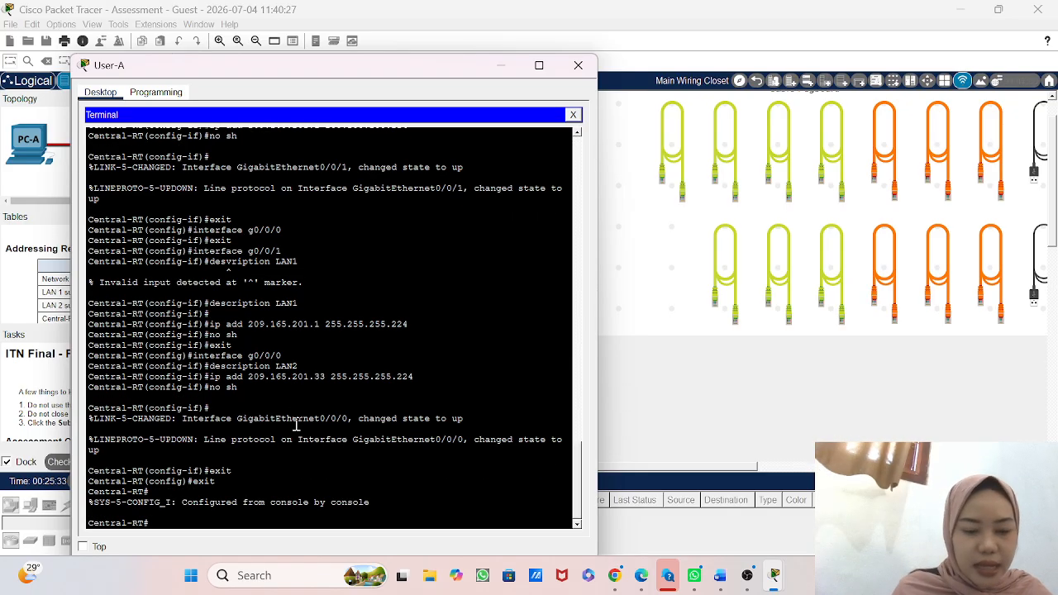
text(copy r)
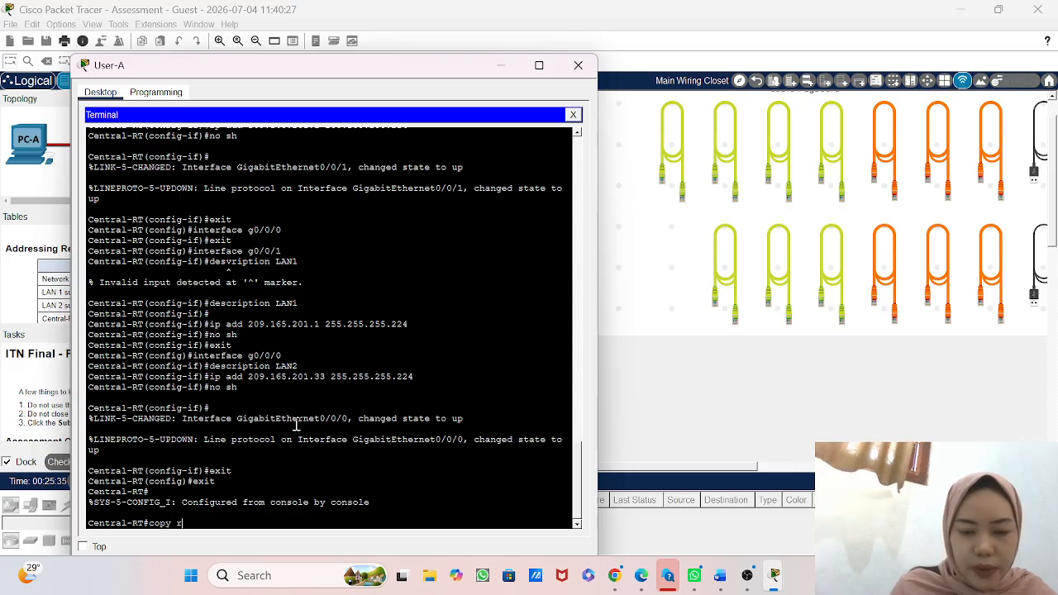
text(unnimg-c)
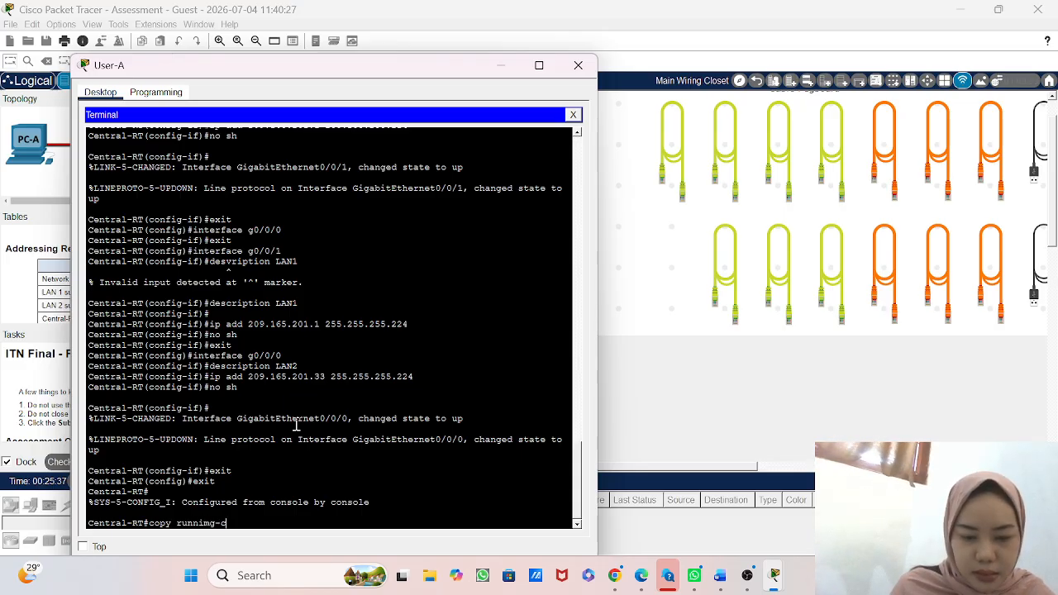
text(onfig star)
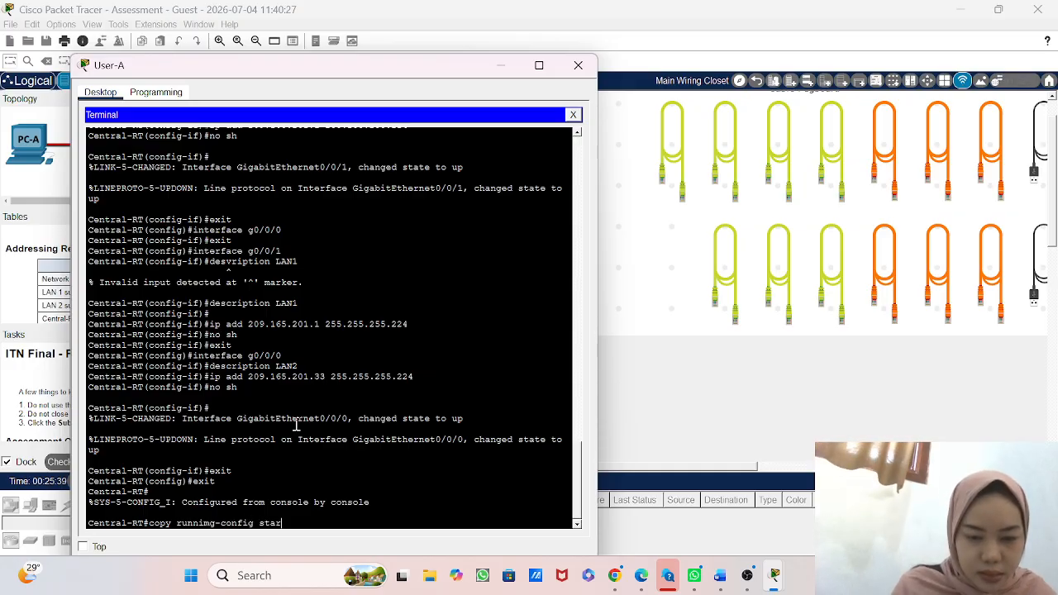
text(tuo-config)
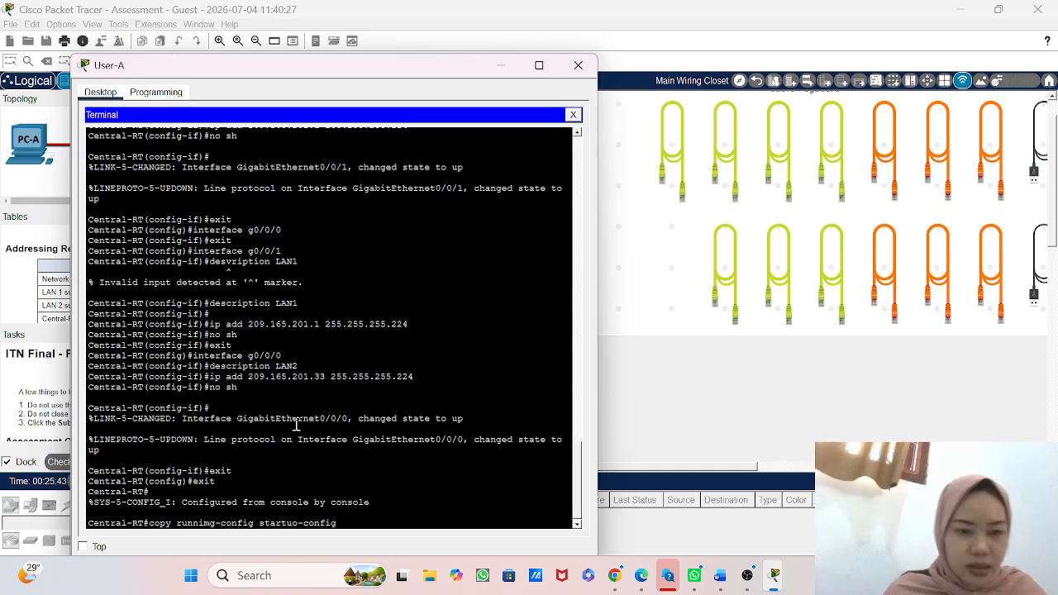
key(Return)
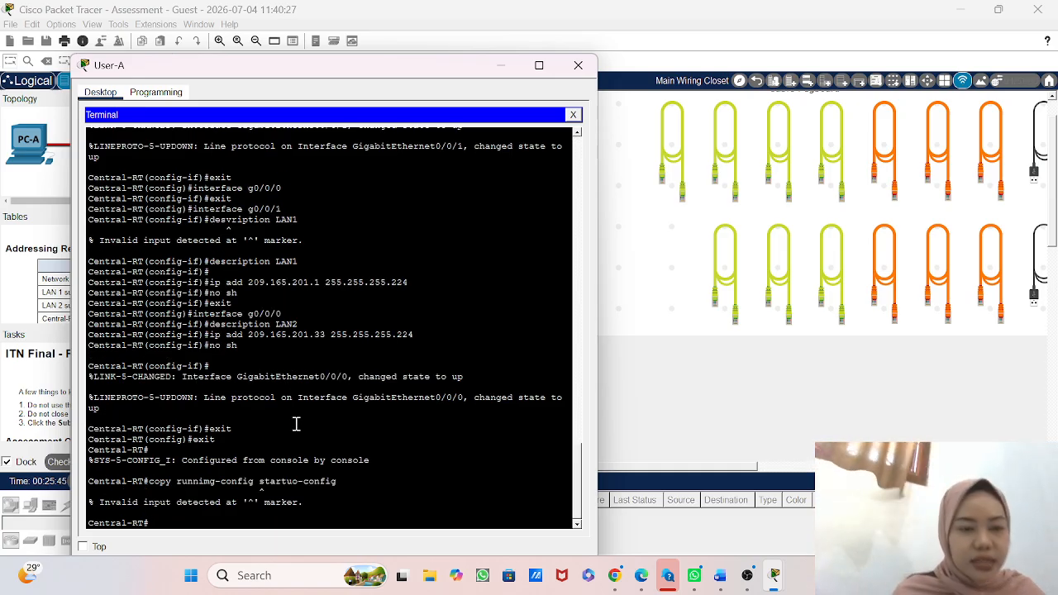
text(copy)
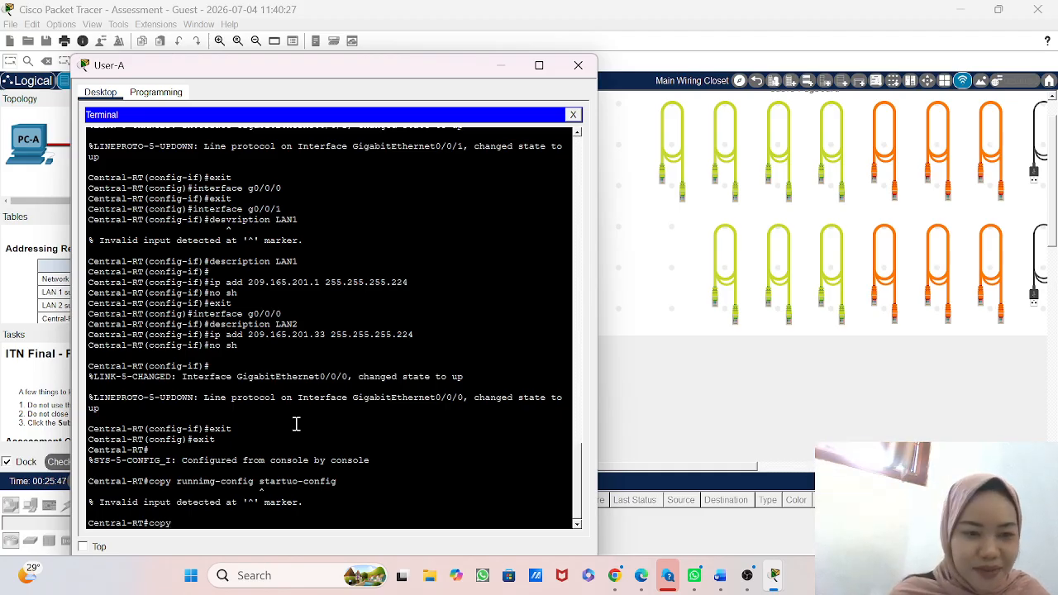
text( running-c)
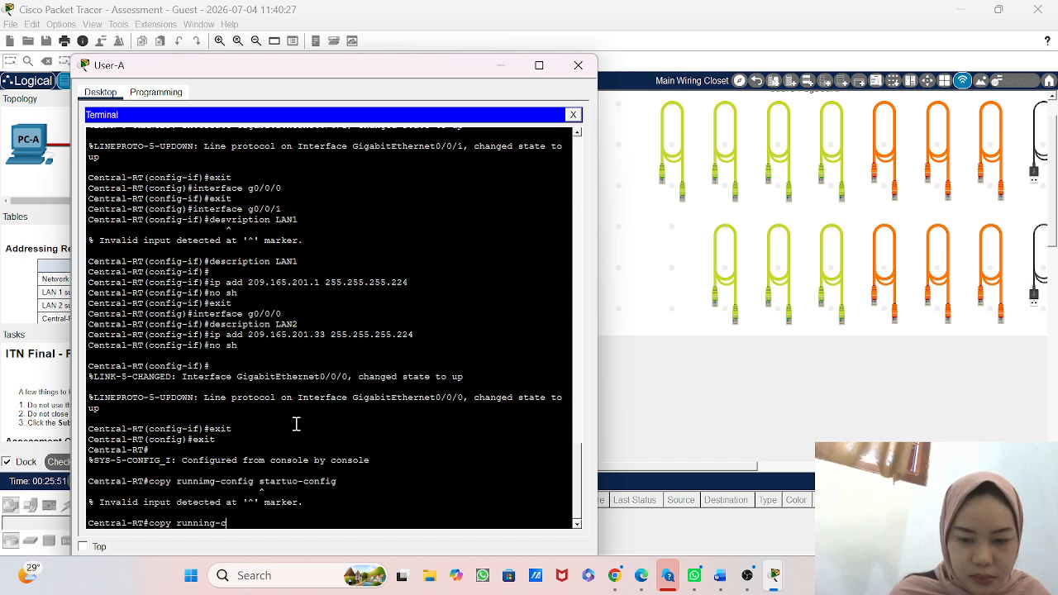
text(onfig startu)
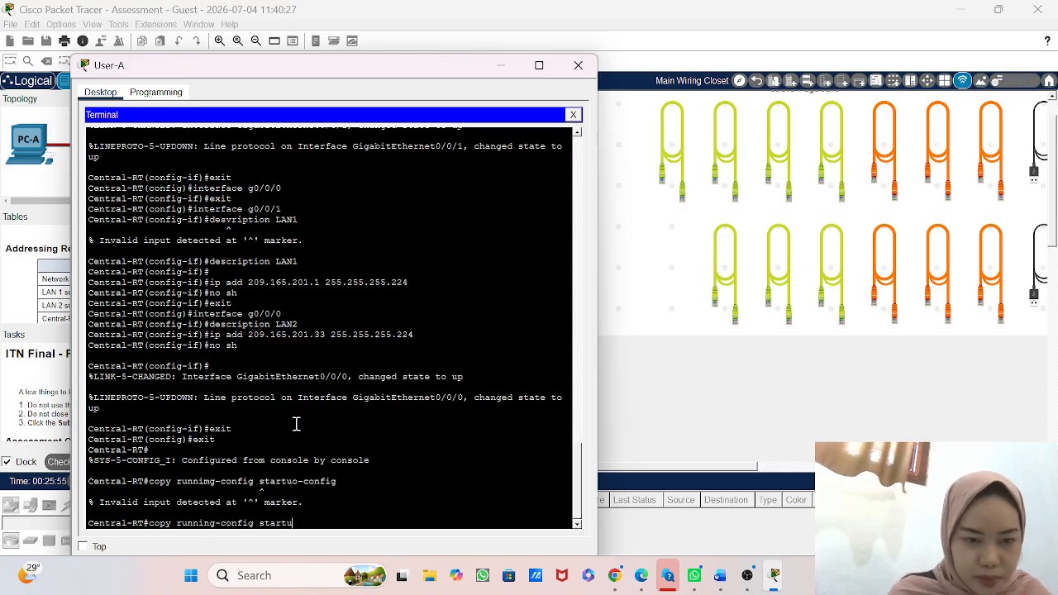
text(o-config)
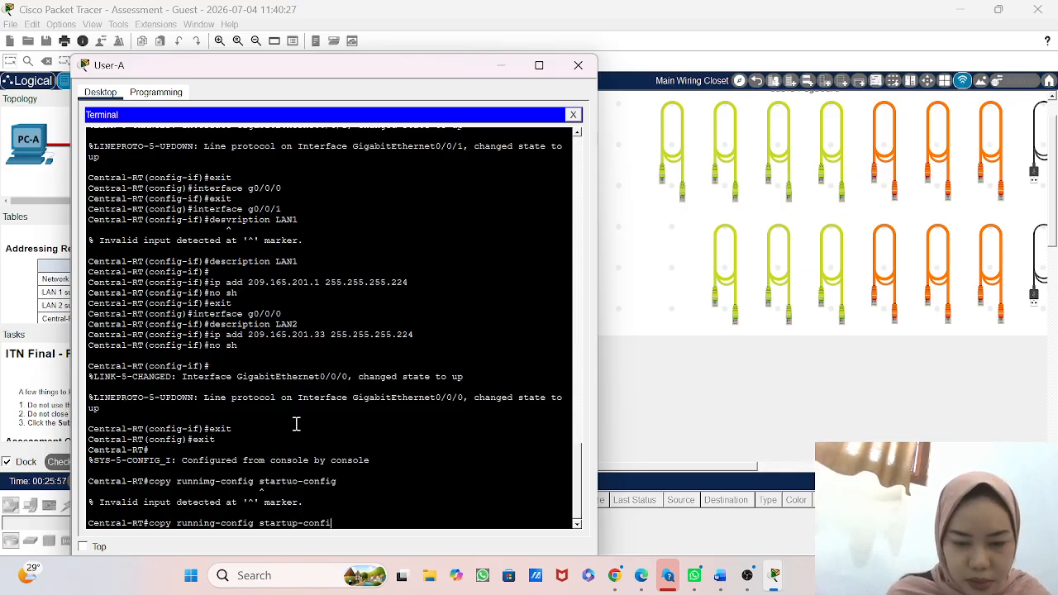
key(Return)
key(Return)
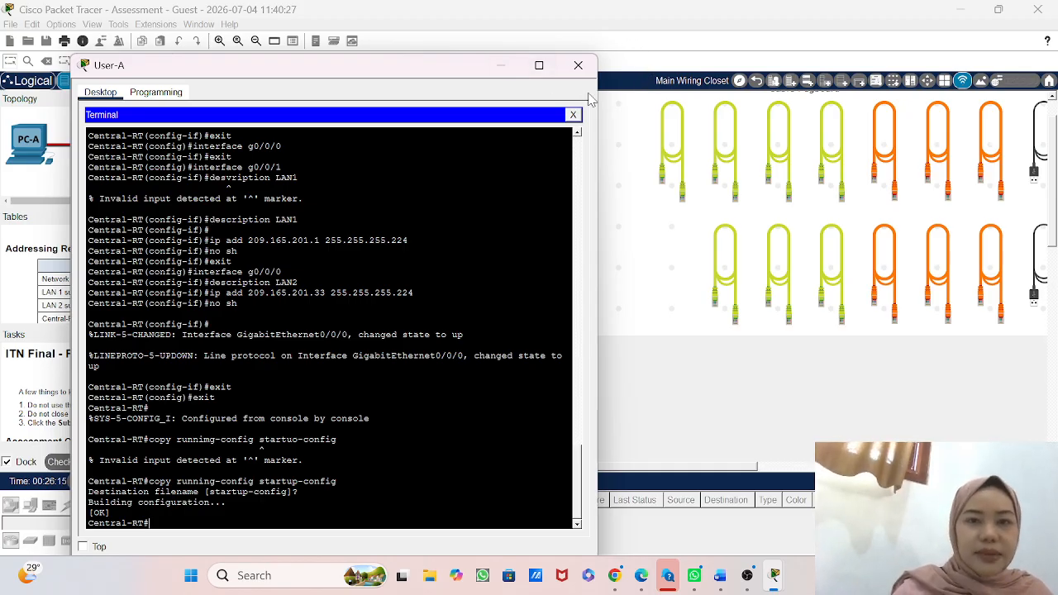
Give User-A the IPv4 address 209.165.201.30 with subnet mask 255.255.255.224.
click(572, 114)
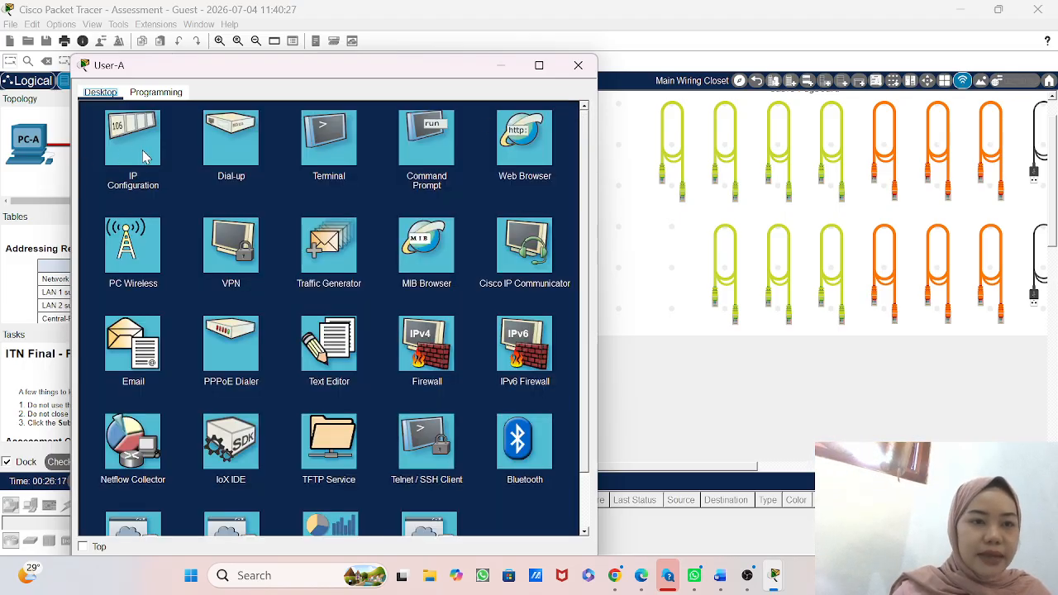
click(133, 155)
click(299, 181)
text(201)
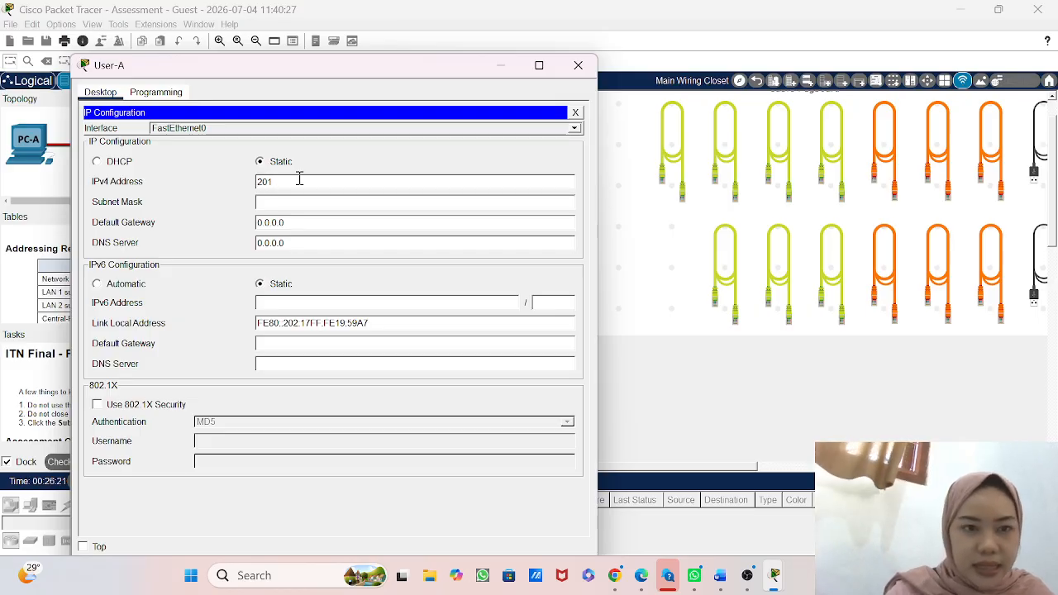
text(9)
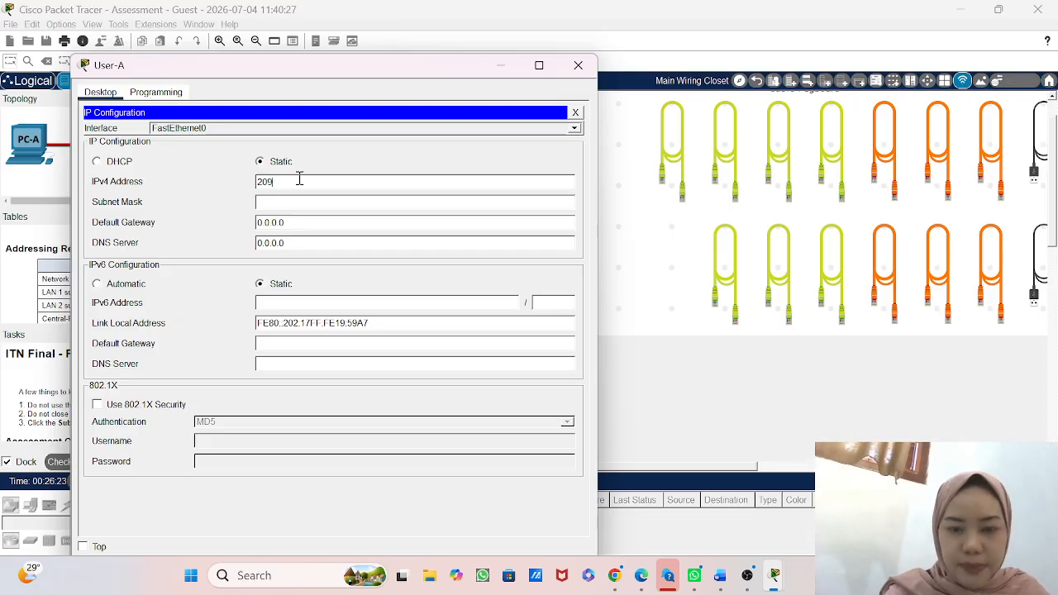
text(.)
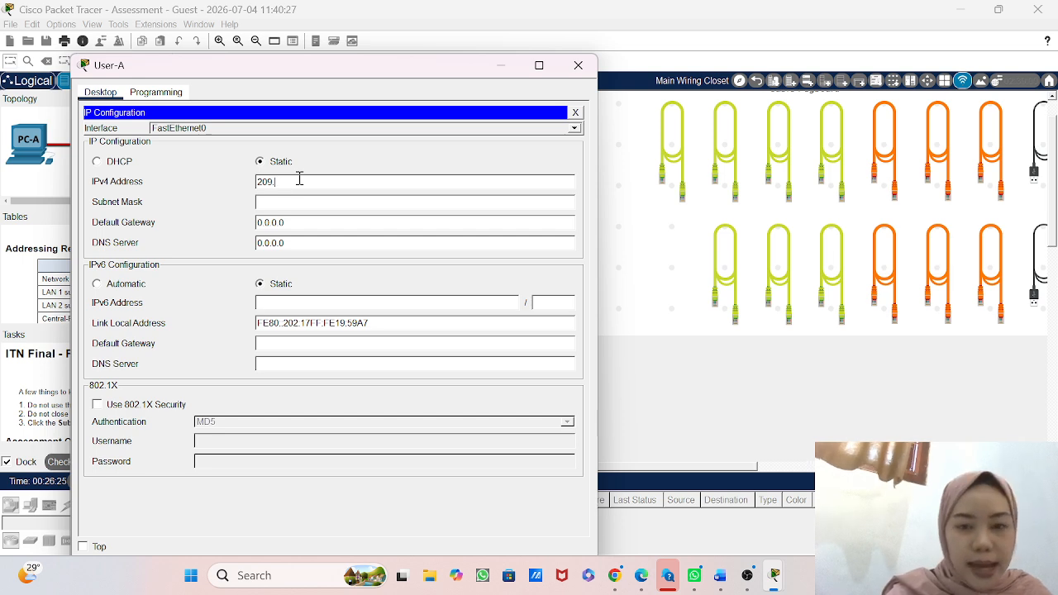
text(165)
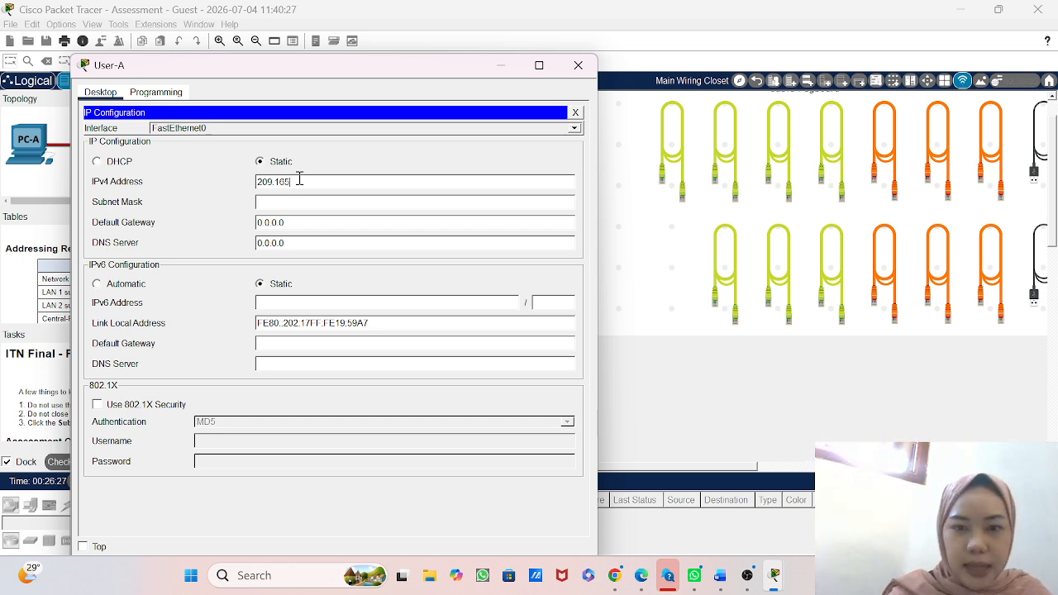
text(.201.309)
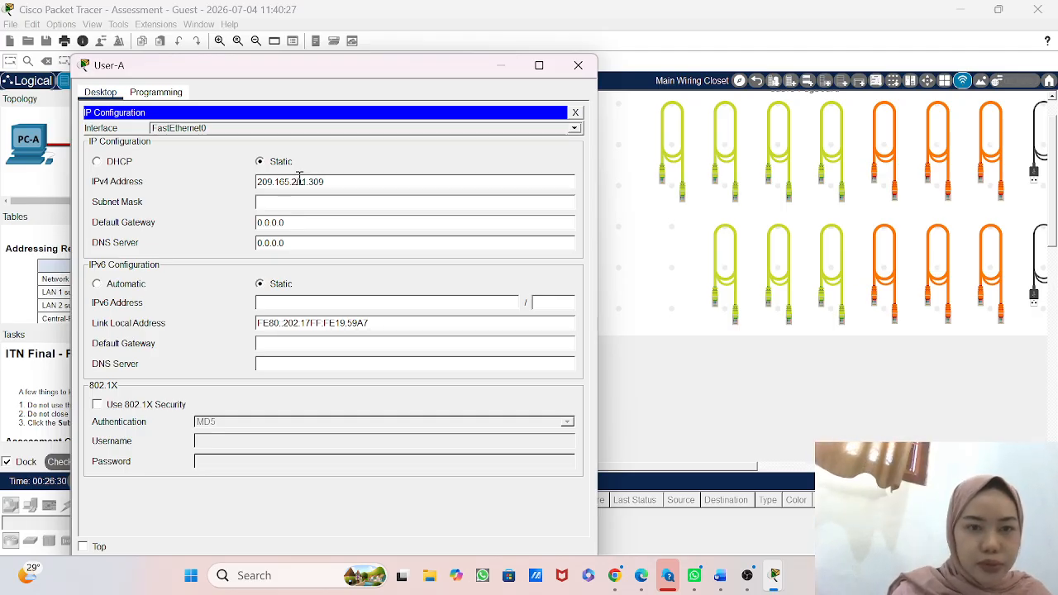
key(BackSpace)
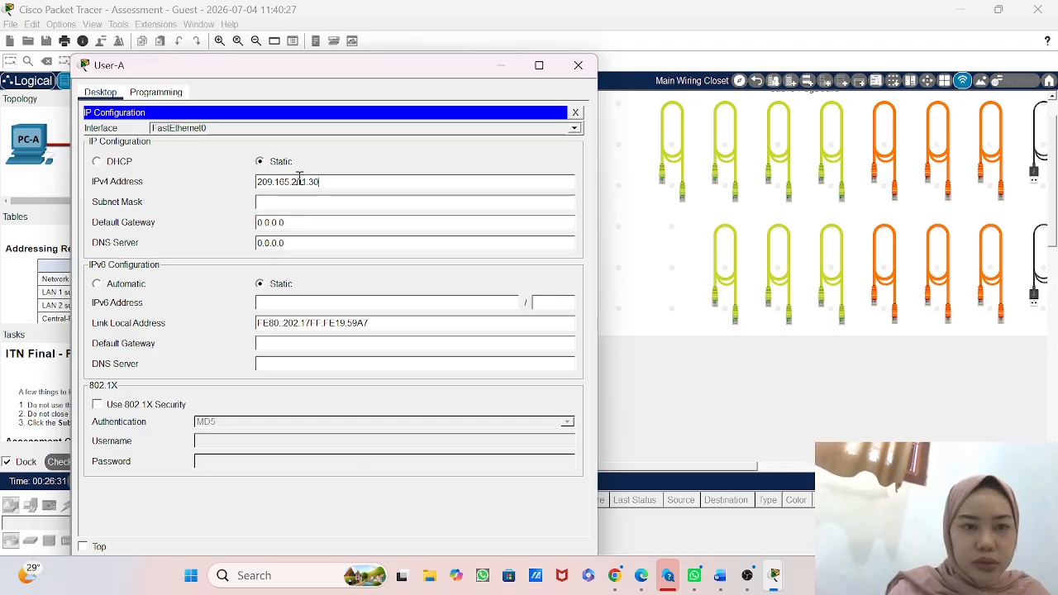
click(298, 199)
click(317, 202)
key(BackSpace)
text(224)
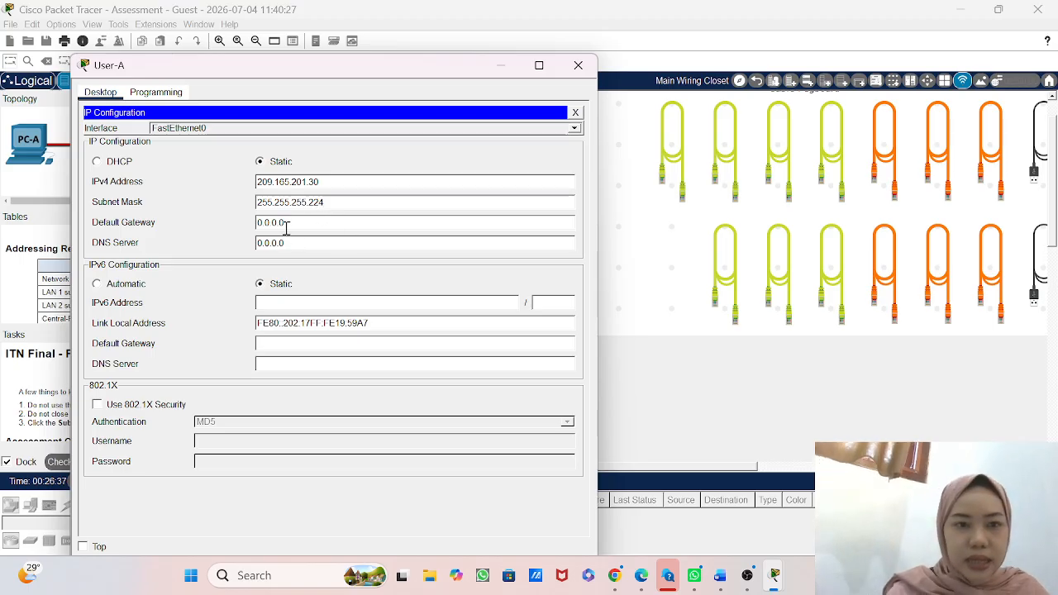
Set User-A's default gateway to 209.165.201.1.
drag(336, 183, 258, 180)
key(ctrl+c)
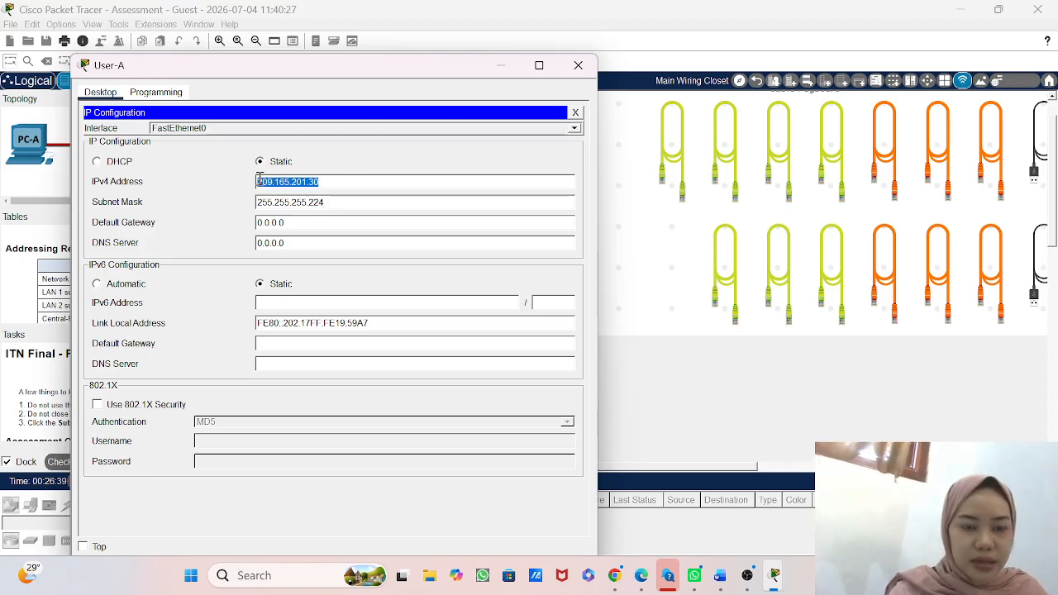
drag(291, 221, 257, 222)
key(BackSpace)
key(ctrl+v)
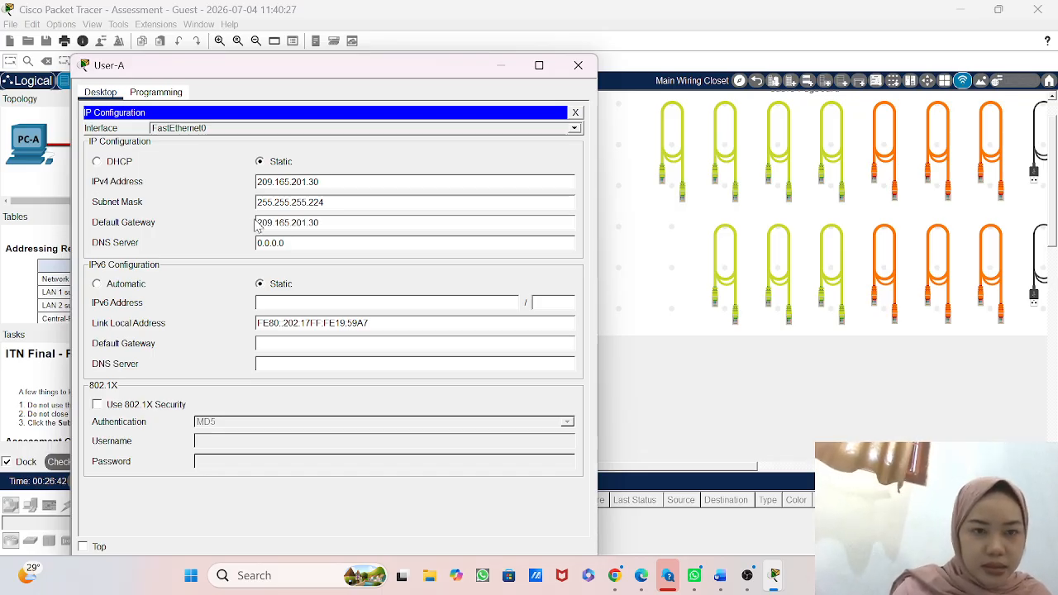
text(1)
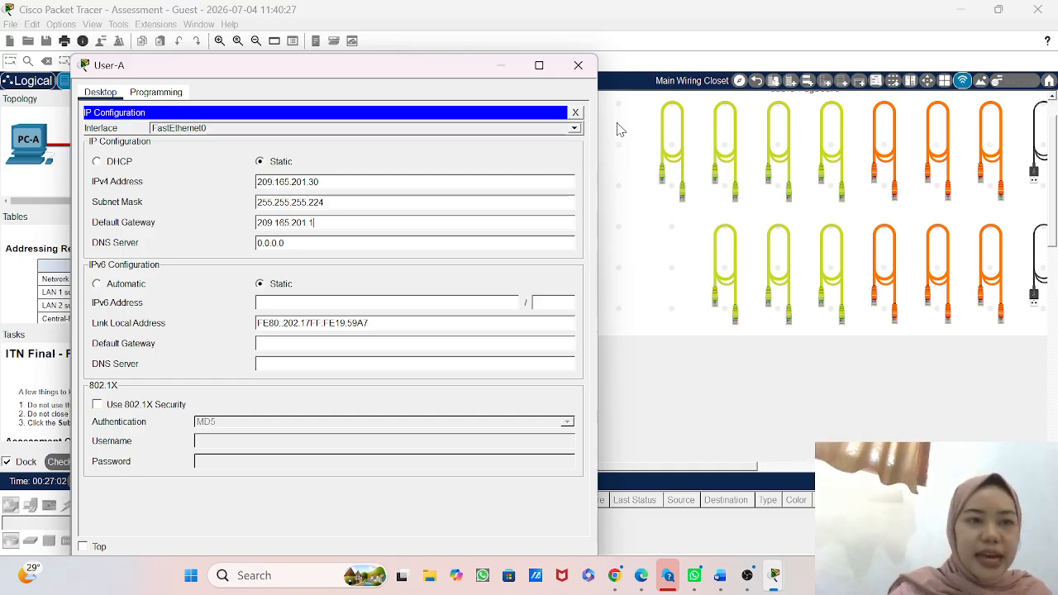
Run a console cable from Central-SW's rear Console port to User-B's RS 232 port.
click(511, 66)
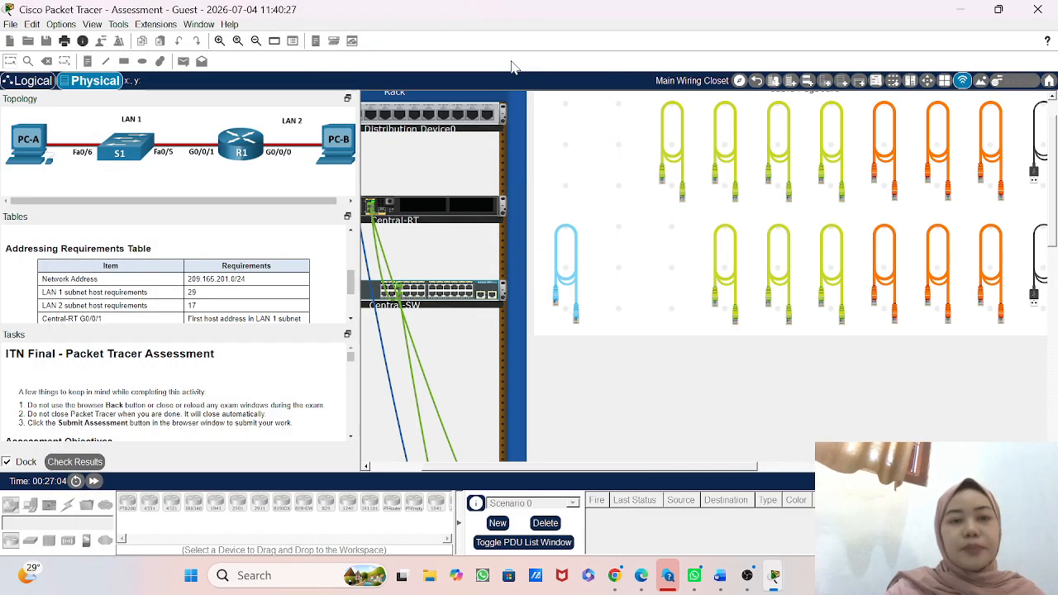
scroll(479, 235, left, 3)
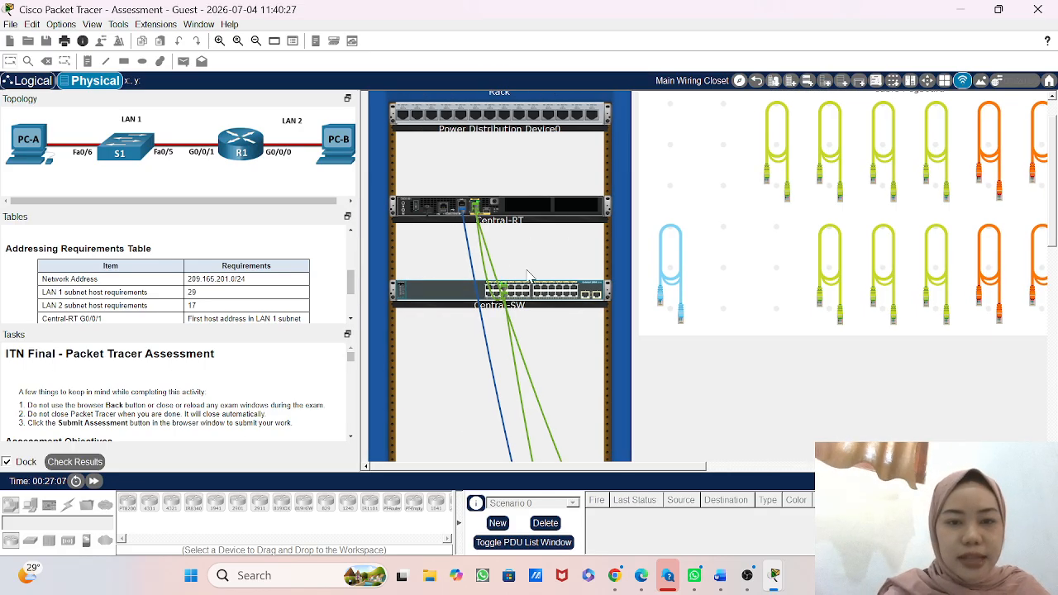
right_click(440, 294)
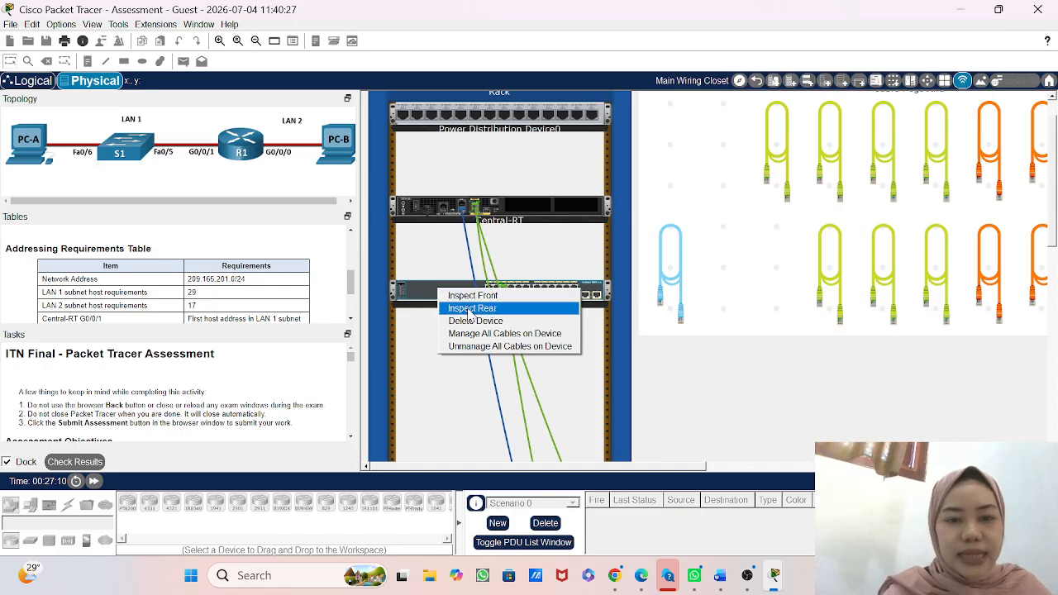
click(472, 308)
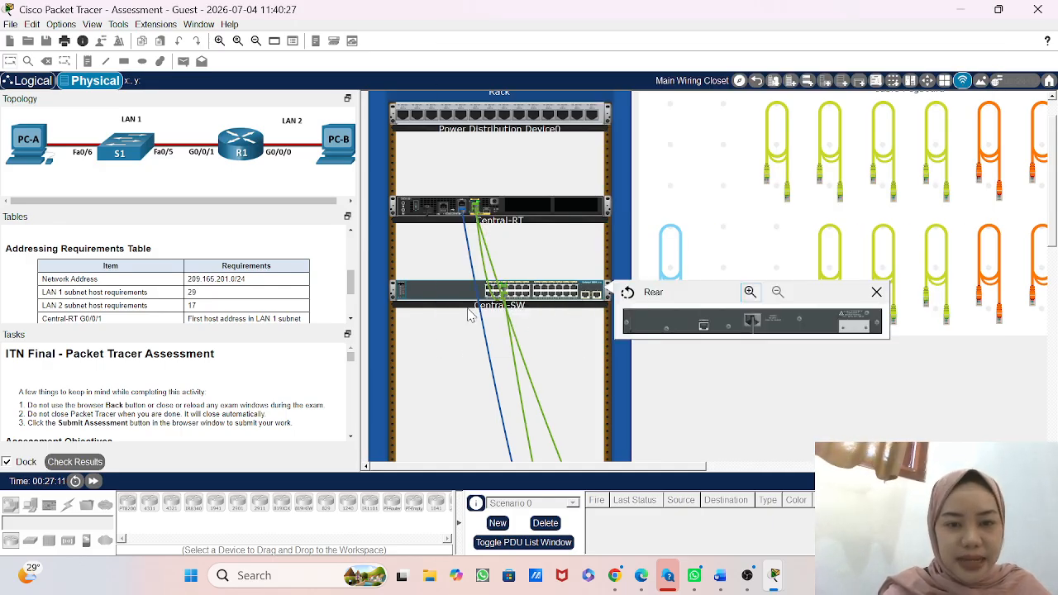
click(675, 252)
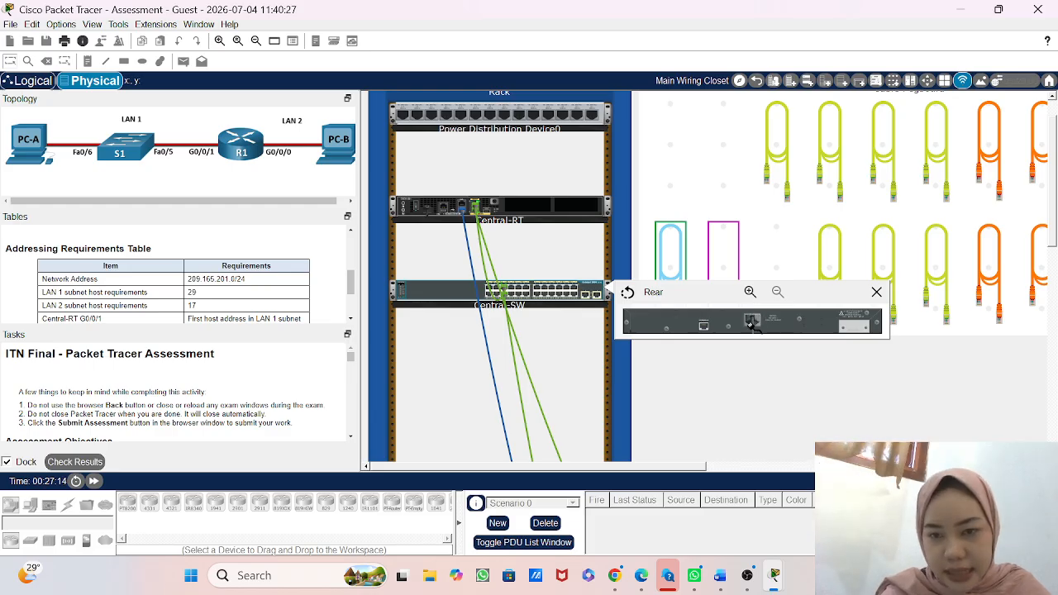
click(704, 328)
scroll(806, 408, down, 3)
scroll(805, 408, down, 4)
scroll(806, 408, right, 4)
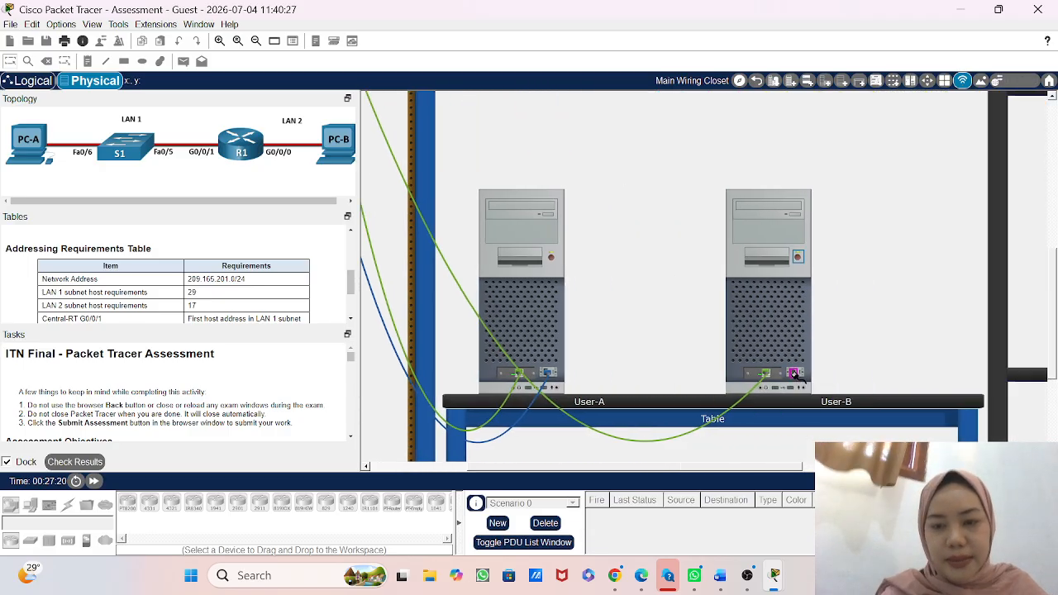
click(794, 374)
scroll(727, 295, left, 2)
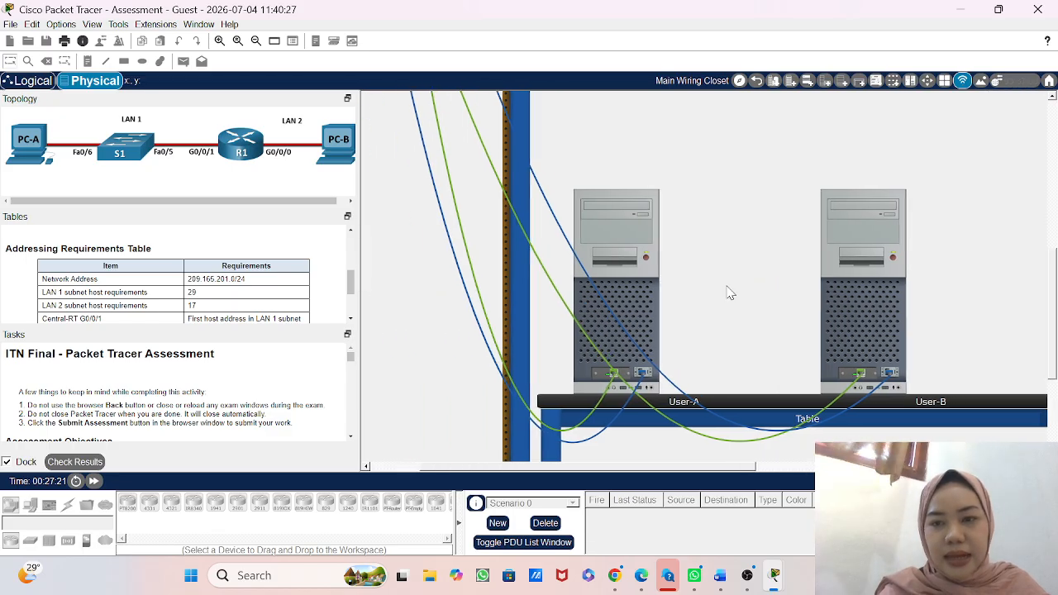
Give User-B the static IPv4 address 209.165.201.62 with subnet mask 255.255.255.224.
click(831, 310)
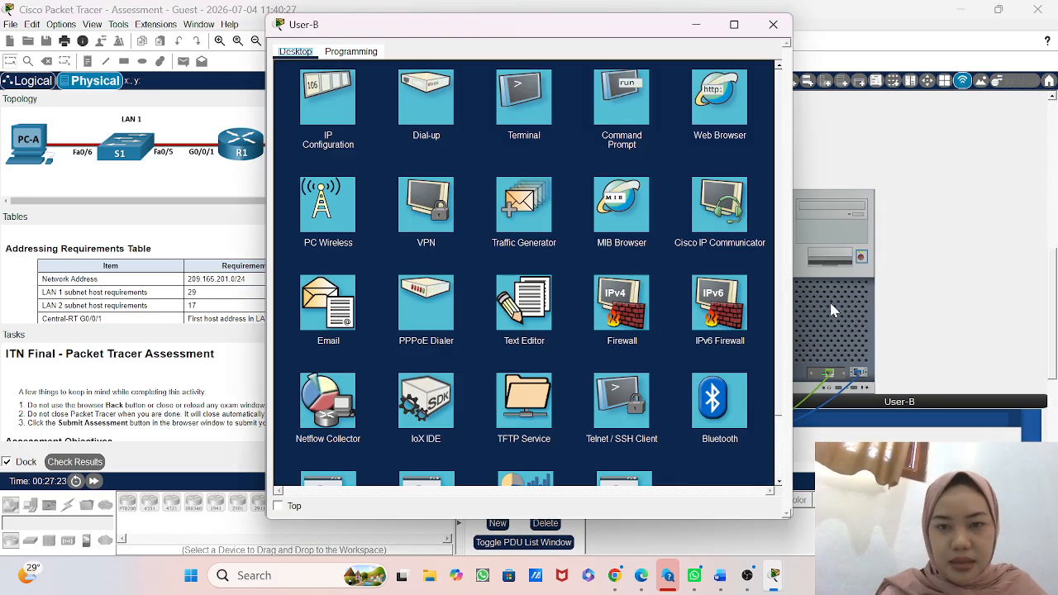
click(329, 114)
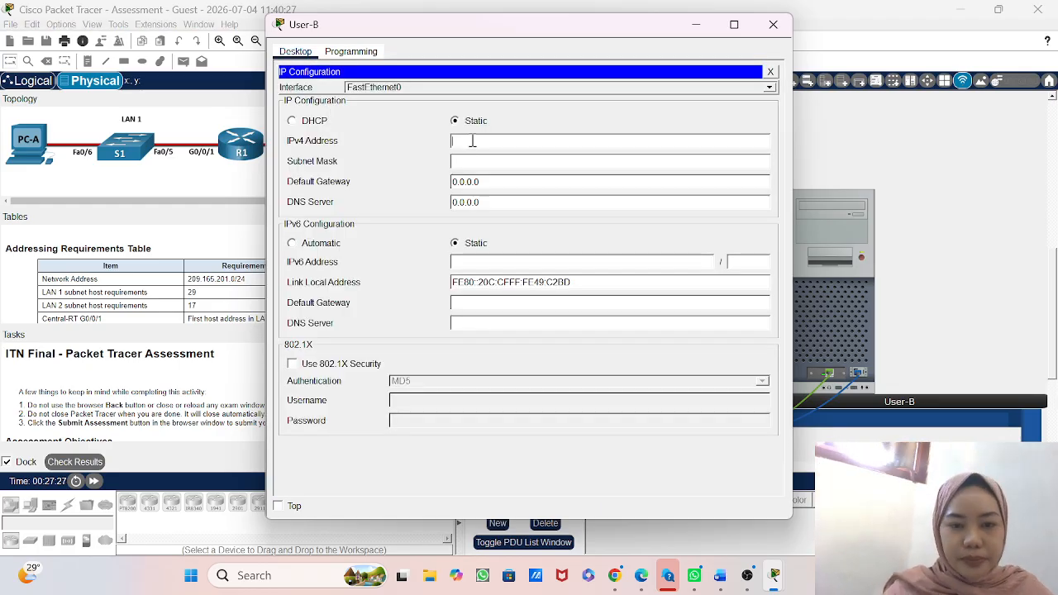
text(2)
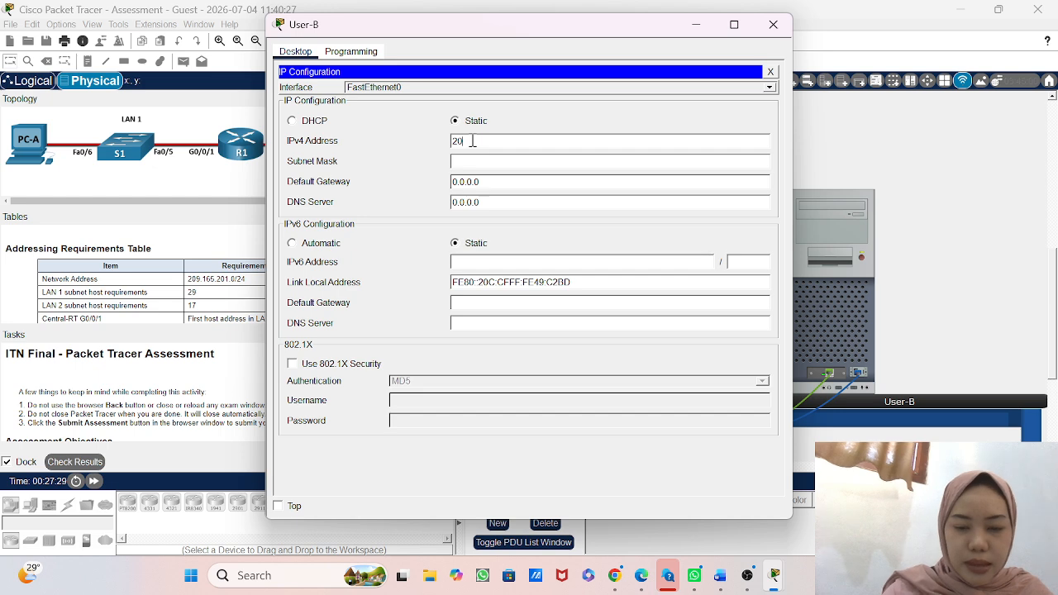
key(BackSpace)
key(ctrl+v)
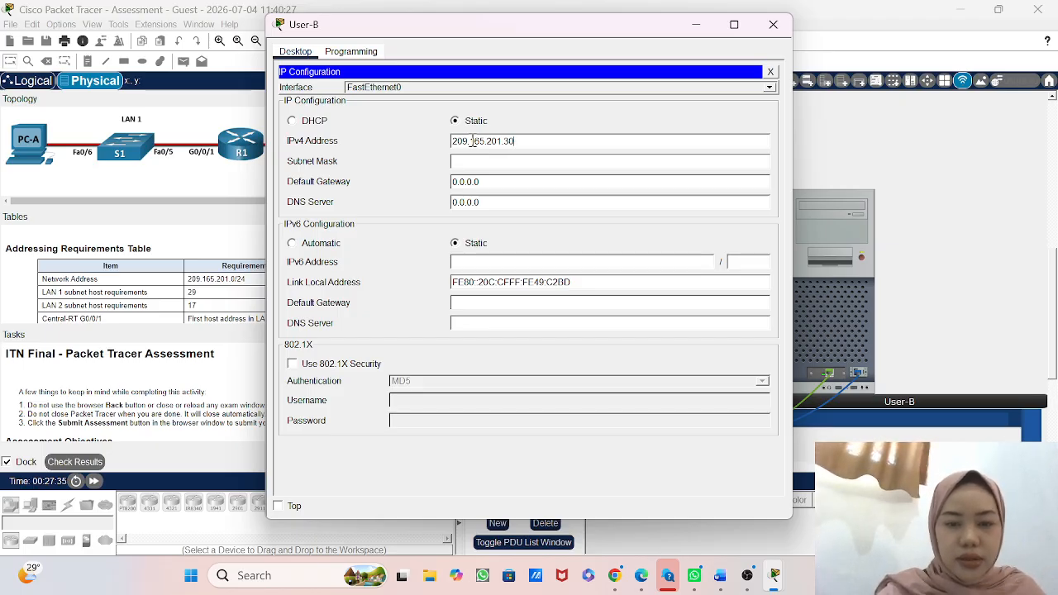
key(BackSpace)
key(BackSpace)
text(62)
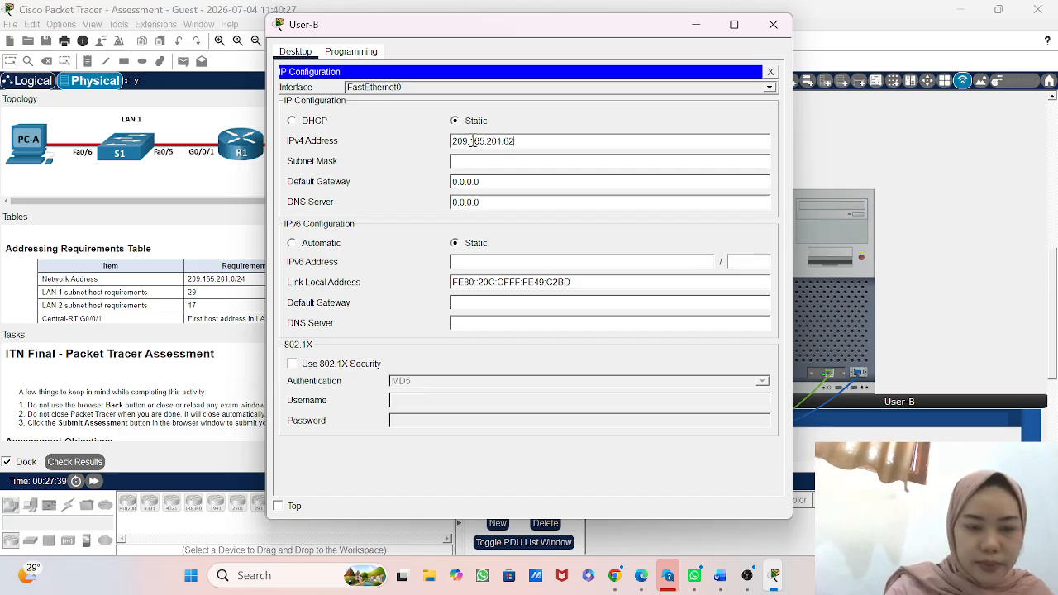
click(488, 181)
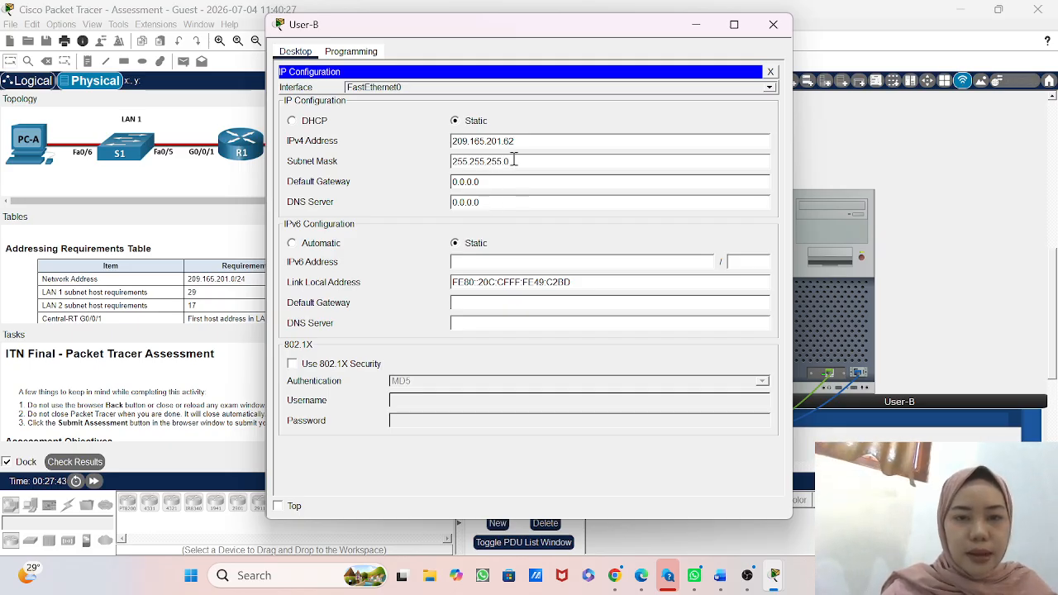
key(BackSpace)
text(224)
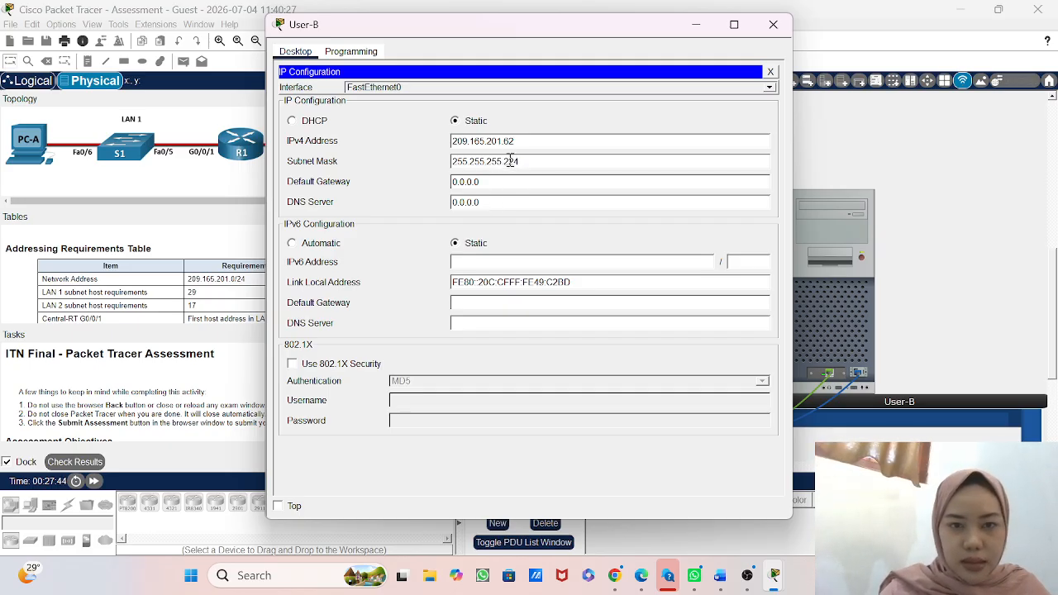
Set User-B's default gateway to 209.165.201.33 and close the IP configuration.
drag(510, 187, 431, 190)
click(431, 190)
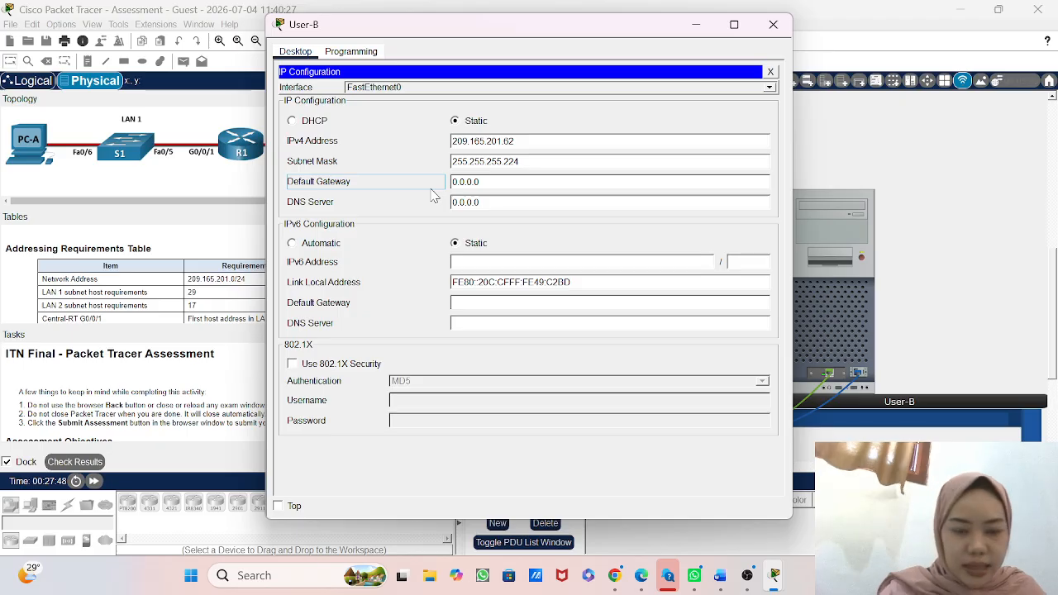
drag(517, 187, 451, 188)
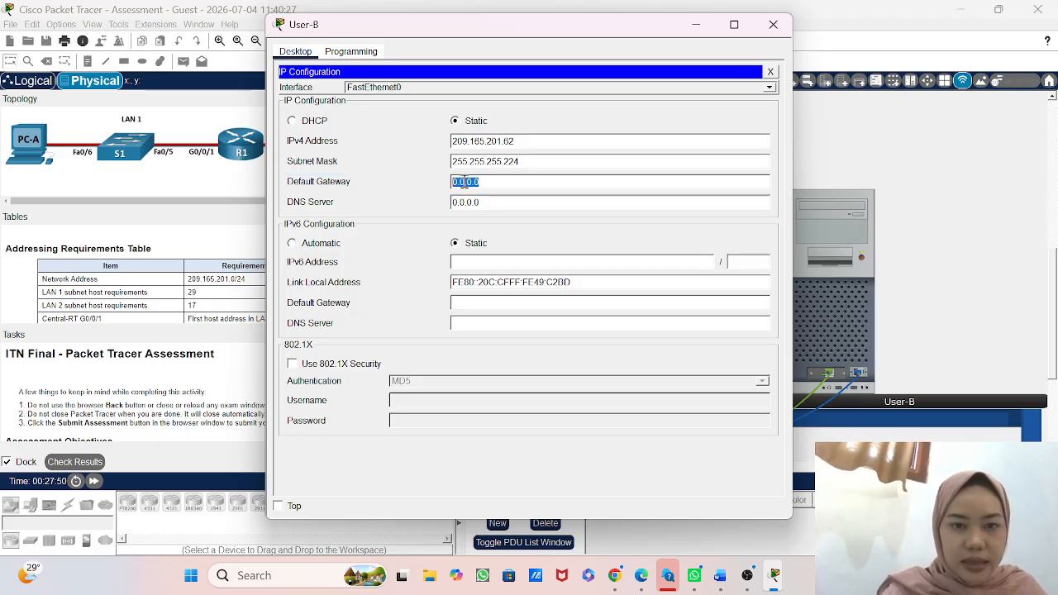
text(209.165.201.30)
key(BackSpace)
text(3)
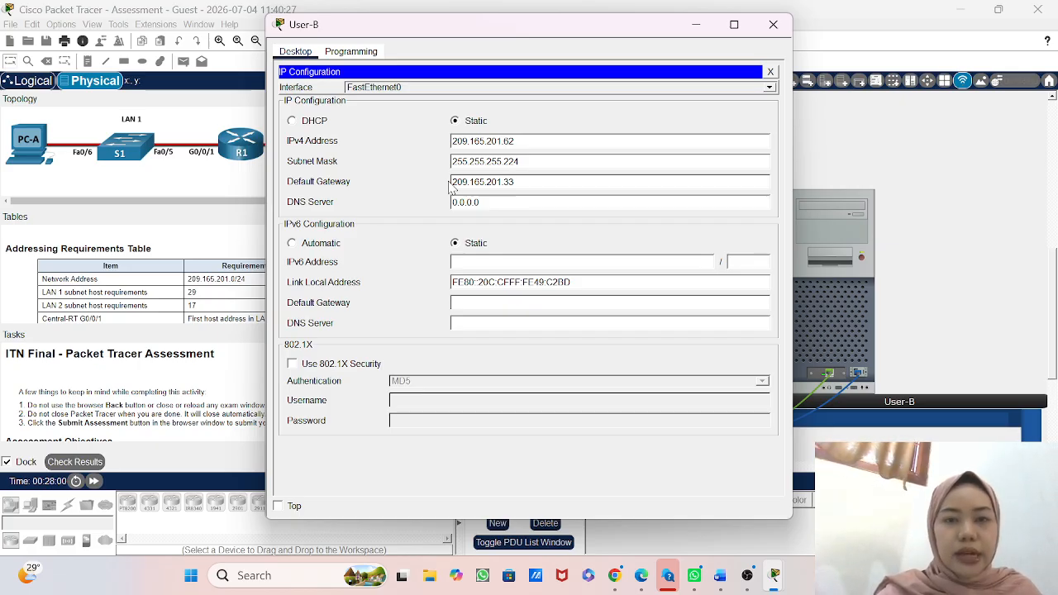
click(770, 73)
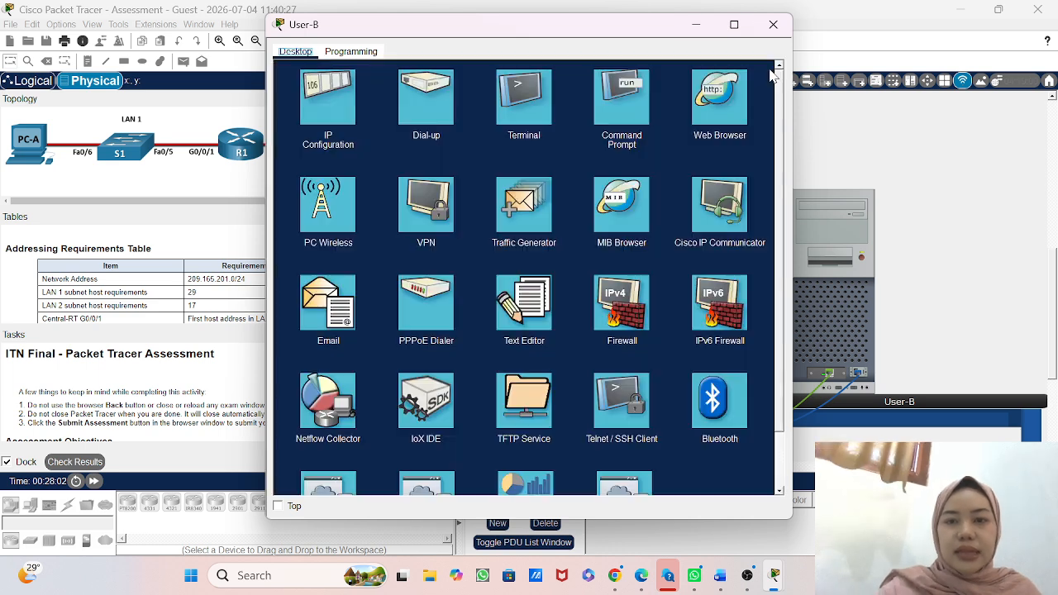
Connect User-B's terminal to the switch console with default settings, enter enable mode, and start conf.
click(527, 101)
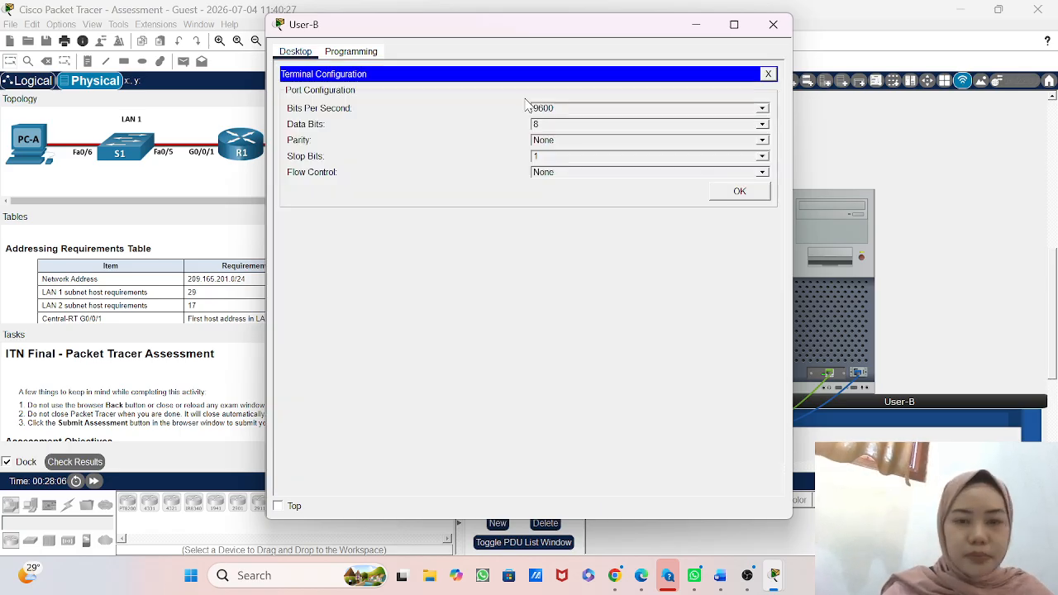
click(749, 193)
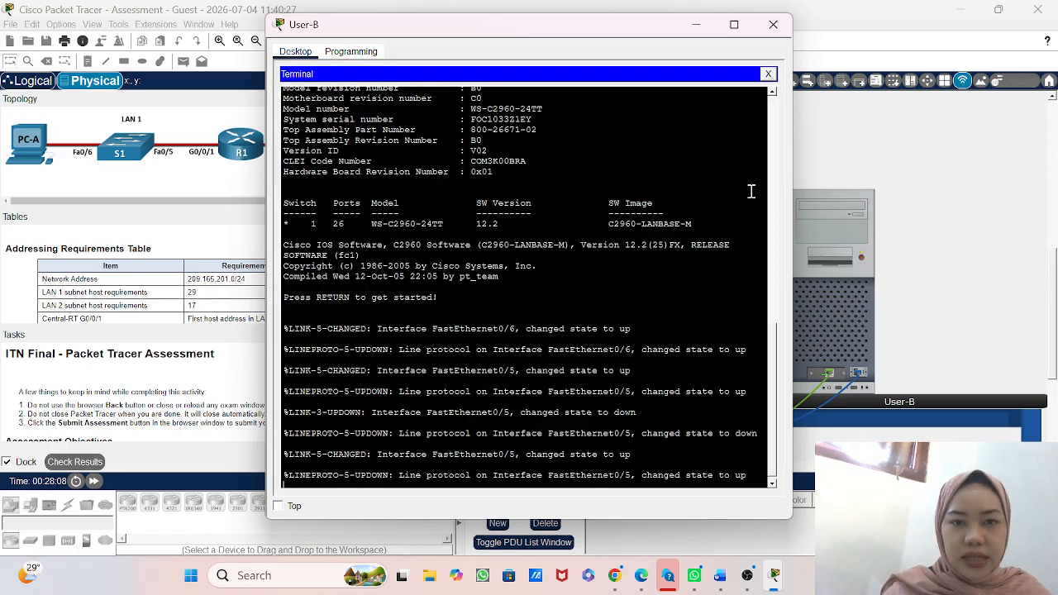
key(Return)
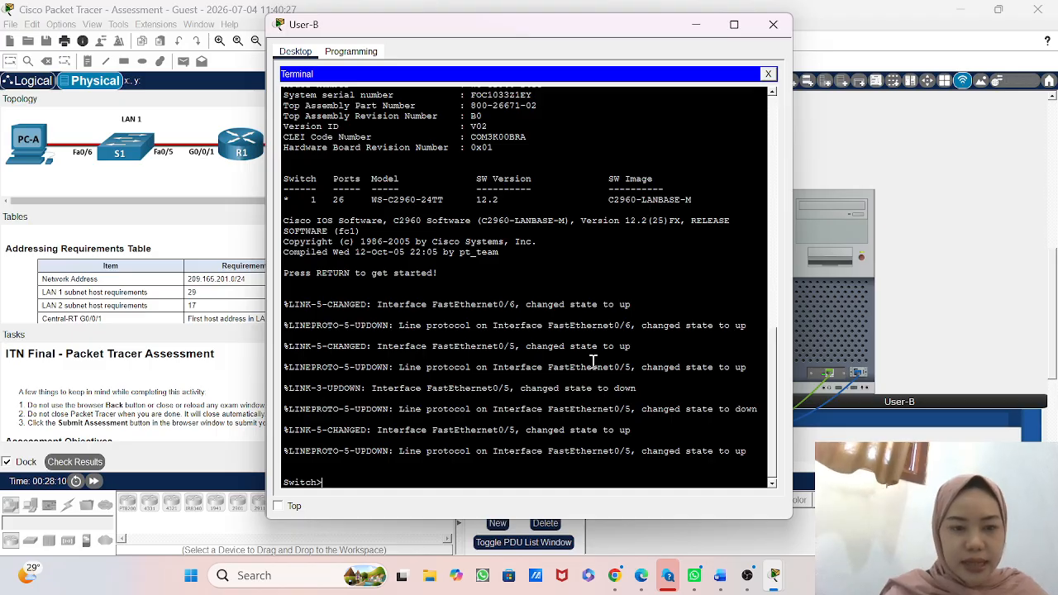
text(en)
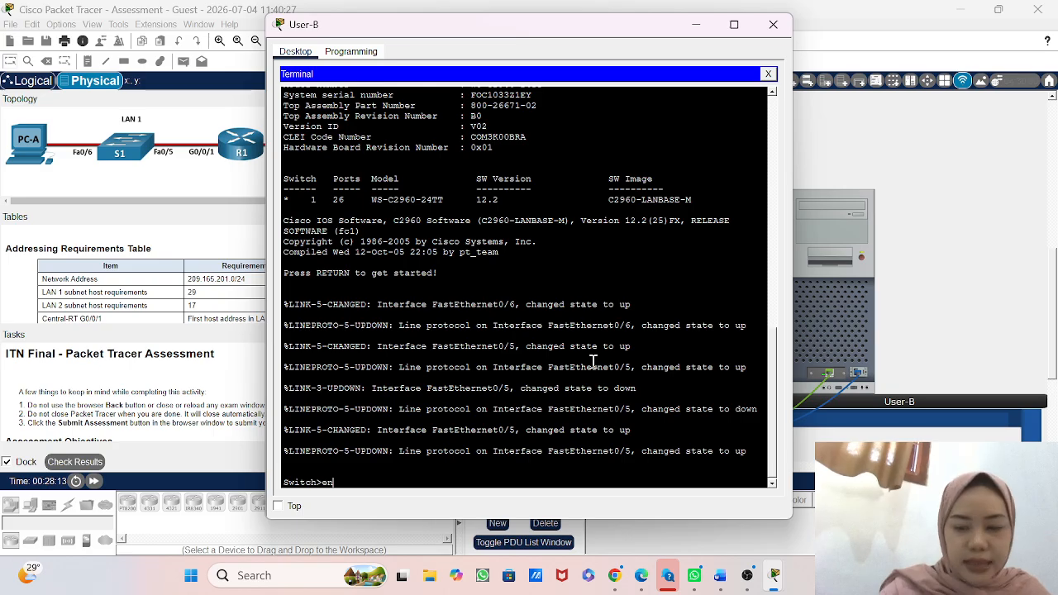
key(Return)
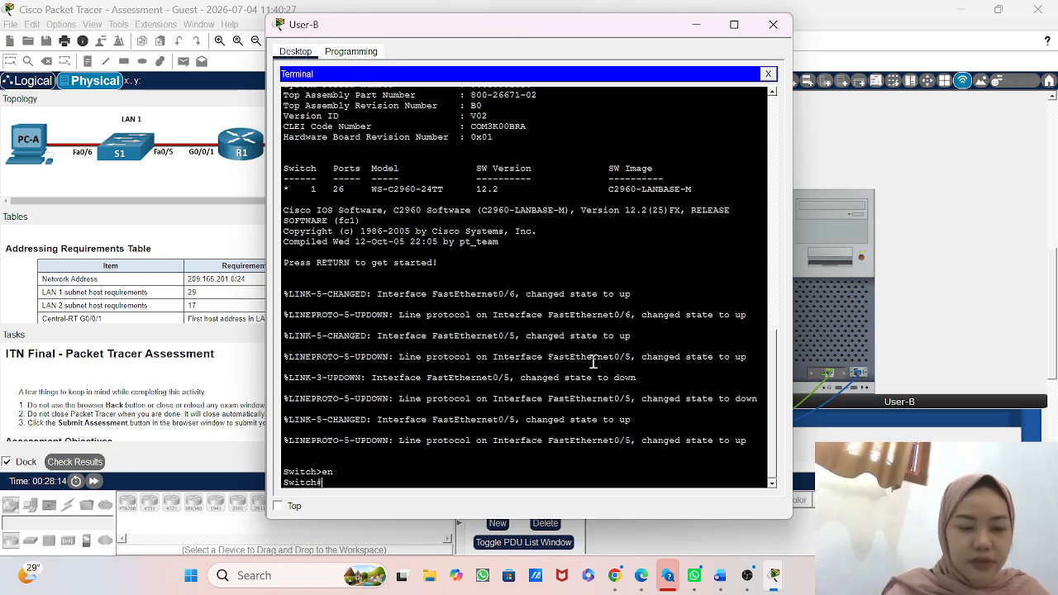
text(conf t)
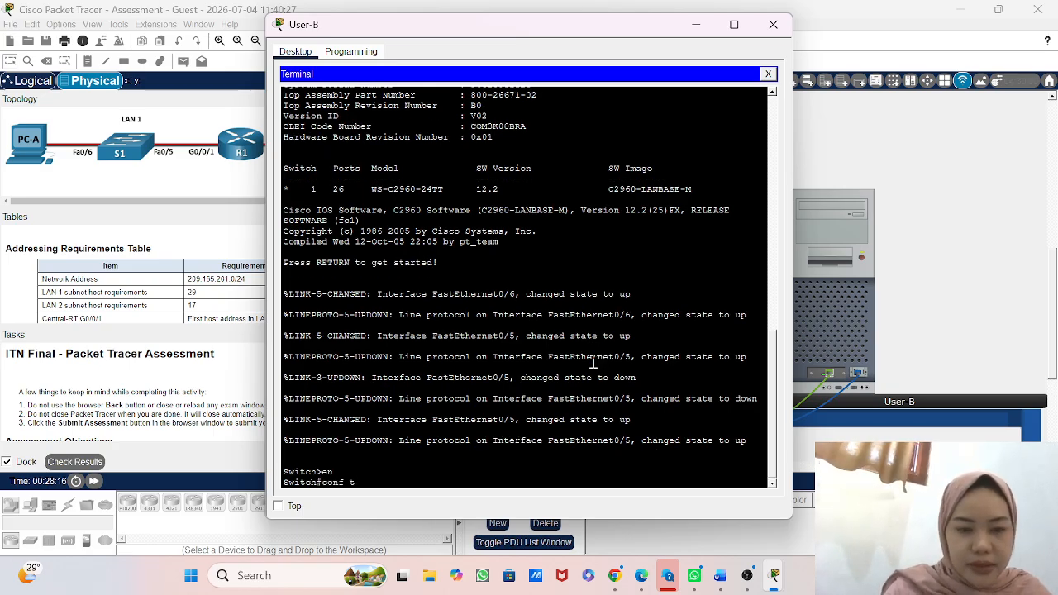
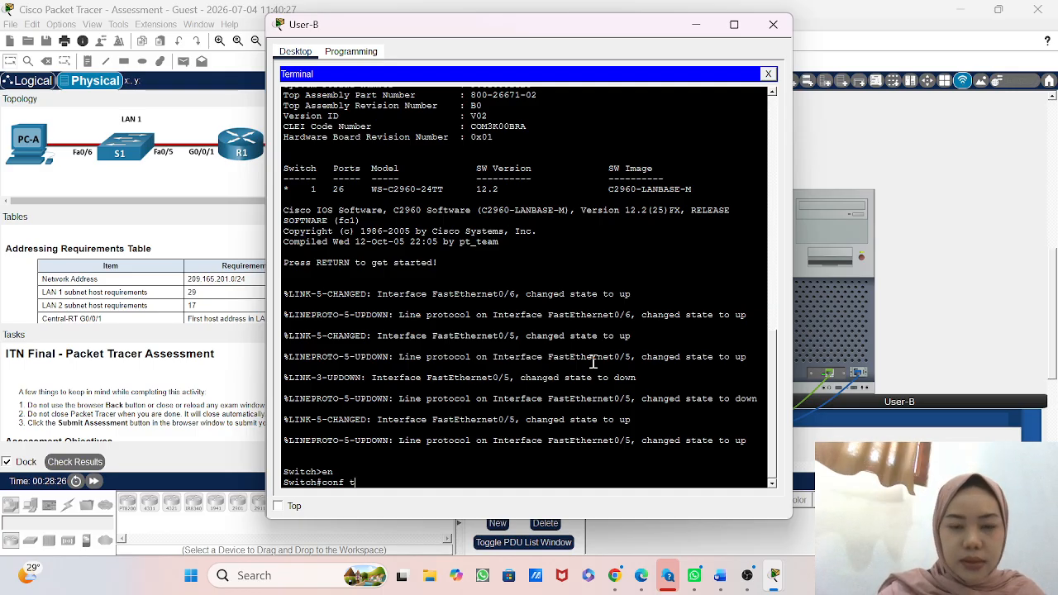
Enter global configuration mode and disable DNS domain lookup on the switch.
key(Return)
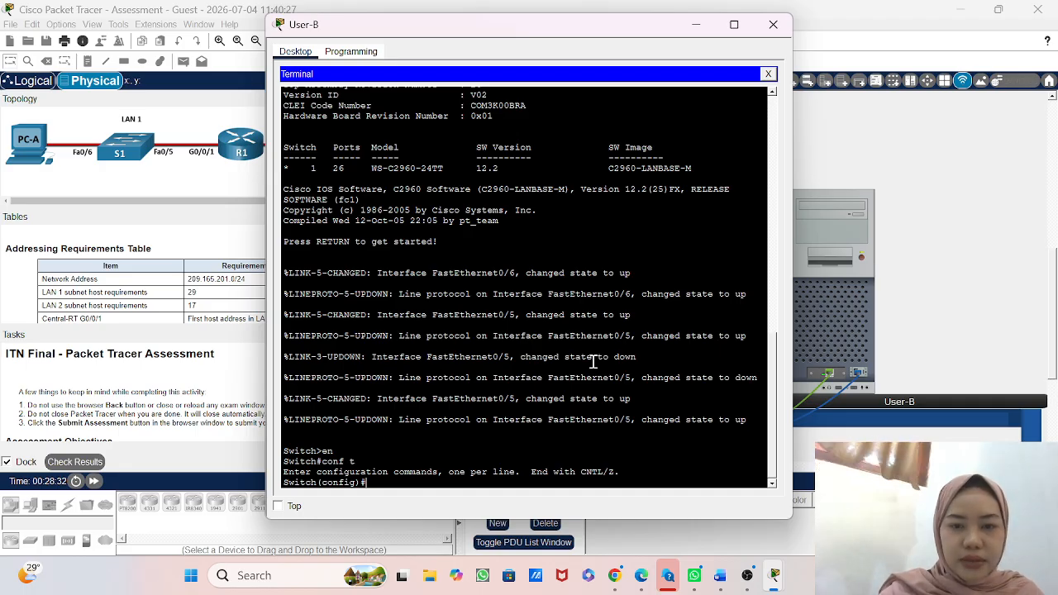
text(no ip domain-lookup)
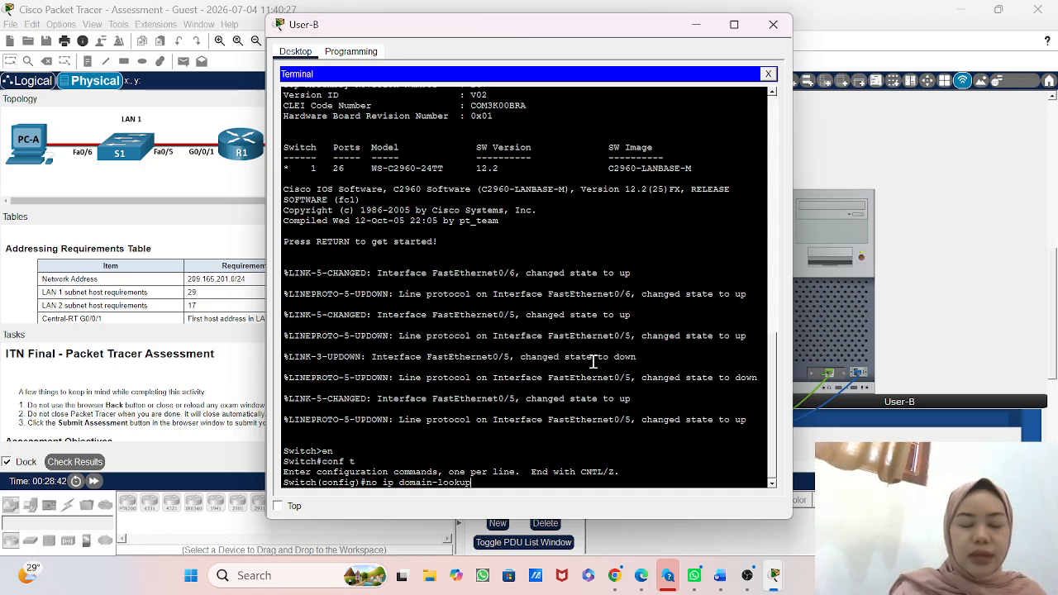
key(Return)
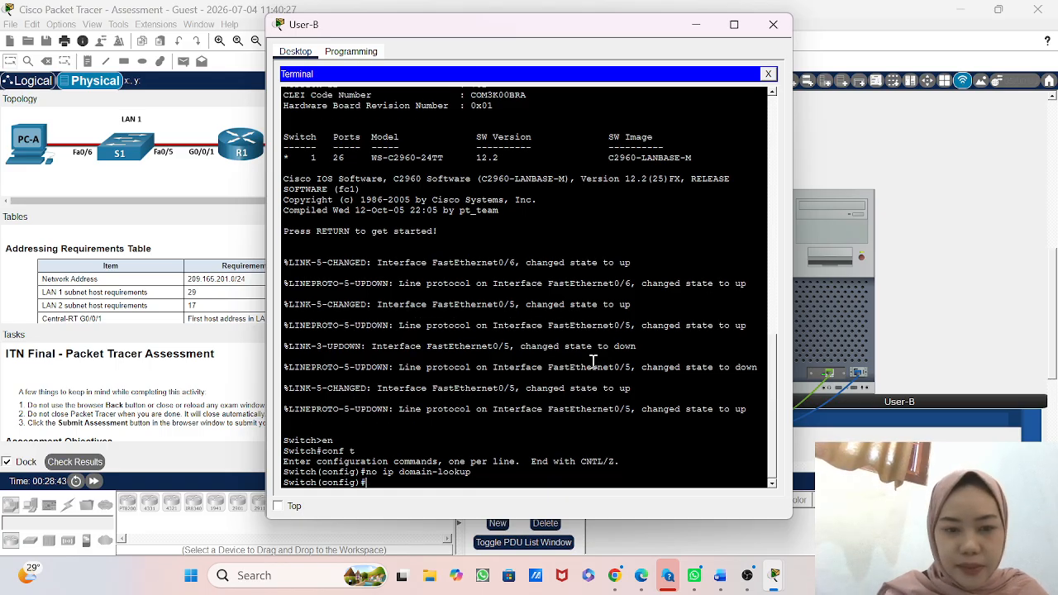
Set the hostname to Central-SW and start the 'Unauthorized access is prohibited' MOTD banner.
text(hostname)
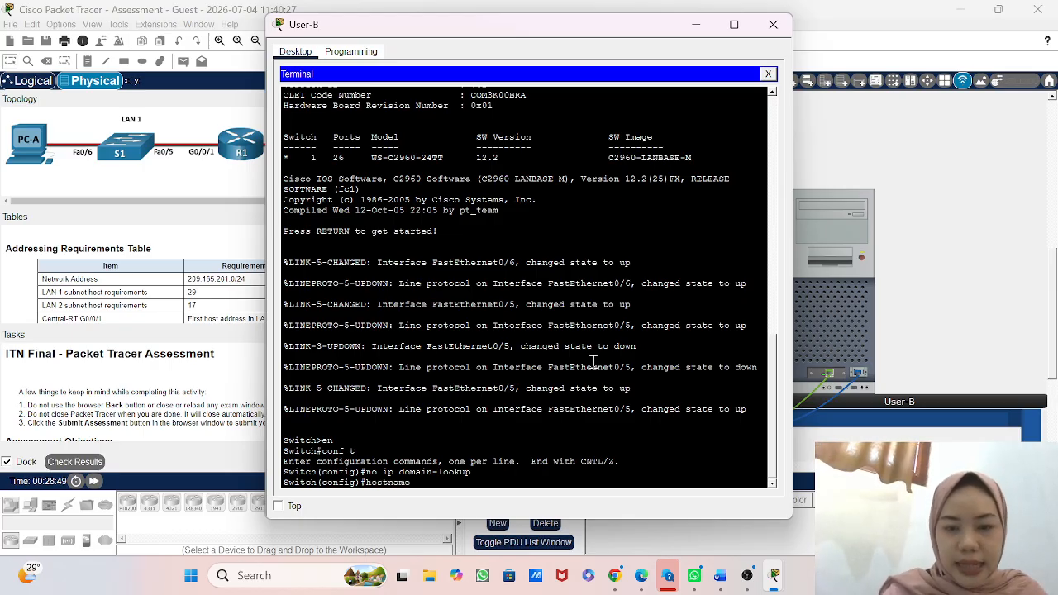
text( Centra)
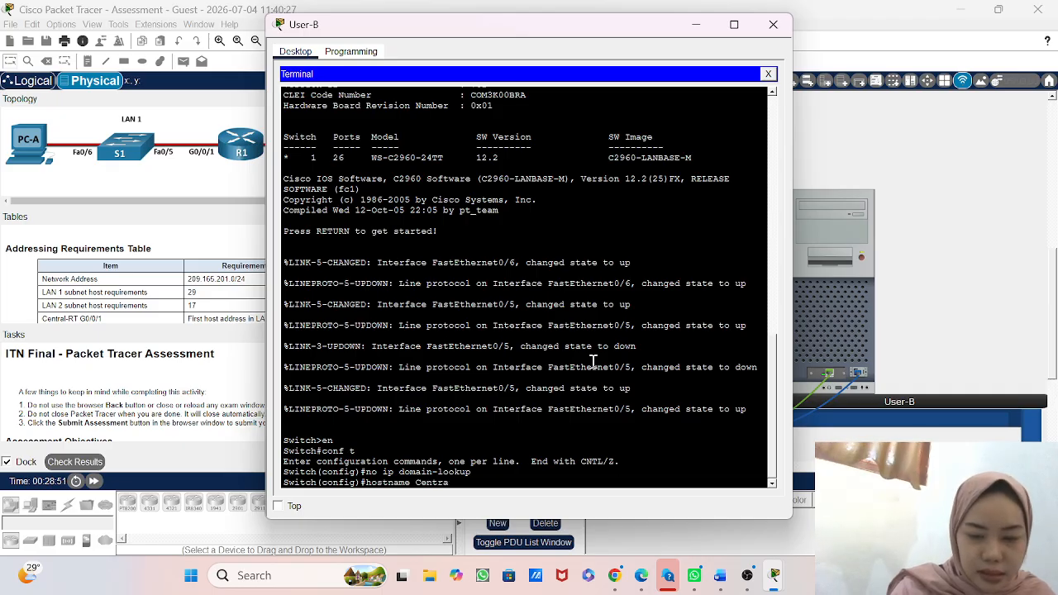
text(l)
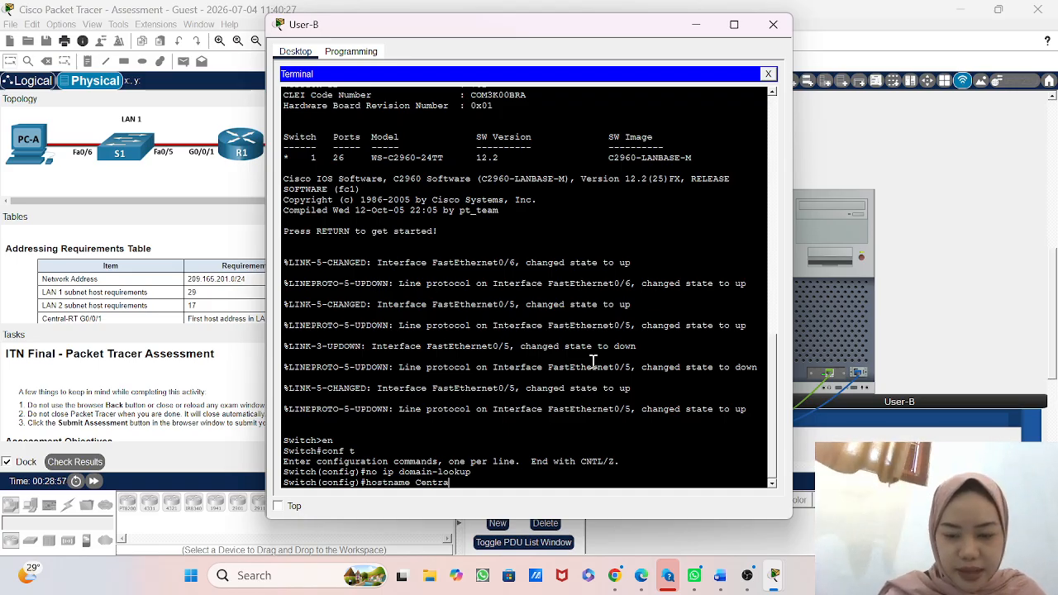
text(l-)
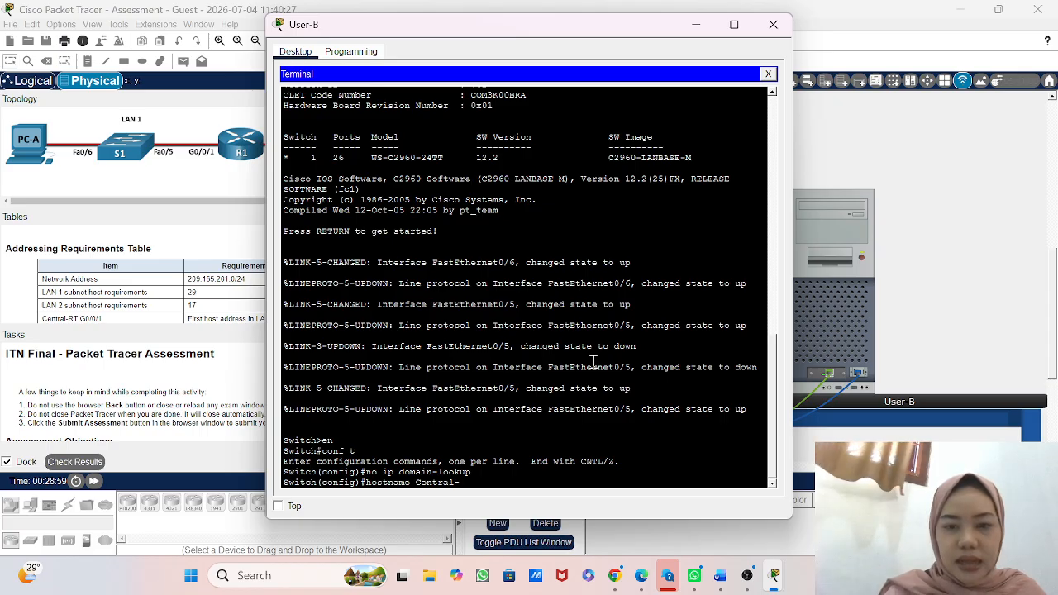
text(SW)
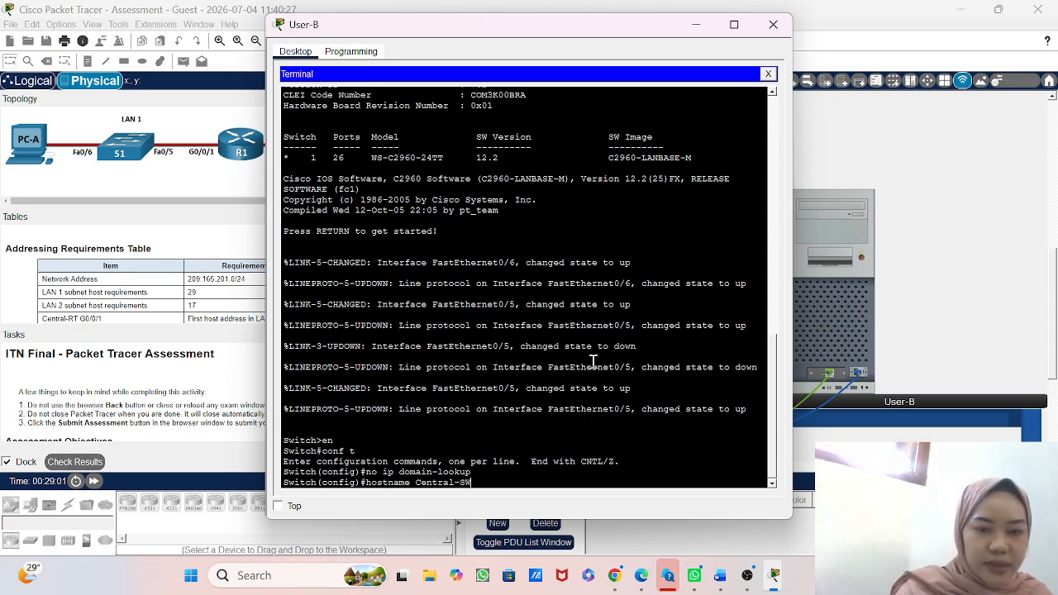
key(Return)
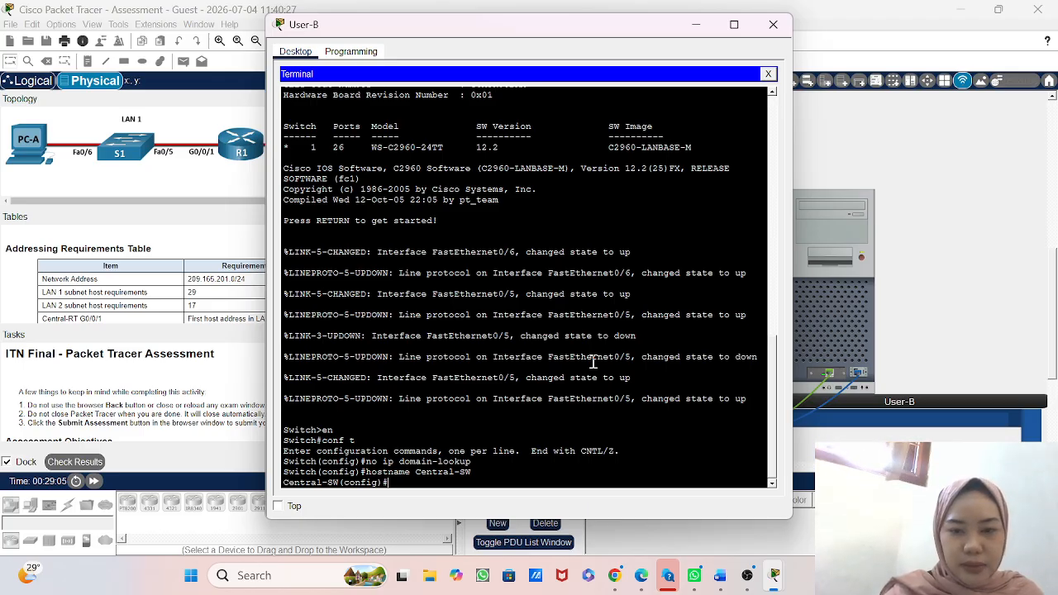
text(banner )
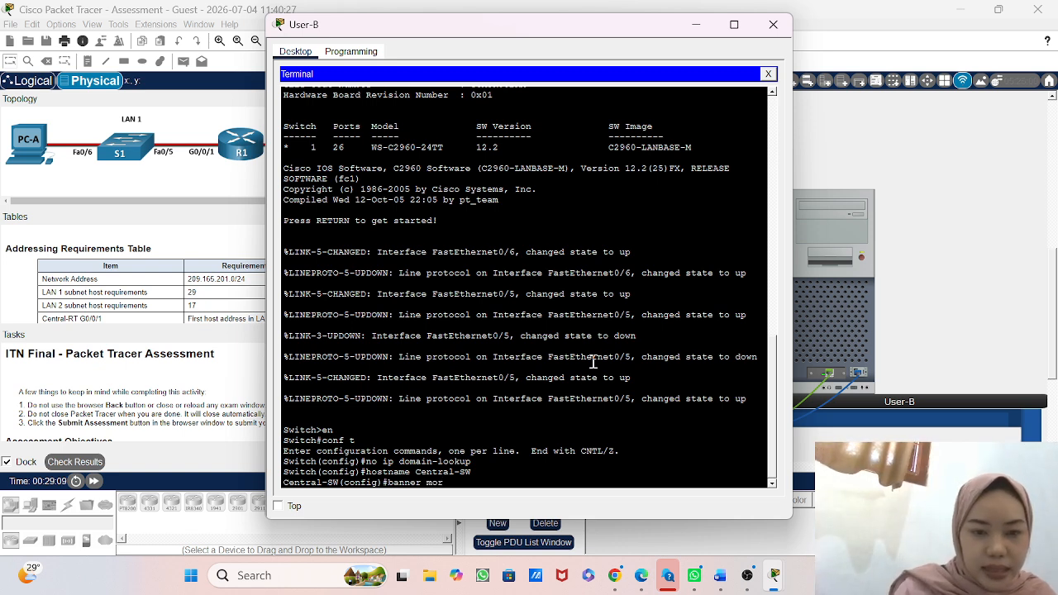
text(motd )
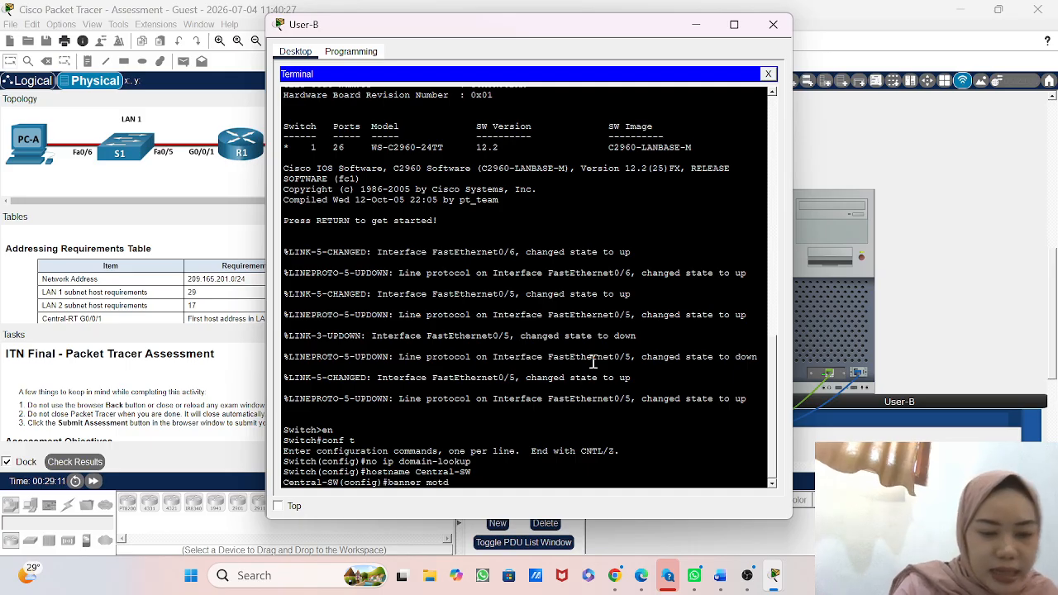
text(#)
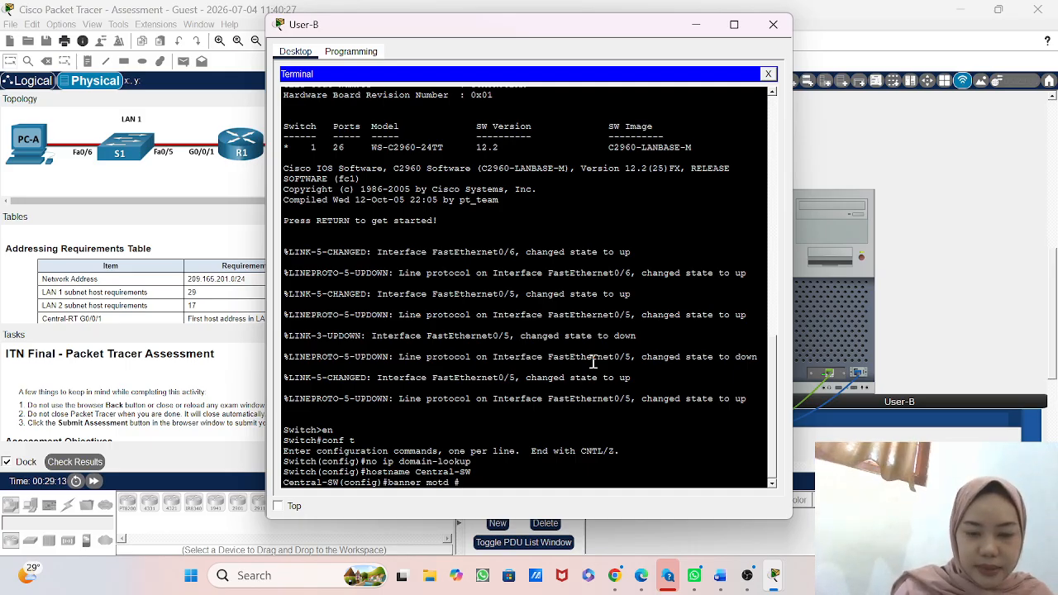
text(Una)
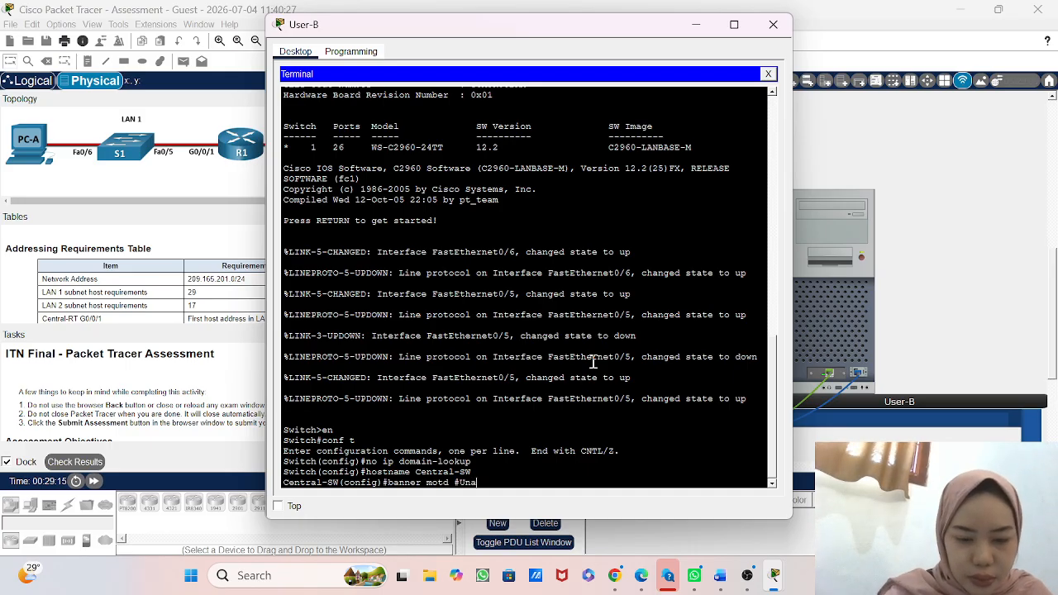
text(uthori)
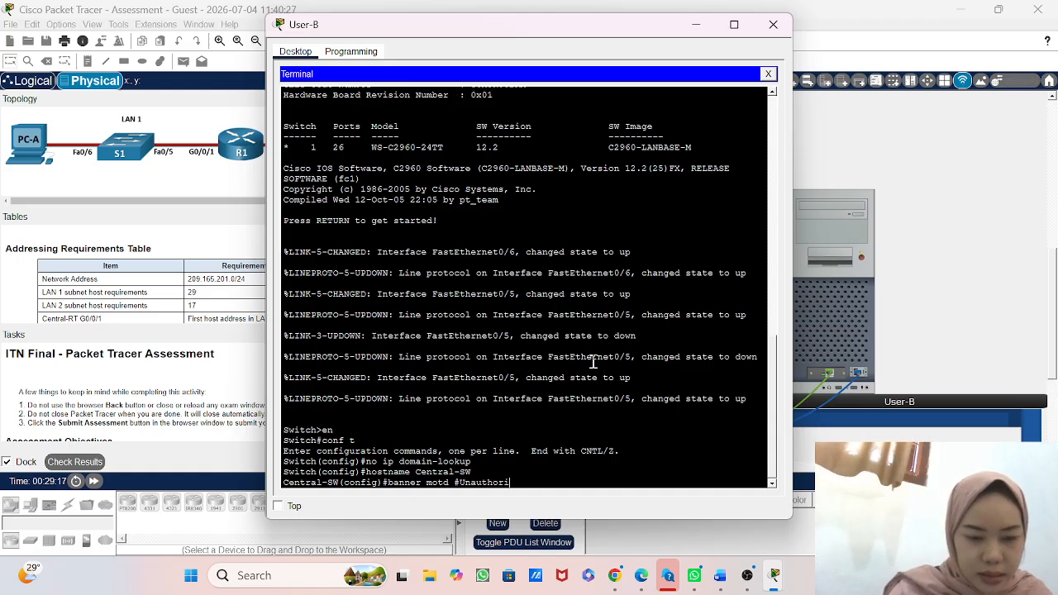
text(zed access is proh)
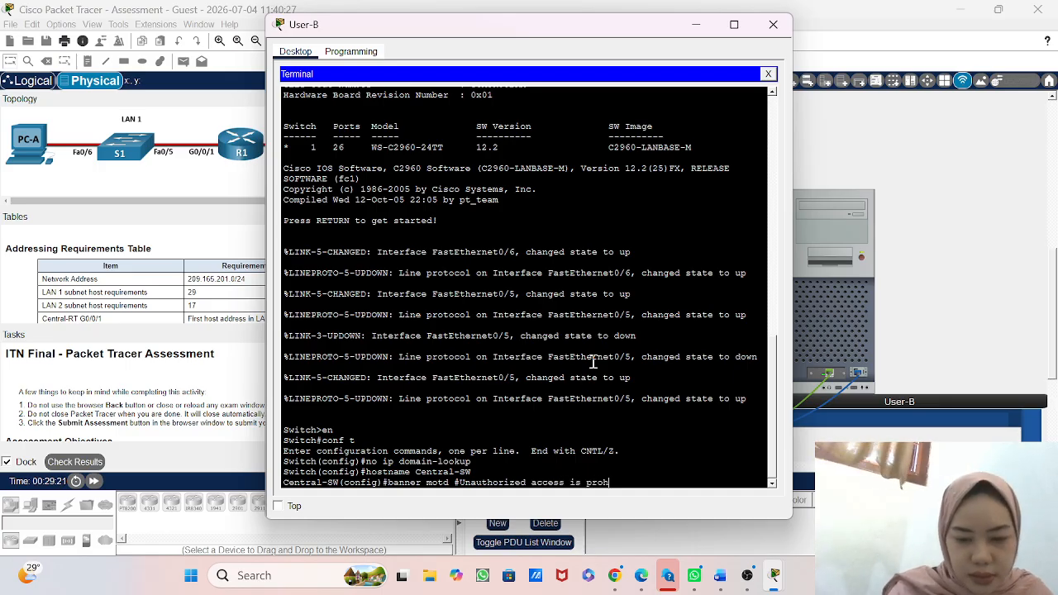
text(ibited#)
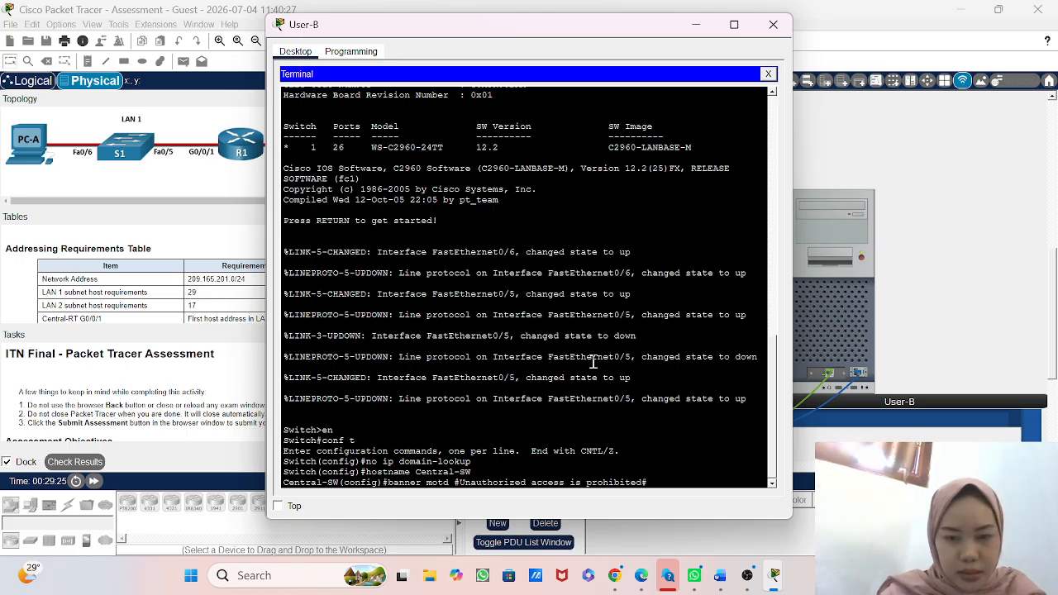
Apply the 'Unauthorized access is prohibited' MOTD banner and enter line console 0.
key(Return)
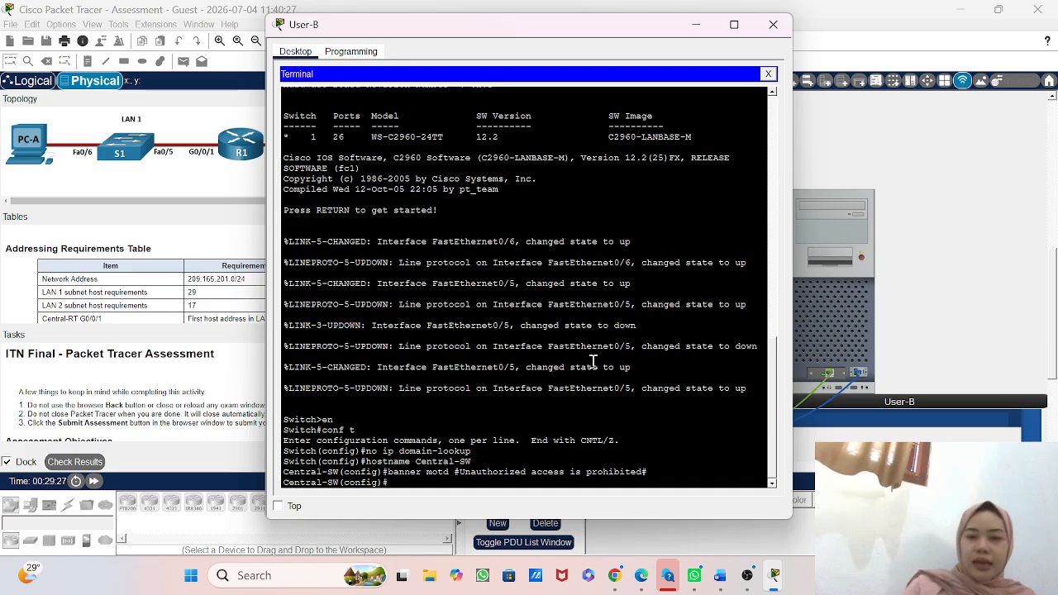
text(li)
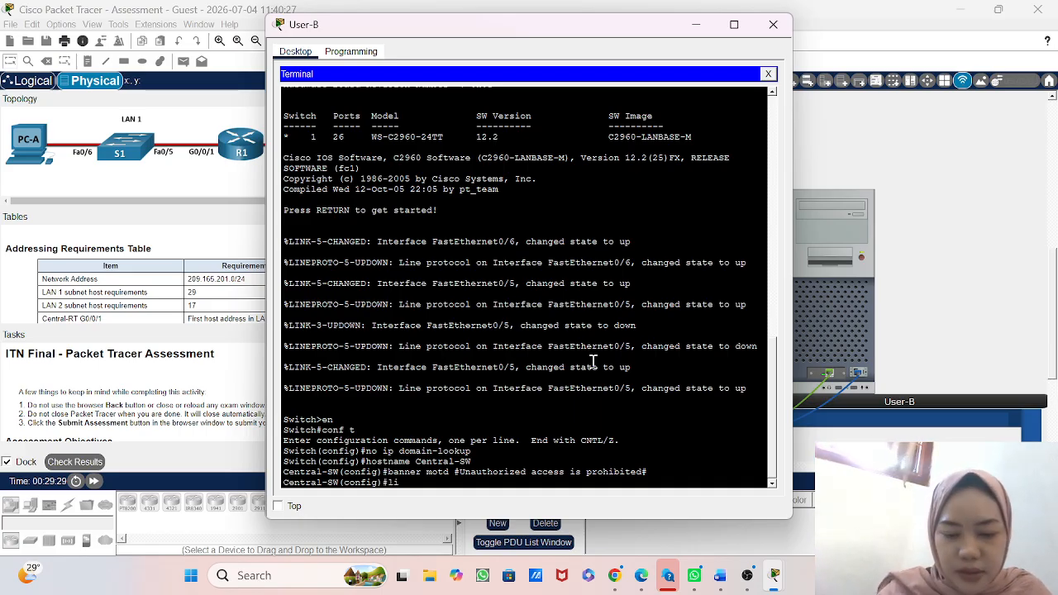
text(ne console 0)
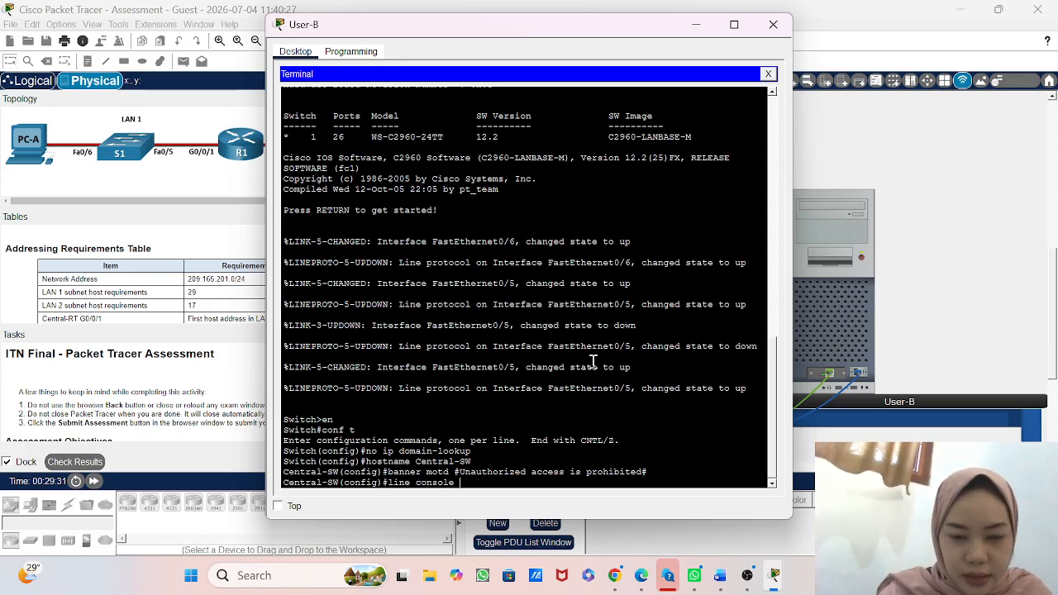
key(Return)
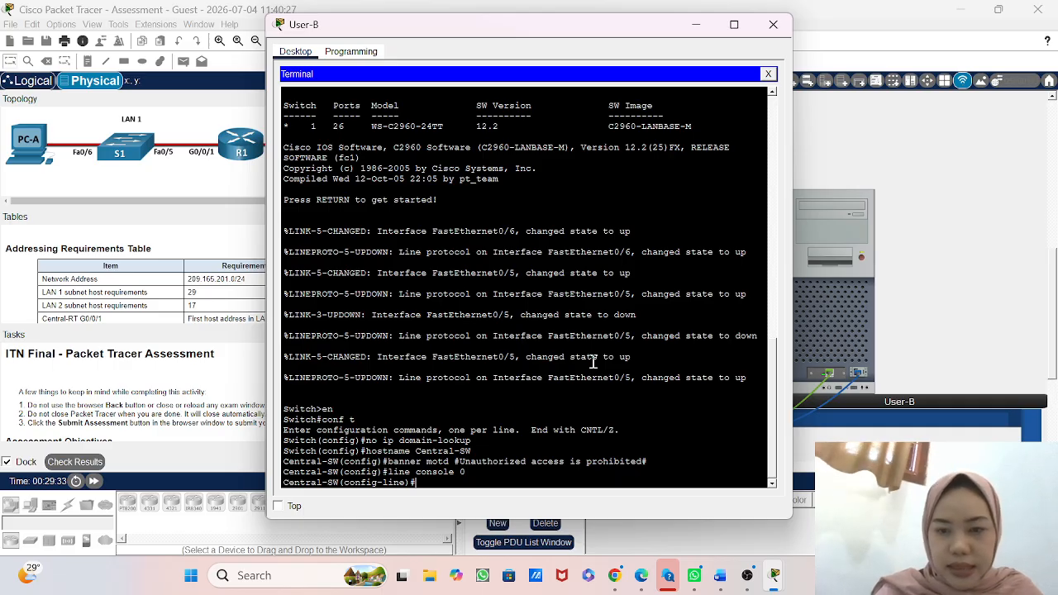
Set a console line password, require login, and return to global configuration.
text(password)
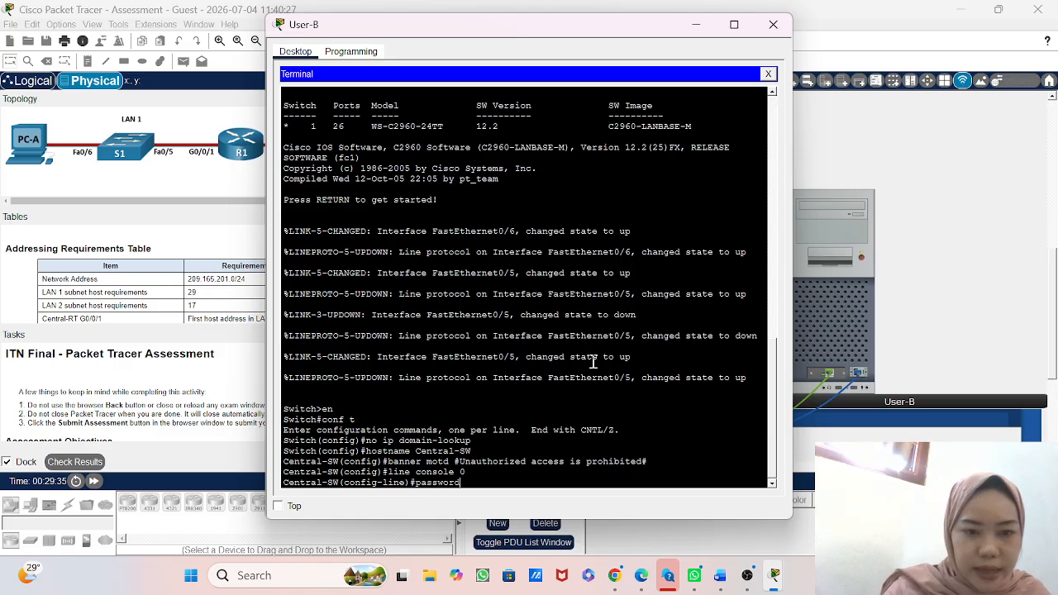
text( C)
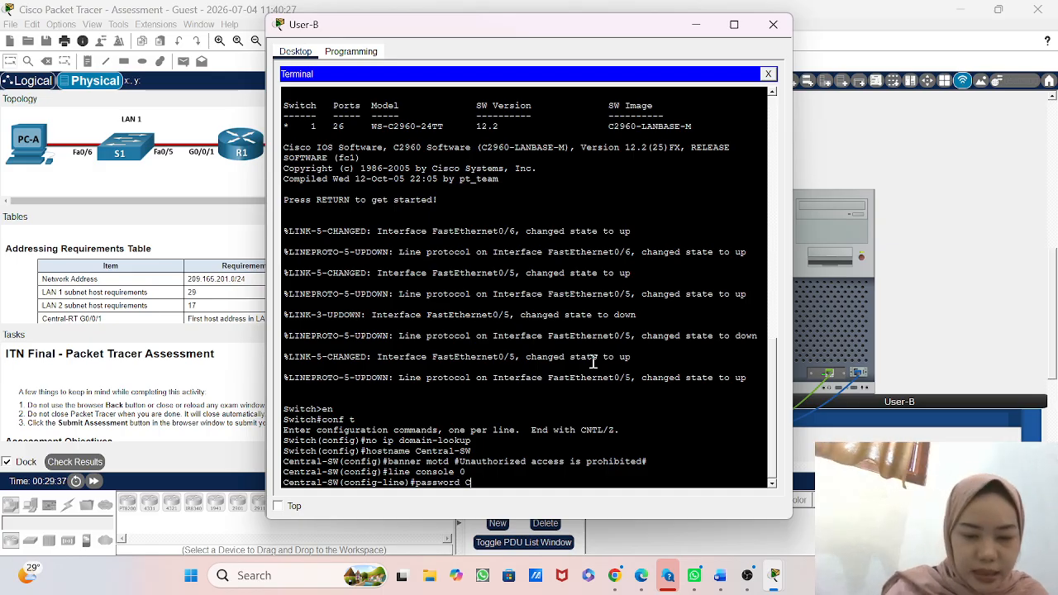
text(@)
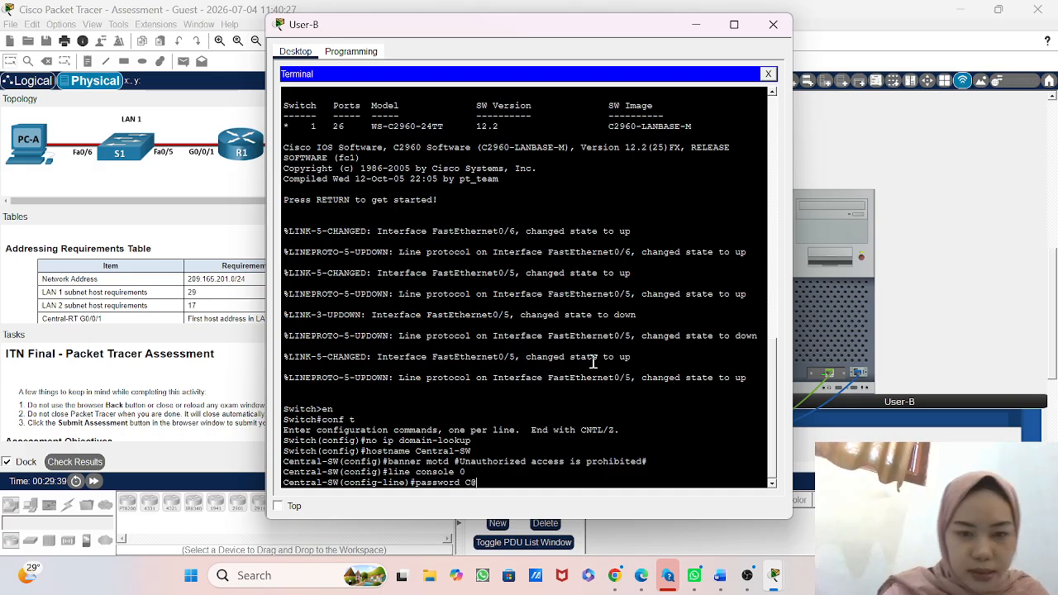
text(nsp)
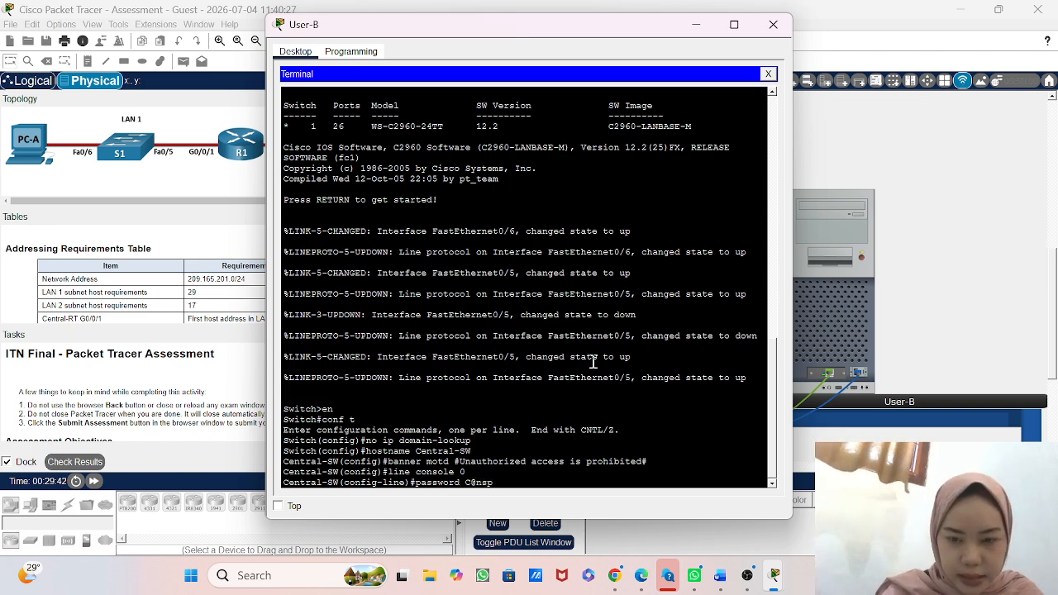
key(BackSpace)
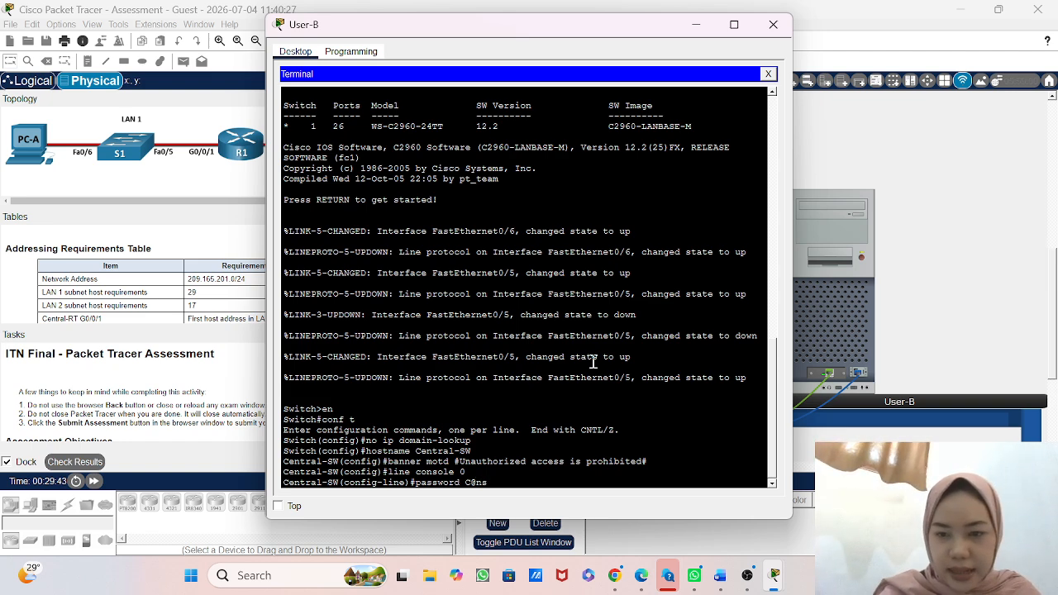
text(Passw)
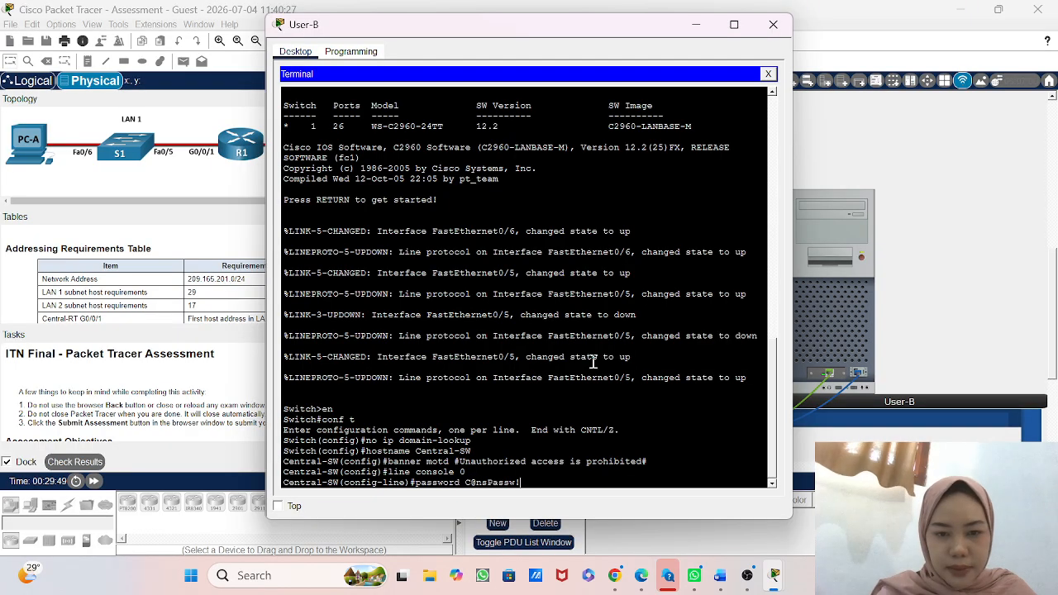
text(!)
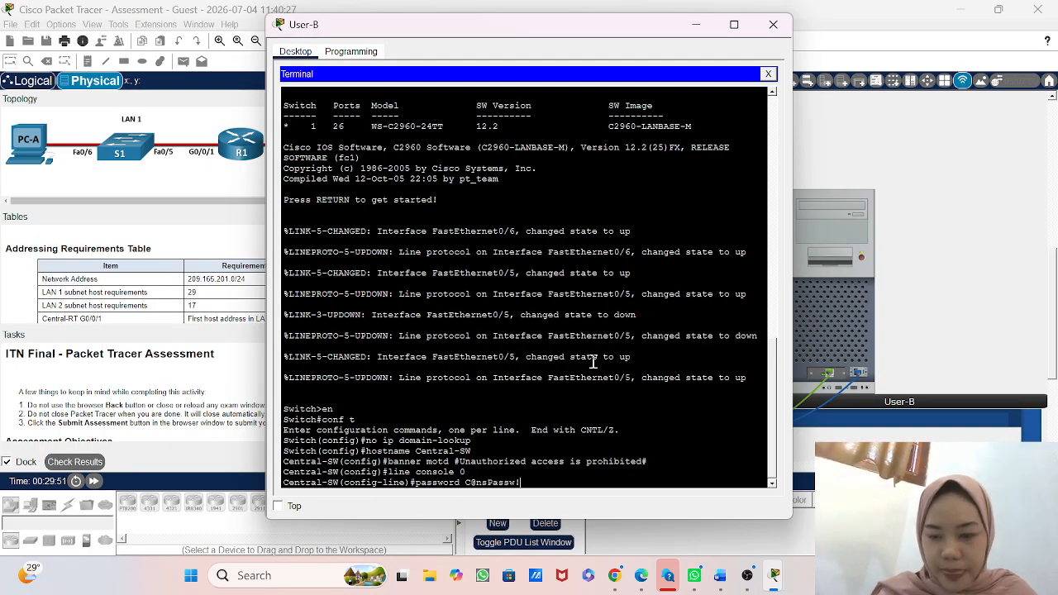
key(Return)
text(logi)
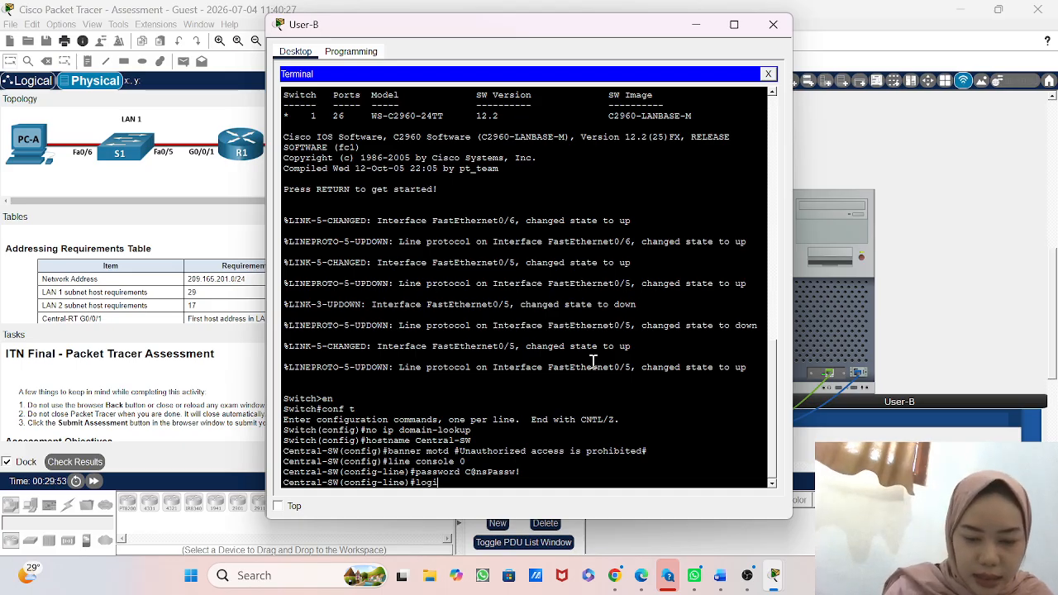
text(n)
key(Return)
text(exit)
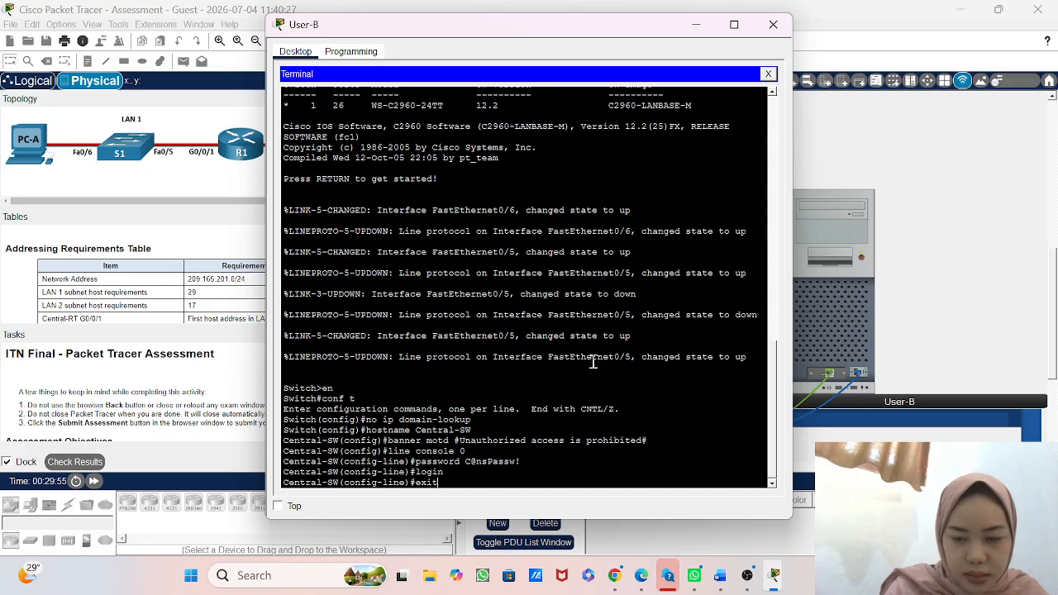
key(Return)
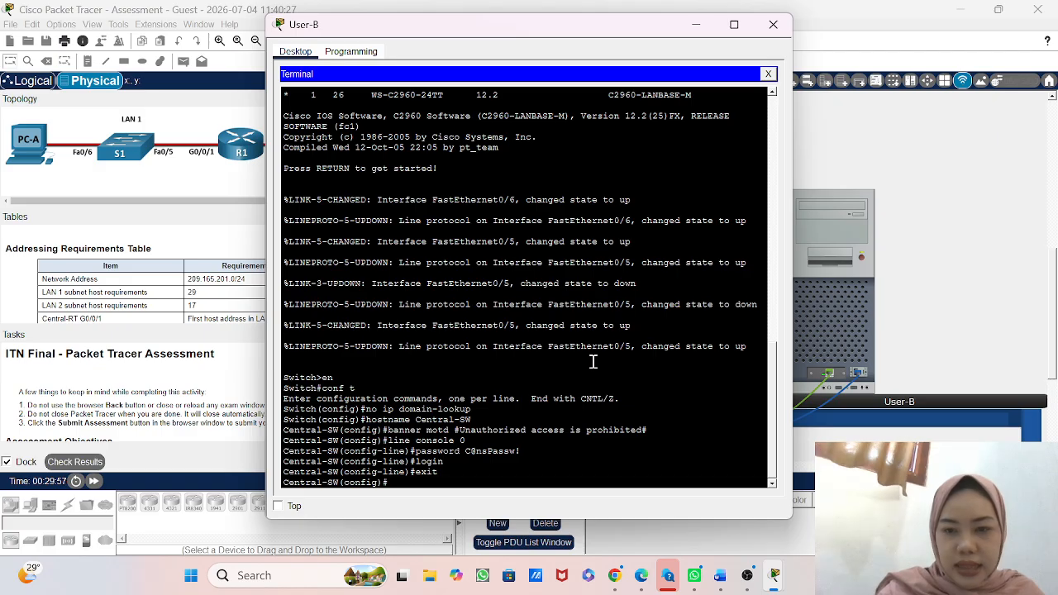
Configure an enable secret password on Central-SW, correcting typos along the way.
text(ena)
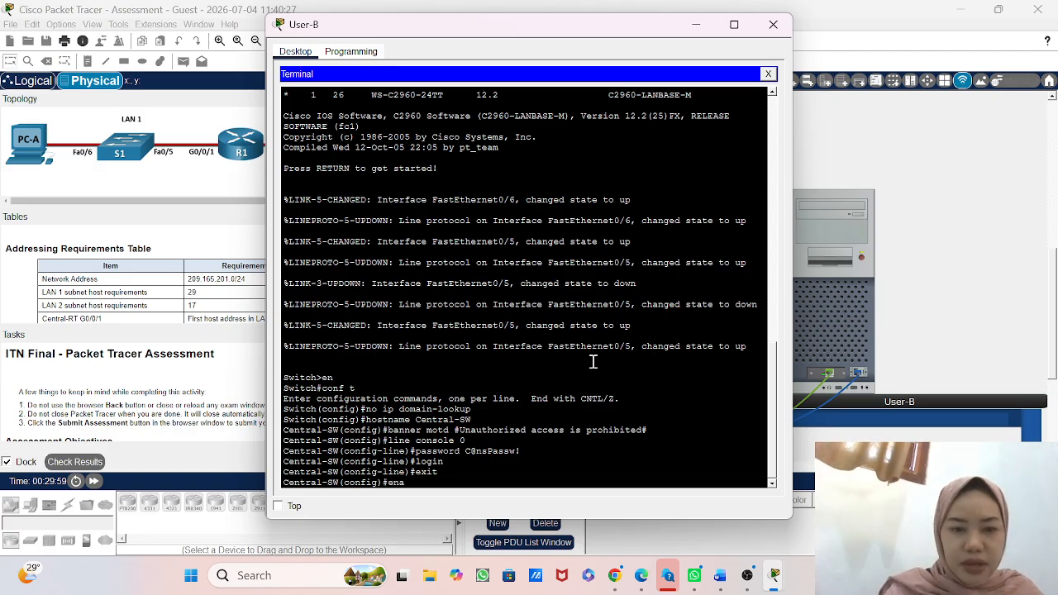
text(v)
text(ble sce)
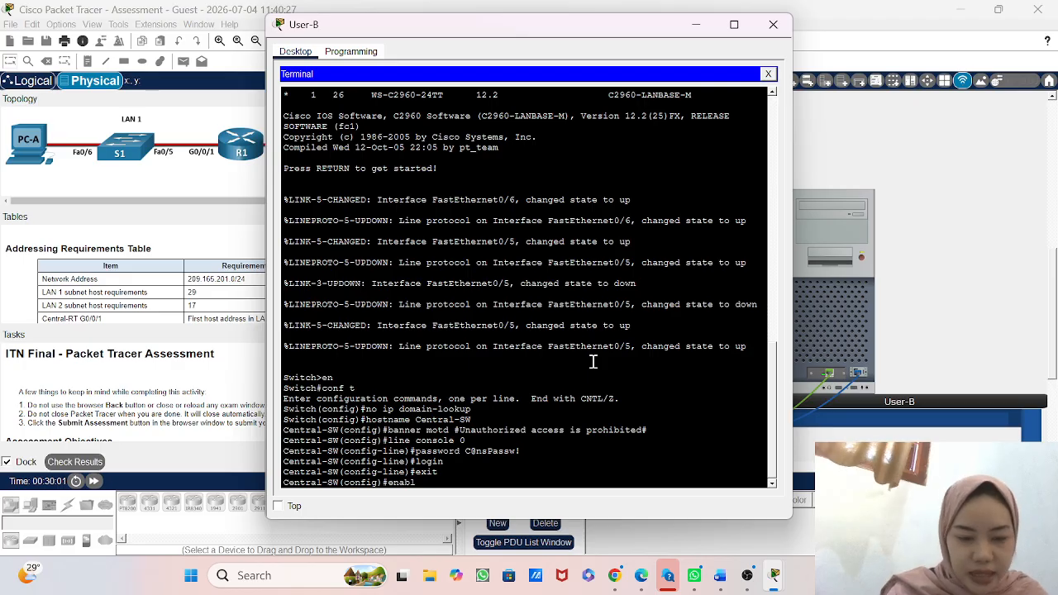
key(BackSpace)
key(BackSpace)
text(e secret)
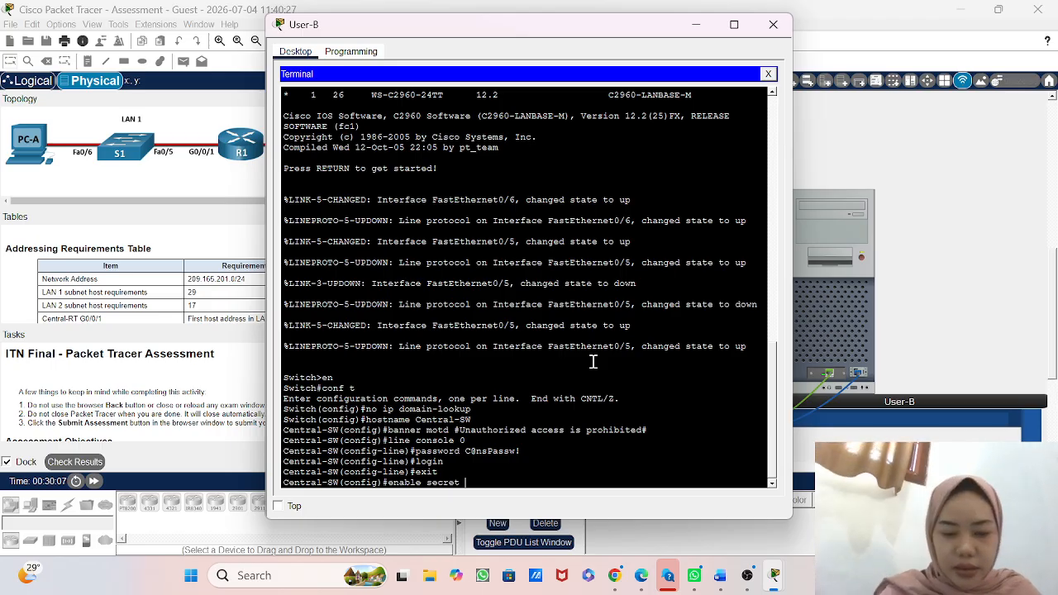
text( Dont)
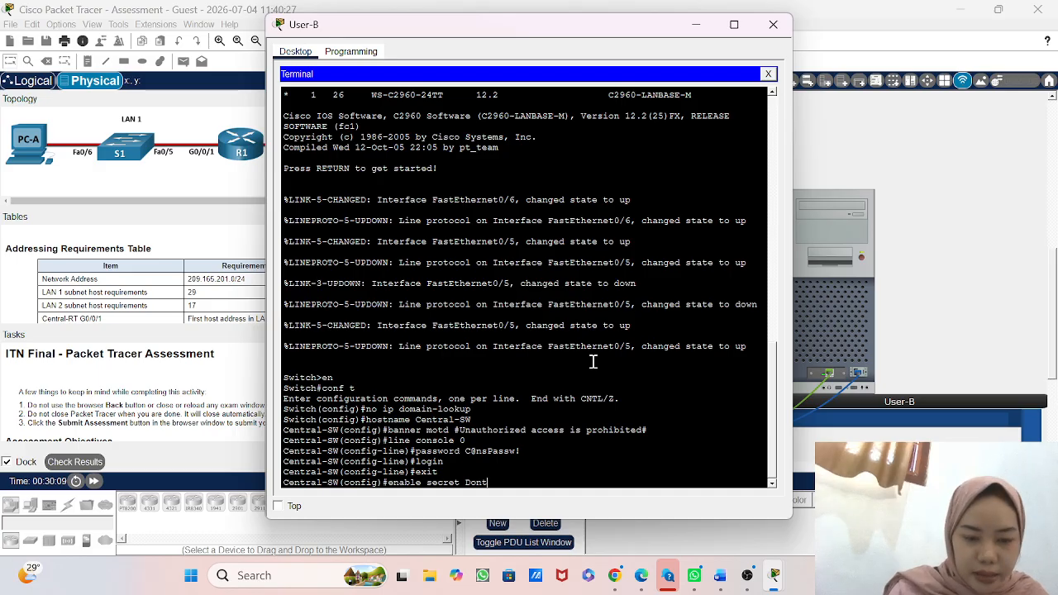
text(Talk)
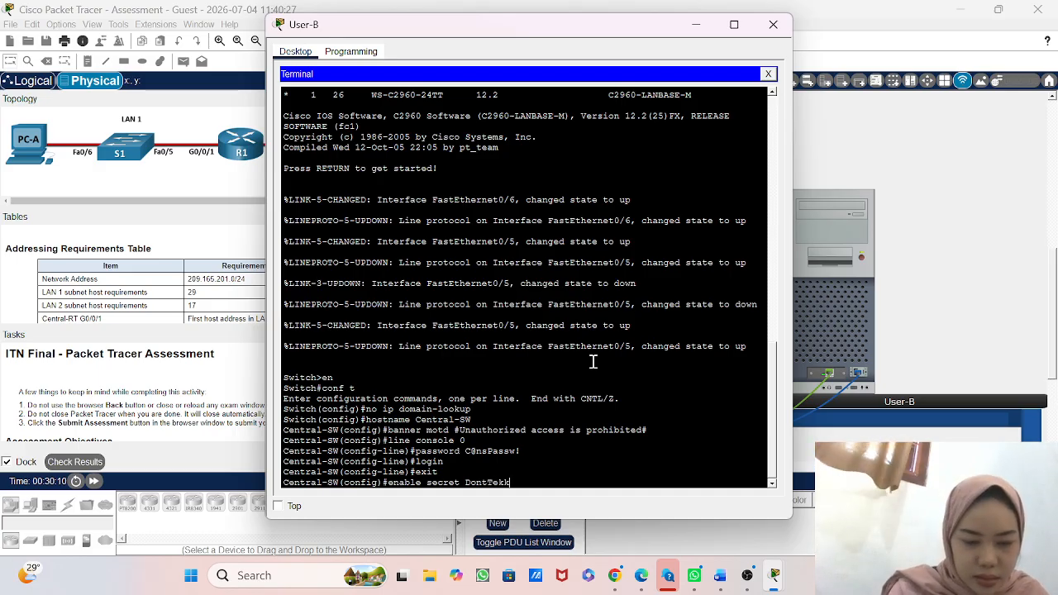
text(Any)
text(l)
key(BackSpace)
text(one)
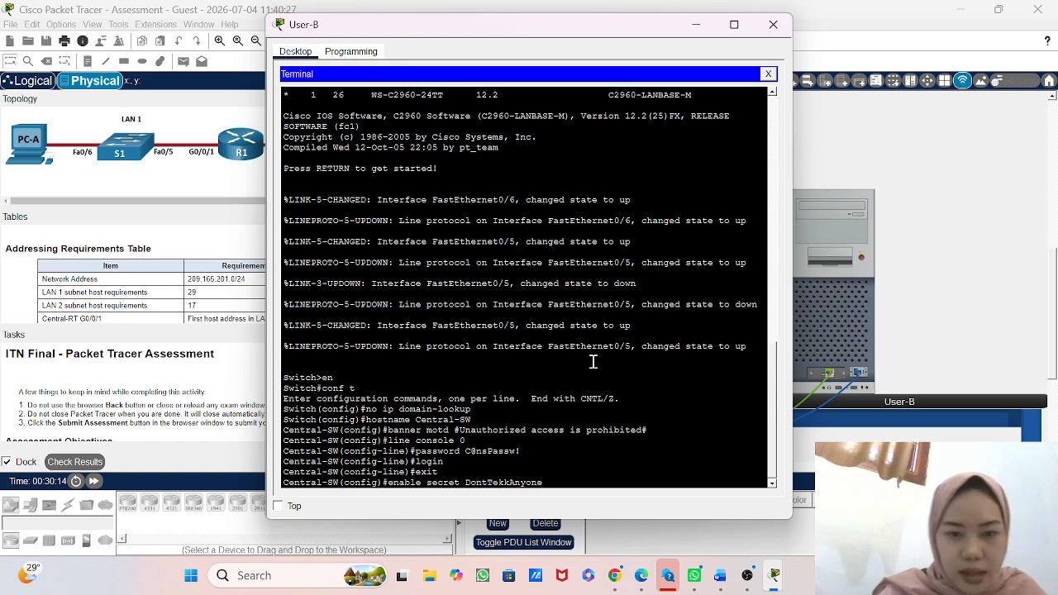
key(Left)
key(Left)
key(BackSpace)
key(BackSpace)
text(ll)
key(Right)
key(Right)
key(Right)
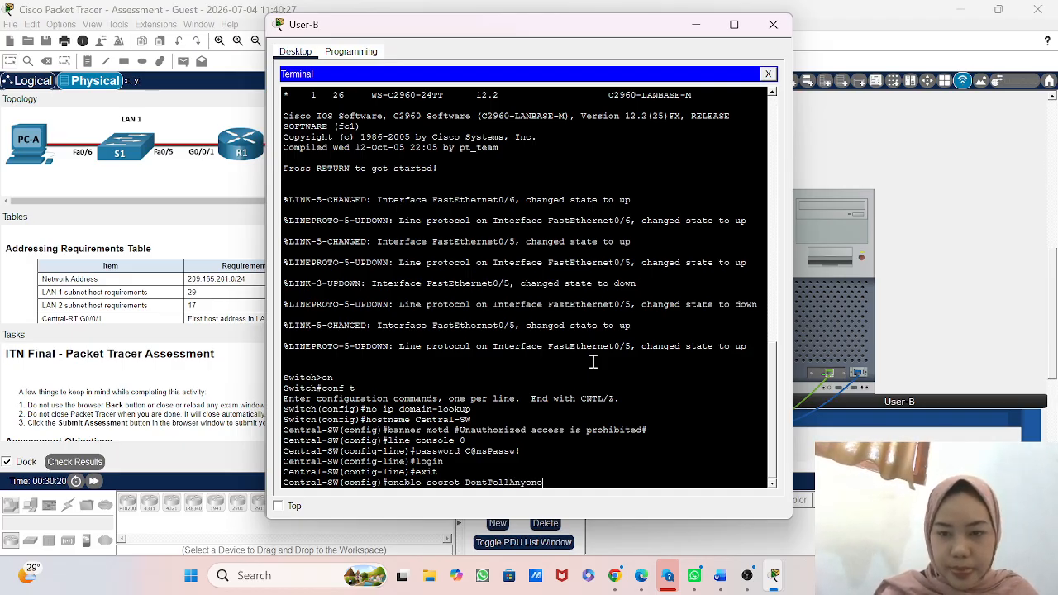
key(Return)
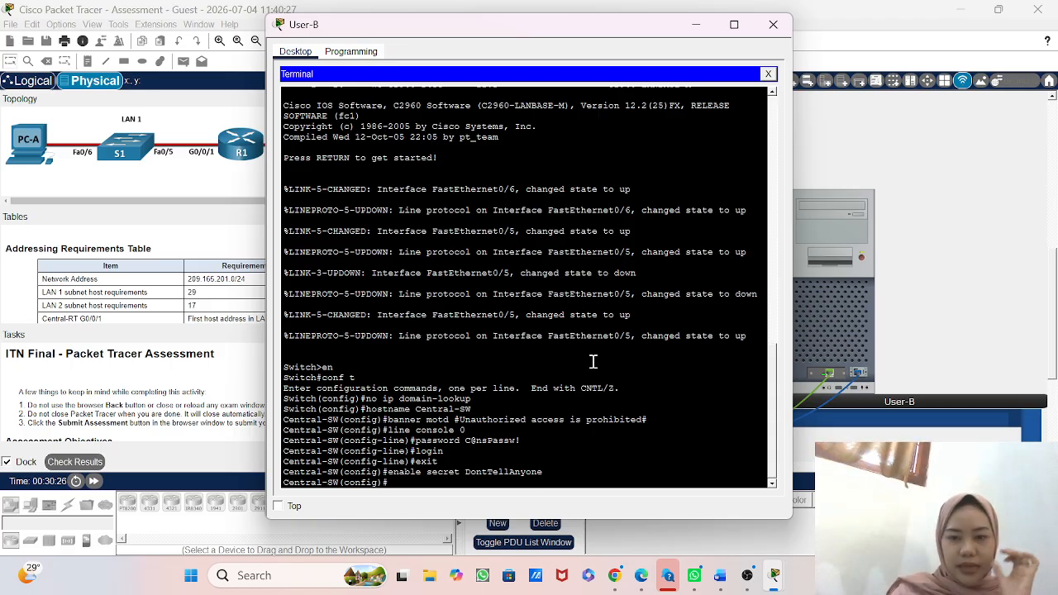
Turn on service password-encryption and begin setting domain name netsec.com.
text(servic)
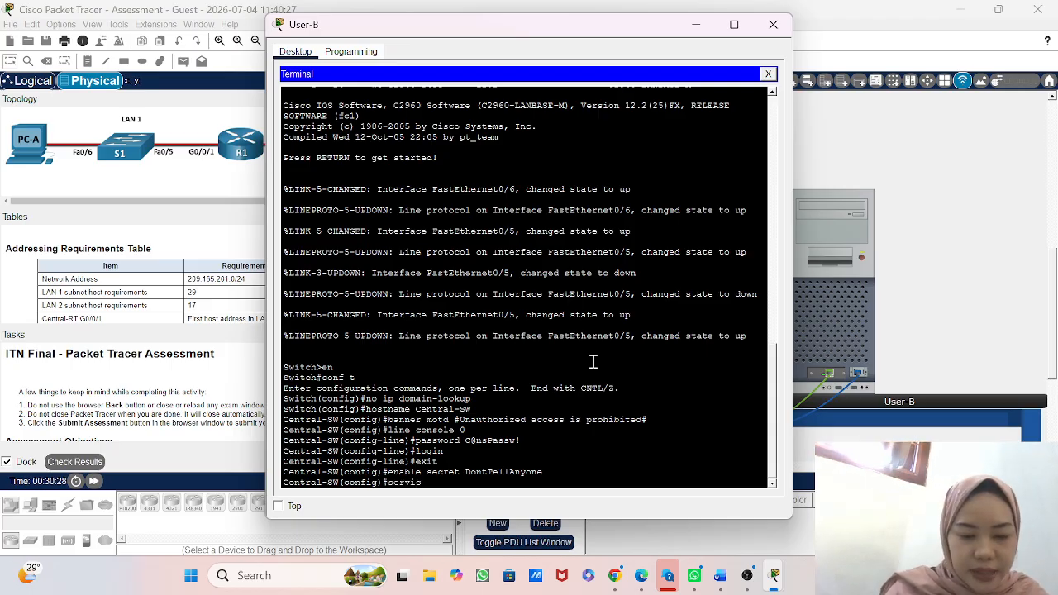
text(e passwor)
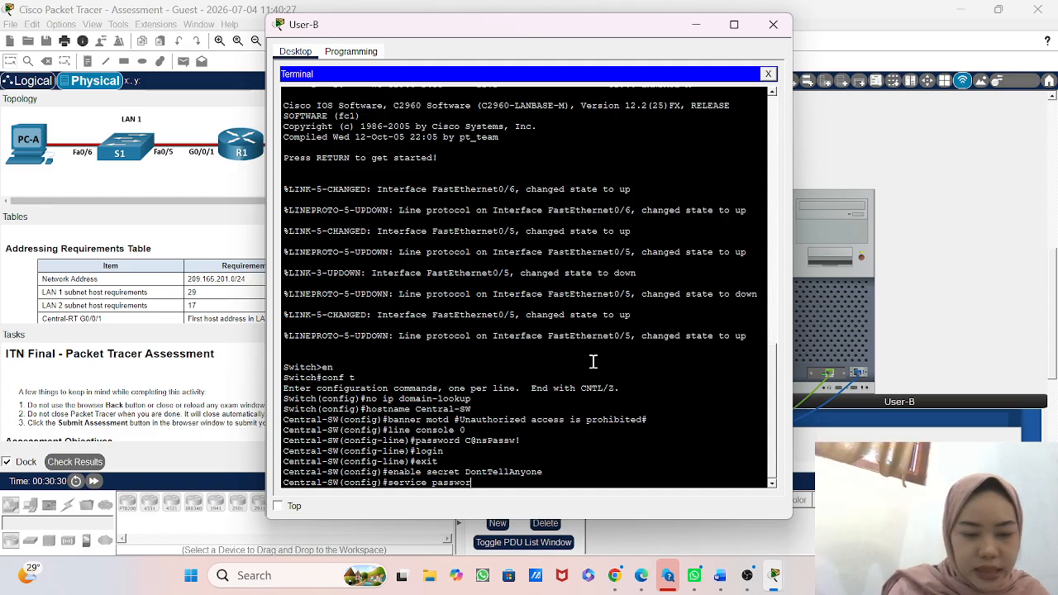
text(d-enc)
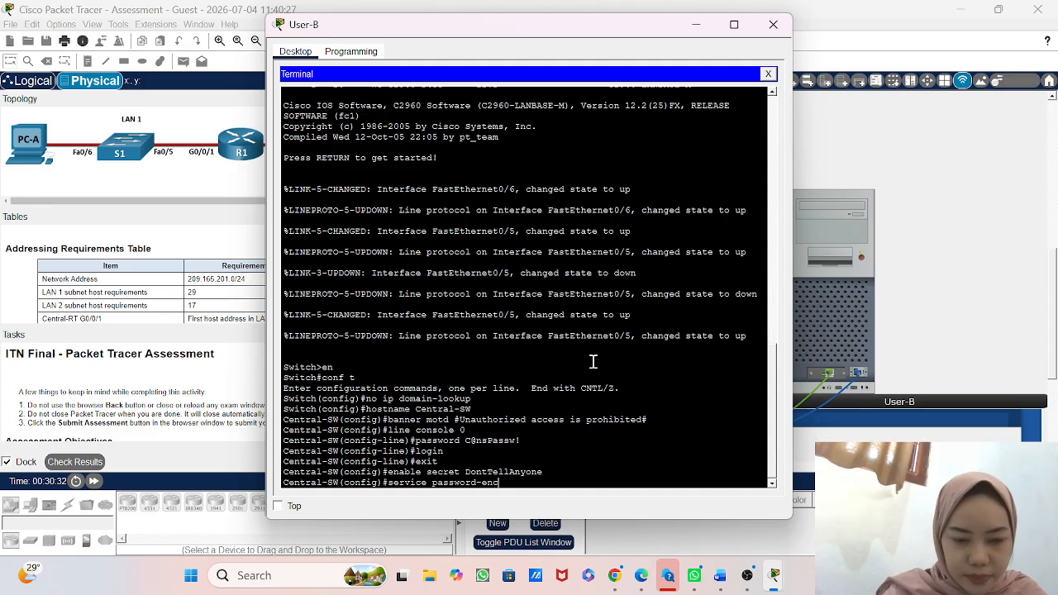
text(ryption)
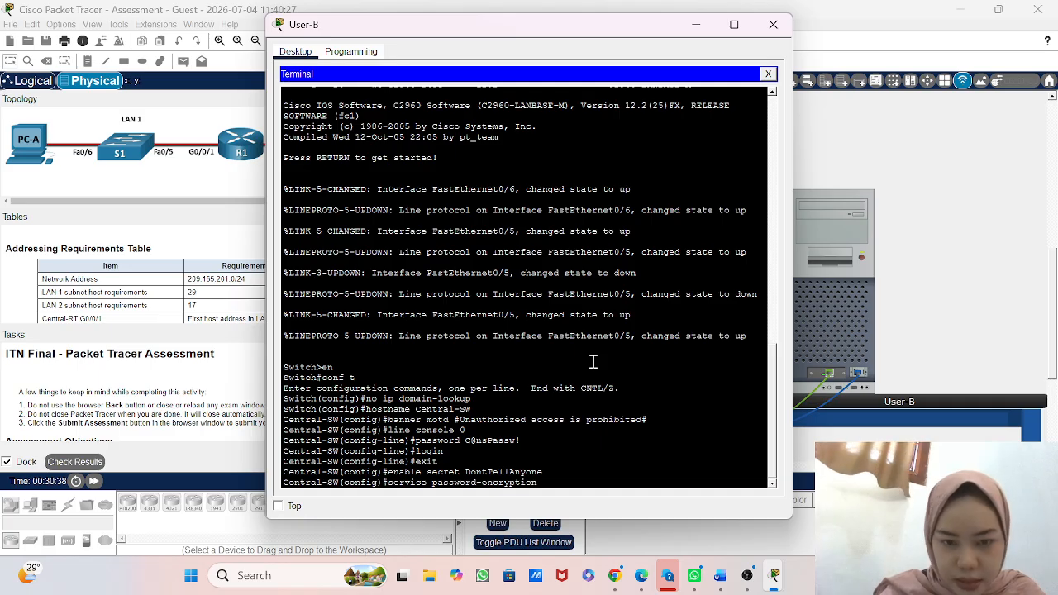
key(Return)
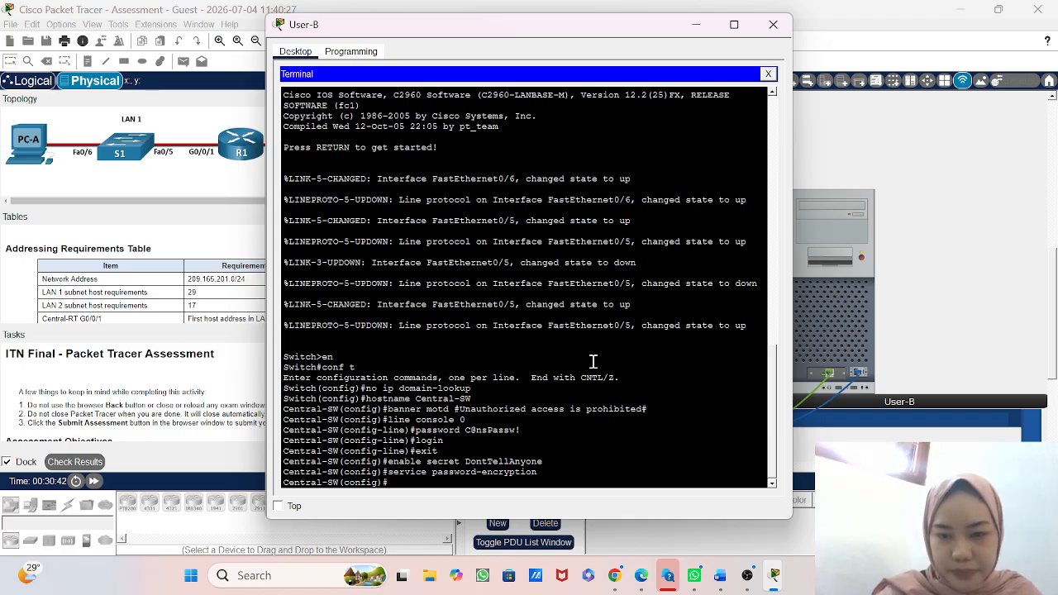
text(ip doma)
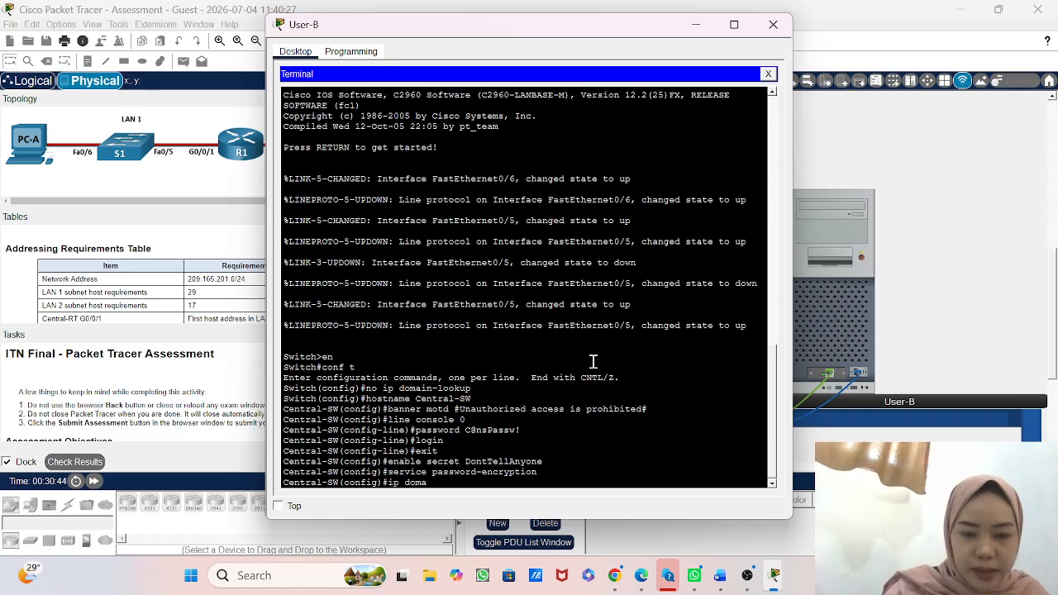
text(in-name )
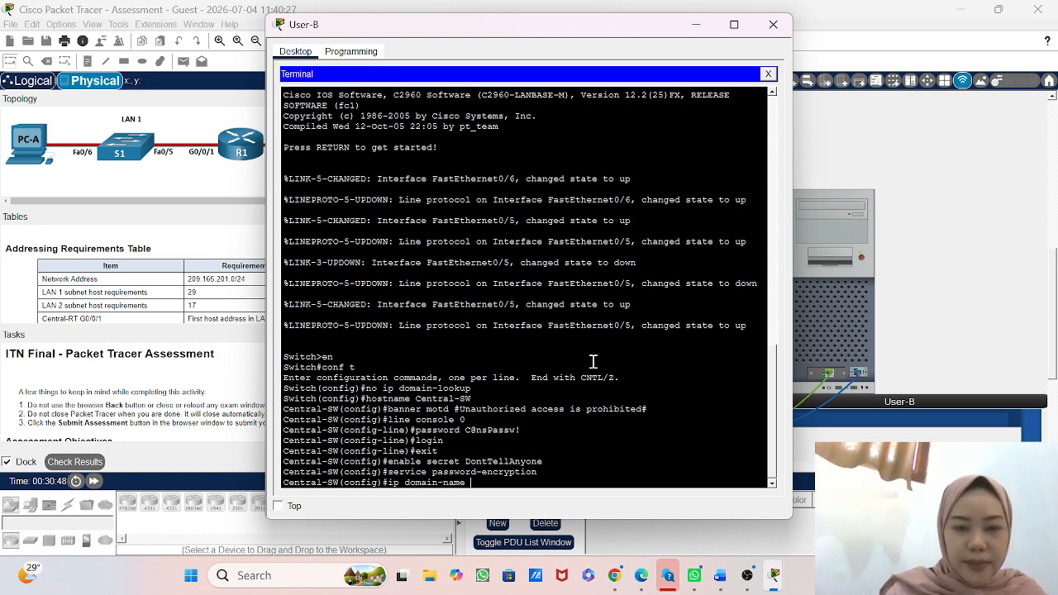
text(ne)
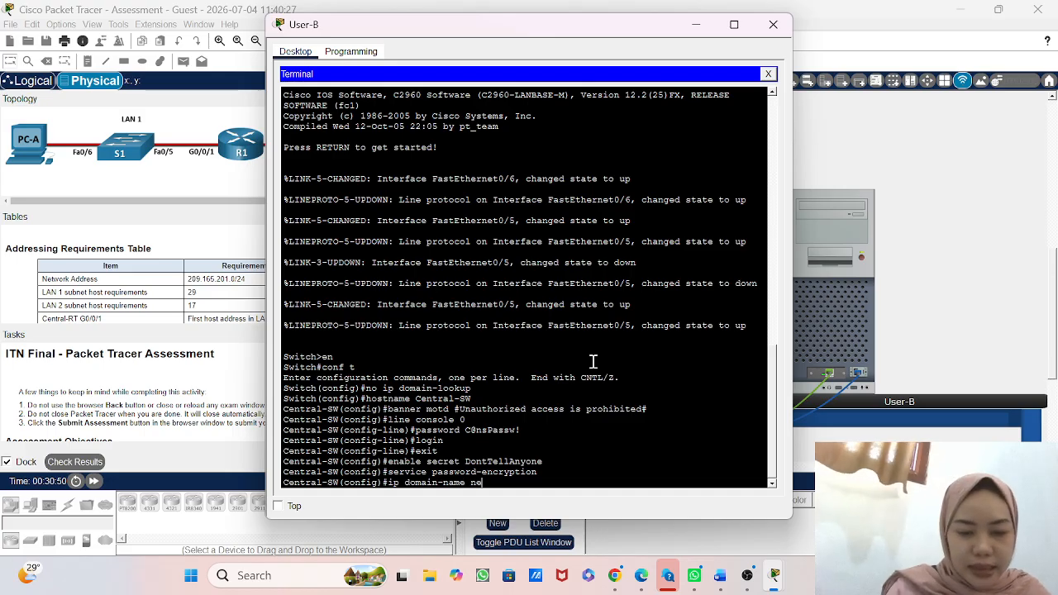
text(tsec.com)
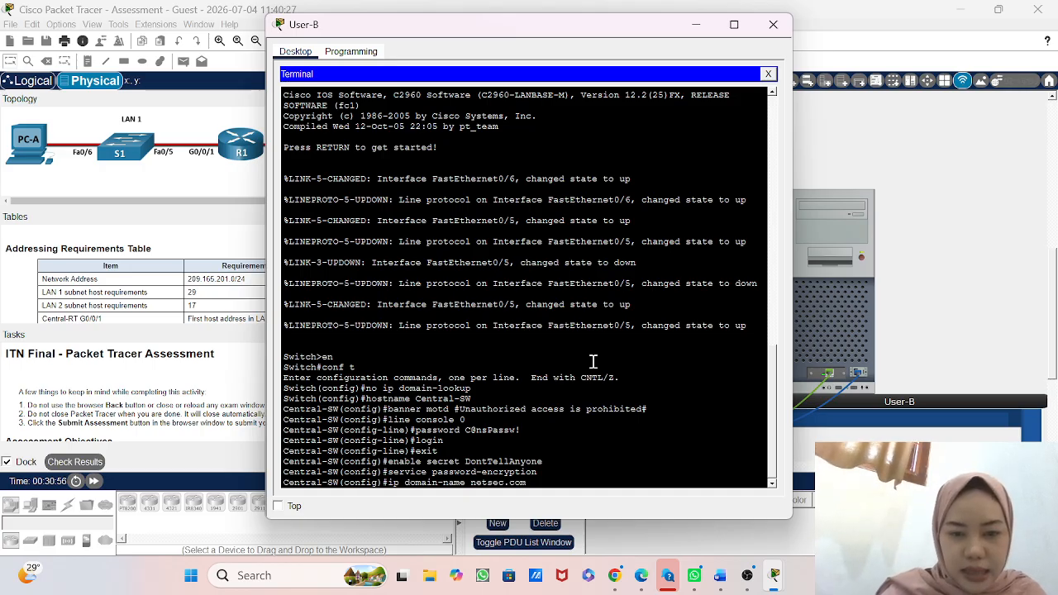
Apply domain name netsec.com and create local user netadmin with a secret password.
key(Return)
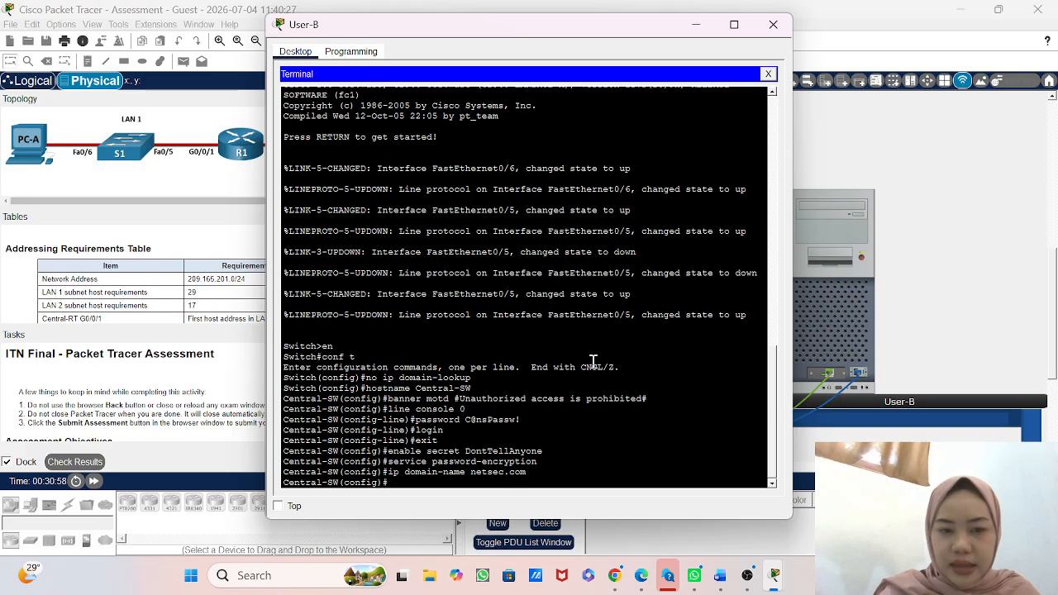
text(username )
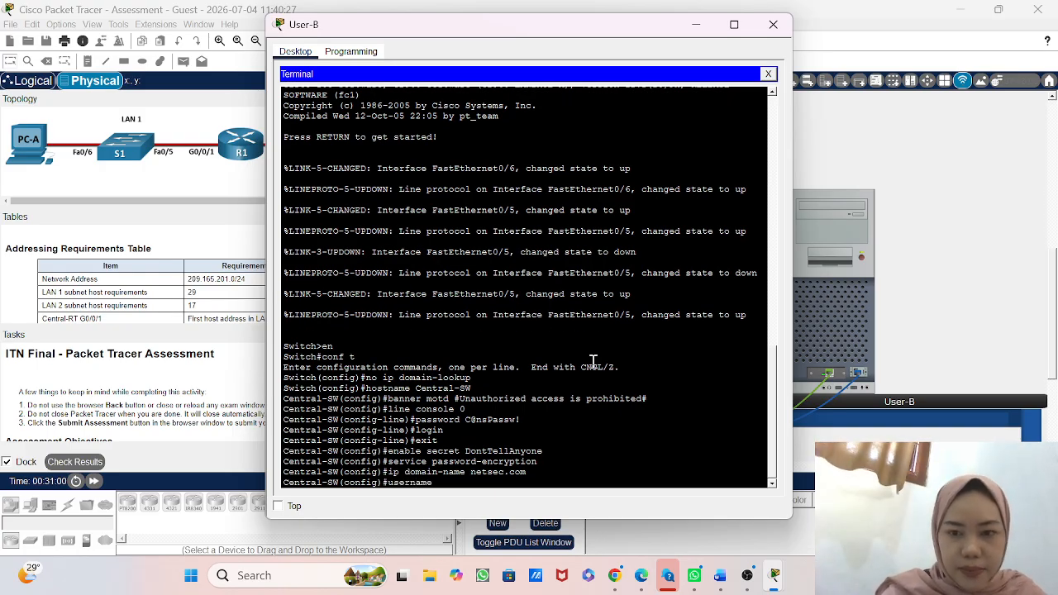
text(netadmin)
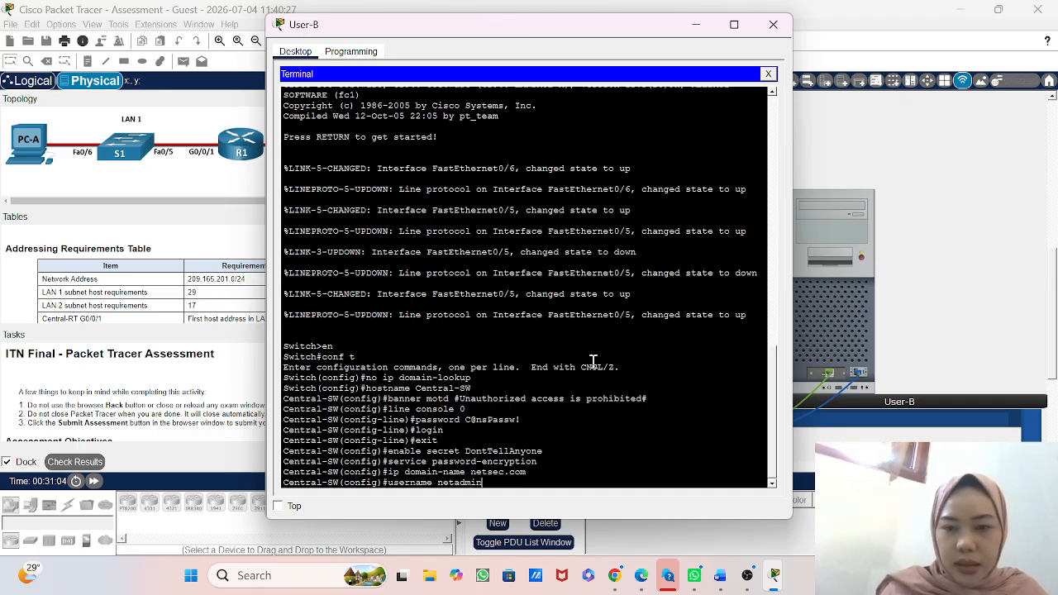
text( sec)
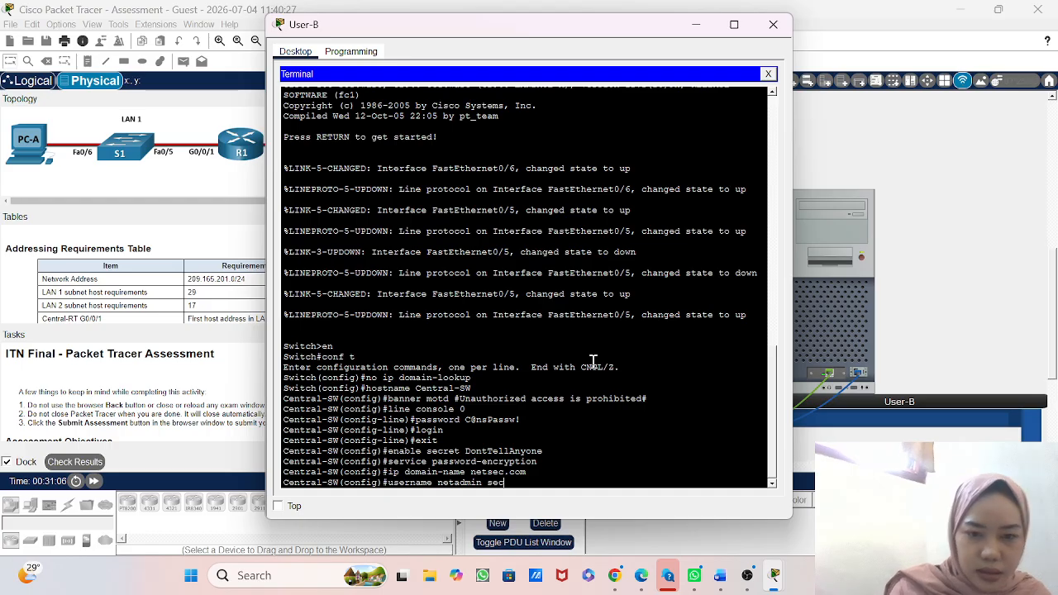
text(ret)
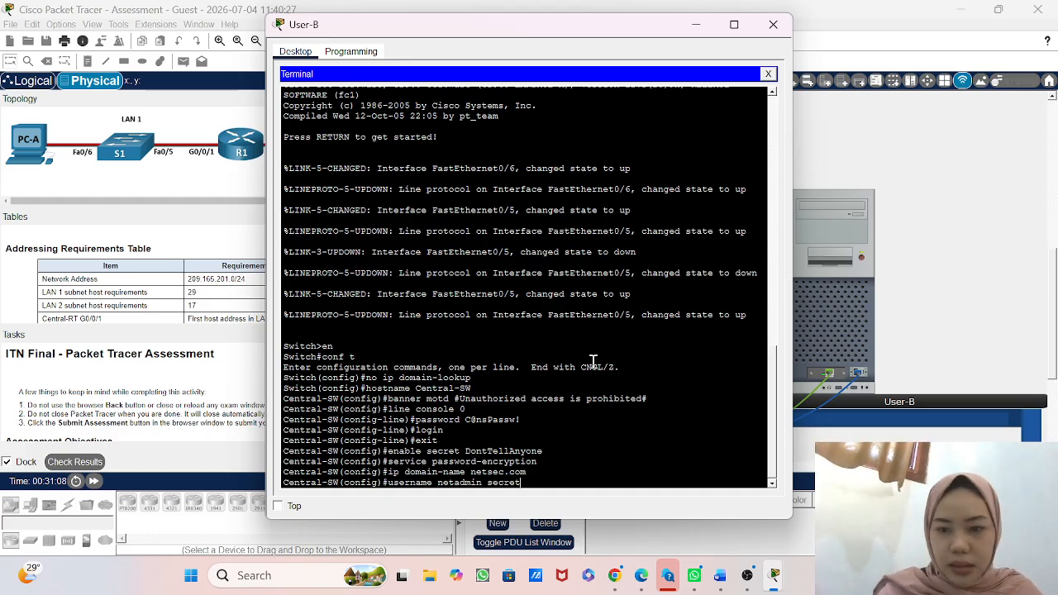
text( Ciscpo)
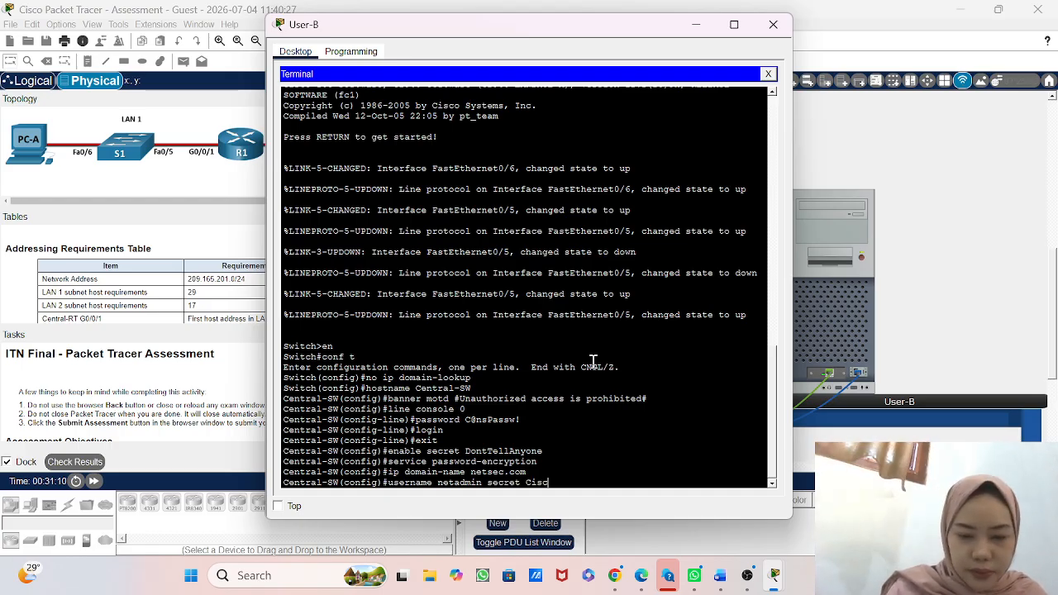
key(BackSpace)
key(BackSpace)
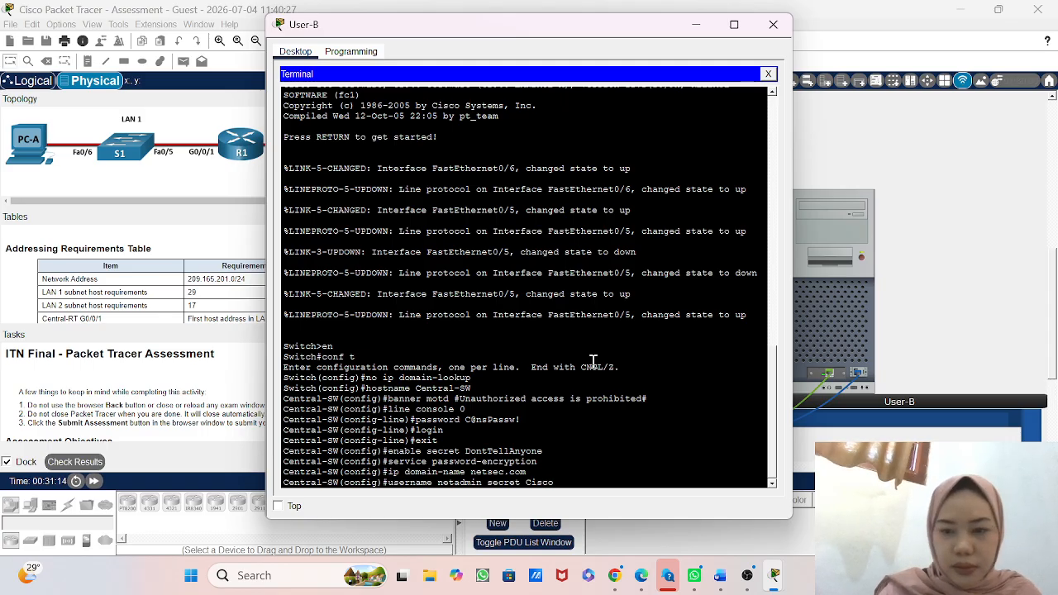
key(BackSpace)
key(BackSpace)
key(BackSpace)
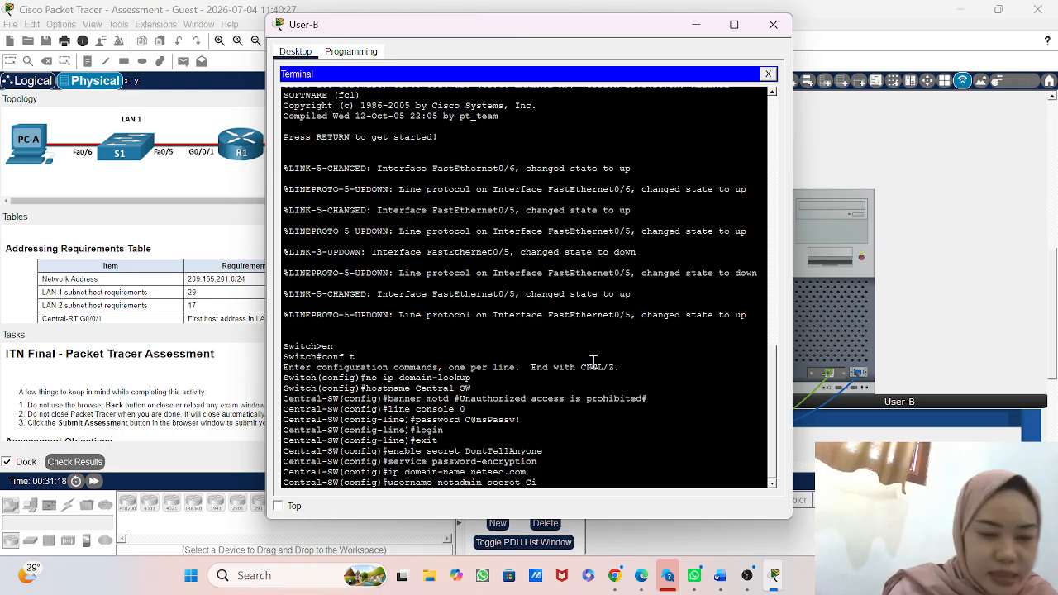
text($)
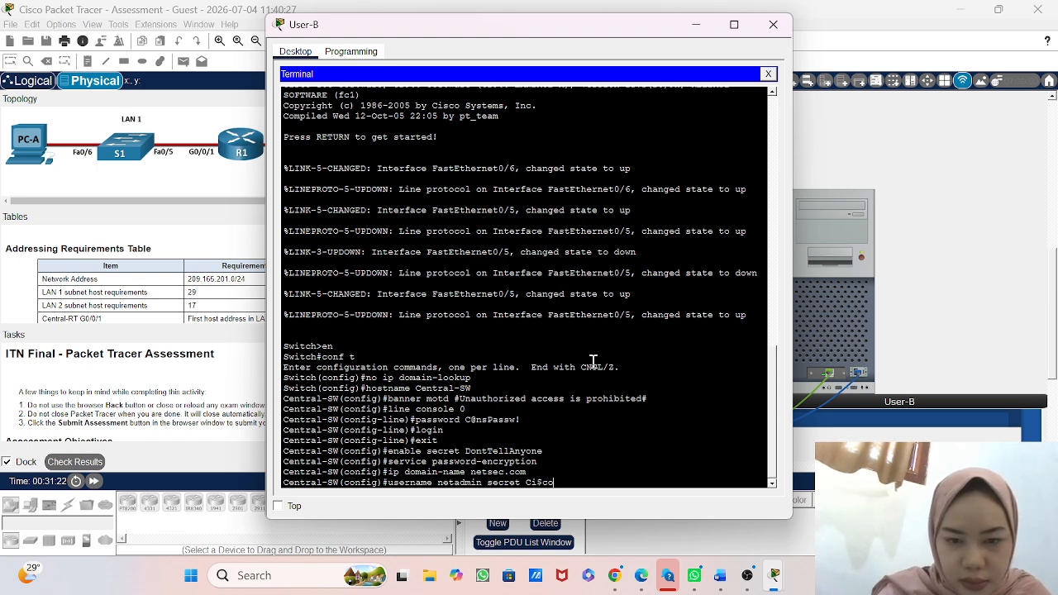
key(BackSpace)
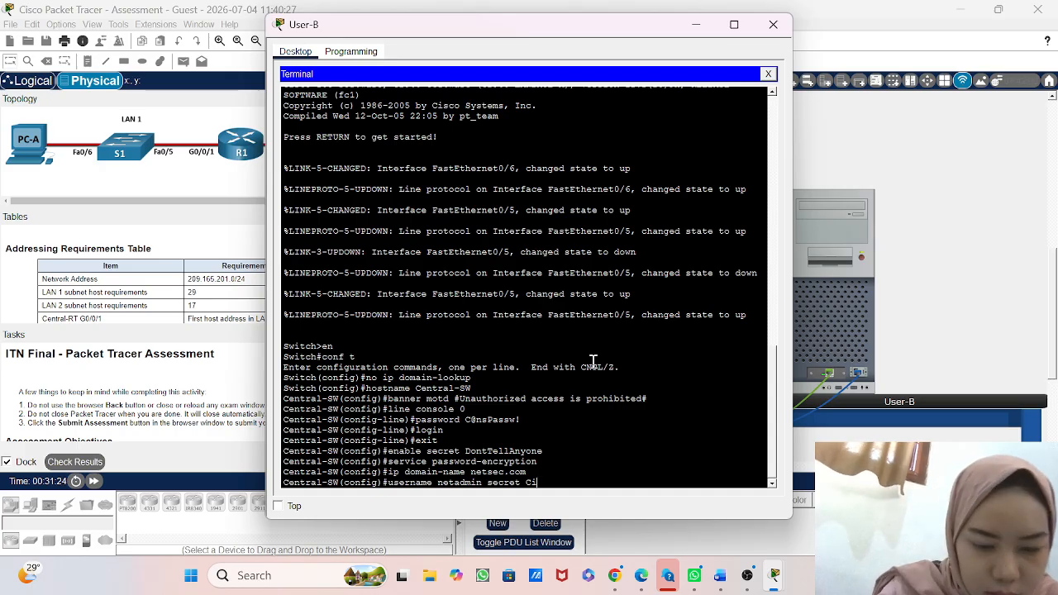
text(co1234)
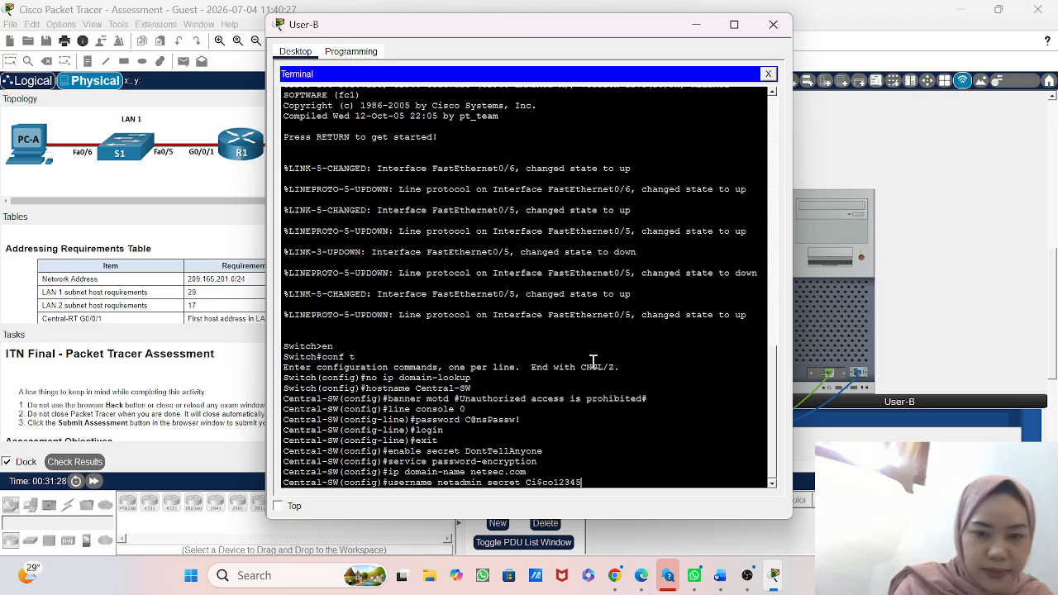
text(5)
key(Return)
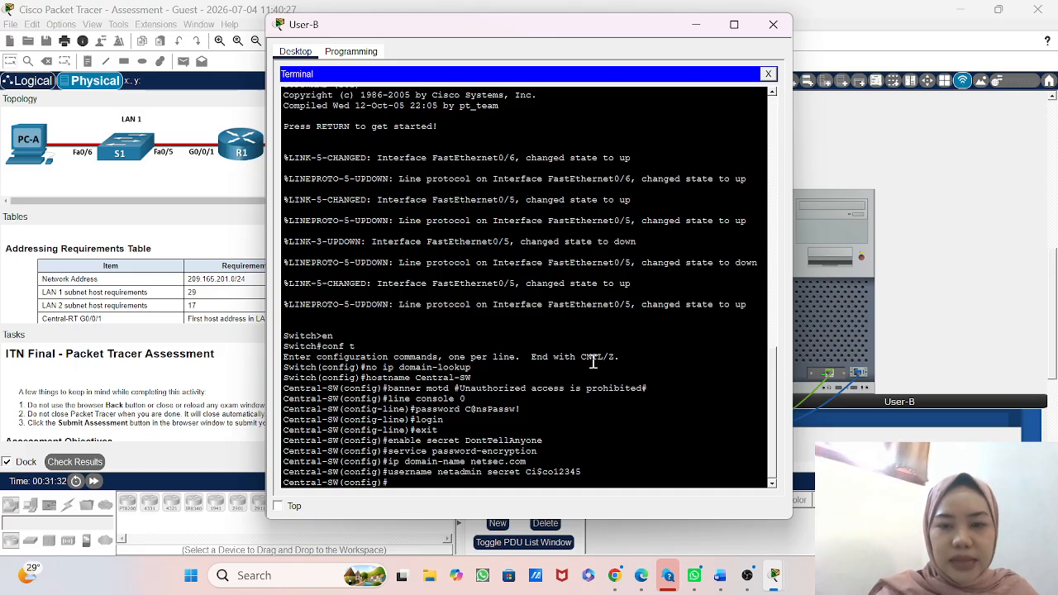
Generate RSA keys with a 1024-bit modulus to enable SSH.
text(crypt)
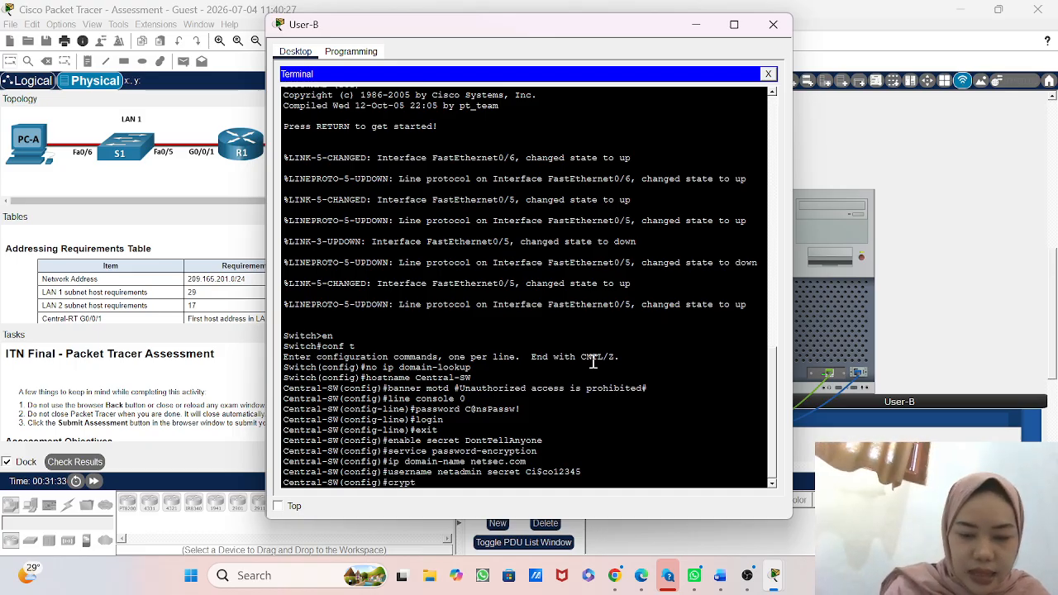
text(o)
text( key generat)
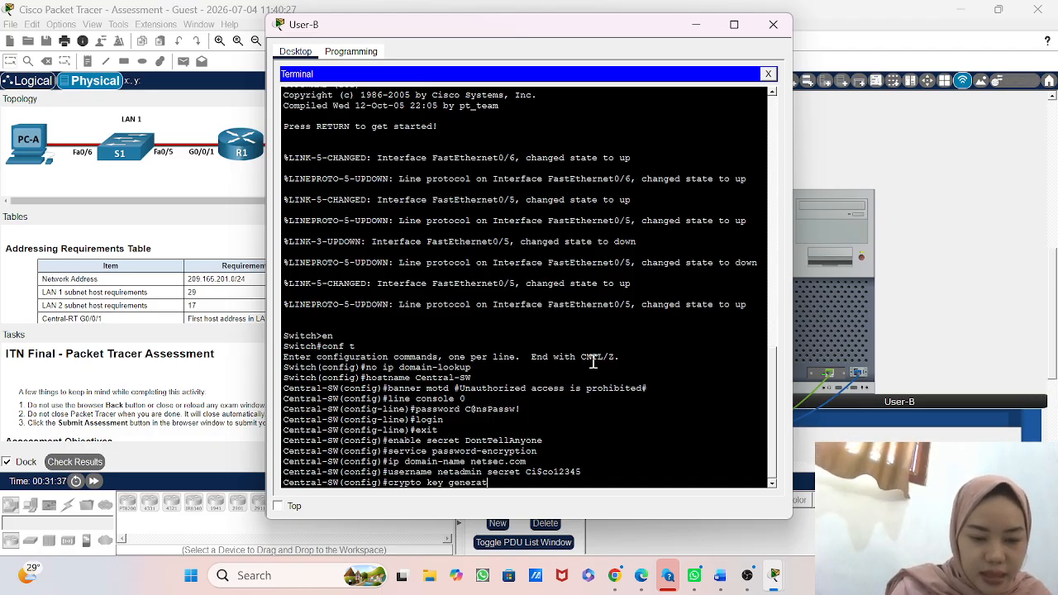
text(e rsa)
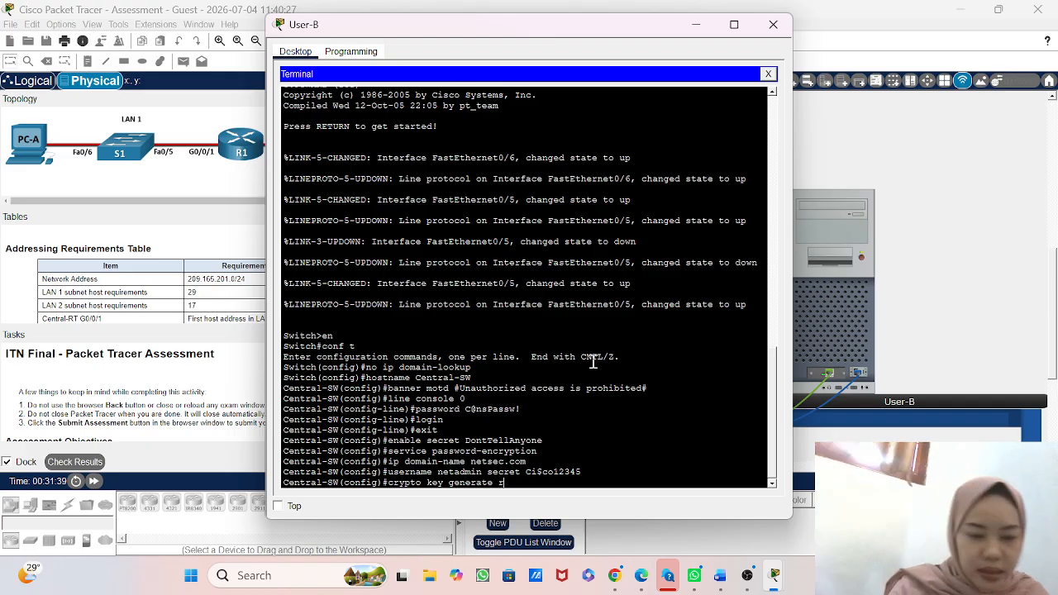
key(Return)
text(1024)
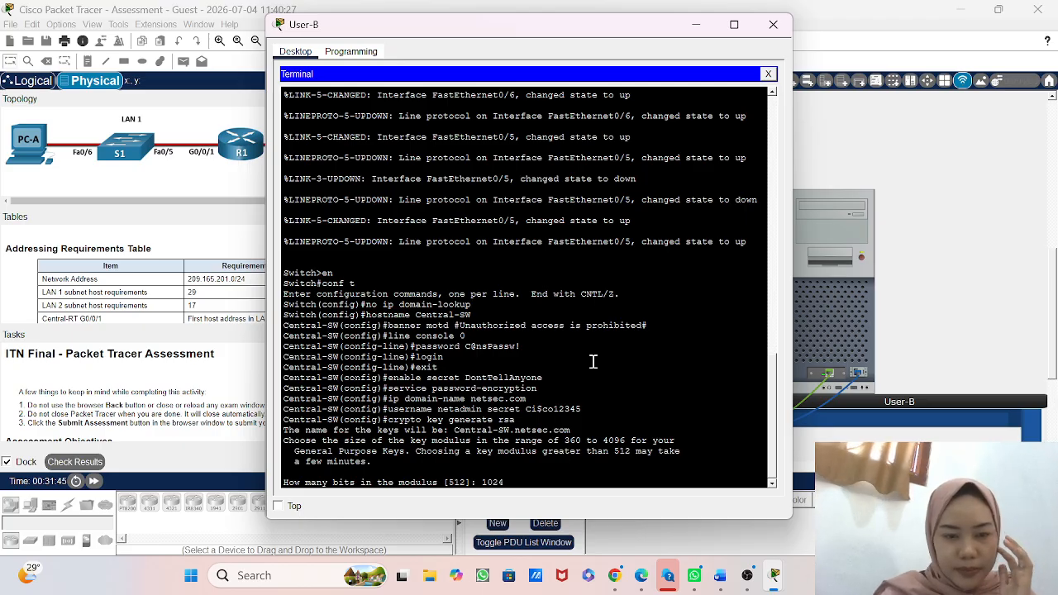
key(Return)
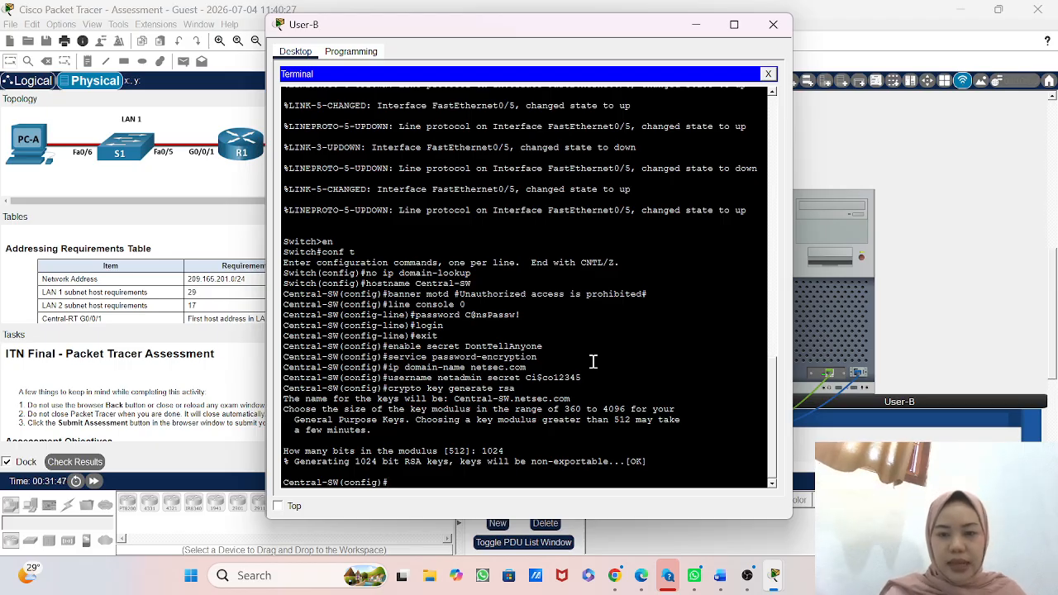
Restrict vty lines 0–15 to SSH with local logins, then return to global mode.
text(line)
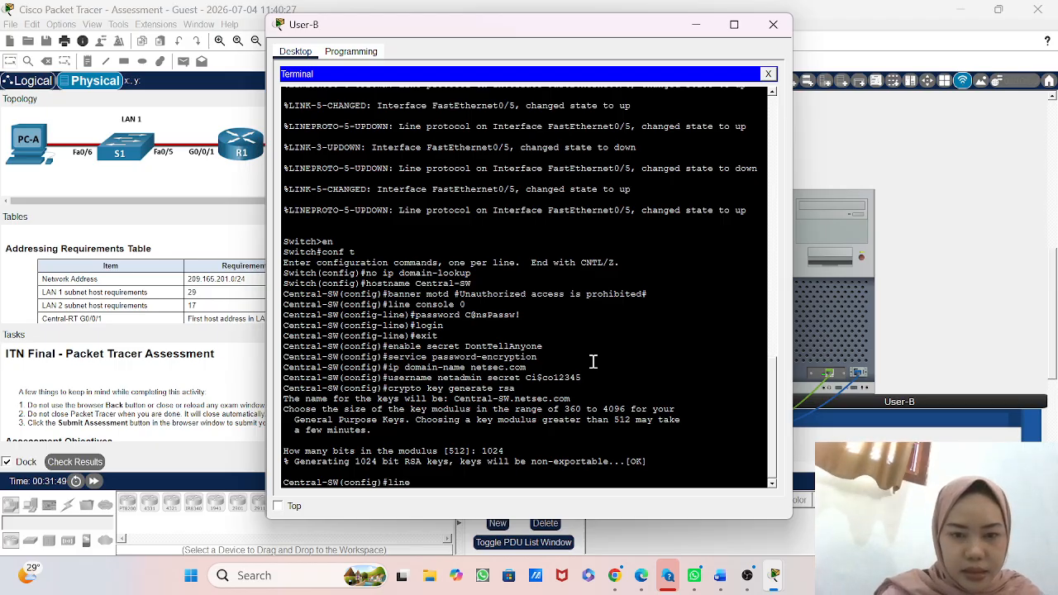
text( vty)
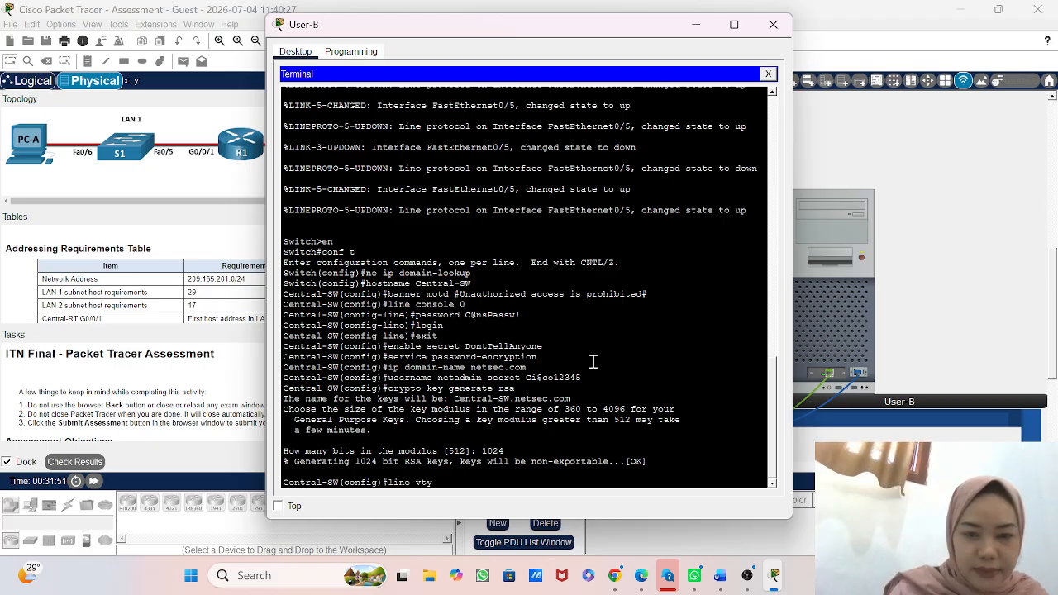
text( 0 15)
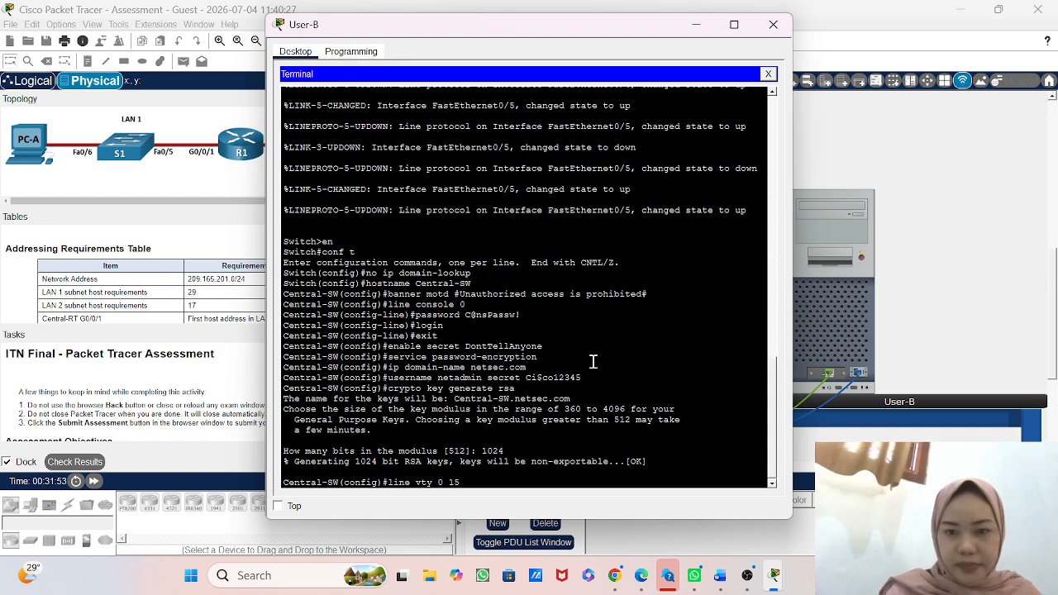
key(Return)
text(login)
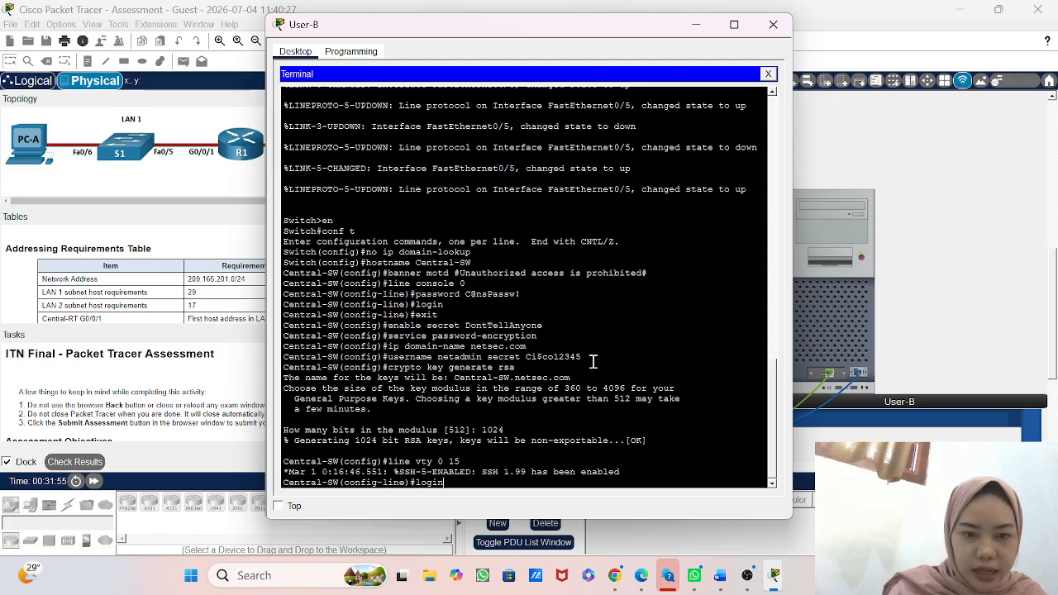
text( local)
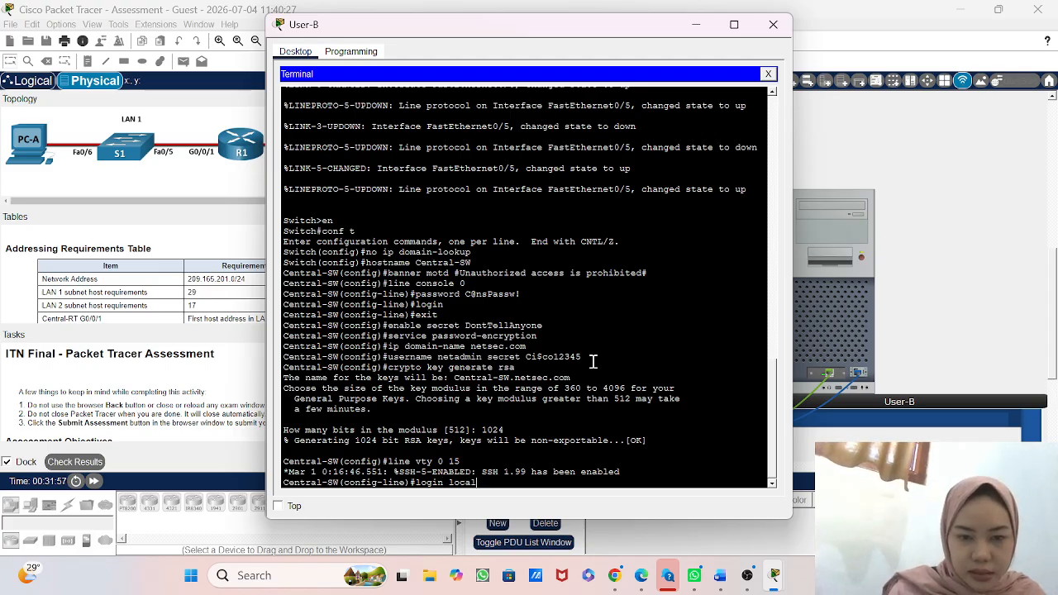
key(Return)
text(tra)
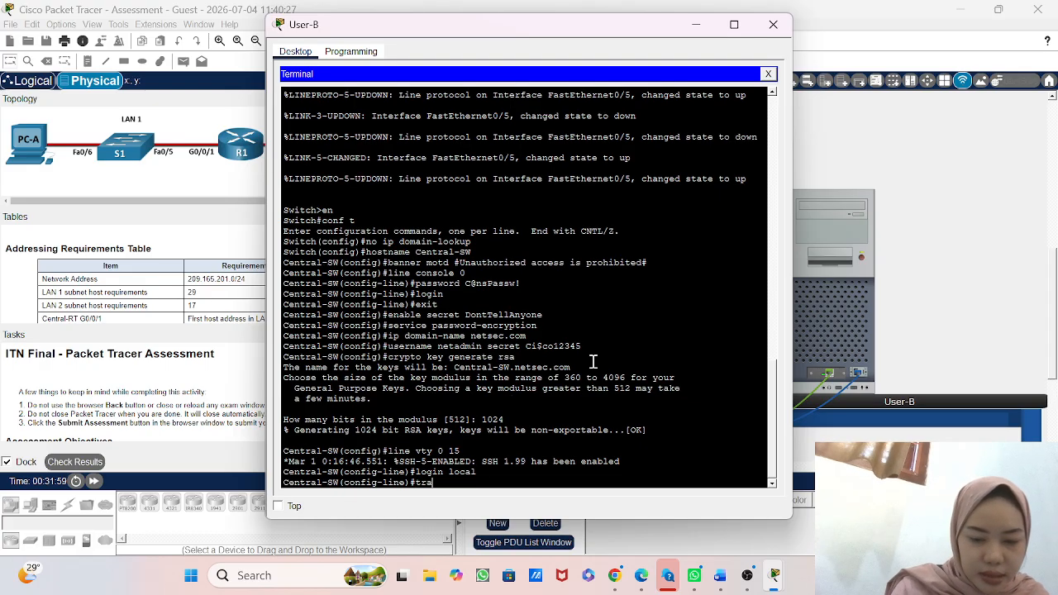
text(nsport input ssh)
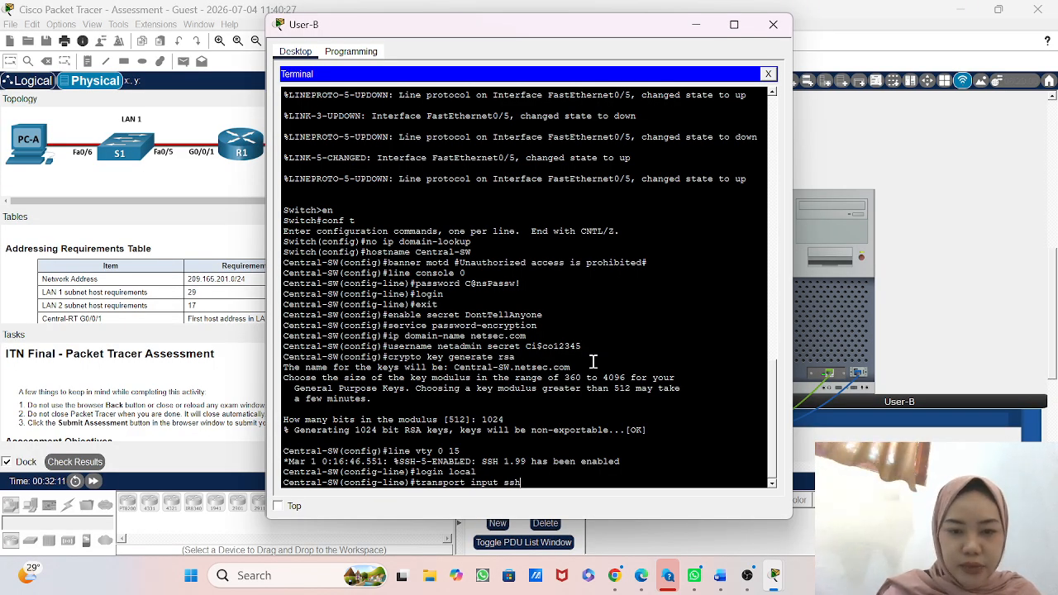
key(Return)
text(exit)
key(Return)
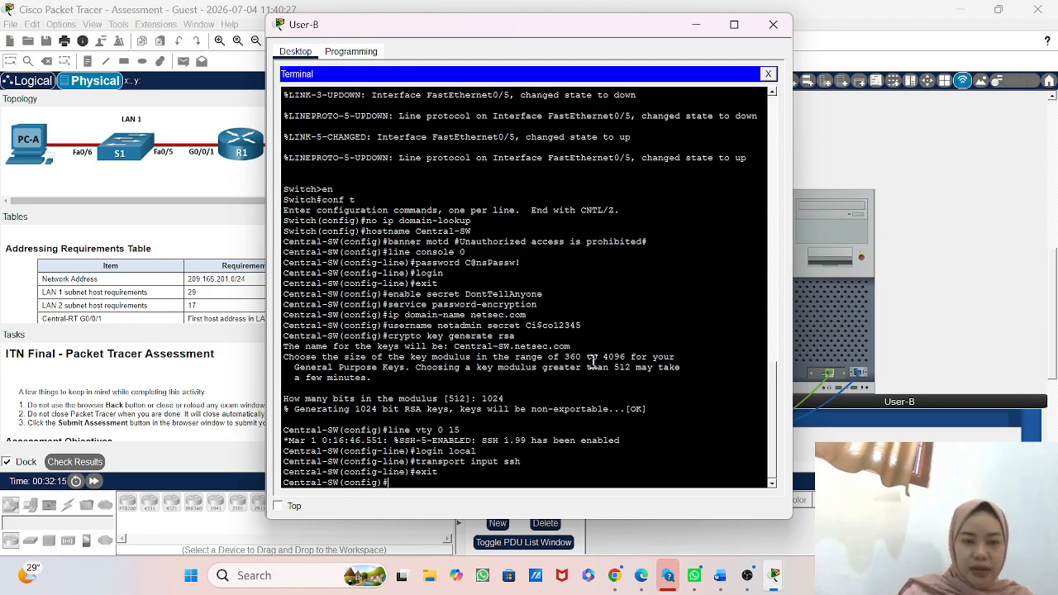
Give interface VLAN 1 the description Management.
text(interfac)
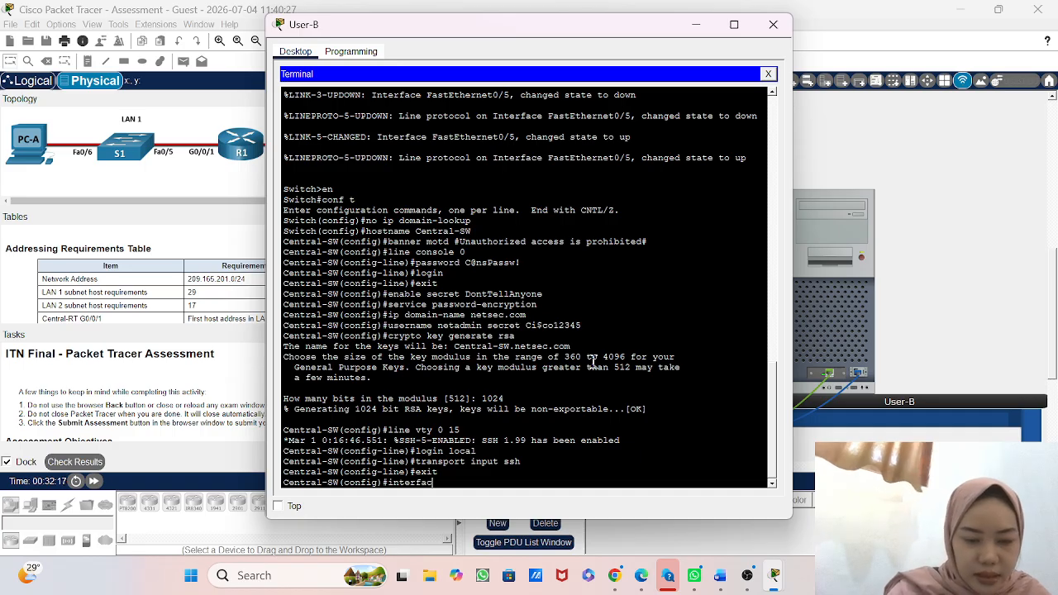
text(e vlan 1)
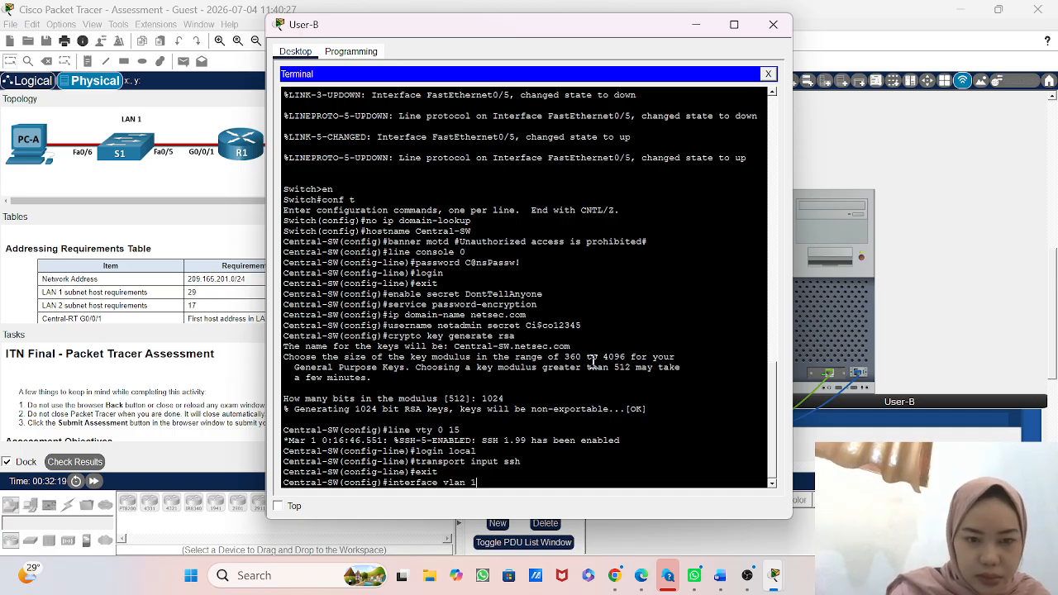
key(Return)
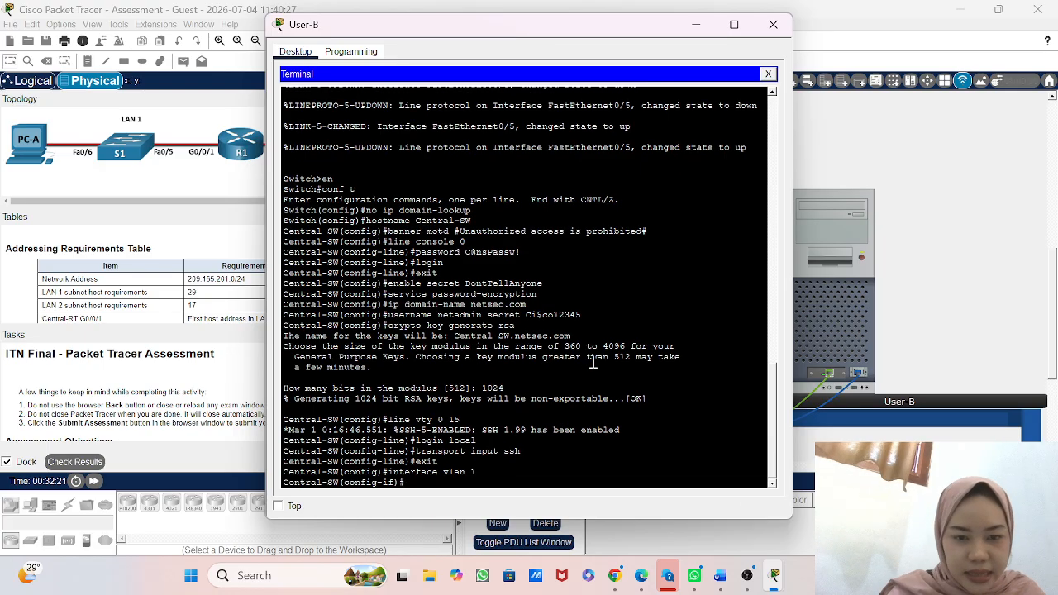
text(descr)
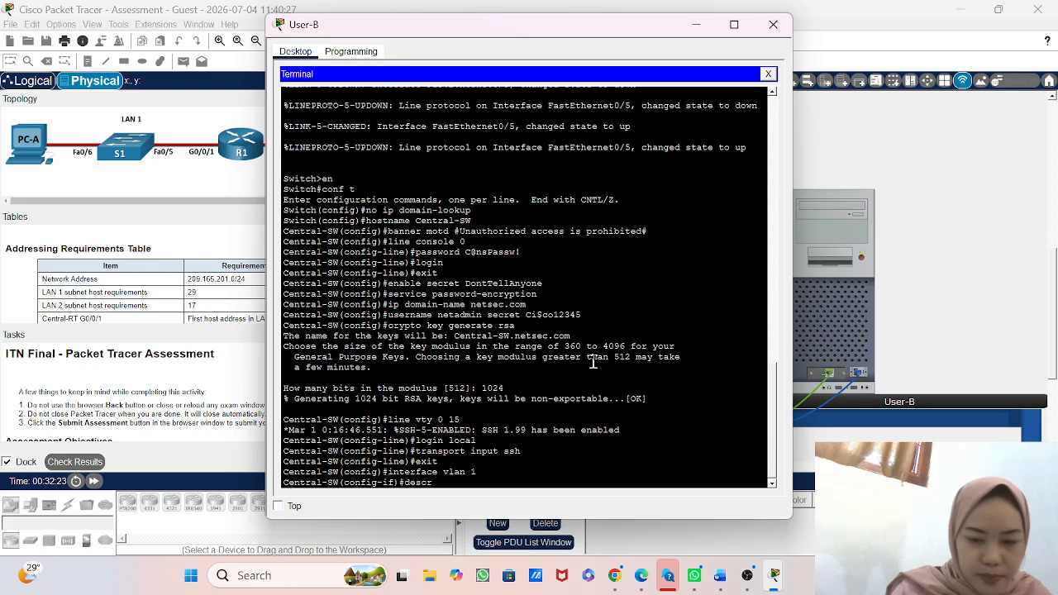
text(iption)
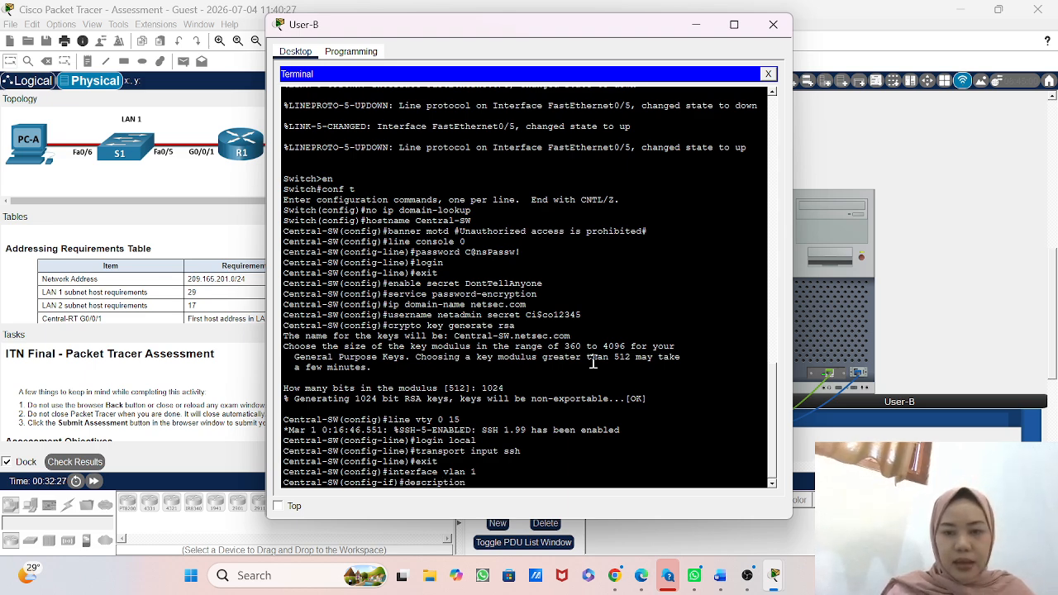
text( Man)
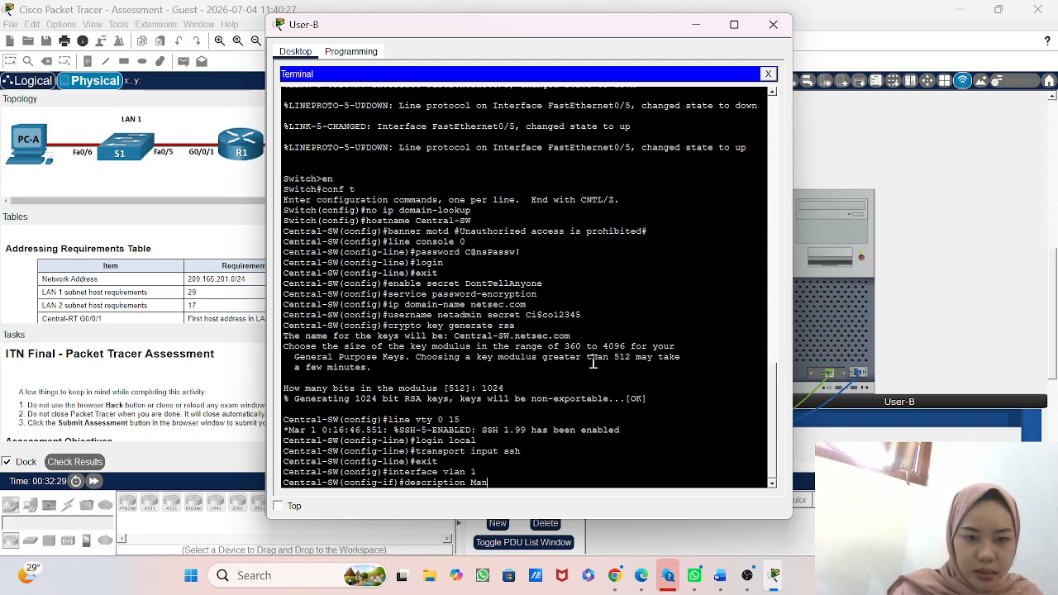
text(agement)
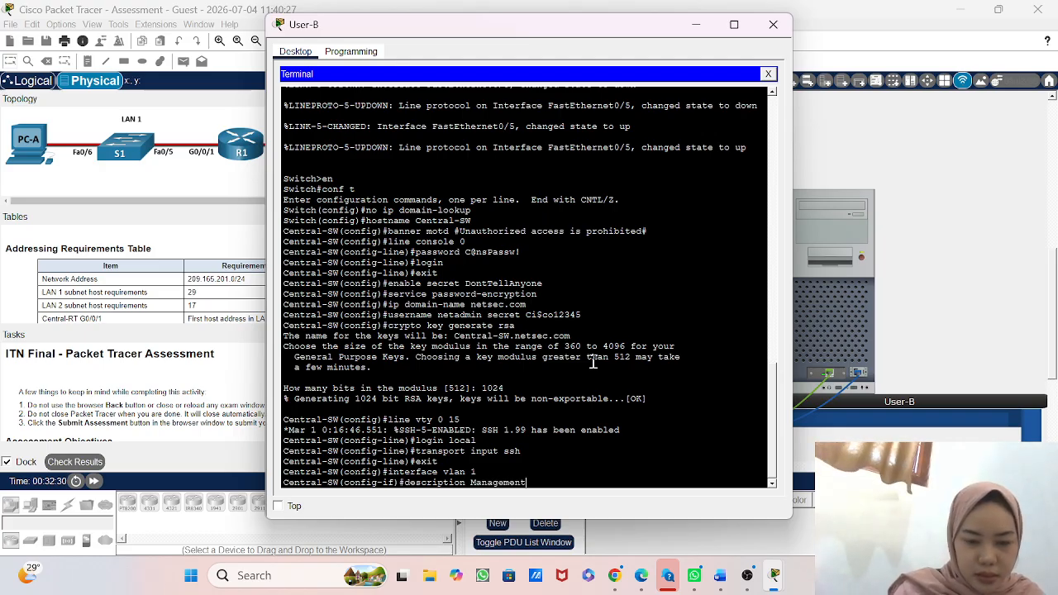
key(Return)
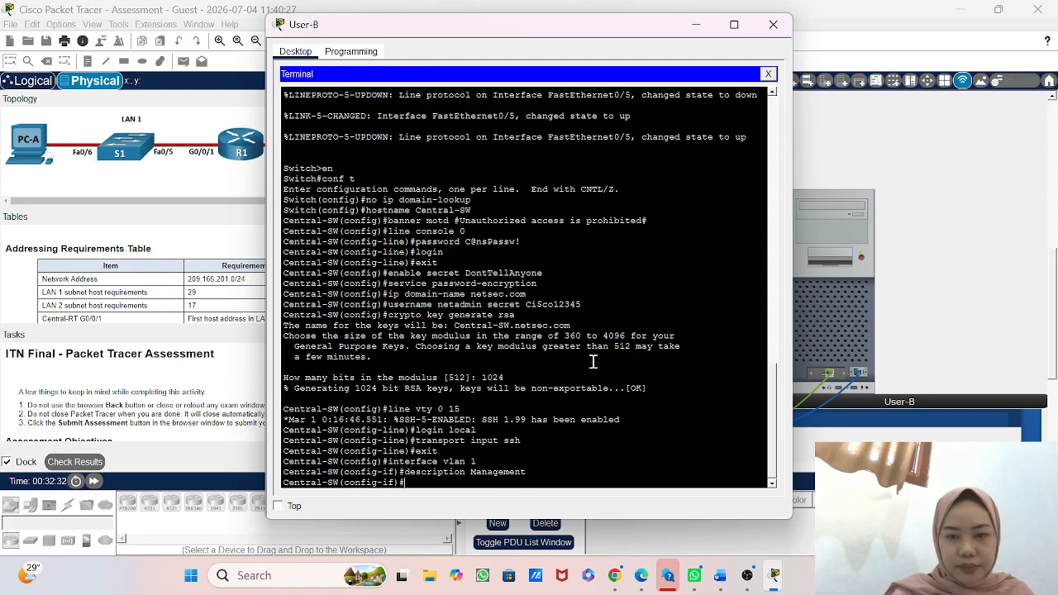
Address VLAN 1 as 209.165.201.2 255.255.255.224, bring it up, and exit.
text(ip ad)
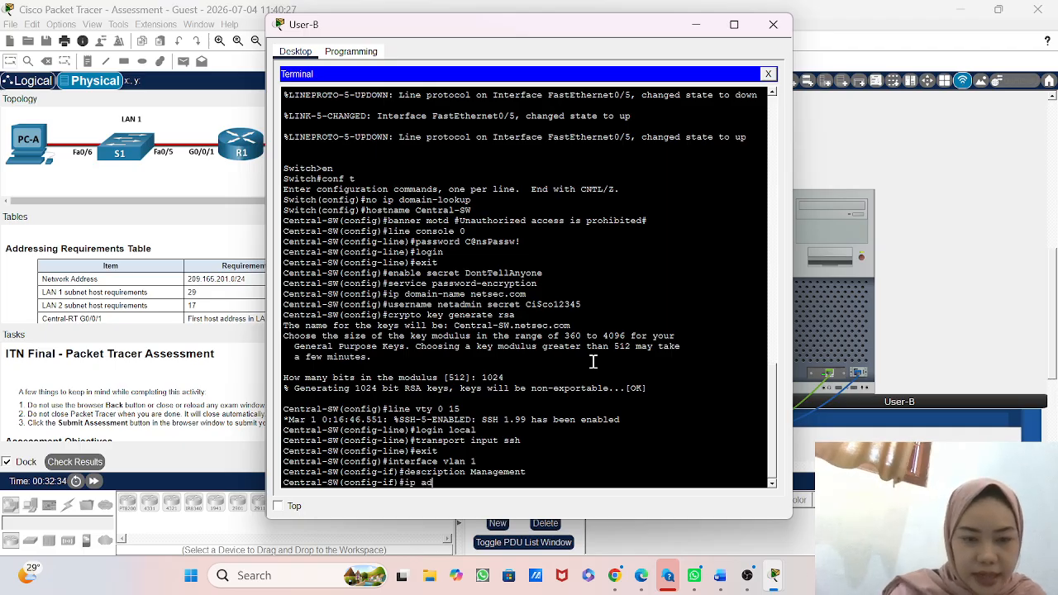
text(d 209.)
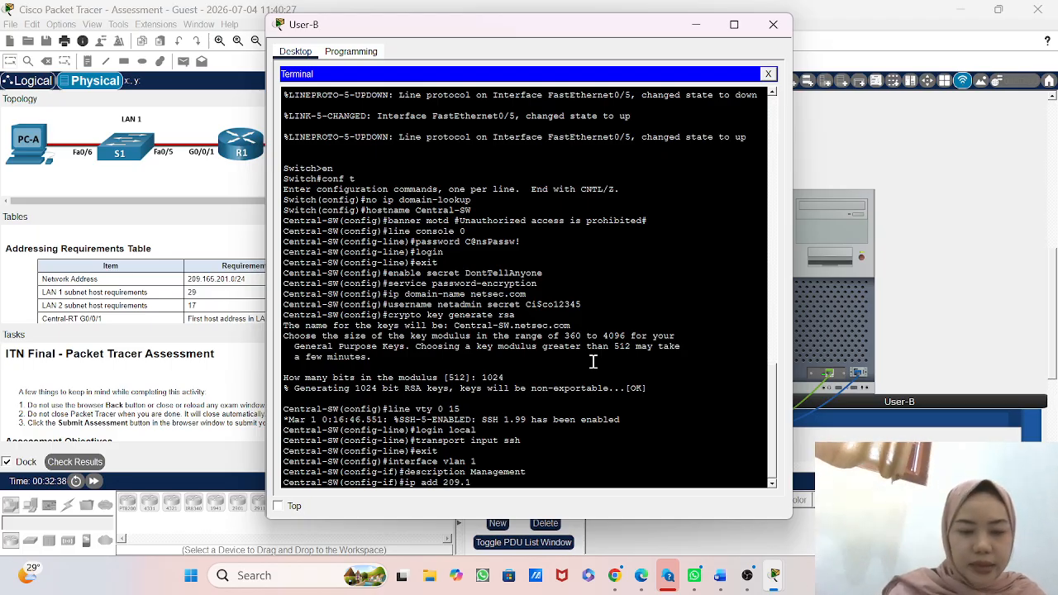
text(165/2)
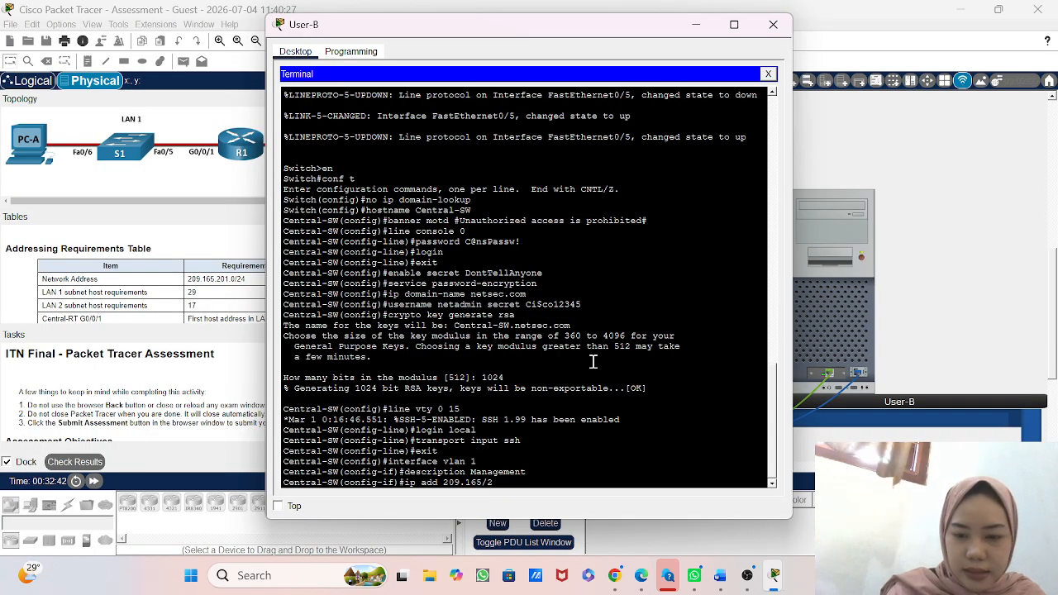
text(01.2 2)
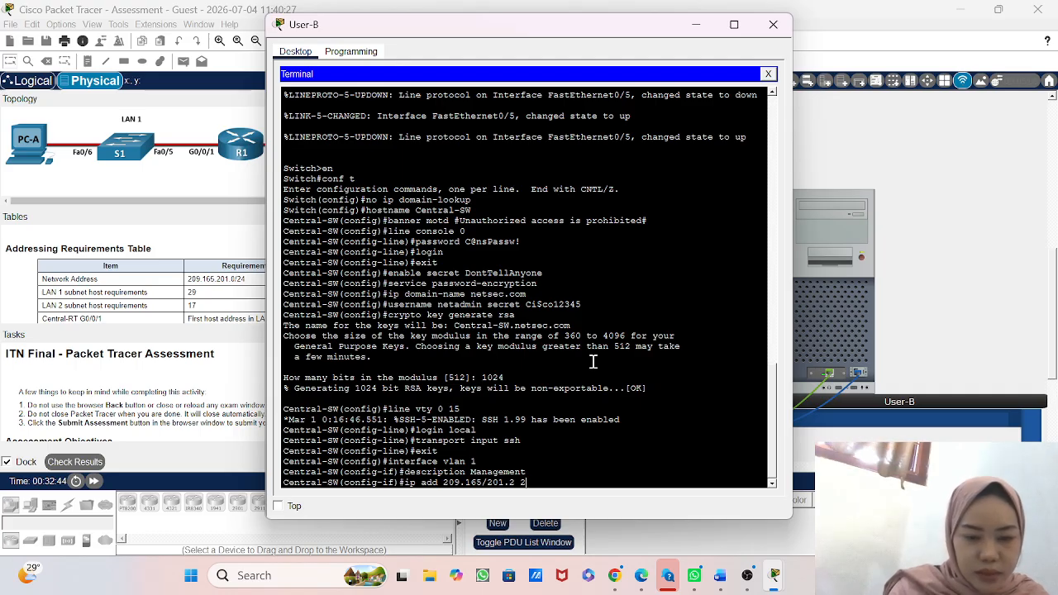
text(455.255.255)
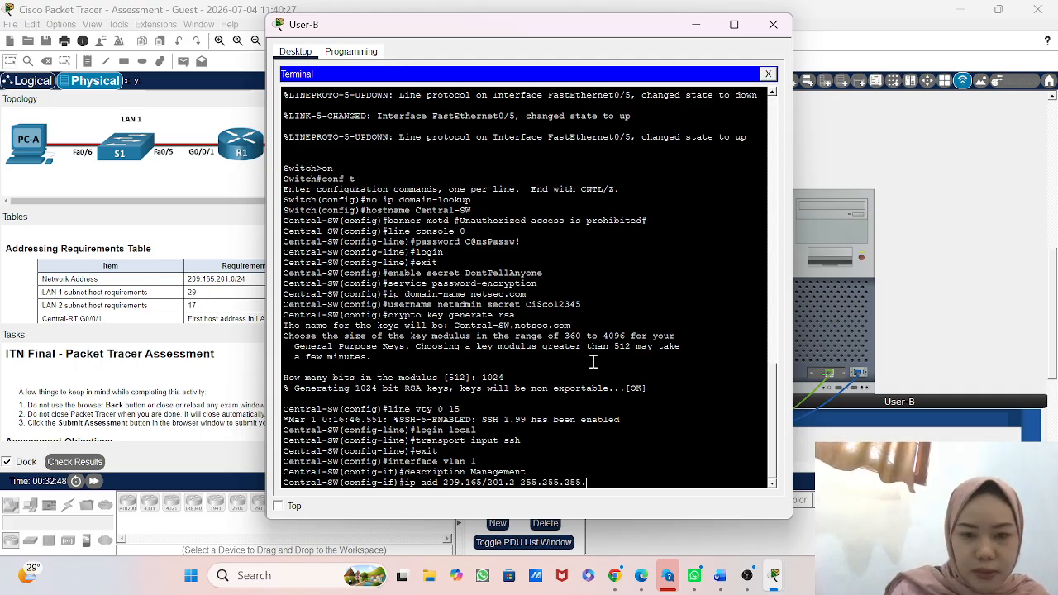
text(.224)
key(Left)
key(Left)
key(Left)
key(Left)
key(Left)
key(Left)
key(Left)
key(Left)
key(Left)
key(Left)
key(Left)
key(Left)
key(Left)
key(Left)
key(Left)
key(Left)
key(Left)
key(Left)
key(Left)
key(Left)
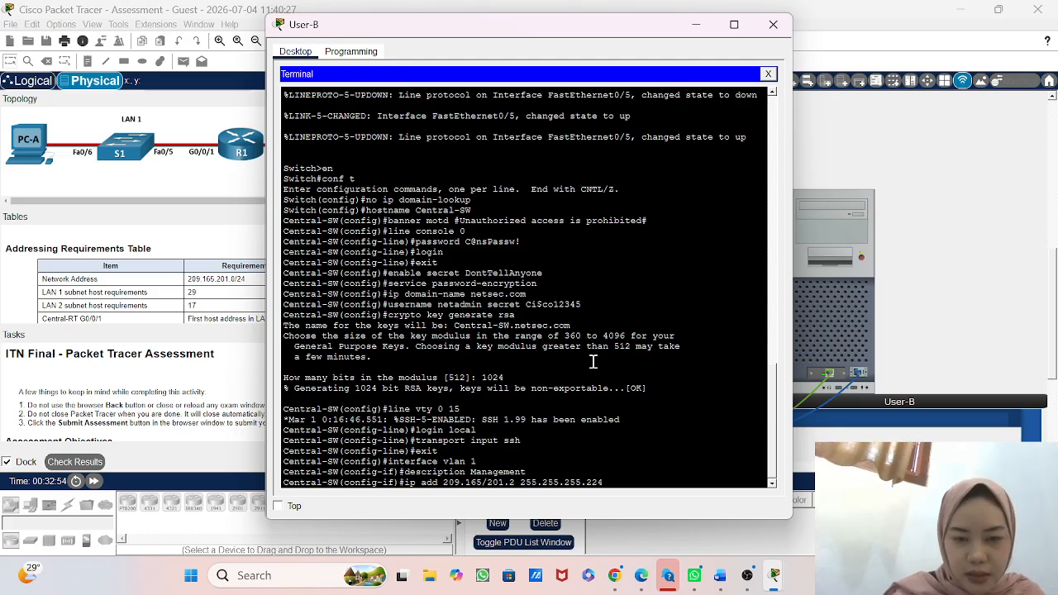
key(BackSpace)
text(.)
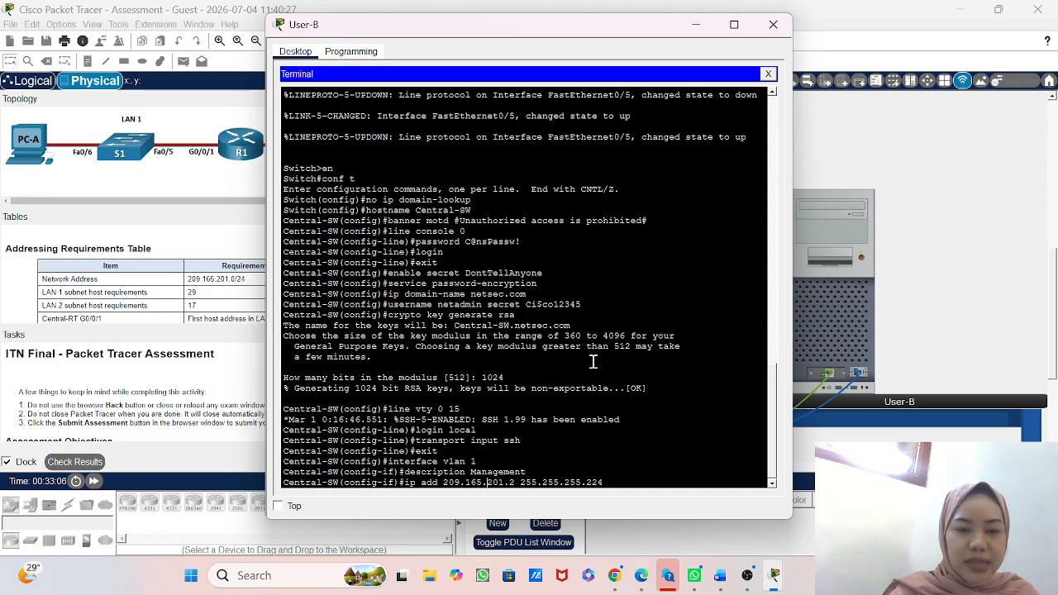
key(Return)
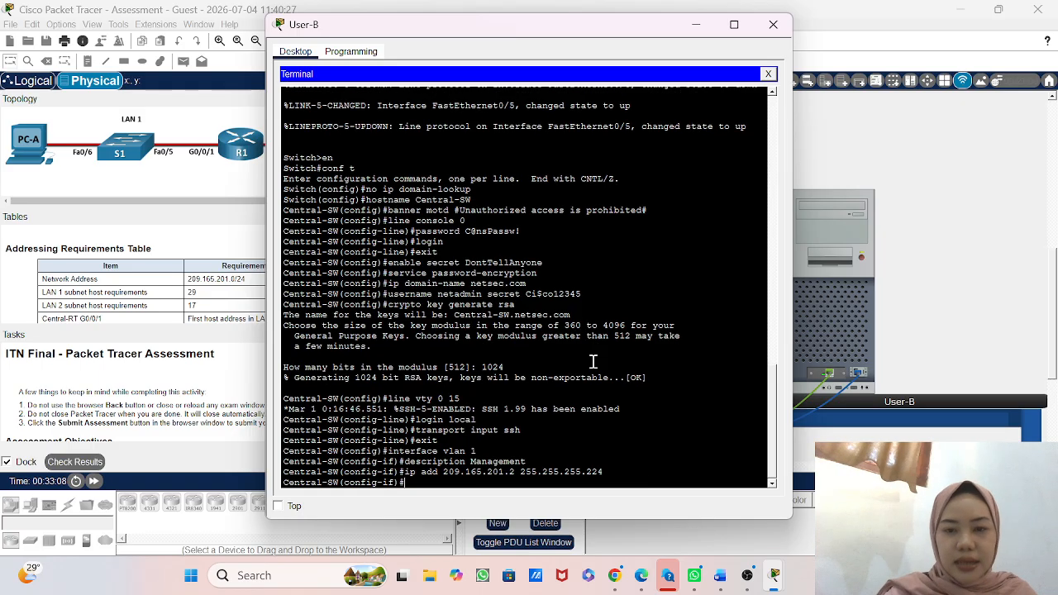
text(no sh)
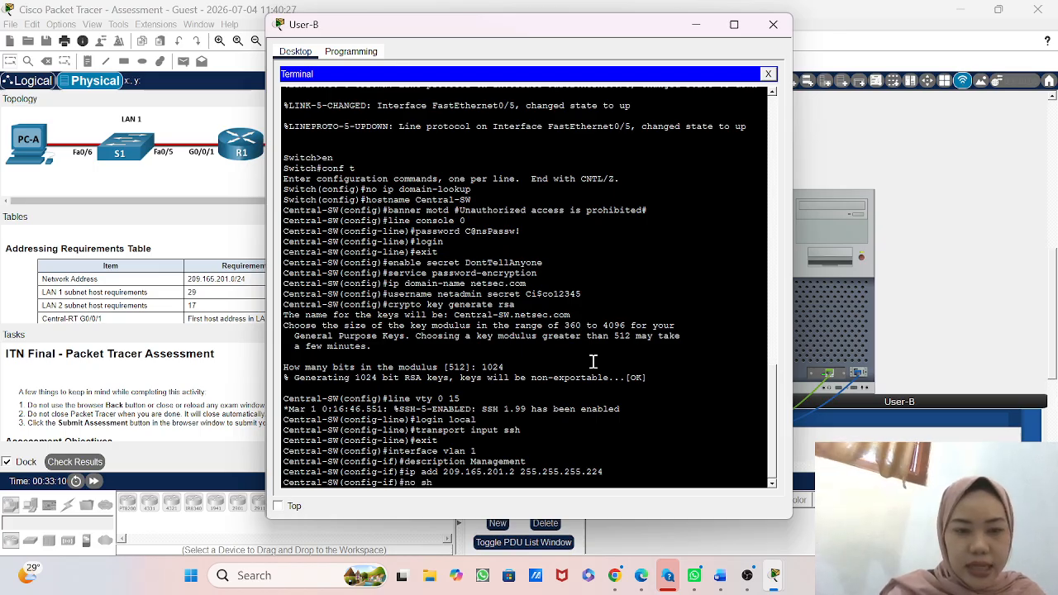
key(Return)
text(exit)
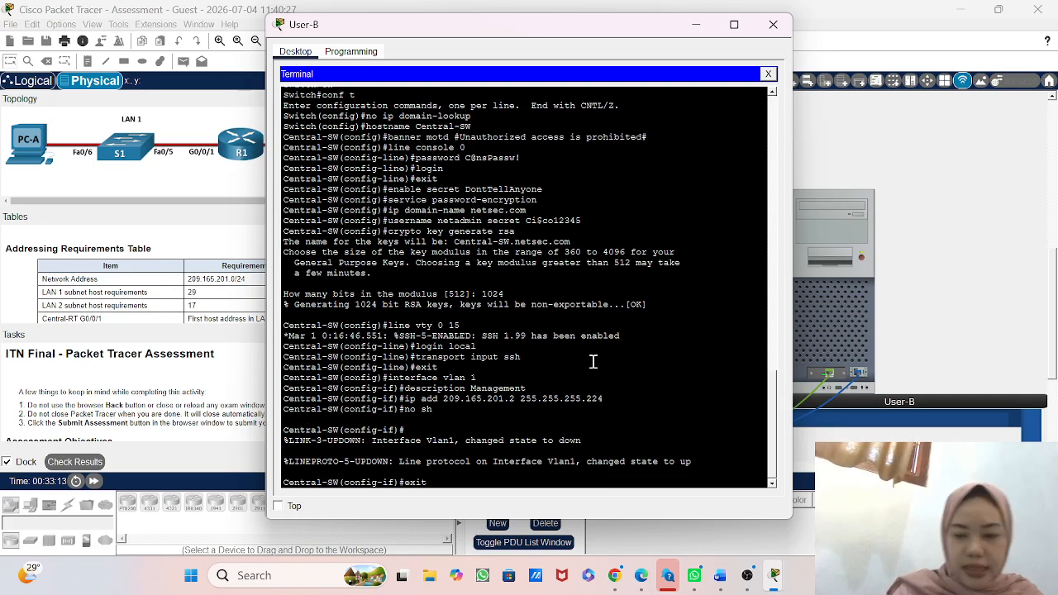
key(Return)
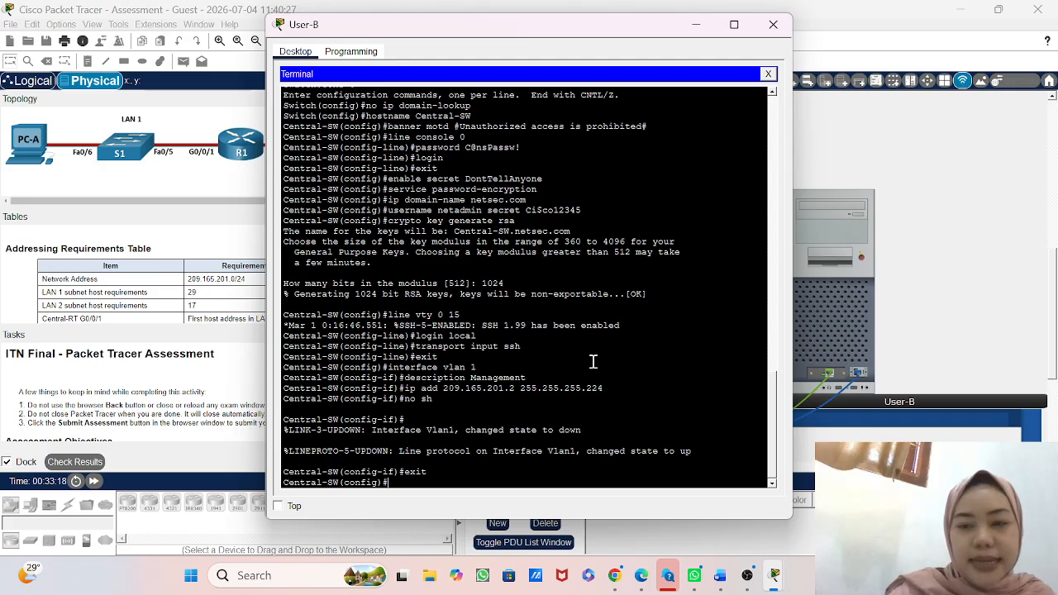
Set Central-SW's default gateway to 209.165.201.1 with ip default-gateway.
text(ip default-gatewa)
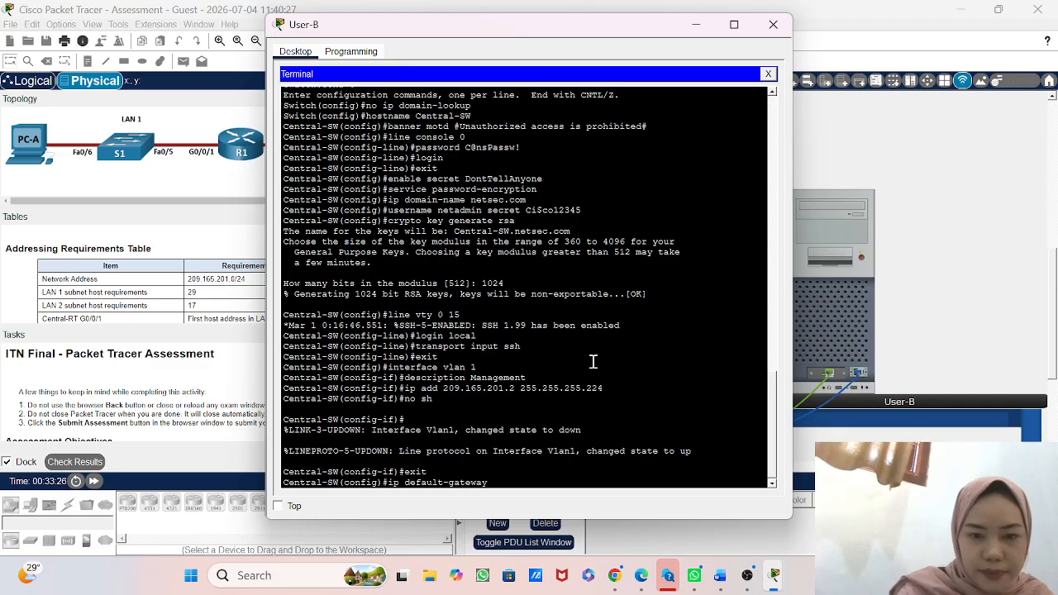
text(y 20)
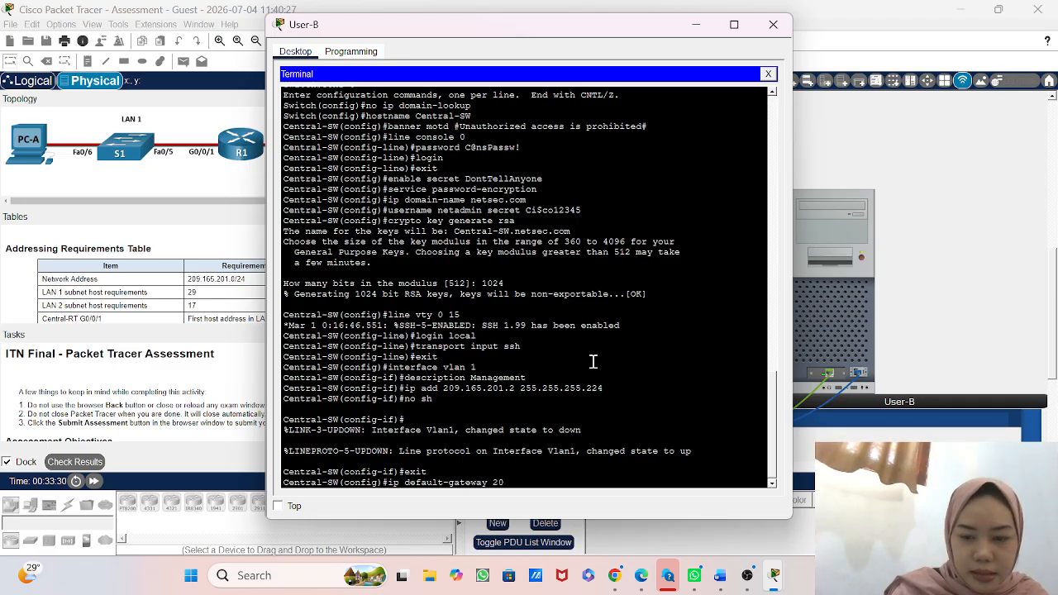
text(9.1)
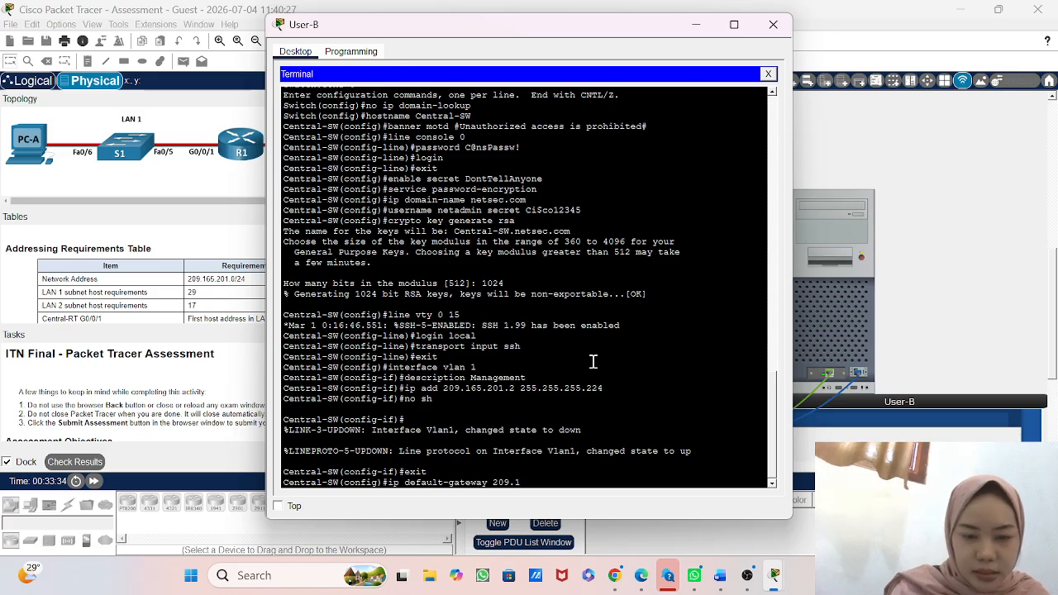
text(65)
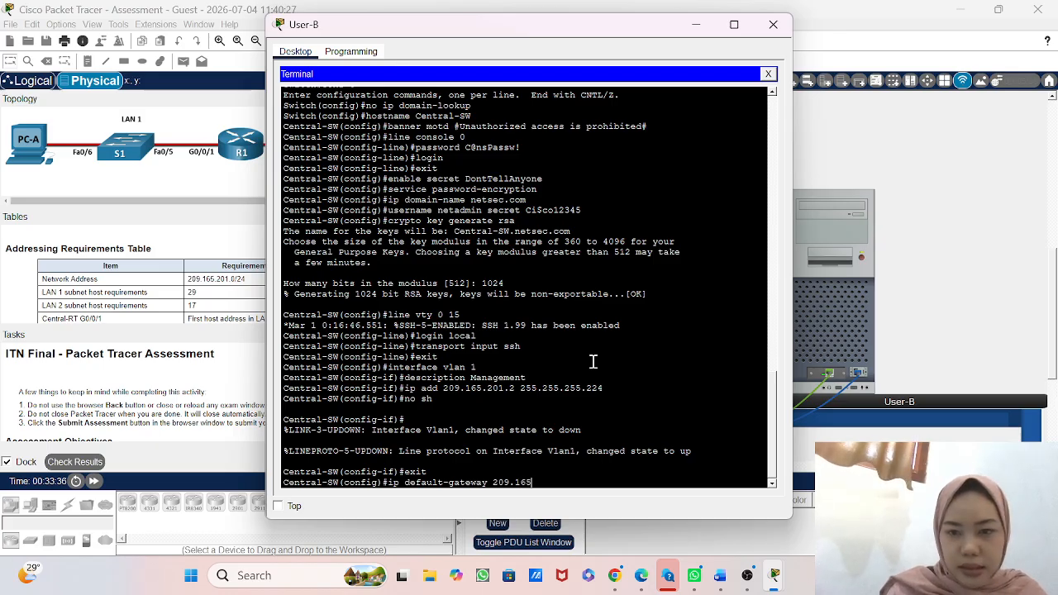
text(.201.1)
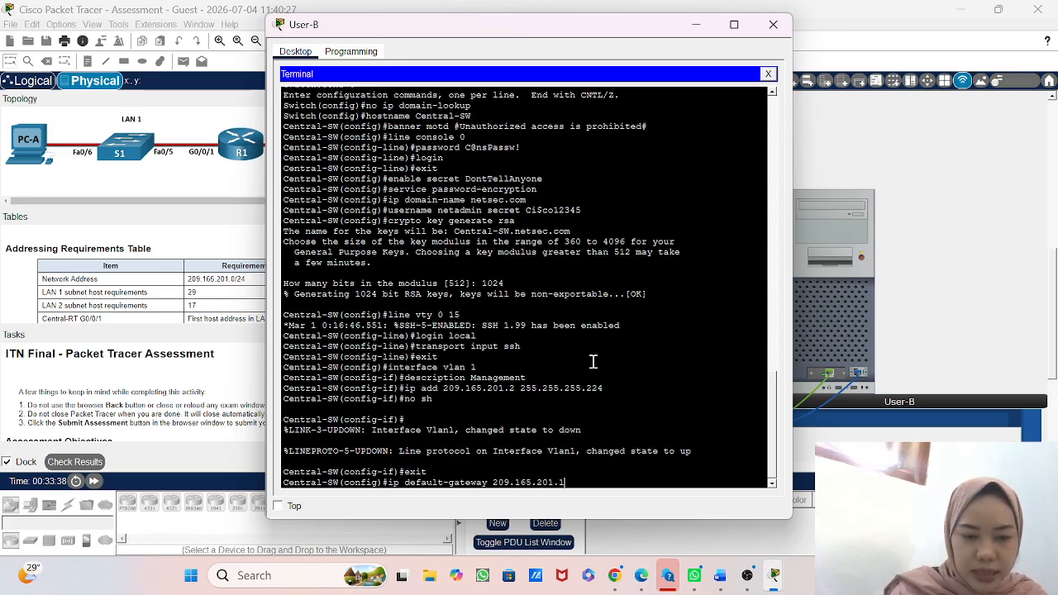
text(1)
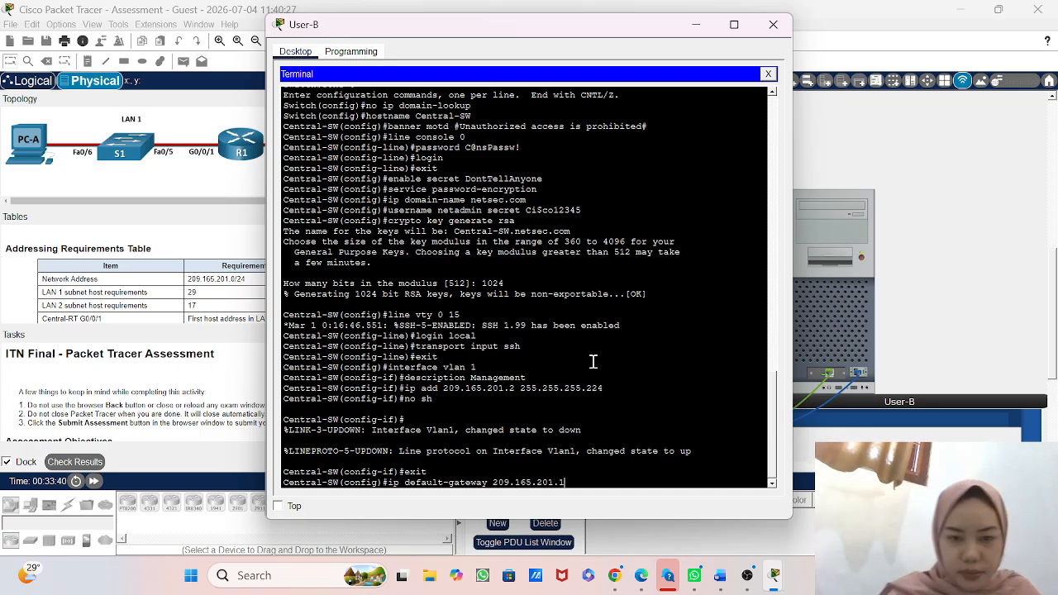
key(Return)
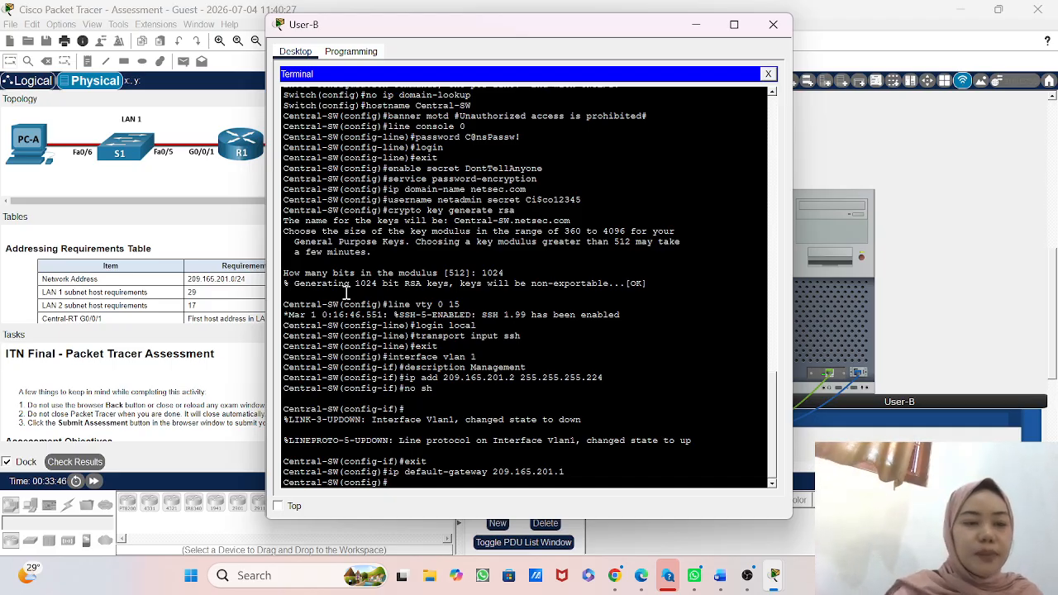
scroll(174, 423, down, 10)
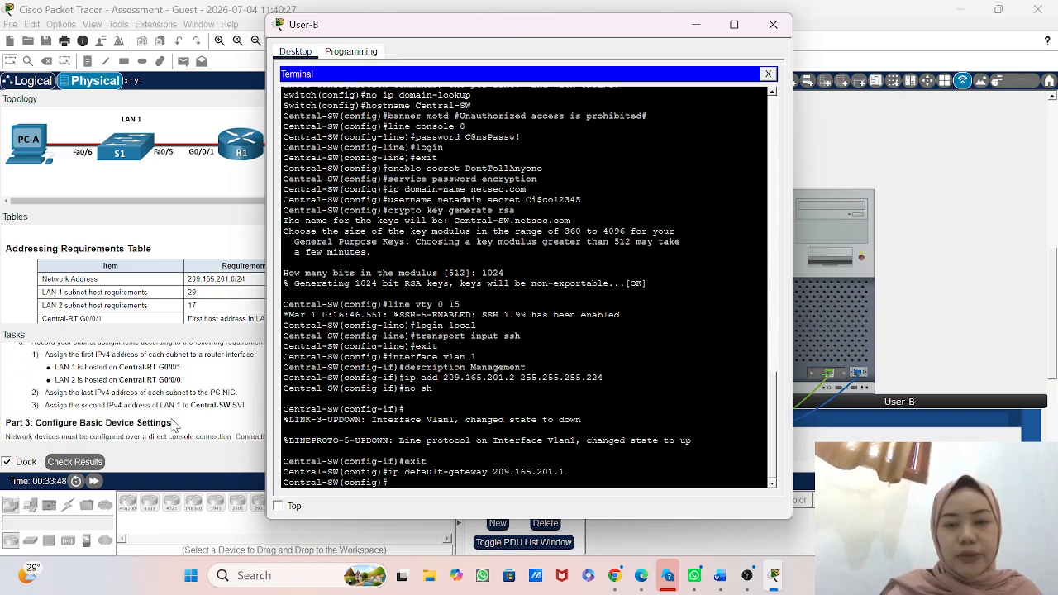
Describe ports Fa0/1–4 as 'UNUSED PORT - SHUTDOWN' and shut them down.
click(400, 480)
text(int)
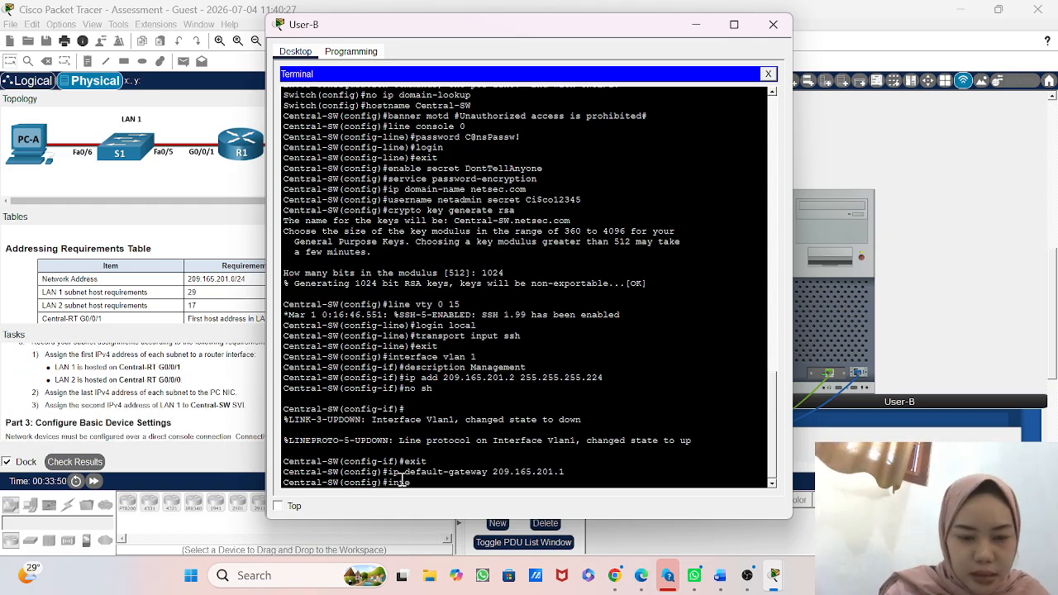
text(erface)
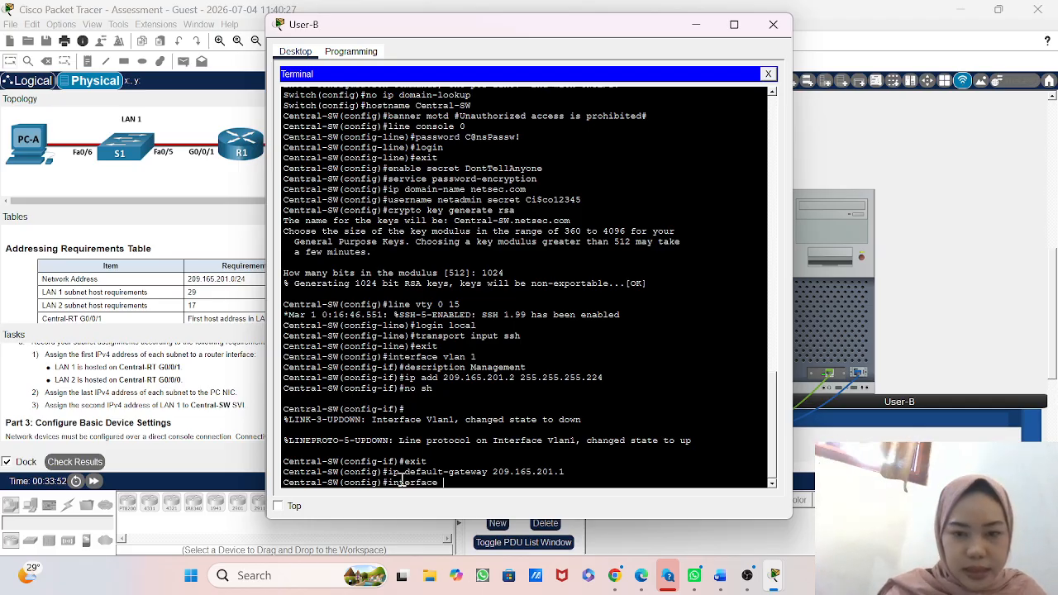
text( range)
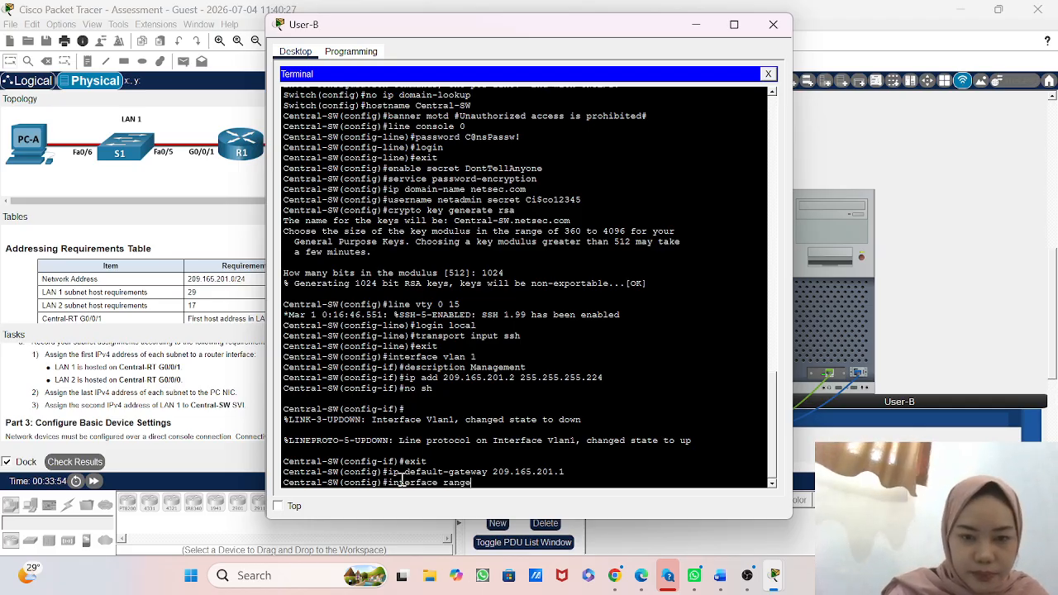
text( fa)
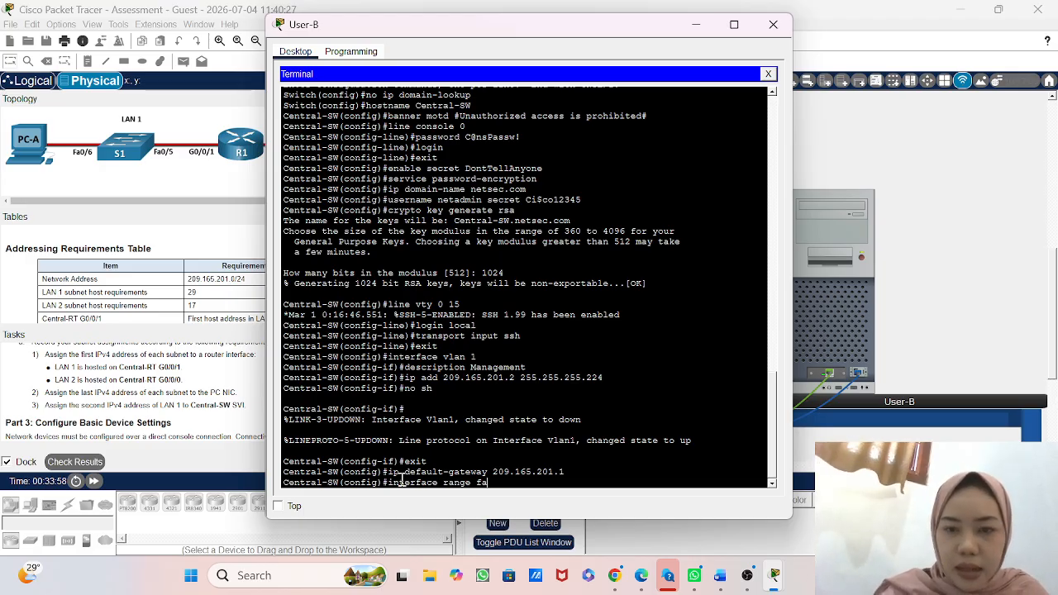
text(0/1-)
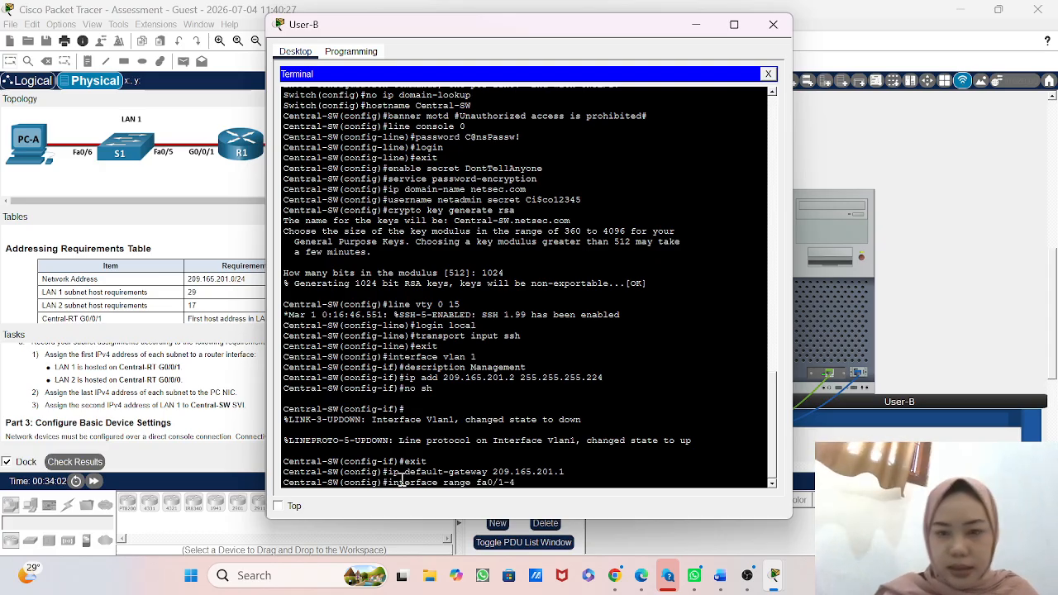
text(4)
key(Return)
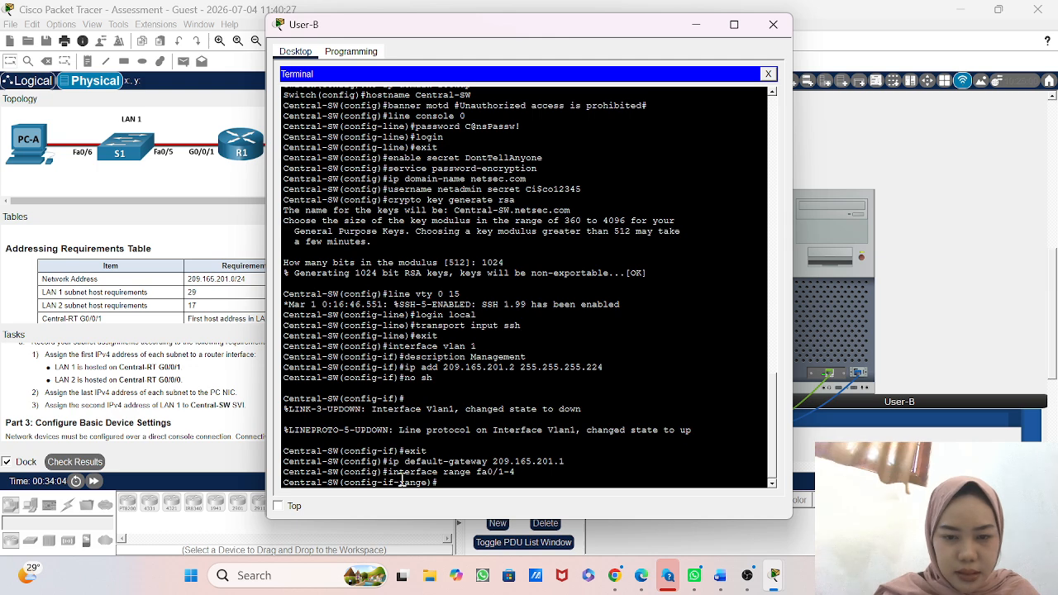
text(description)
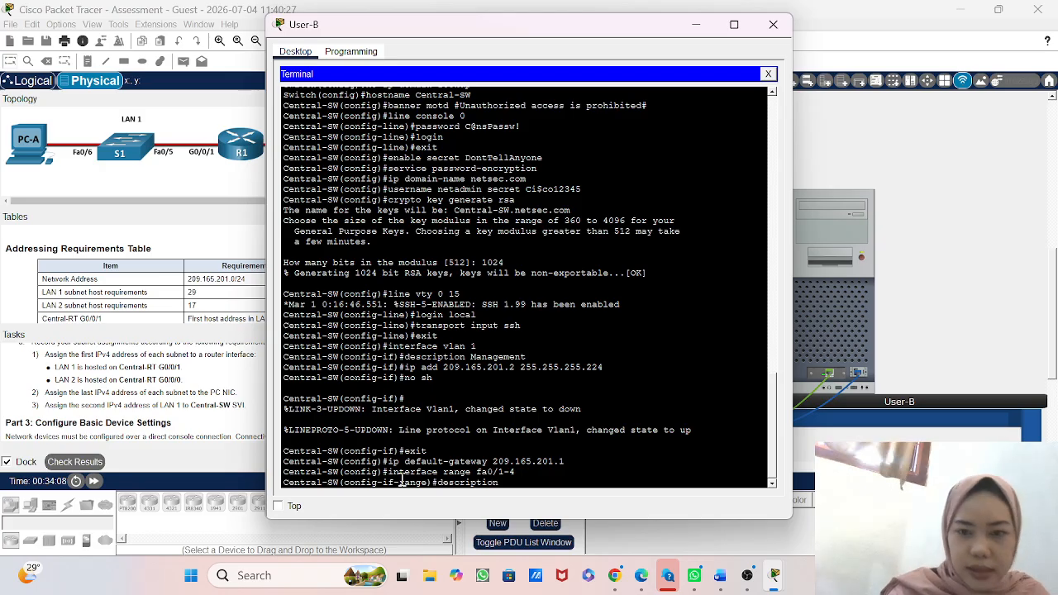
text( U)
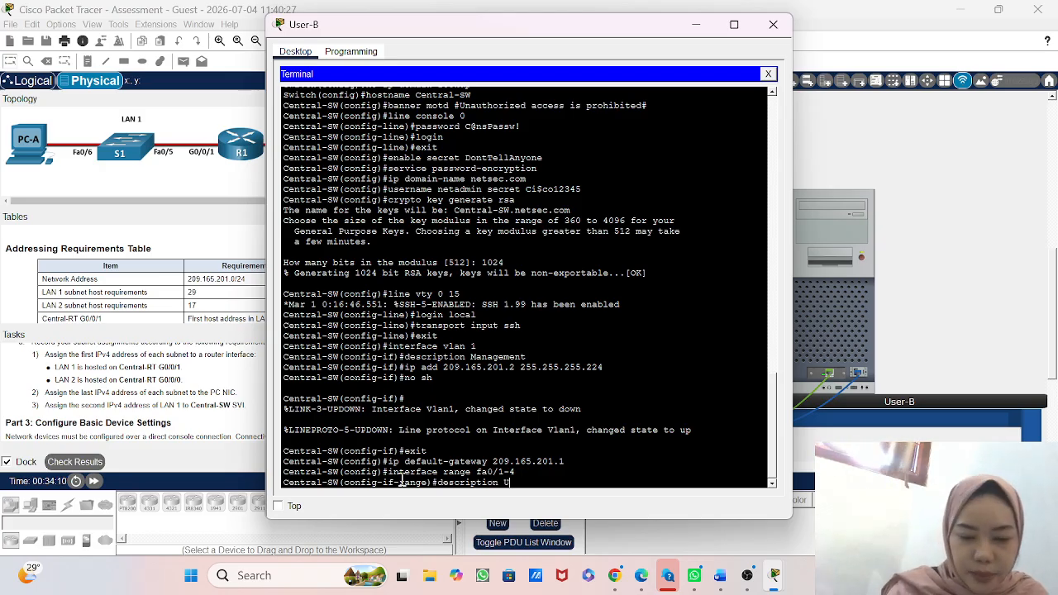
text(NUSED)
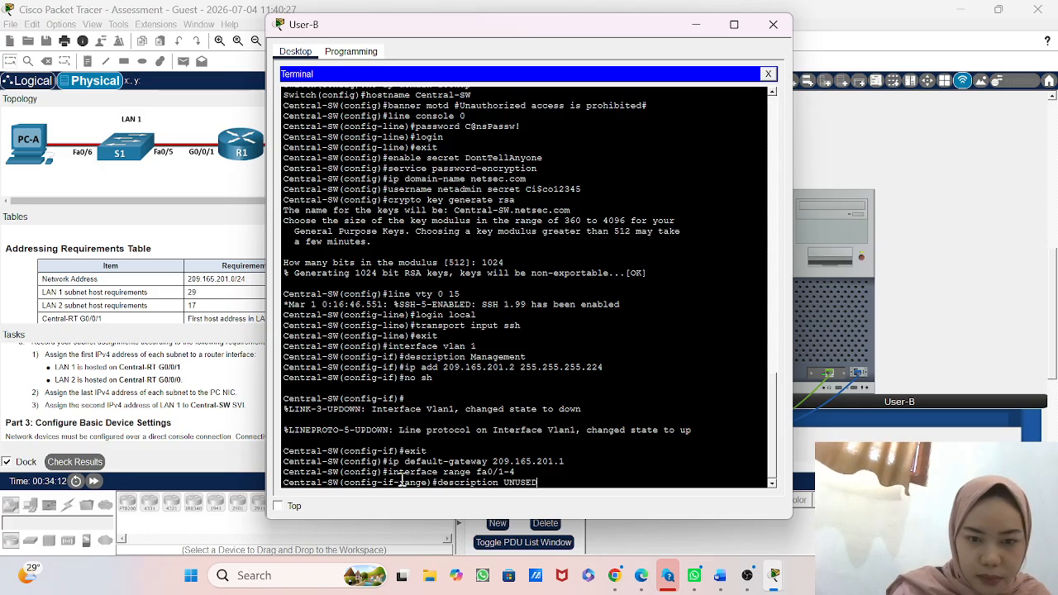
text( PORT -)
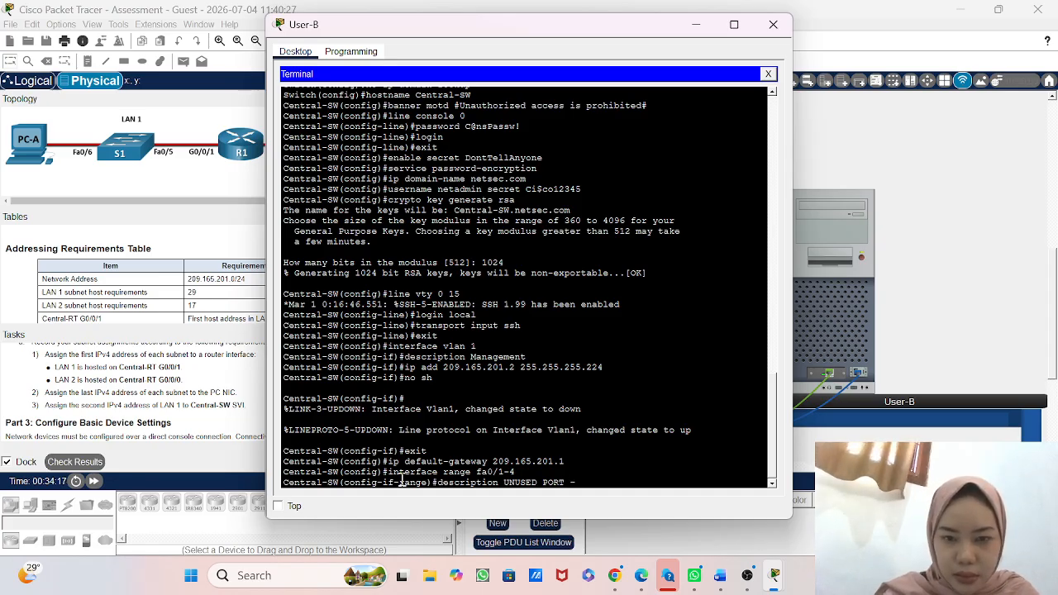
text(SH)
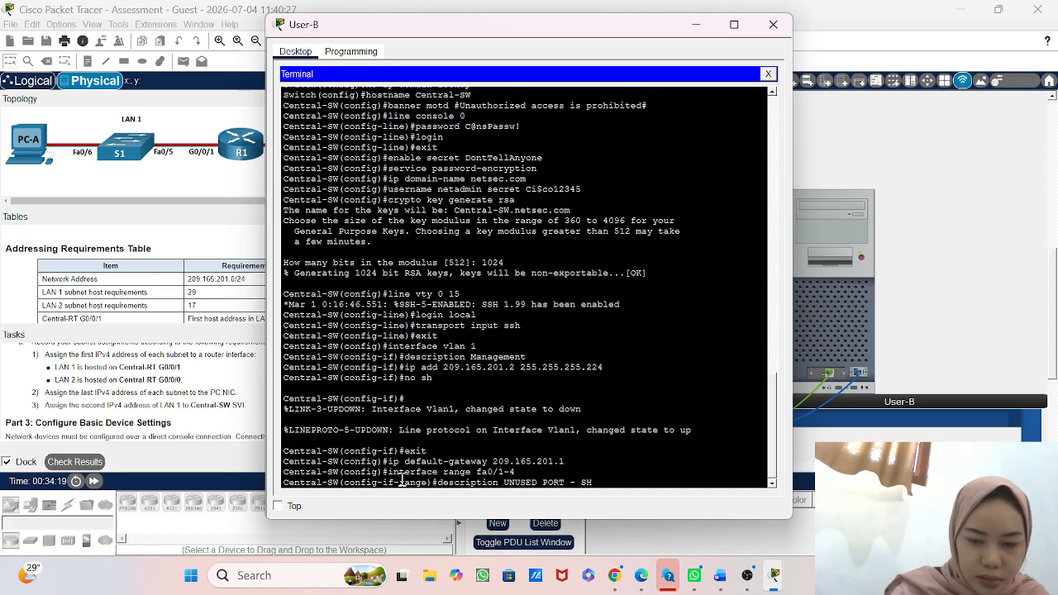
text(UTDOWN)
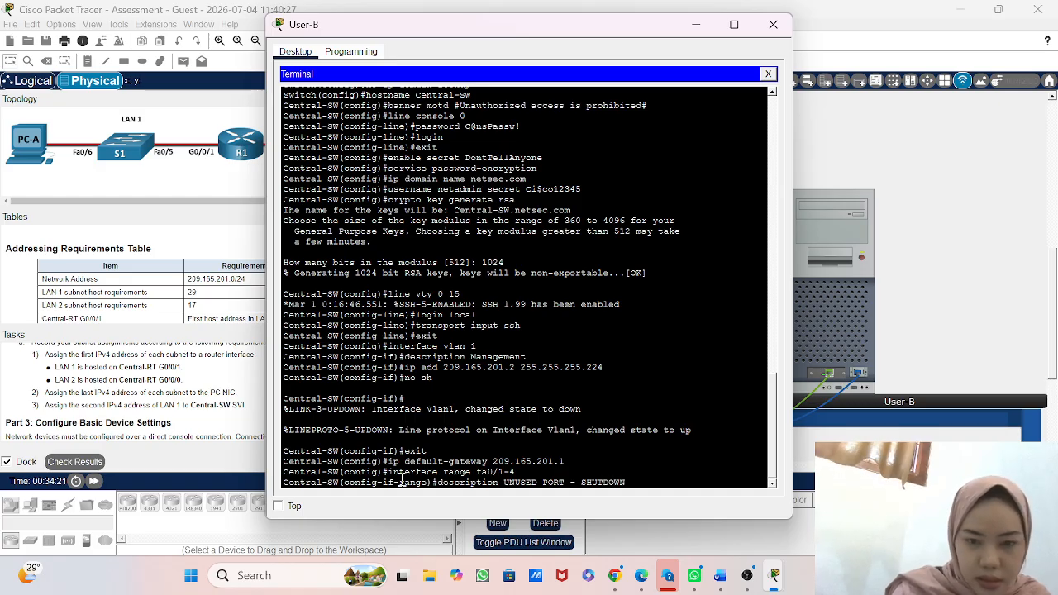
key(Return)
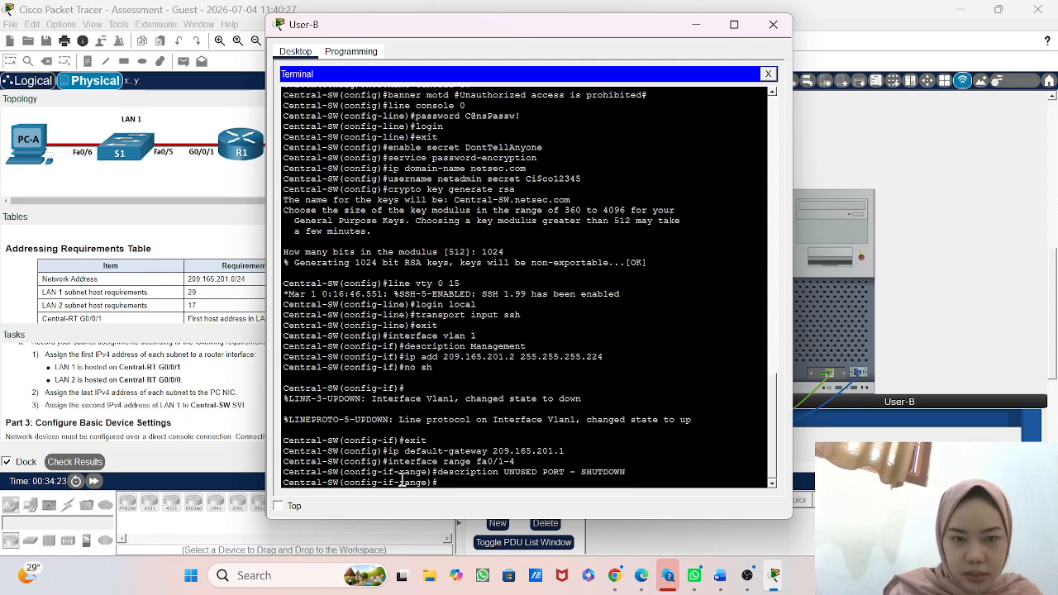
text(shutd)
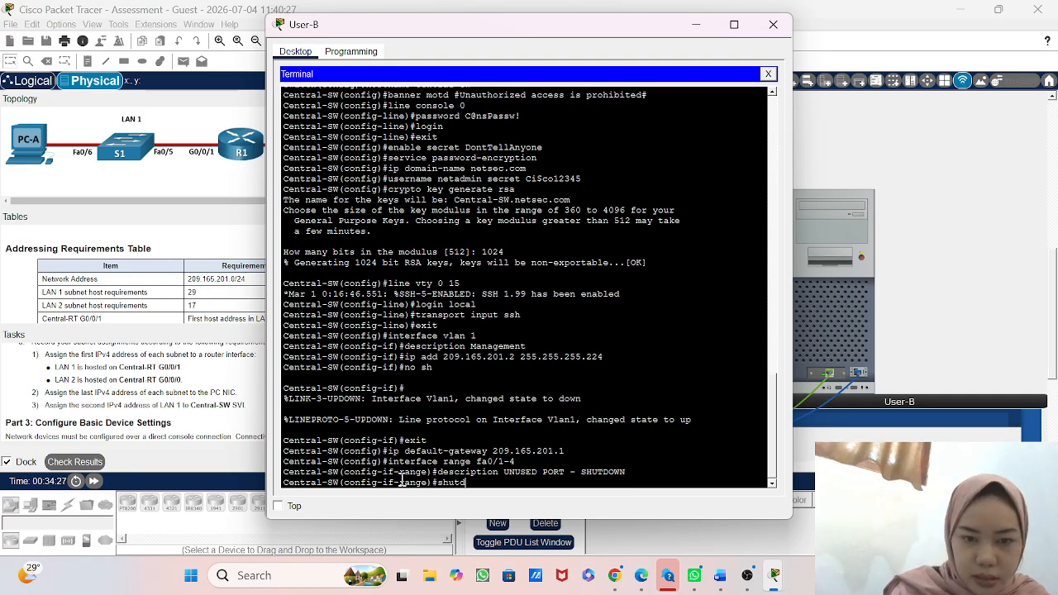
text(own)
key(Return)
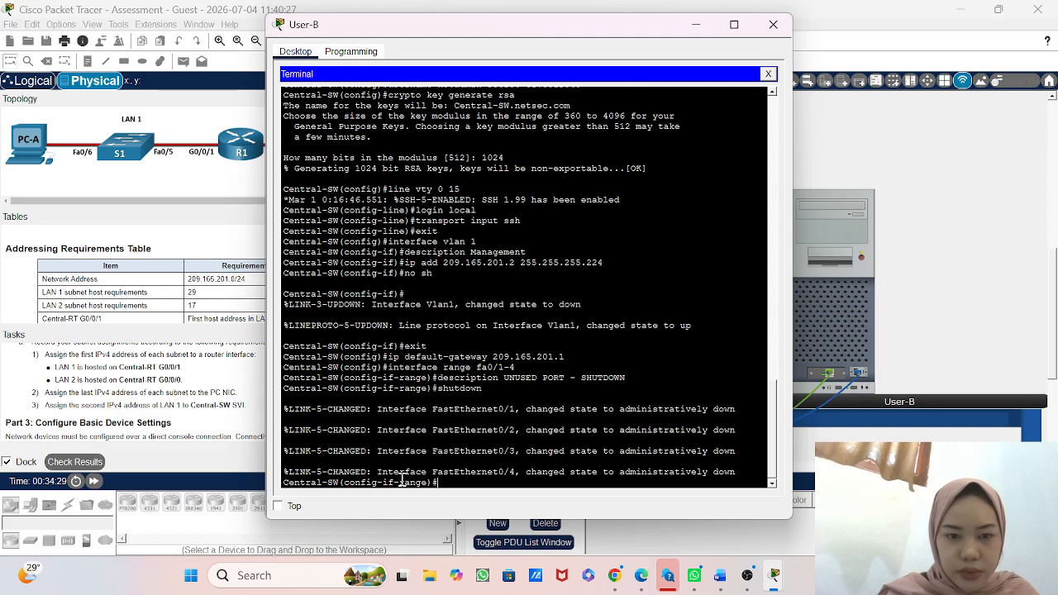
Leave the Fa0/1–4 range and attempt to select ports fa0/7-24.
text(exit)
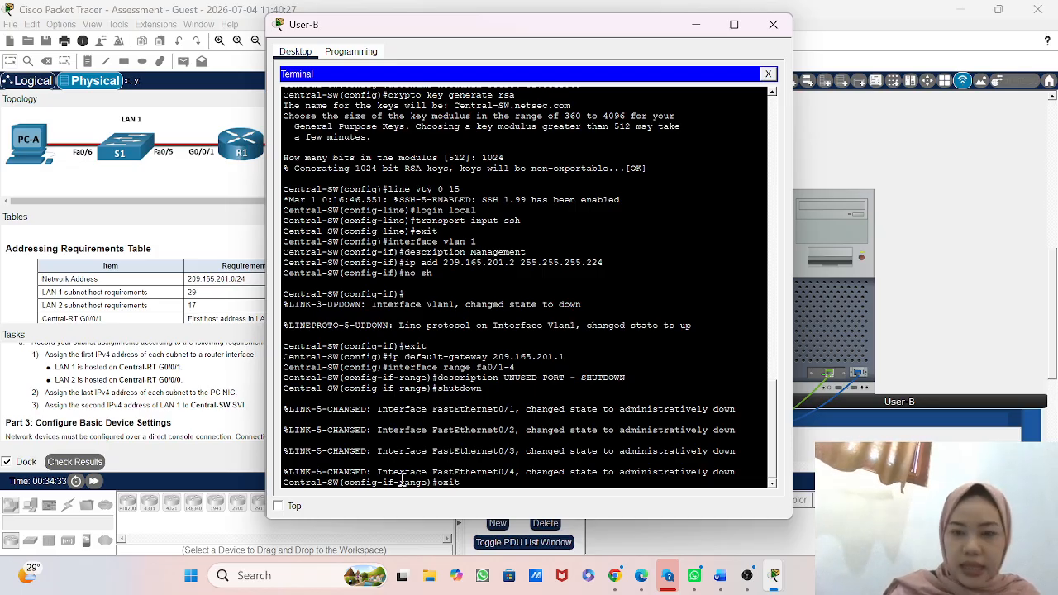
key(Return)
text(interface fa)
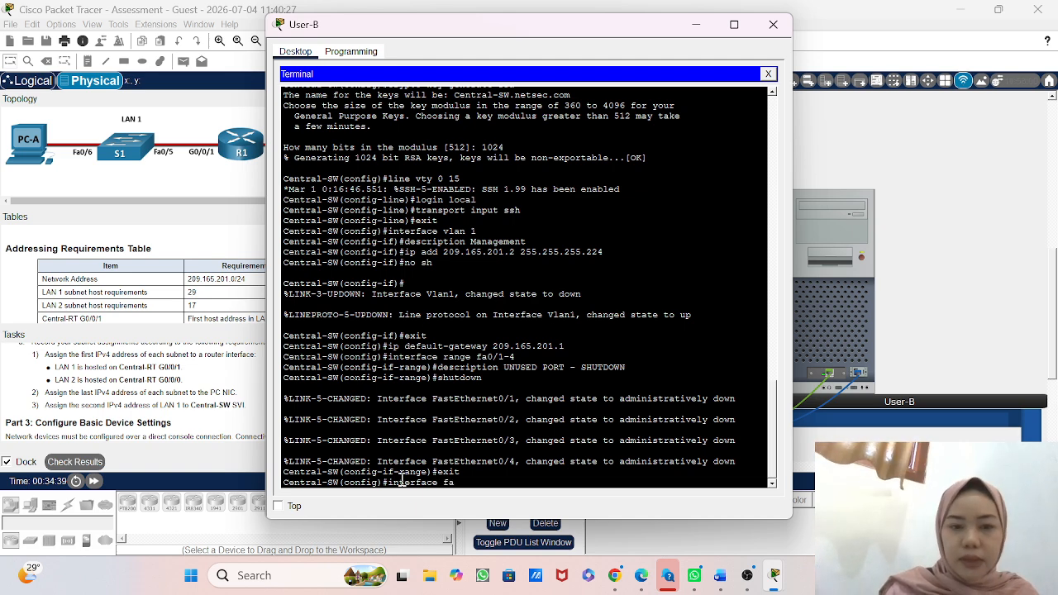
text(0)
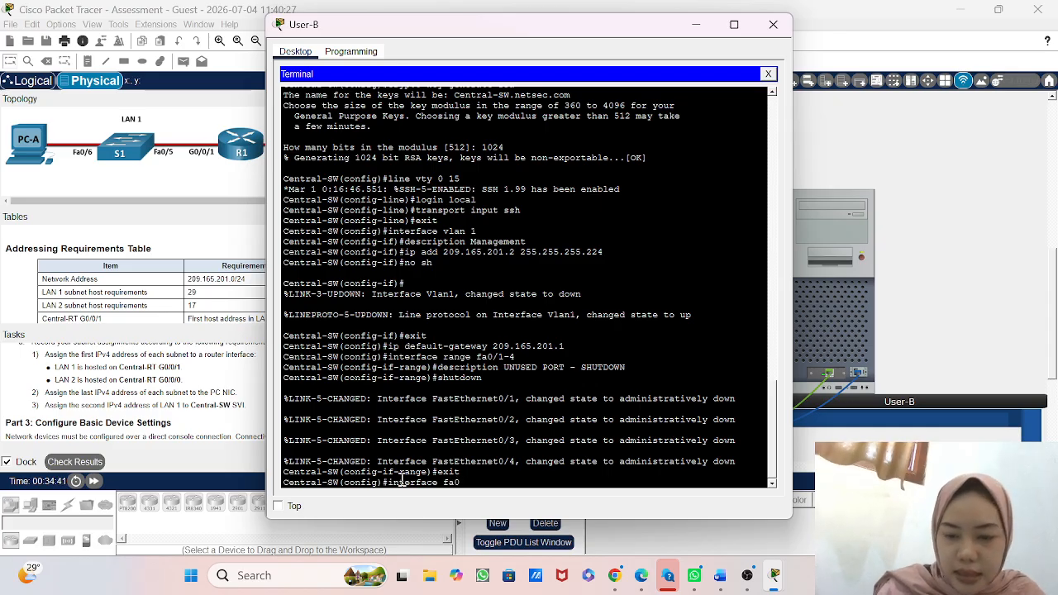
text(-7-24)
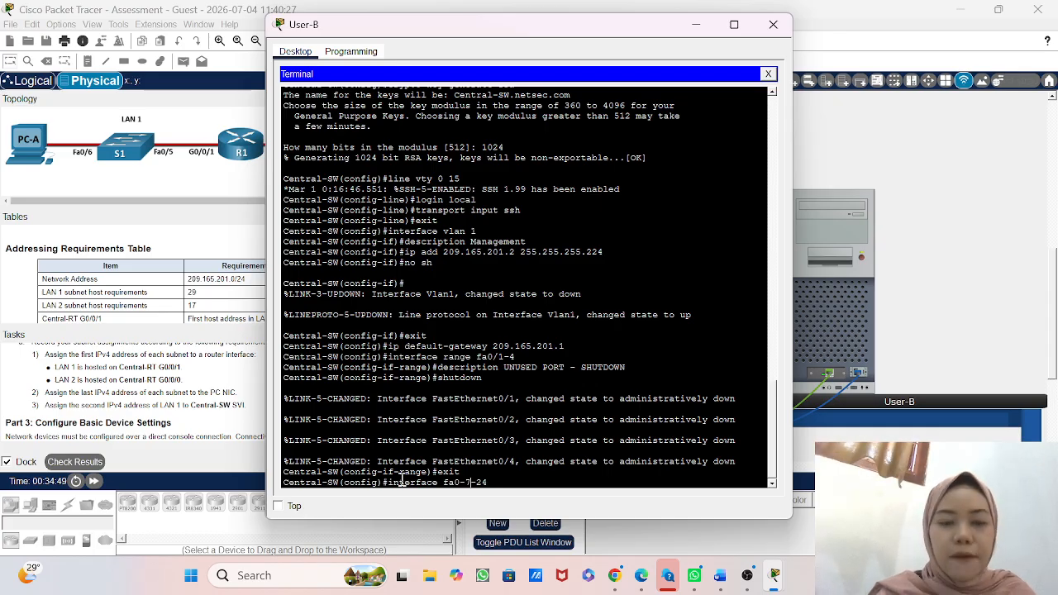
key(BackSpace)
text(/)
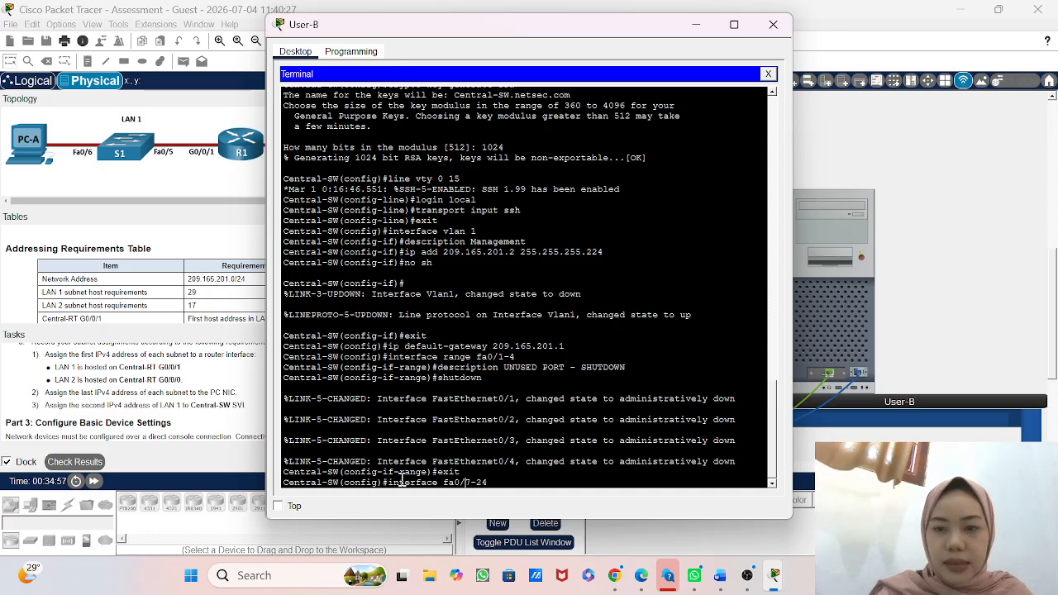
key(Return)
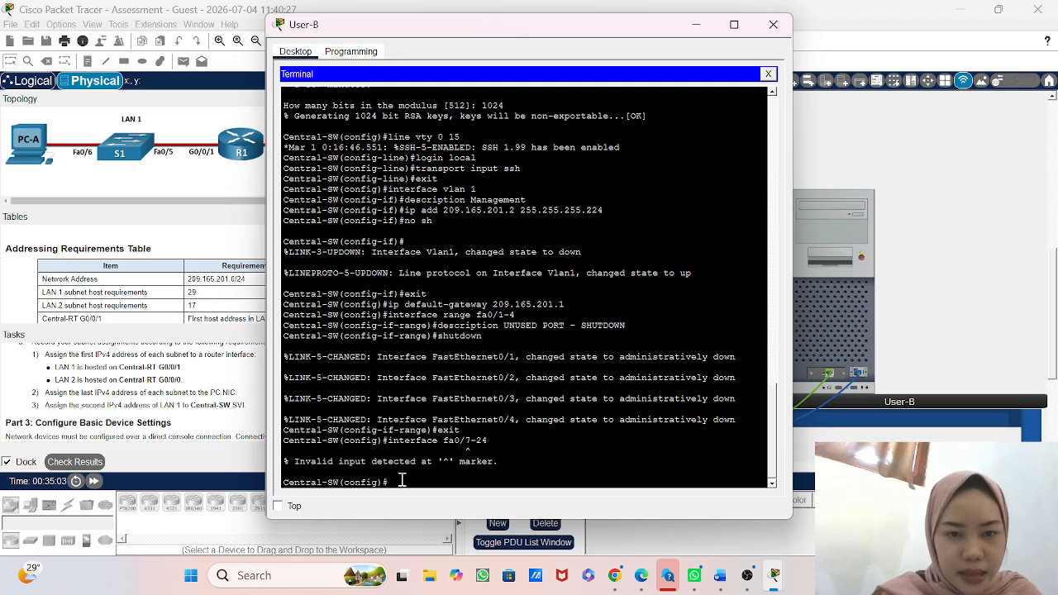
Describe range Fa0/7–24 as 'UNUSED PORT - SHUTDOWN', shut the ports down, and exit.
text(inter)
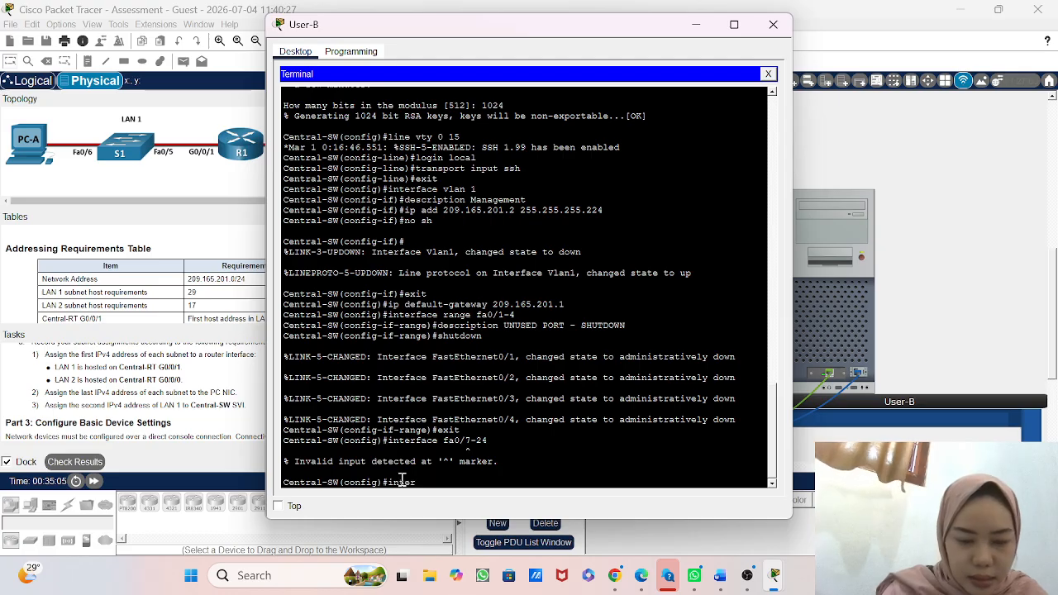
text(face range fa0)
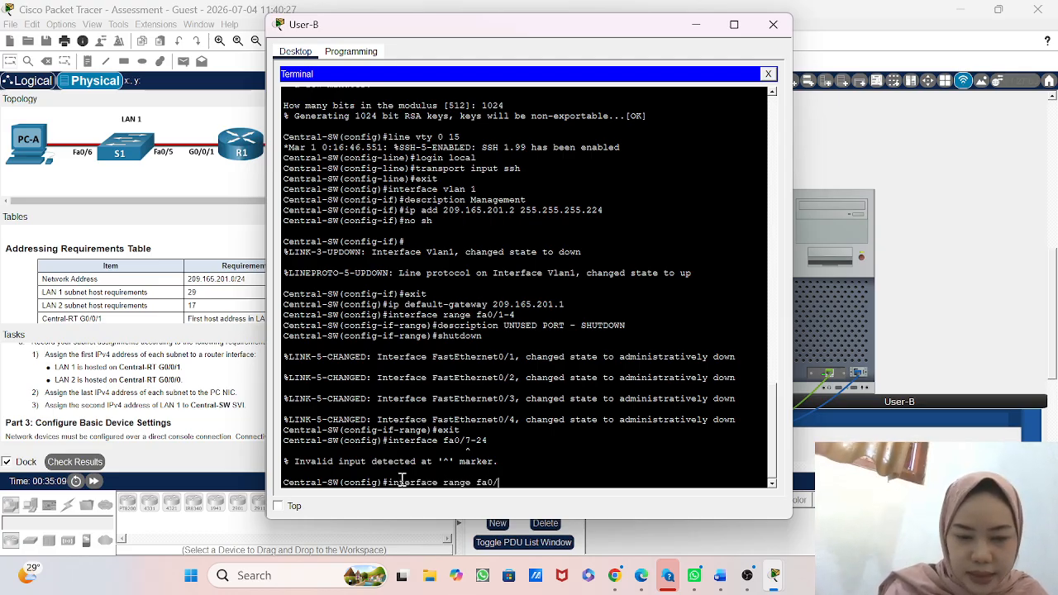
text(/7-24)
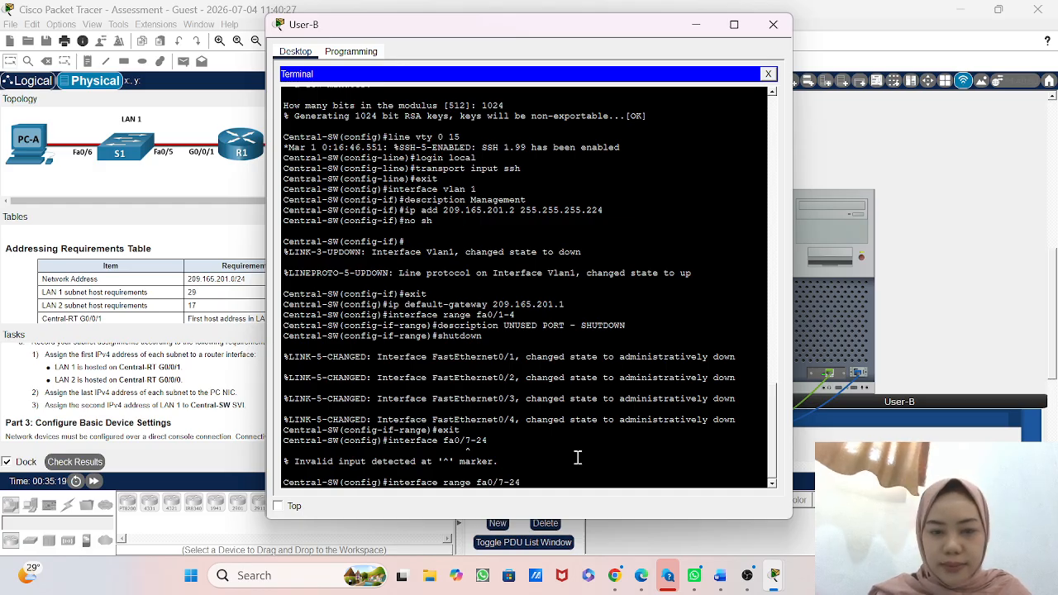
key(Return)
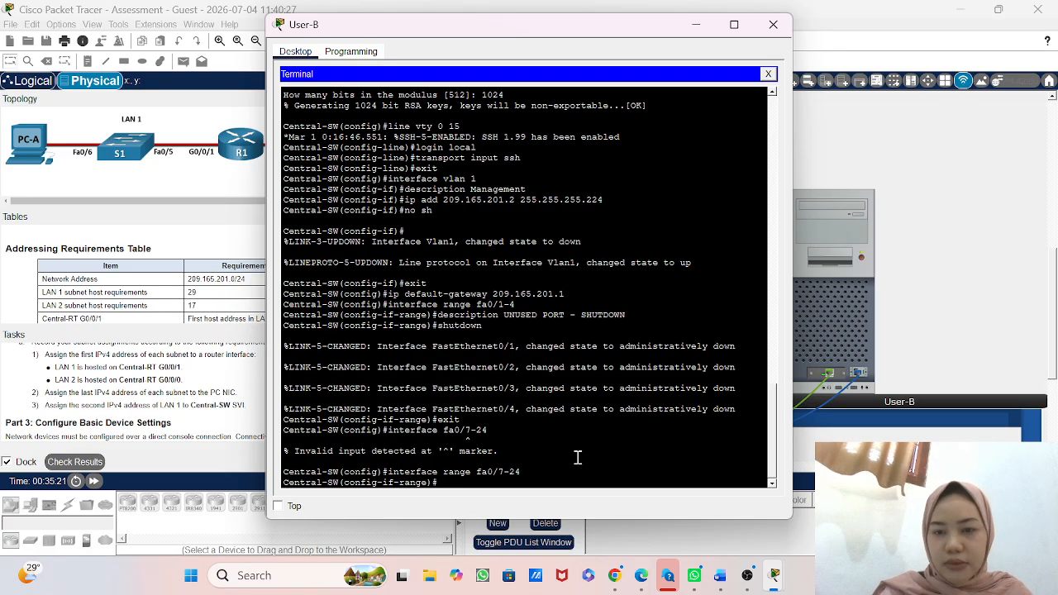
text(descr)
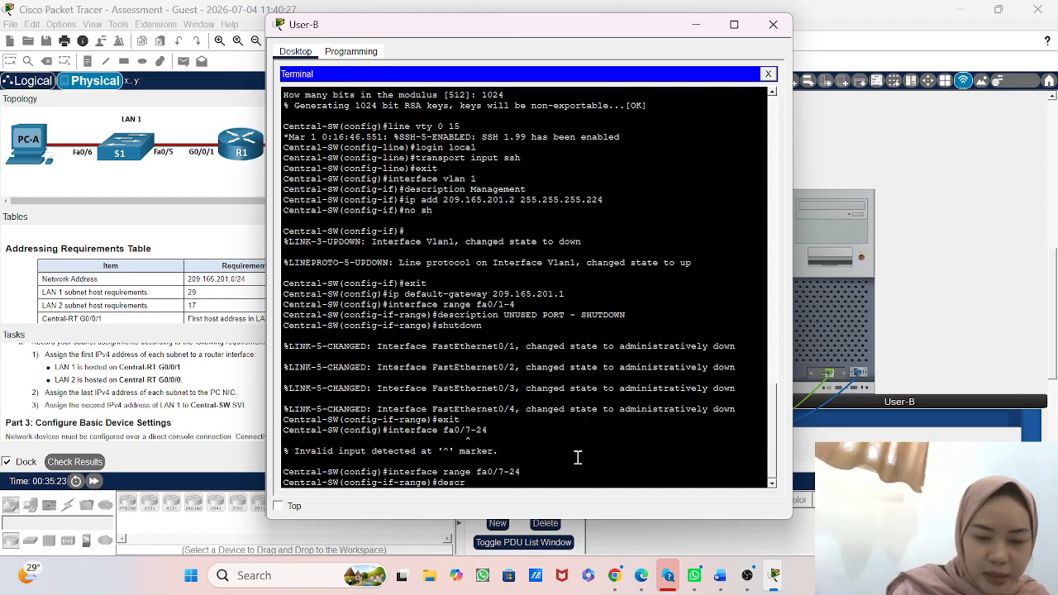
text(iption)
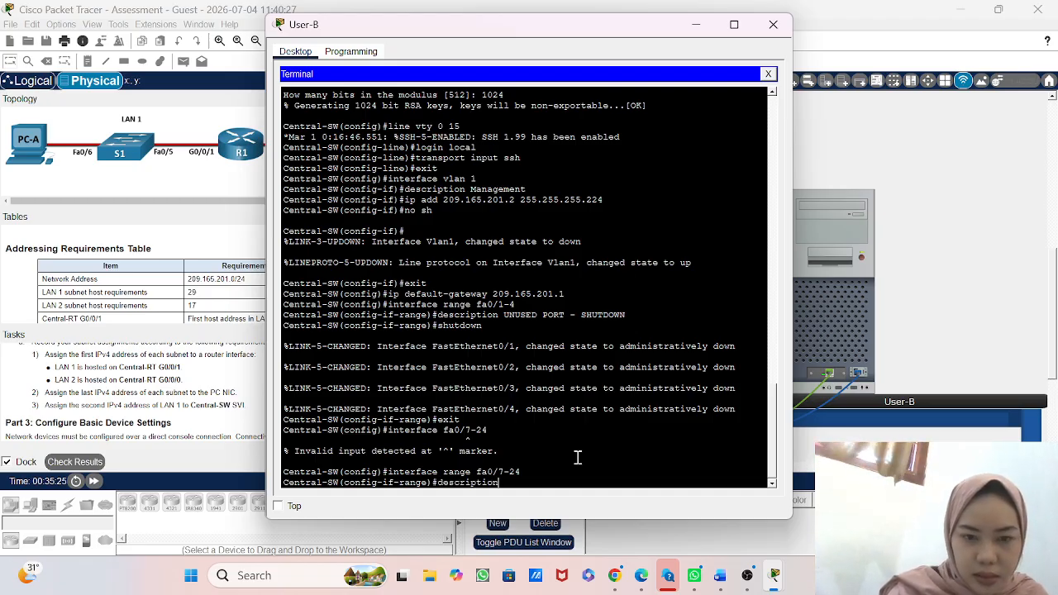
text( UNUSED)
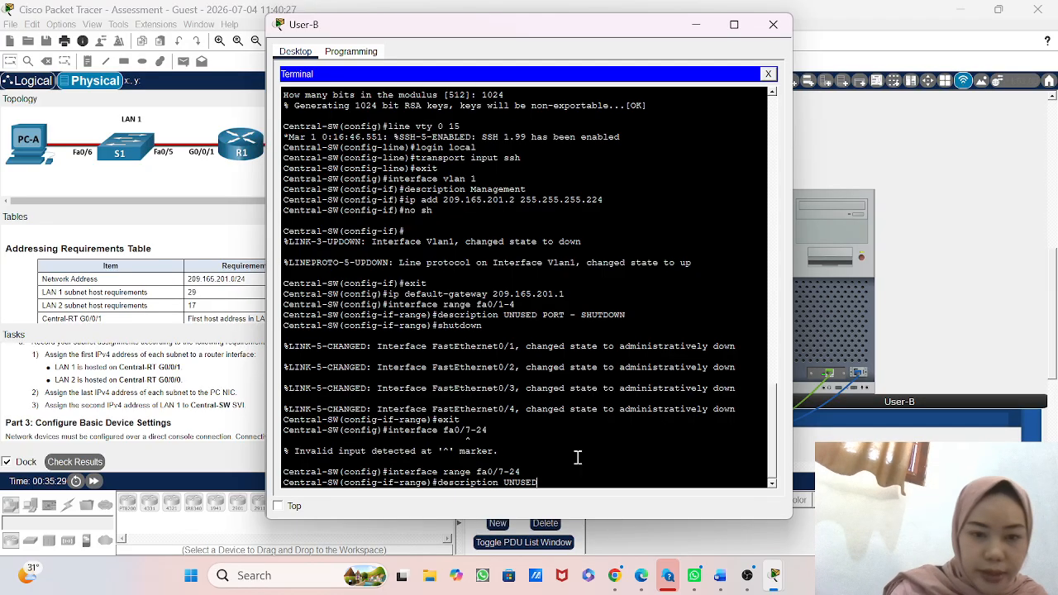
text( PORT - SH)
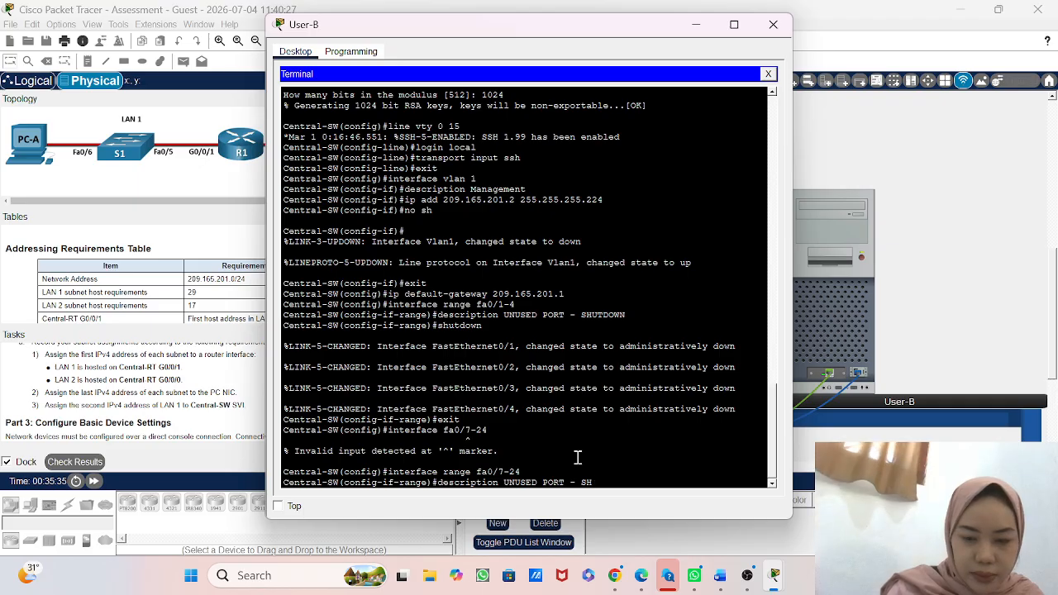
text(UTDOWN)
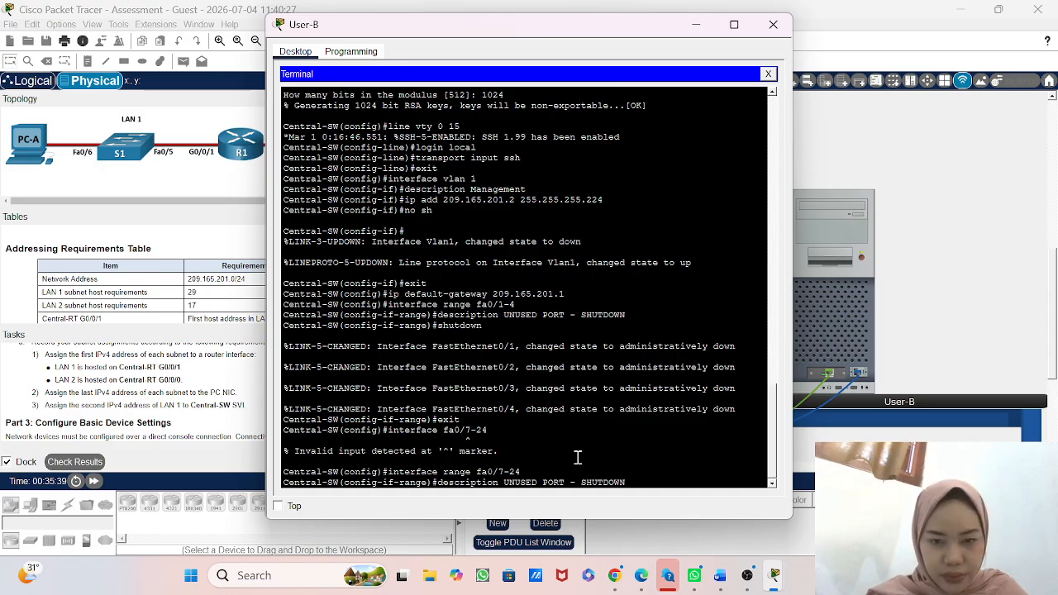
key(Return)
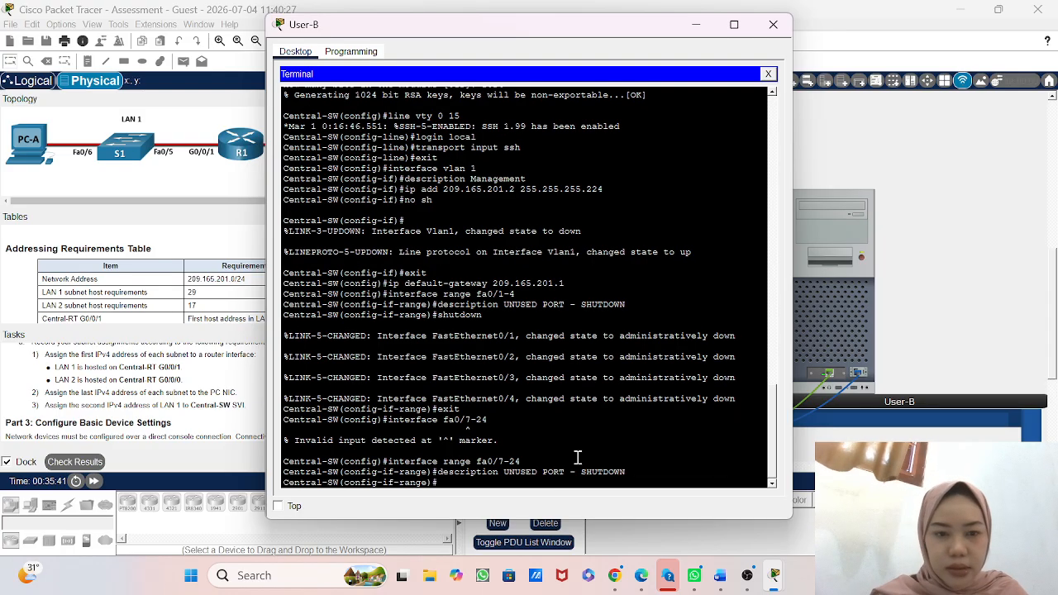
text(shu)
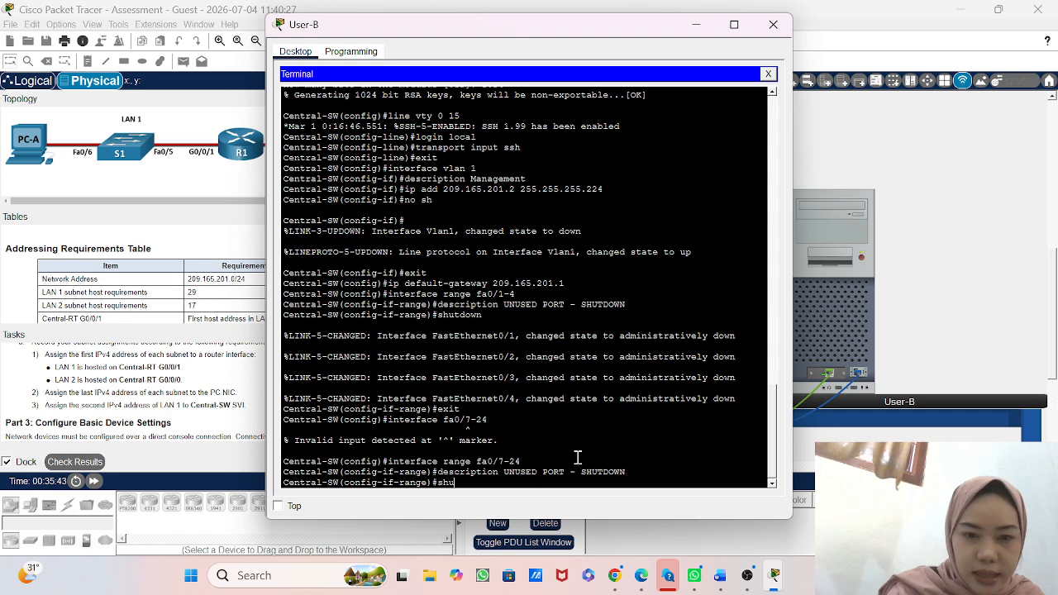
text(tdown)
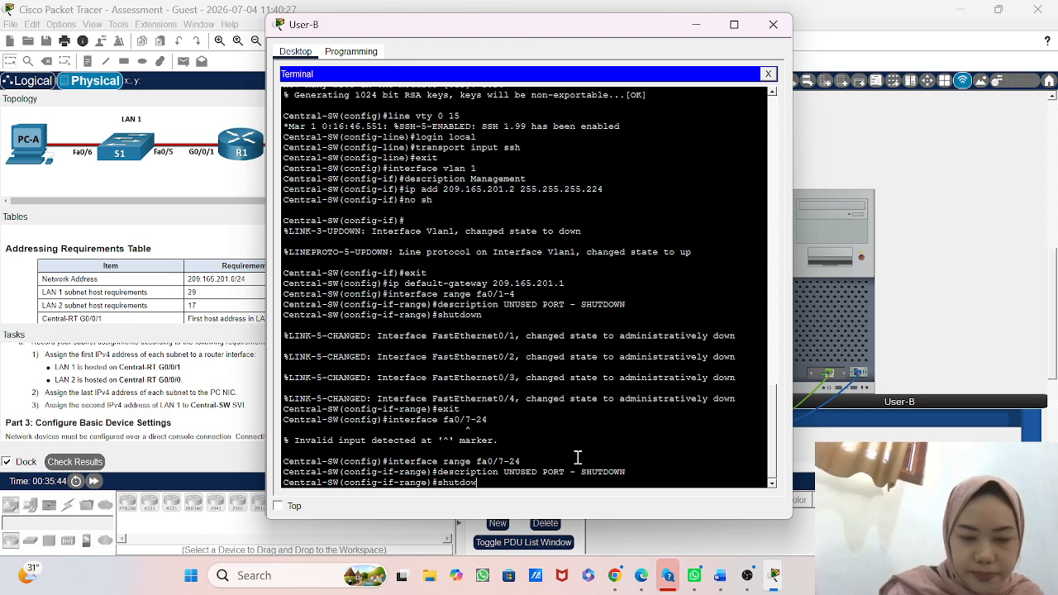
key(Return)
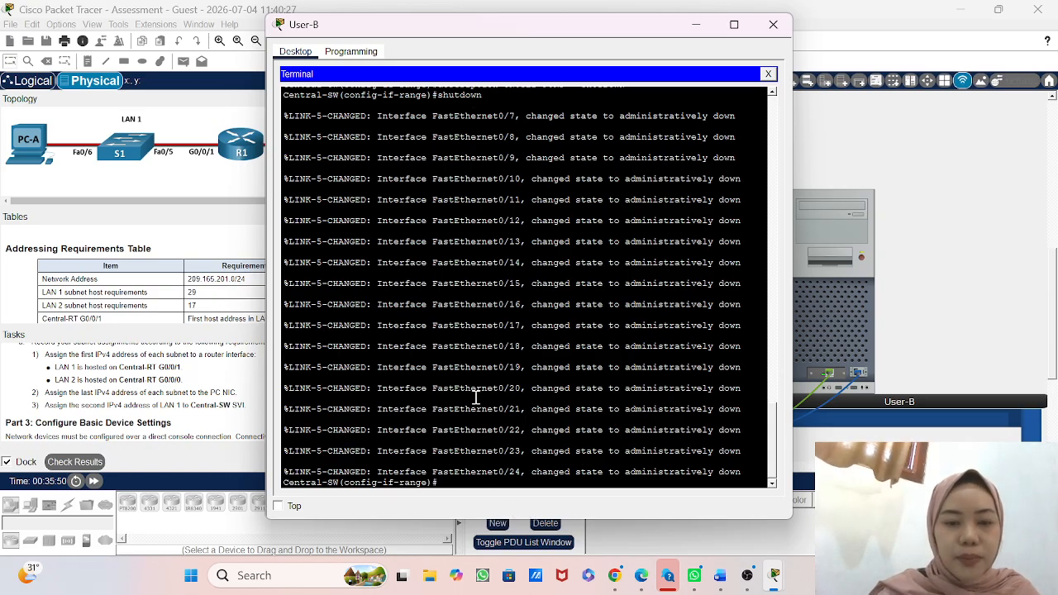
scroll(513, 333, up, 5)
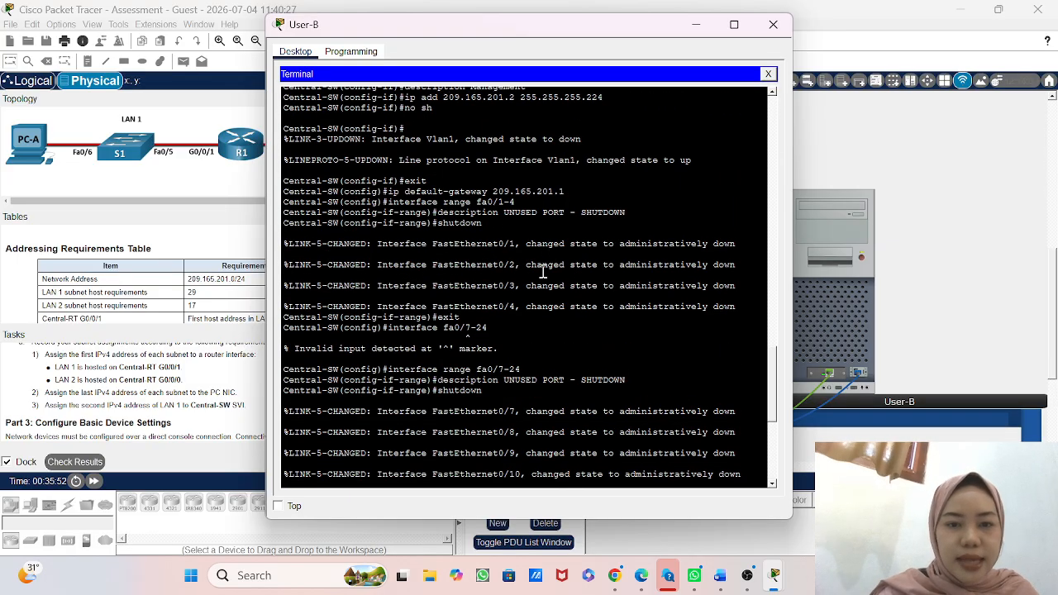
scroll(537, 325, down, 5)
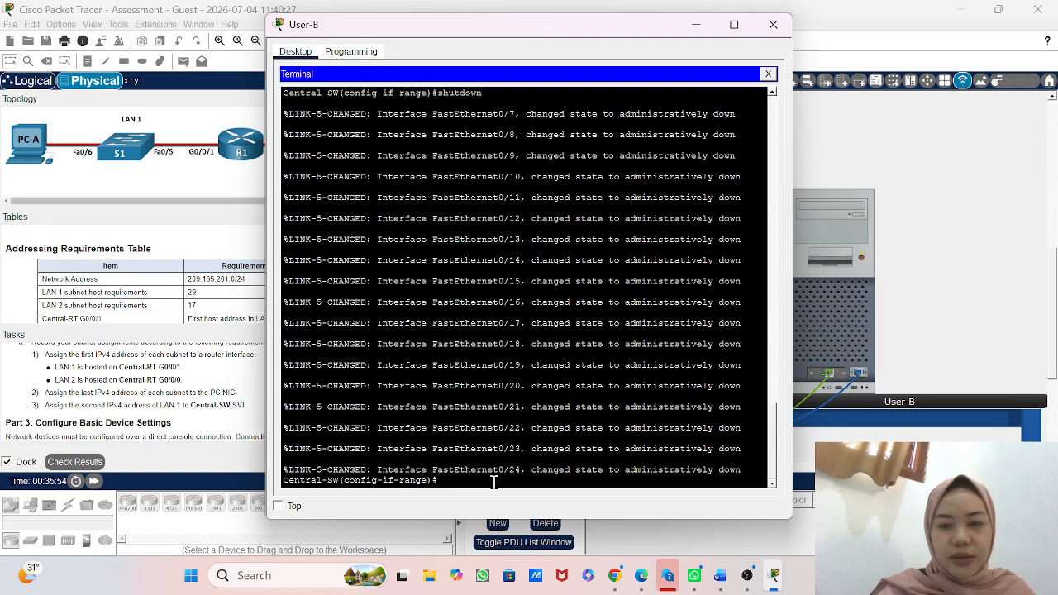
text(exit)
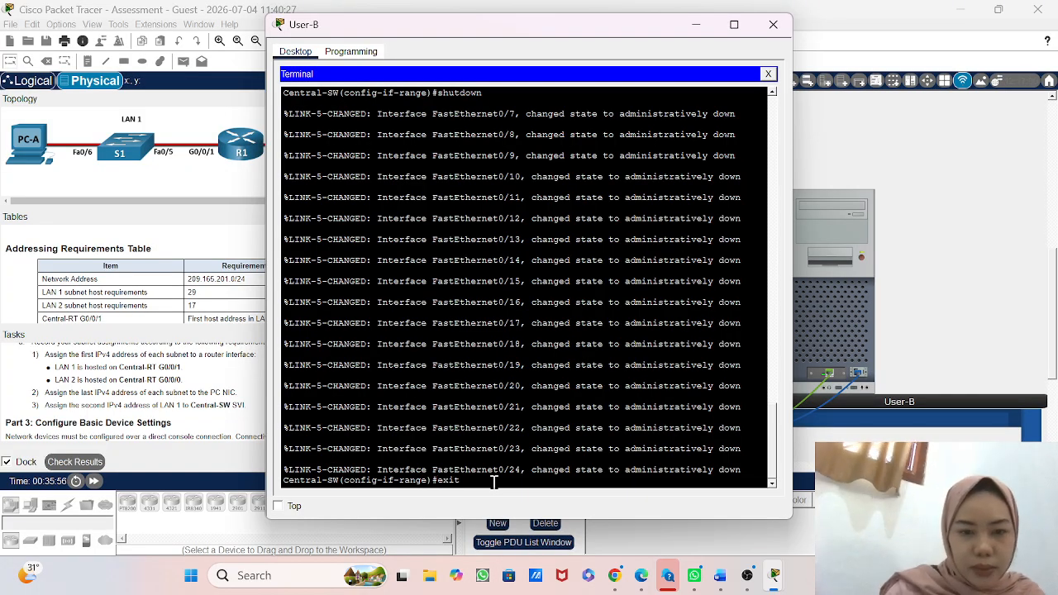
key(Return)
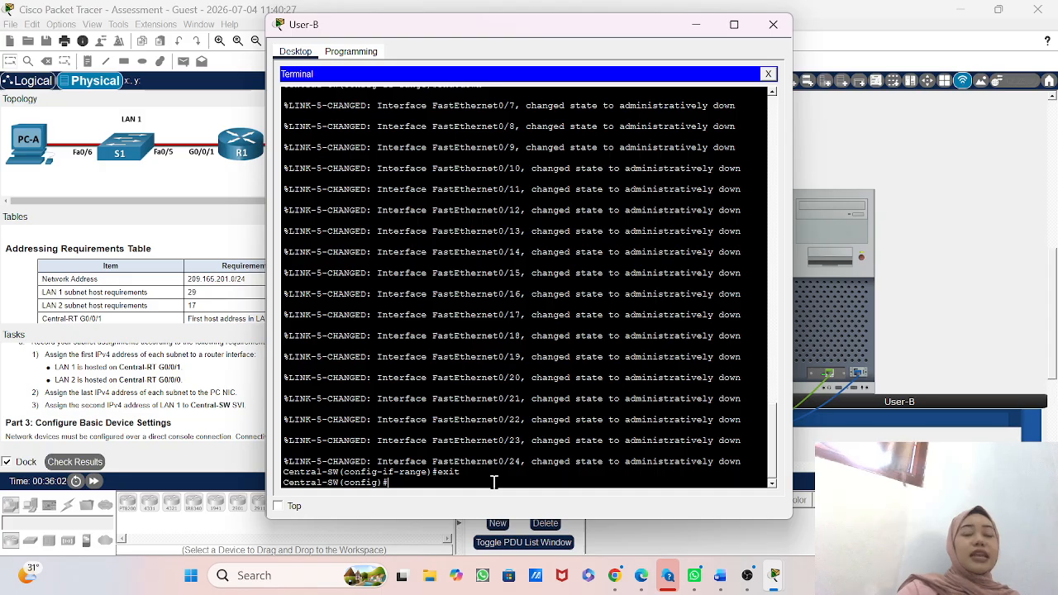
Give GigabitEthernet0/1–2 the description 'UNUSED PORT - SHUTDOWN', shut them down, and exit.
text(int)
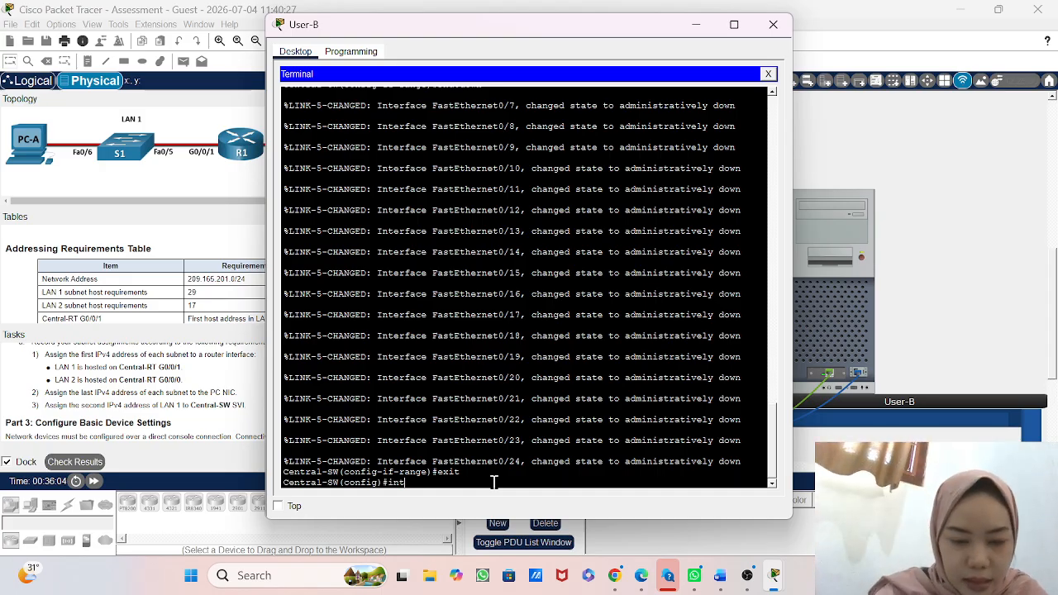
text(erface rang)
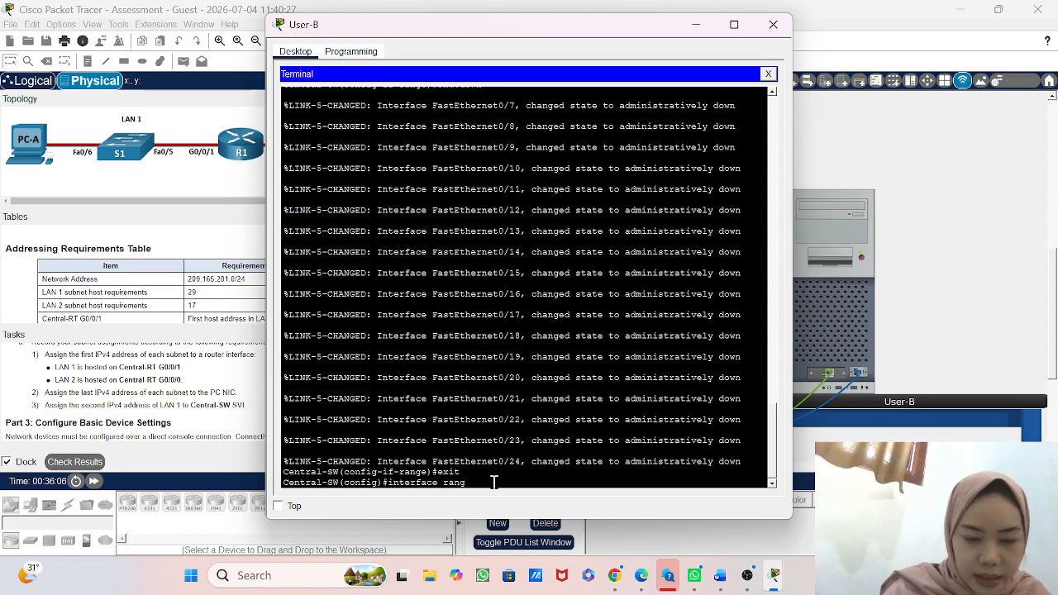
text(e gi0)
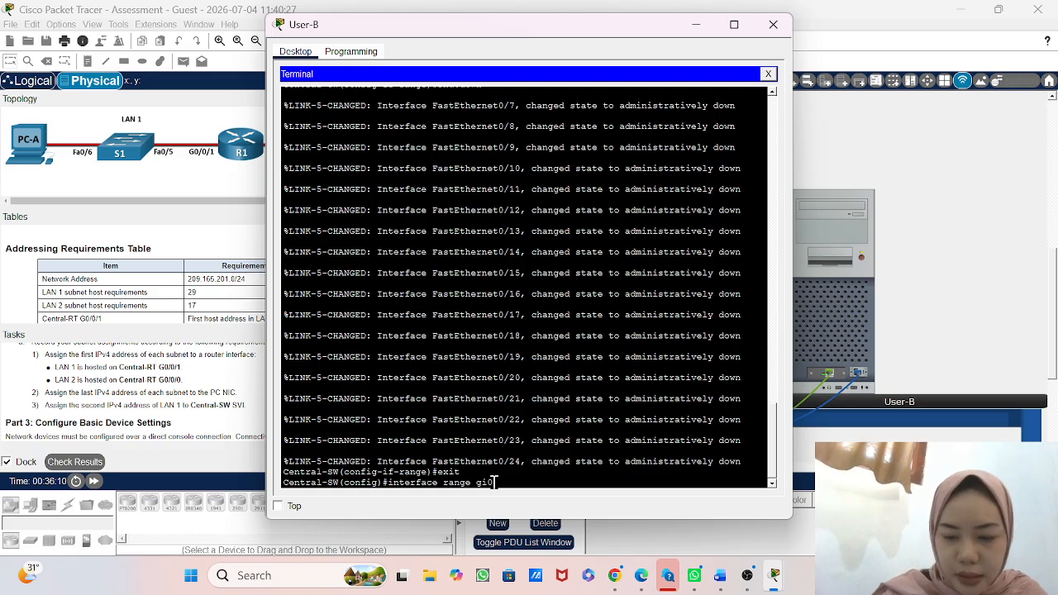
text(/2)
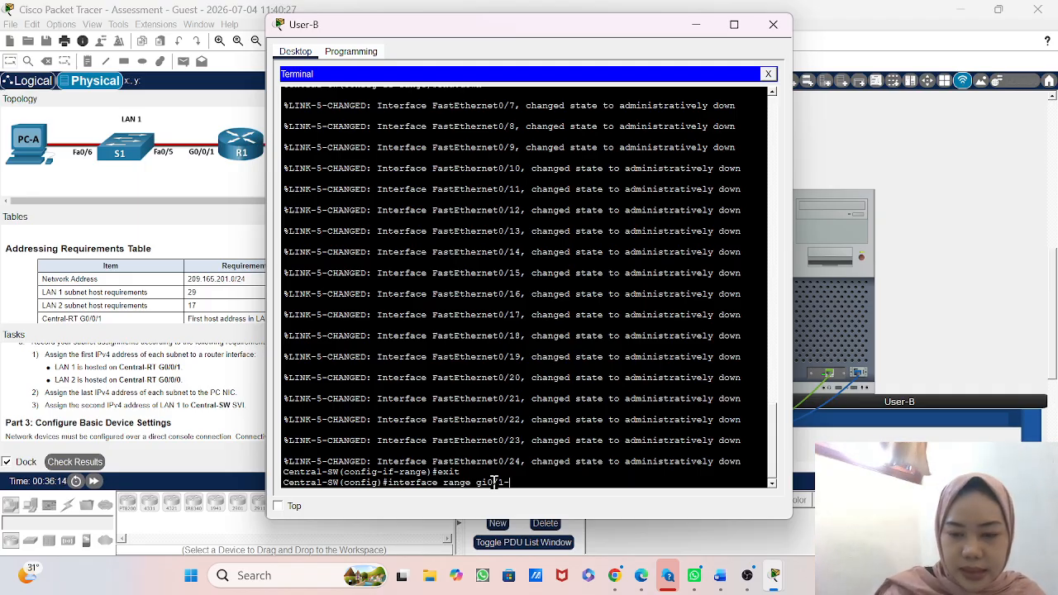
text(-2)
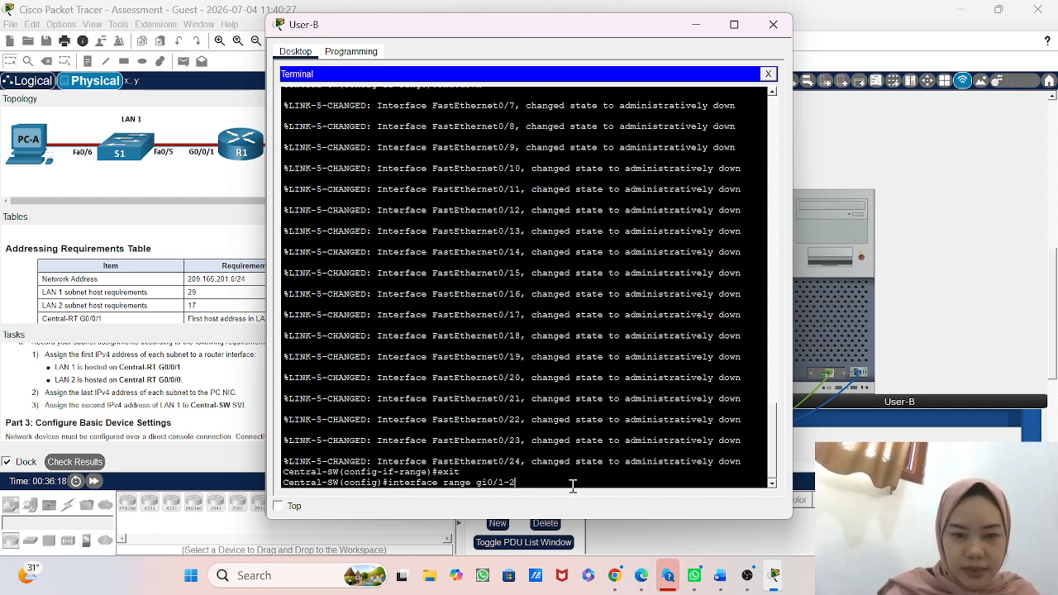
key(Return)
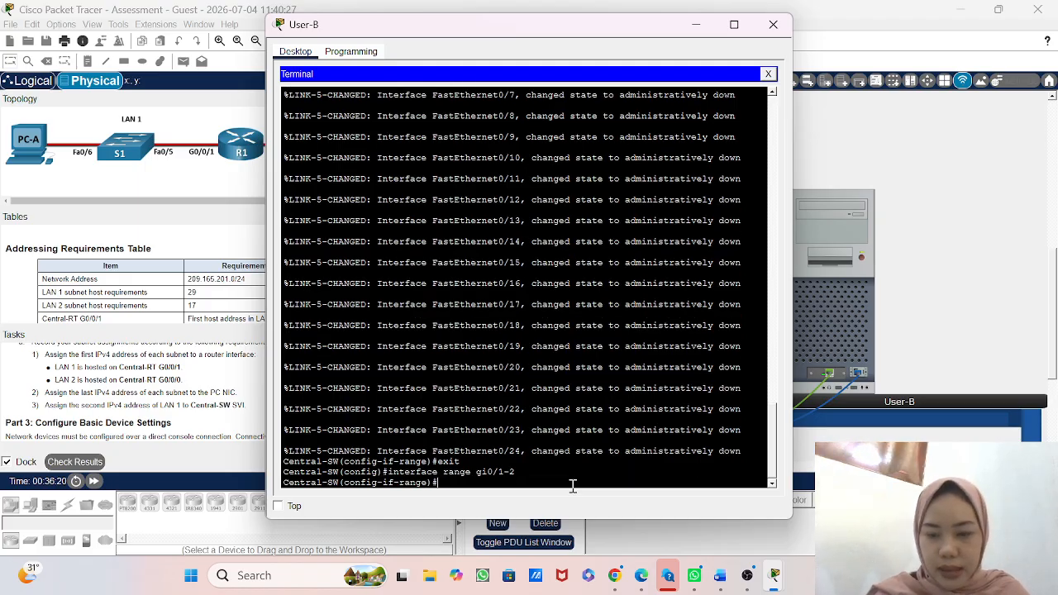
text(description)
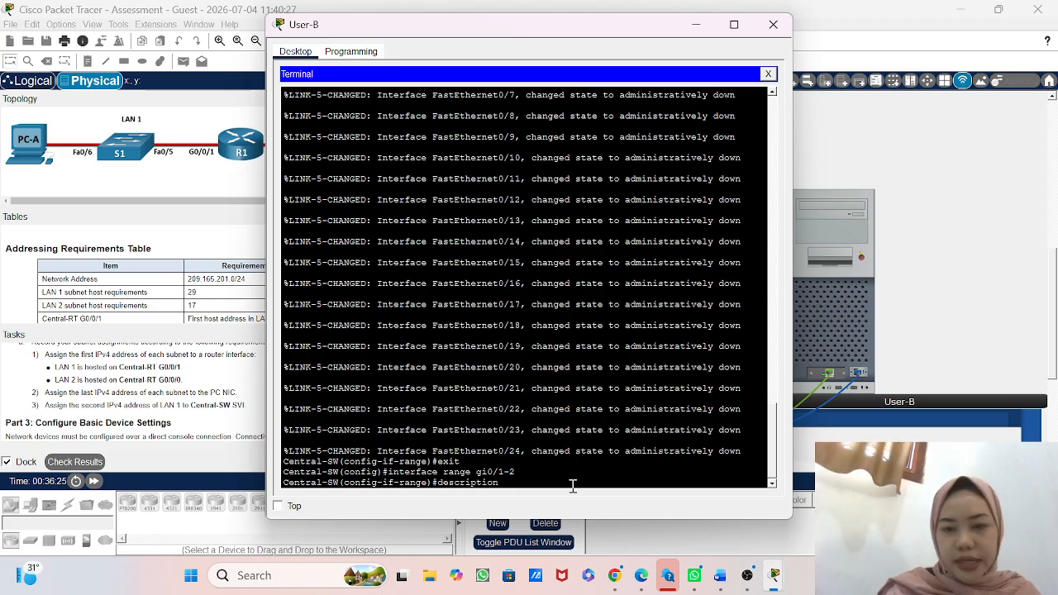
text( UNUSED)
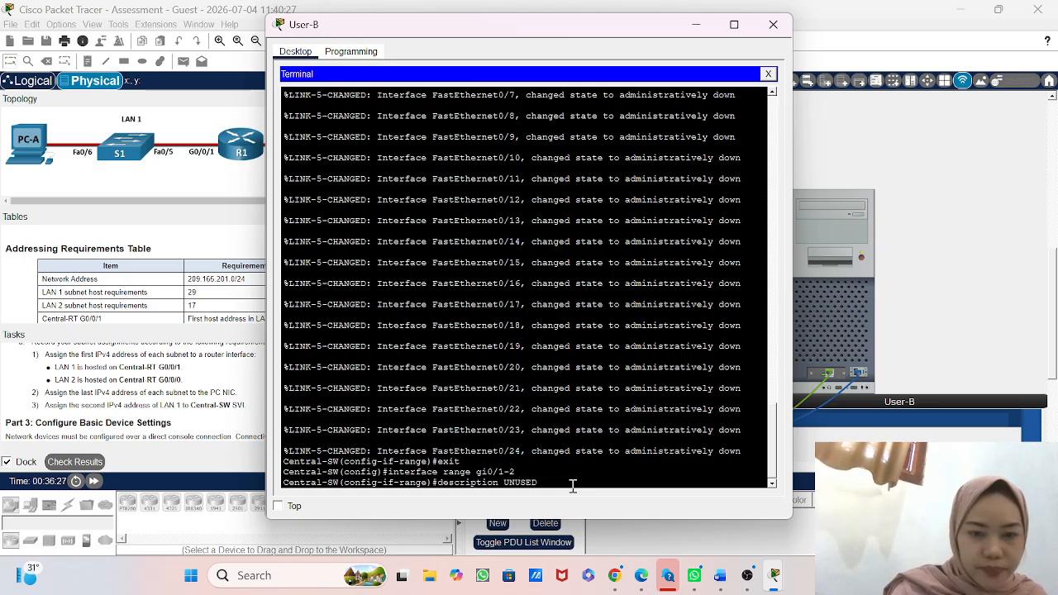
text( PORT)
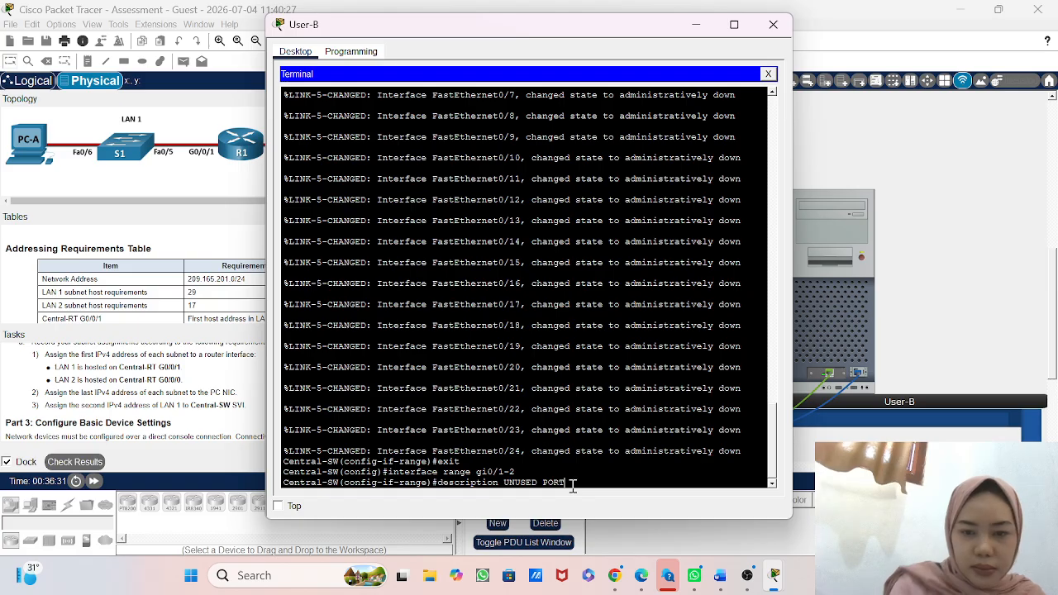
text( - SHUTD)
text(OWN)
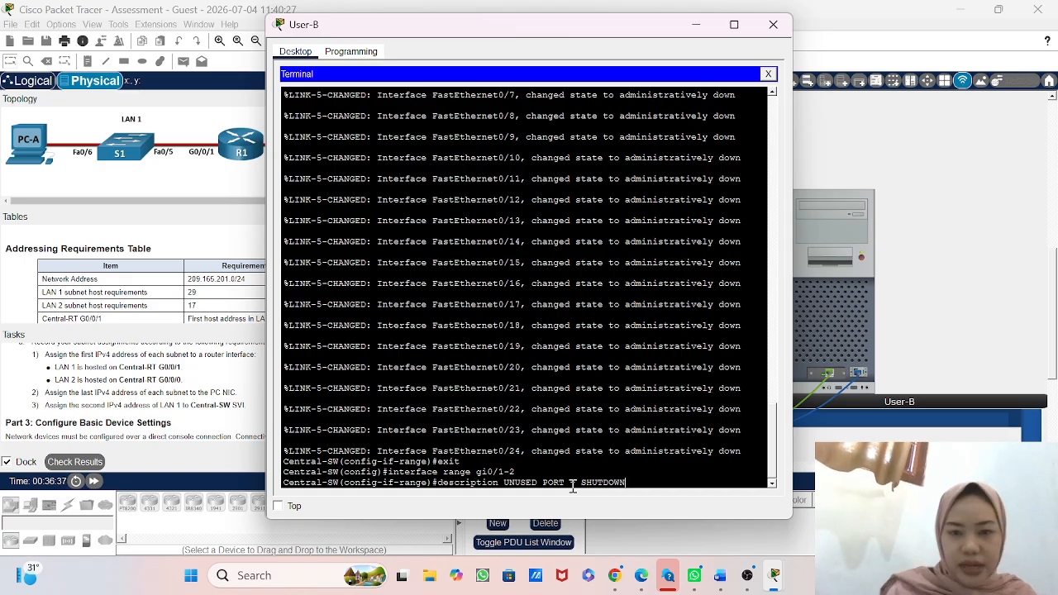
key(Return)
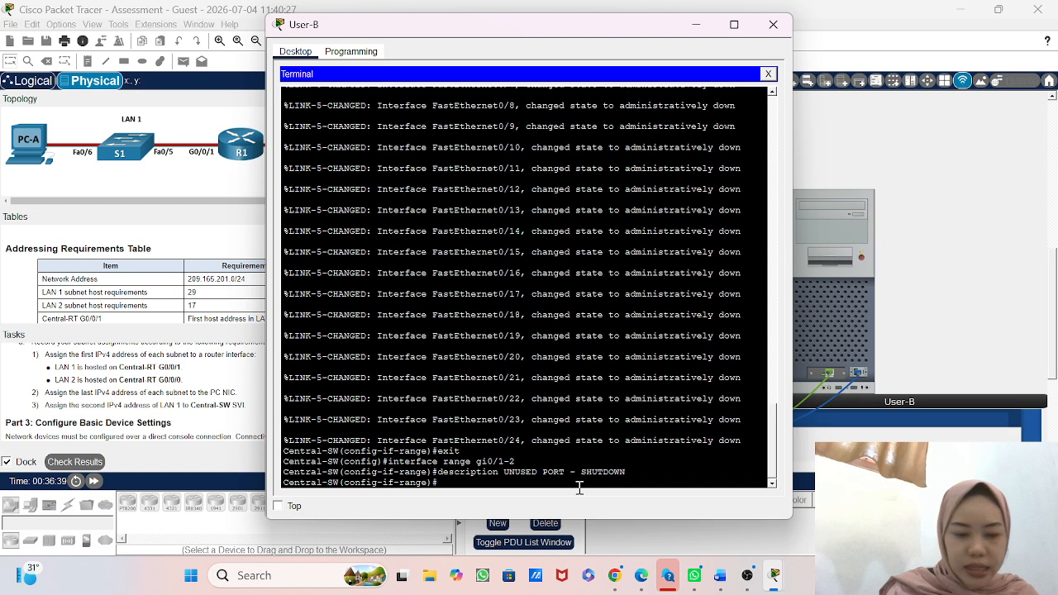
text(shut)
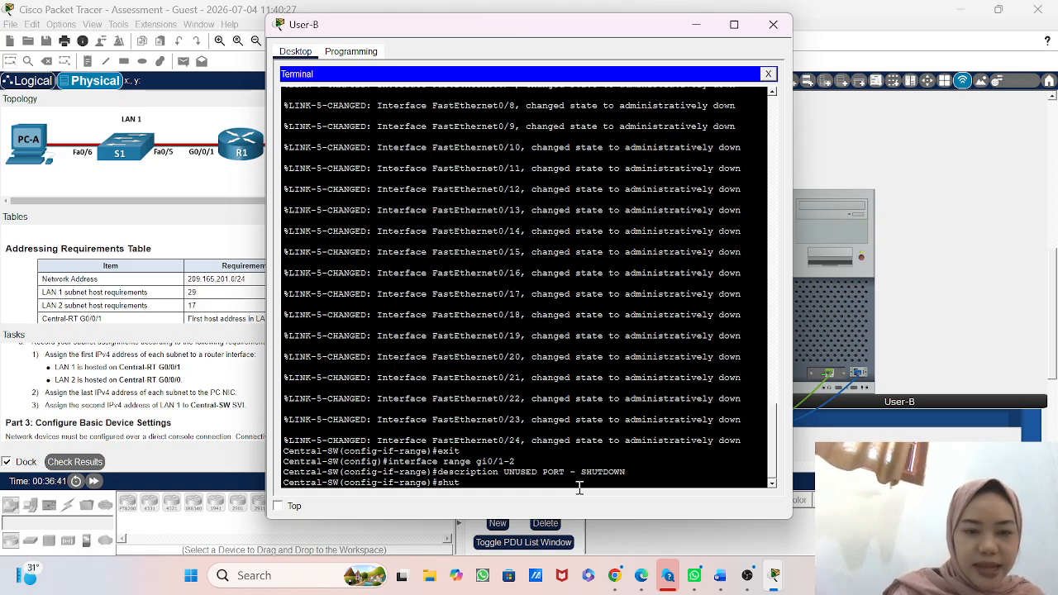
text(down)
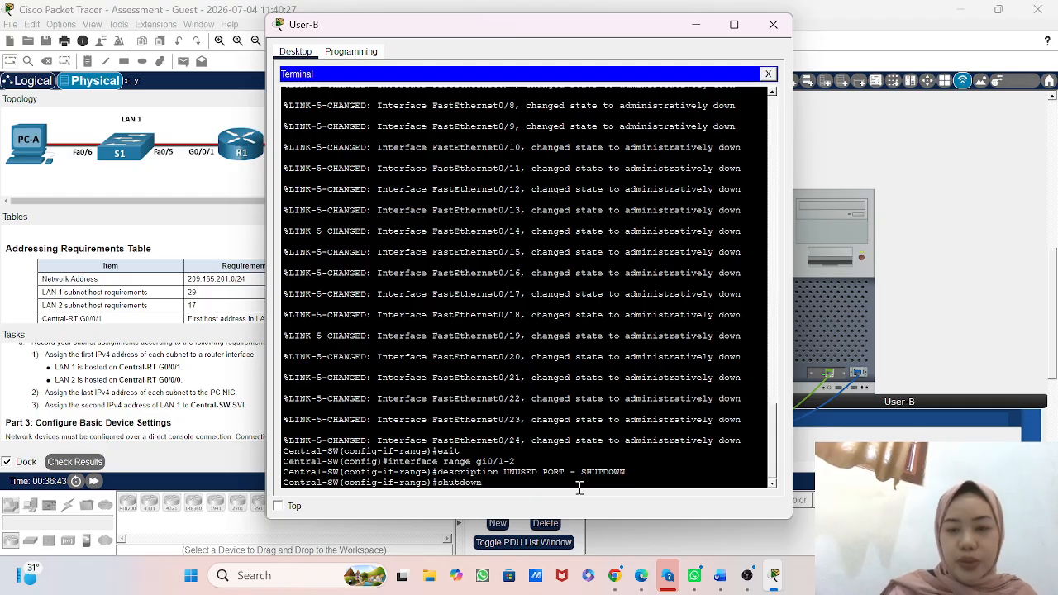
key(Return)
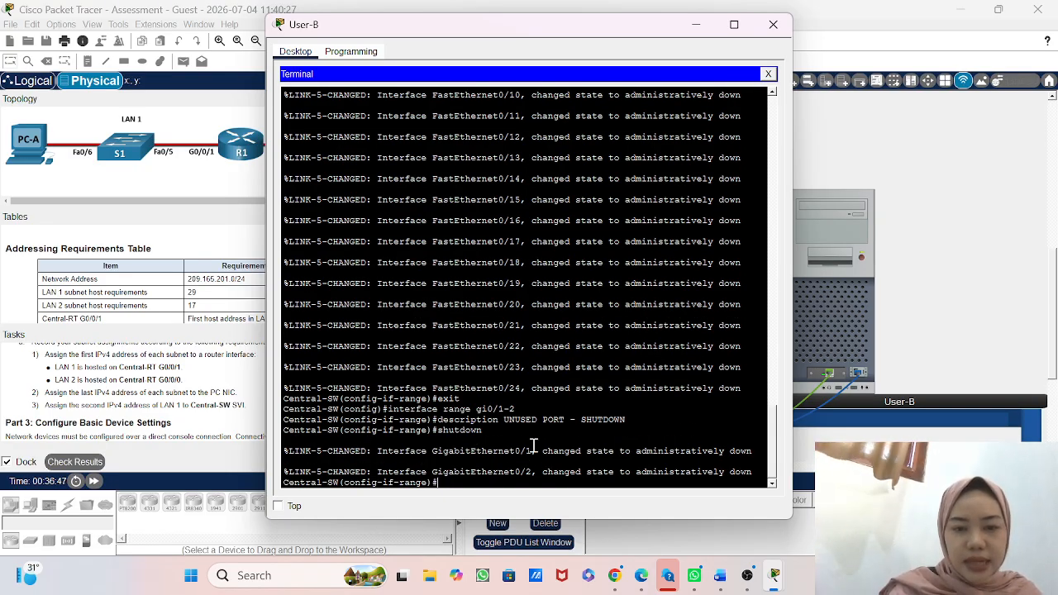
text(exit)
key(Return)
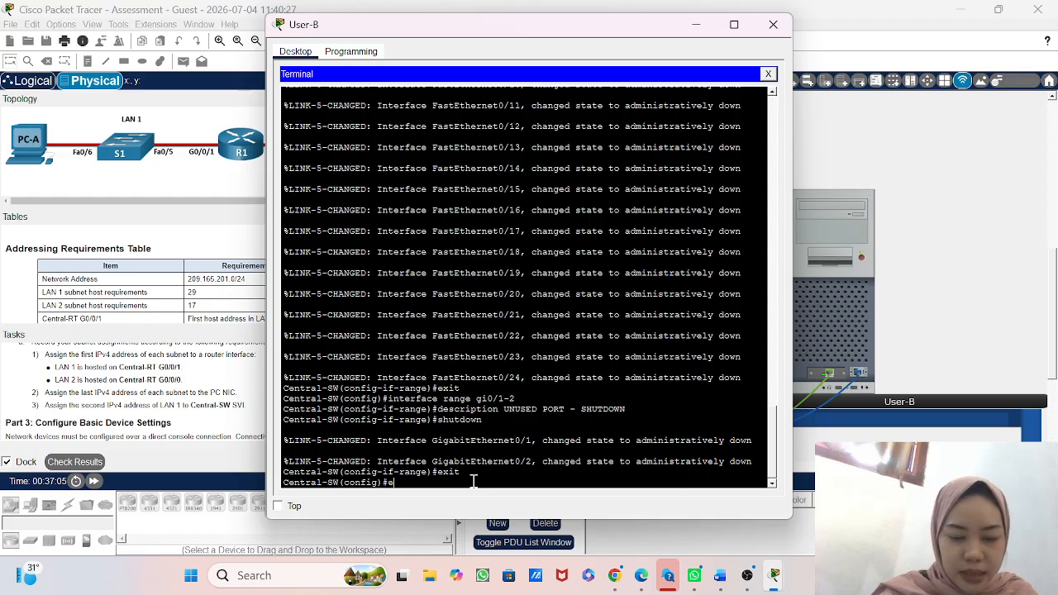
Leave config mode and run 'copy running-config startup-config' to save Central-SW's configuration.
text(xit)
key(Return)
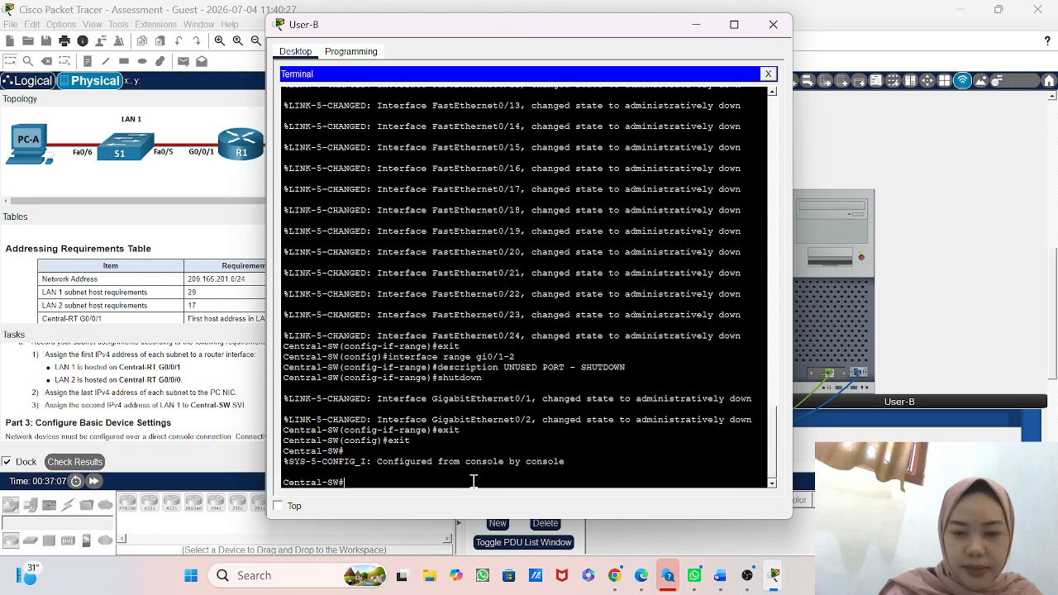
text(copy r)
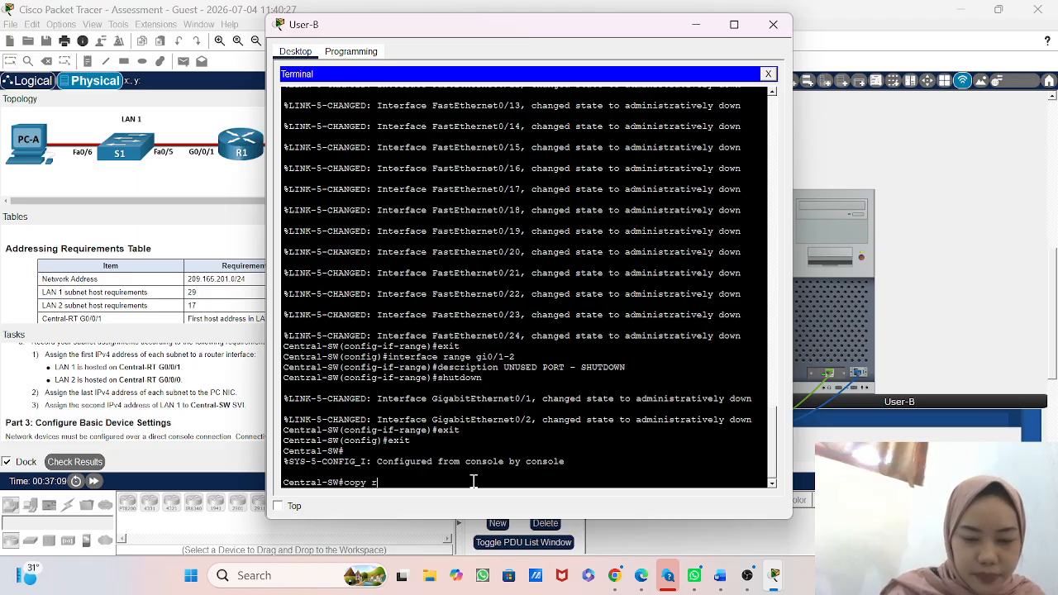
text(unning-config st)
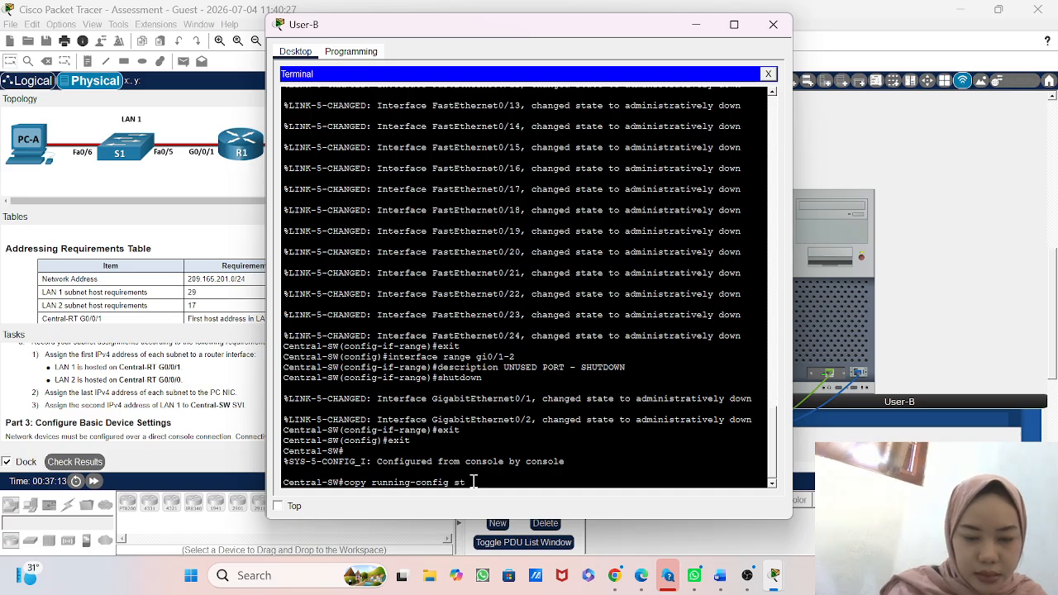
text(artup-co)
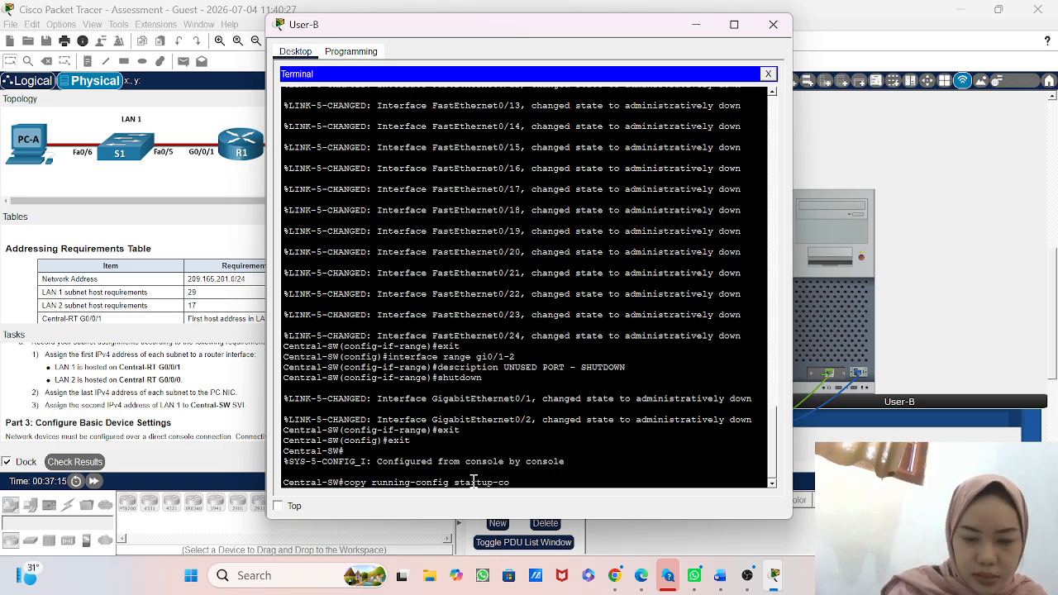
text(nfig)
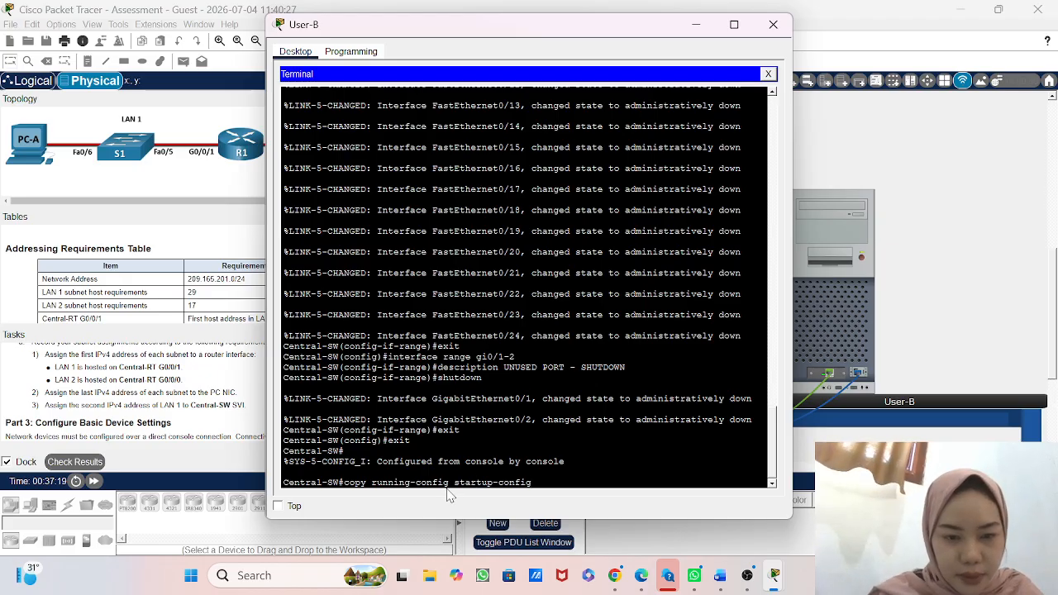
key(Return)
key(Return)
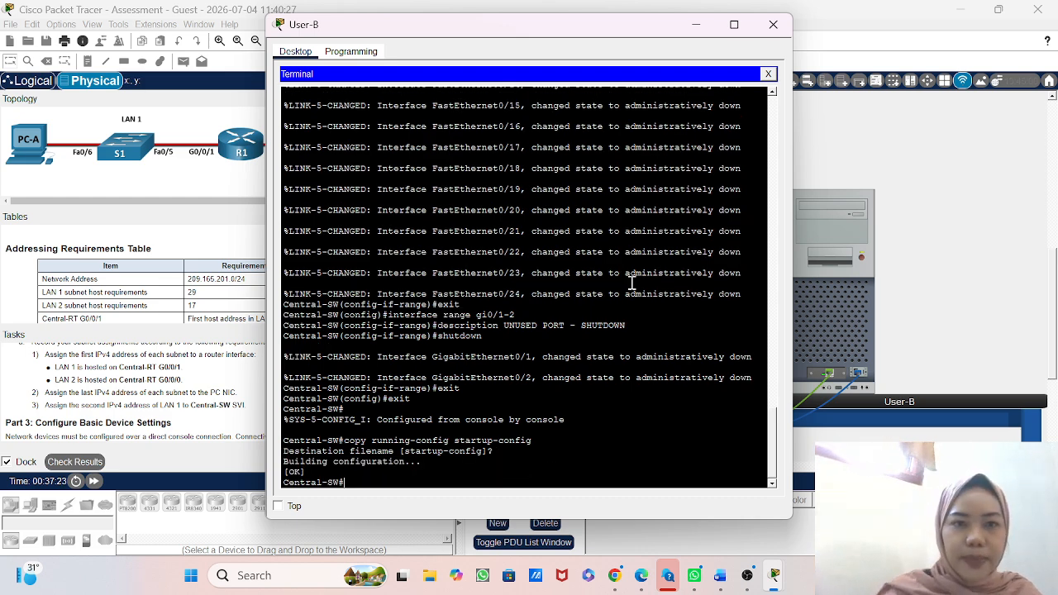
Close the switch console and verify User-B's IP address is 209.165.201.62.
click(768, 73)
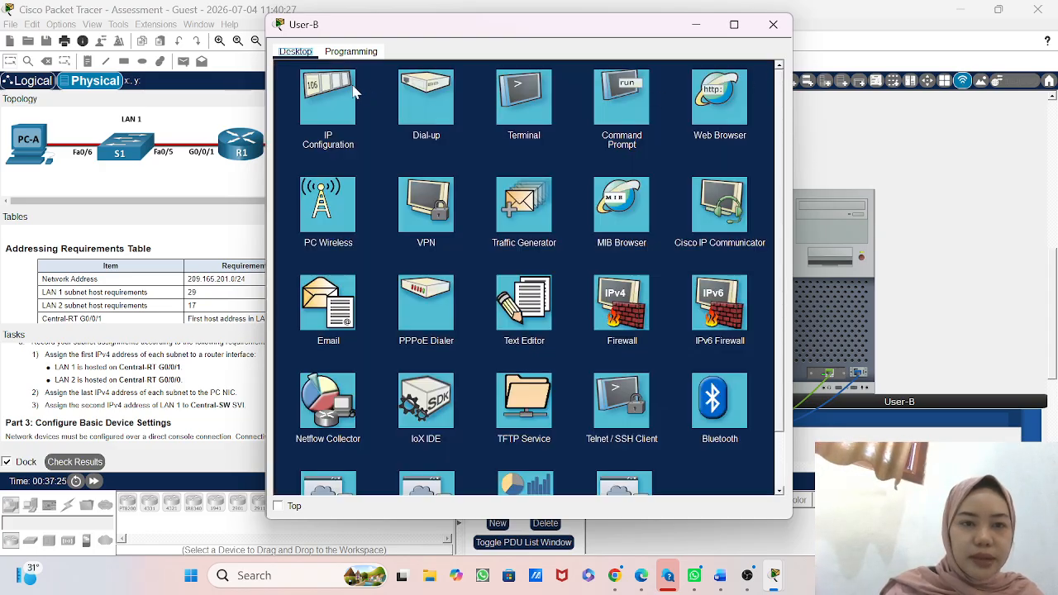
click(340, 89)
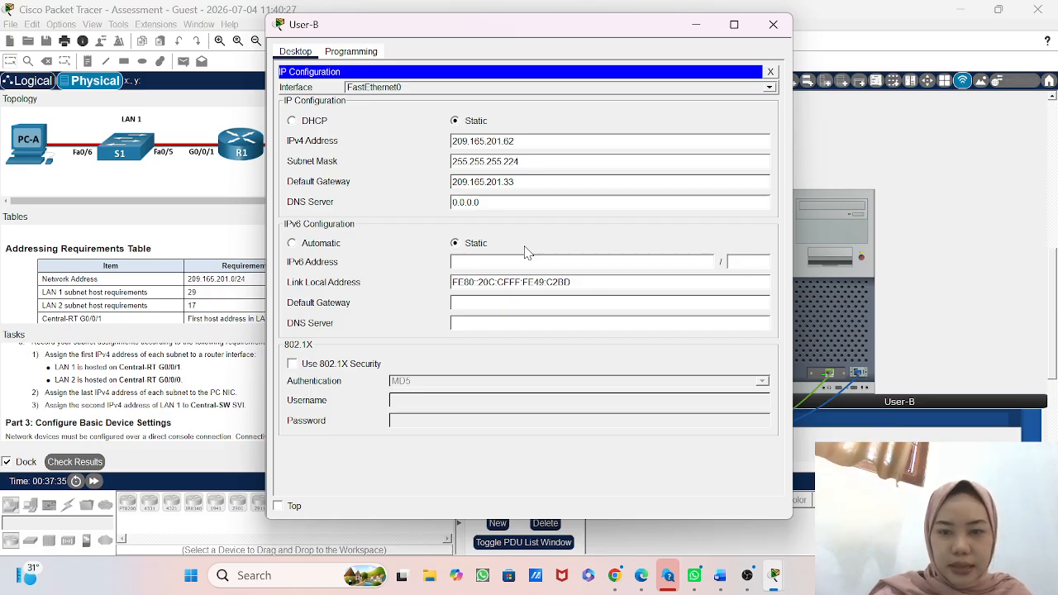
click(770, 72)
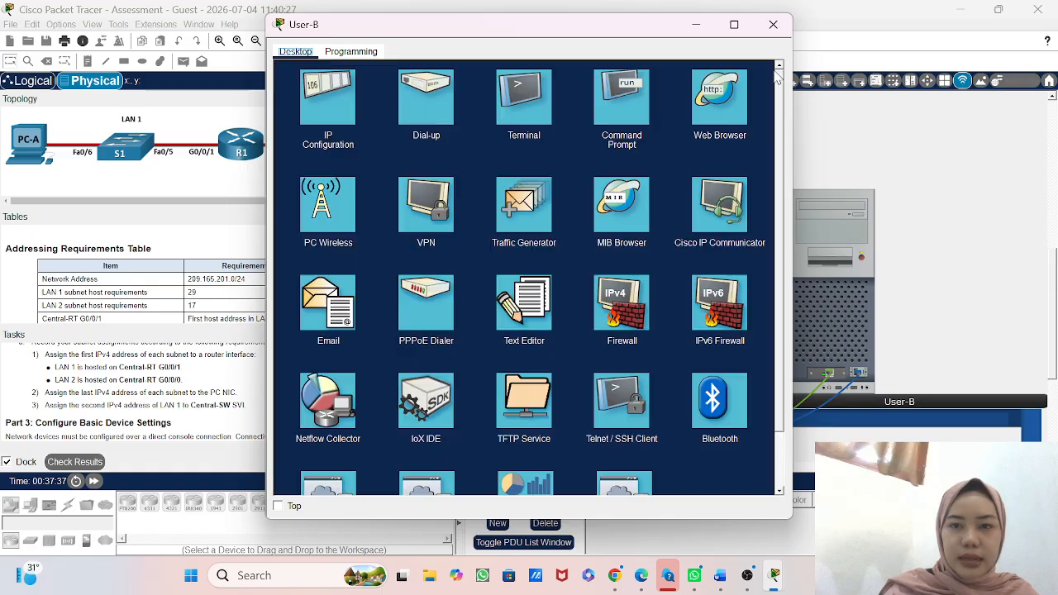
click(698, 25)
Check User-A's IP configuration shows 209.165.201.30, then put its window away.
scroll(535, 323, left, 3)
scroll(533, 323, right, 4)
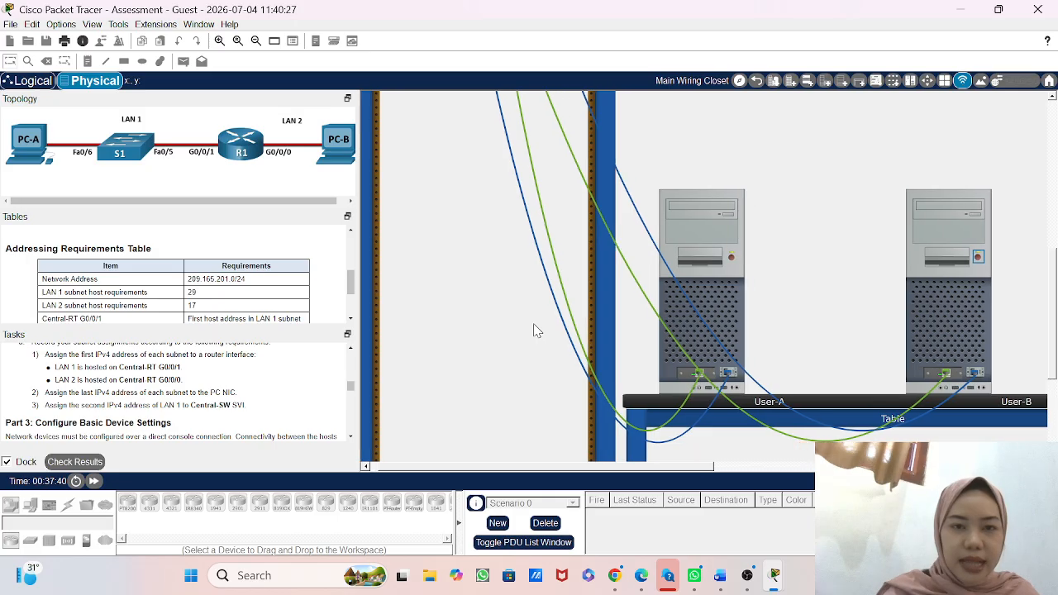
click(509, 273)
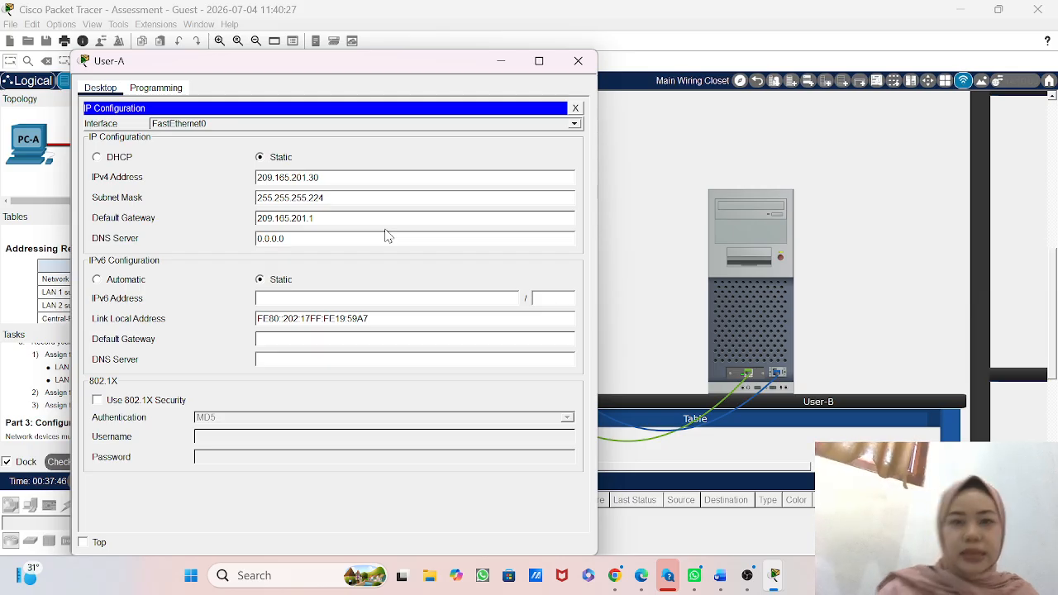
click(501, 62)
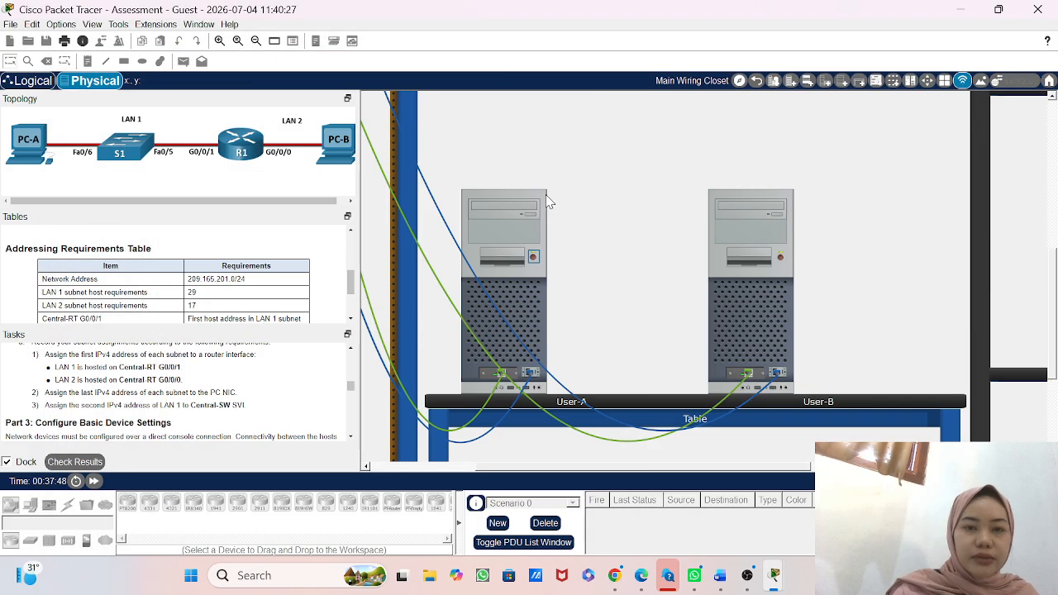
click(543, 200)
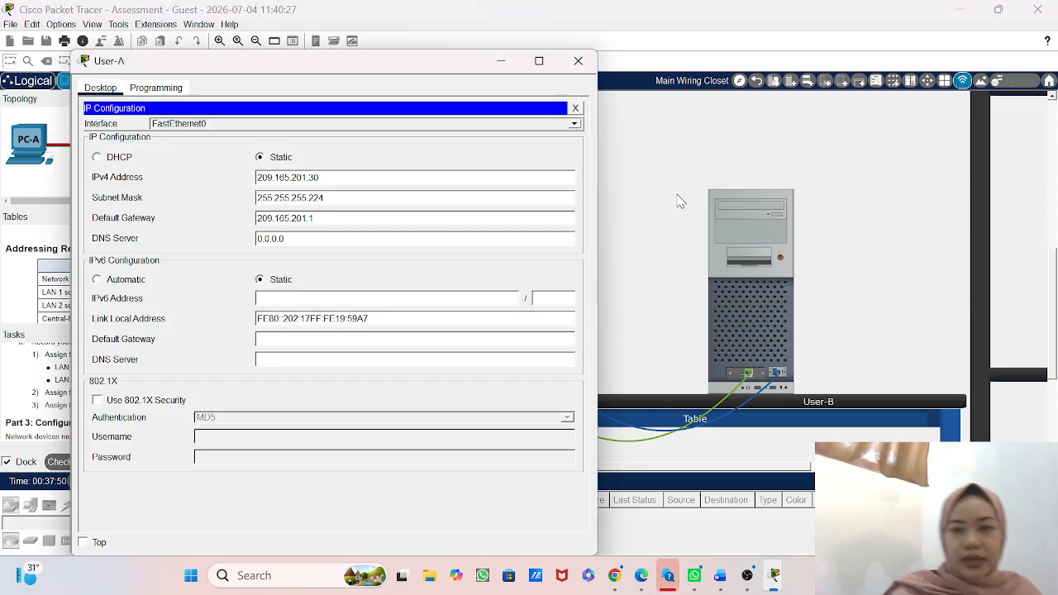
click(733, 179)
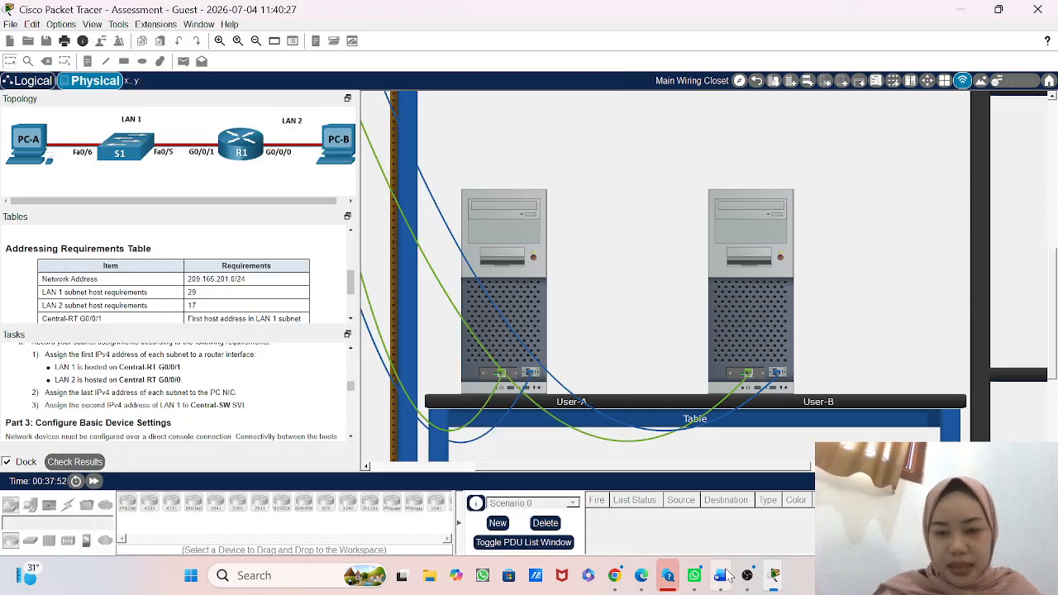
In the NetAcad assessment, choose Submit and tick 'Yes, confirm my submission'.
click(645, 575)
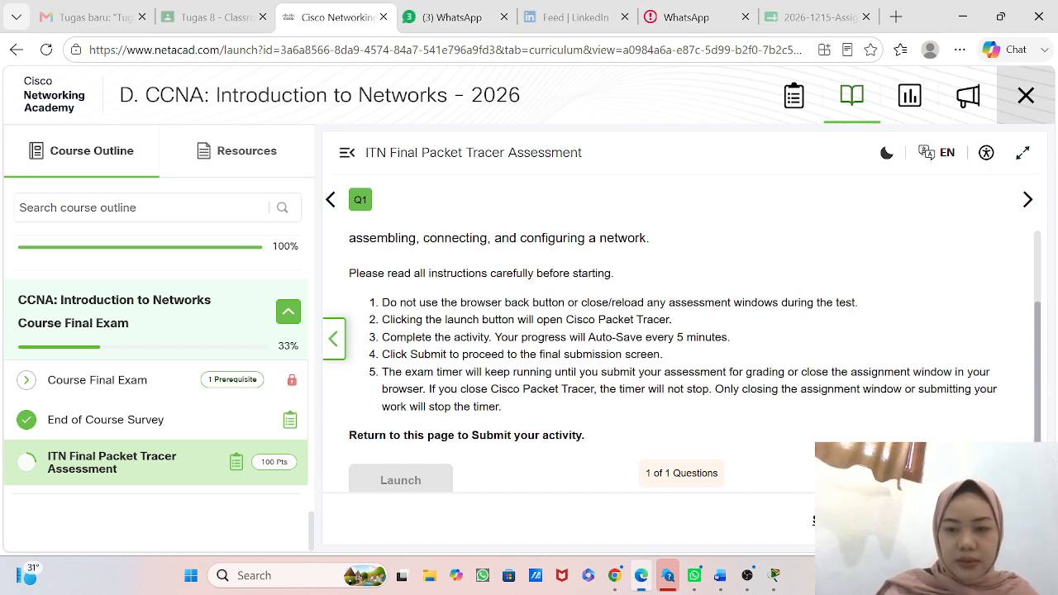
click(950, 520)
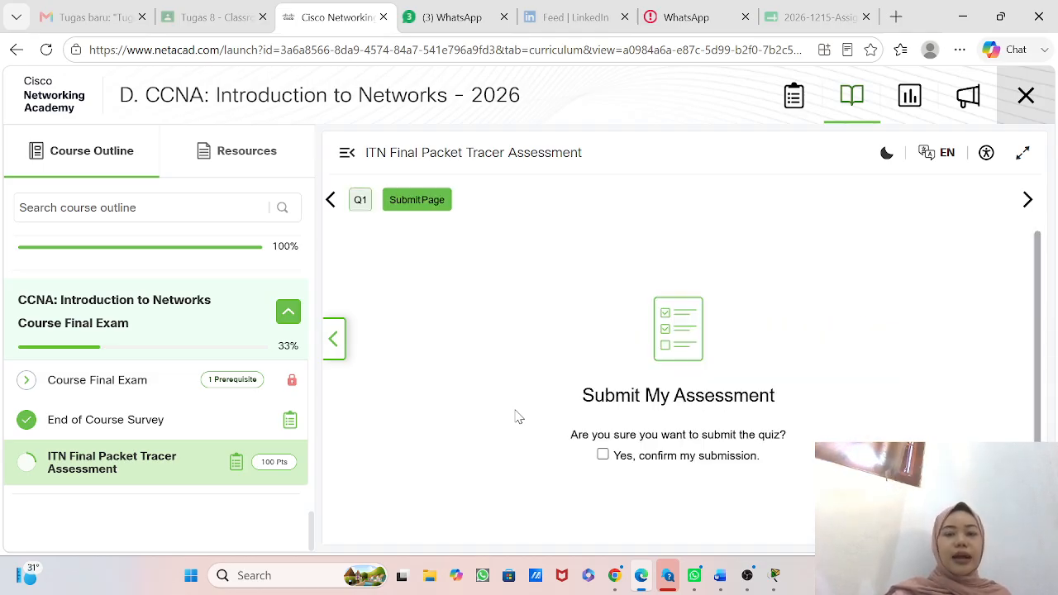
click(603, 456)
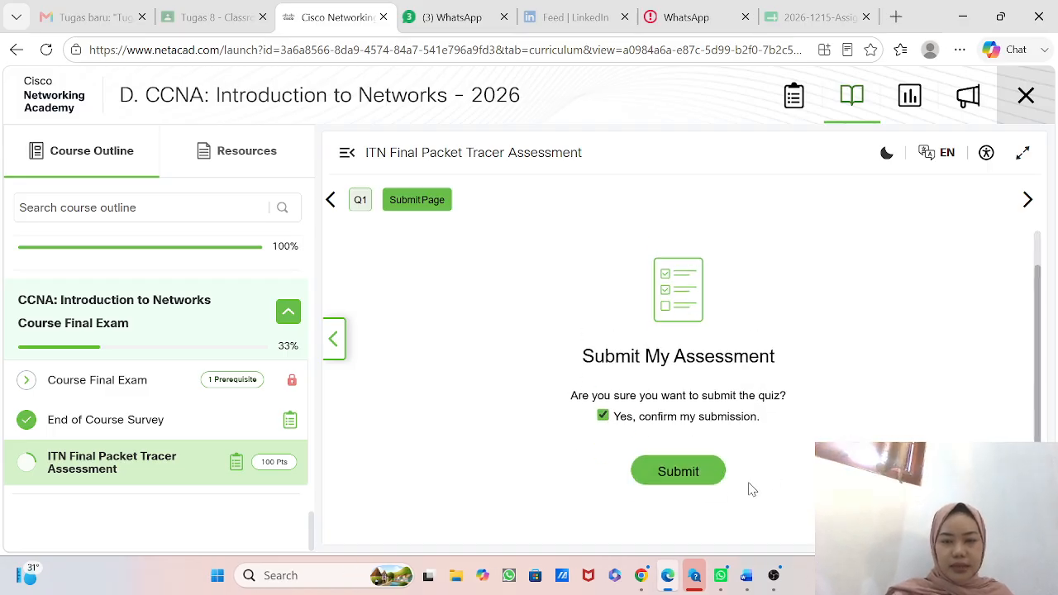
Submit the assessment, review the 100% score, open Course Final Exam, and bring OBS forward.
click(689, 471)
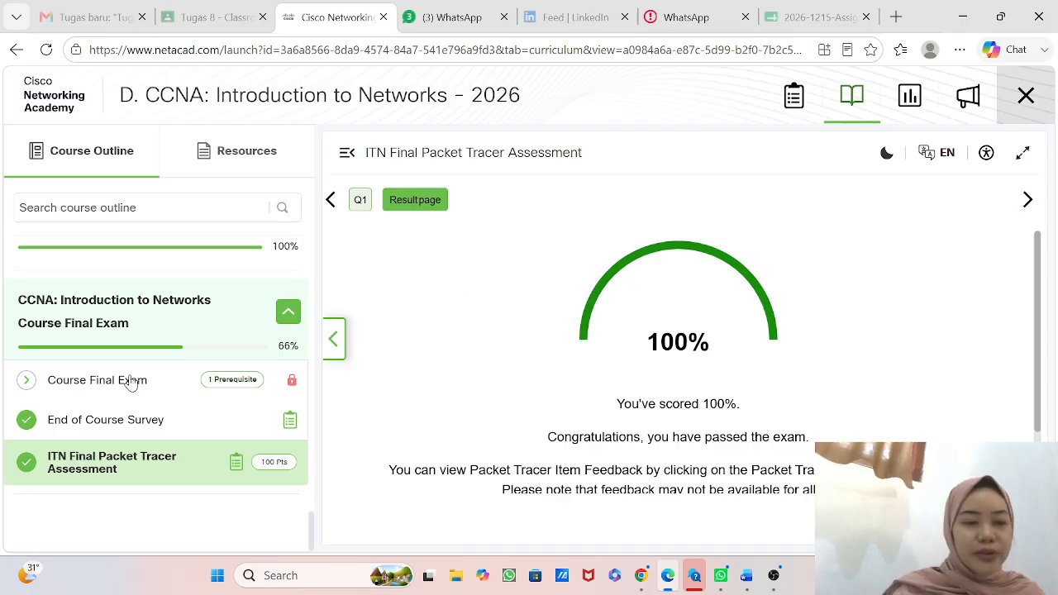
scroll(130, 378, up, 2)
scroll(130, 380, down, 2)
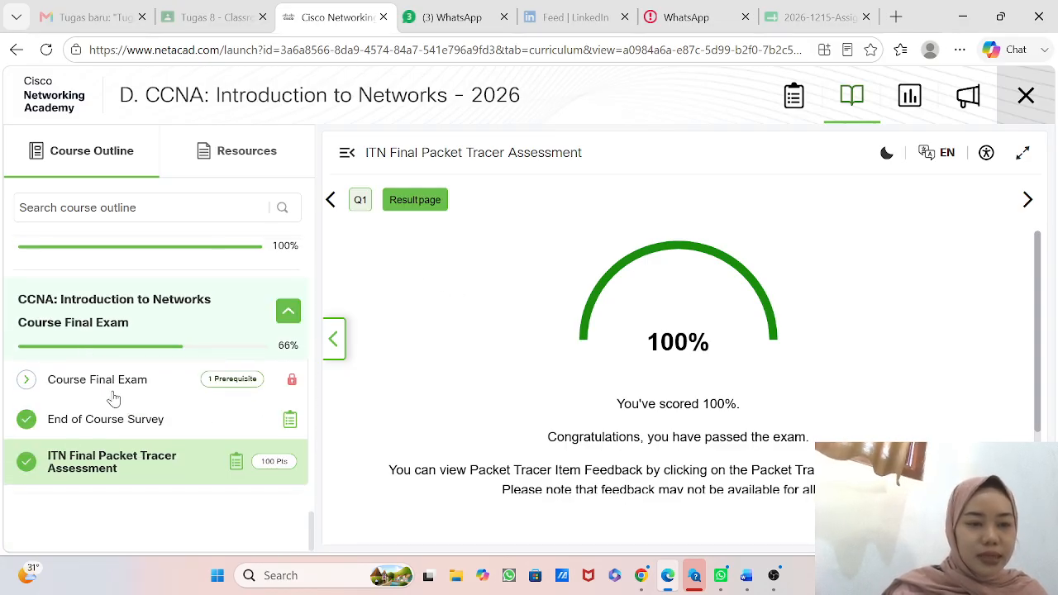
click(114, 395)
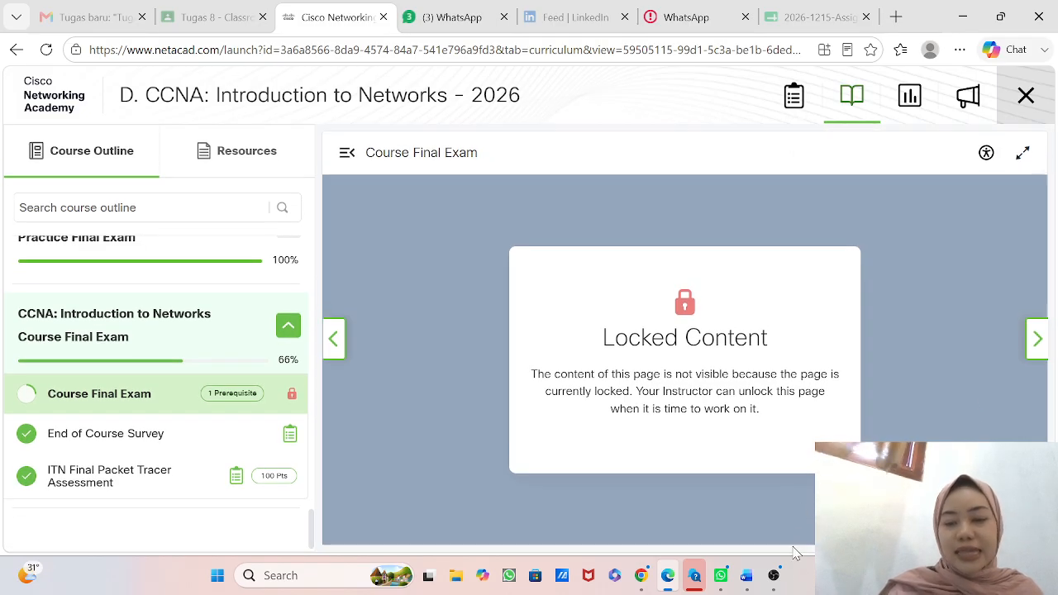
click(774, 583)
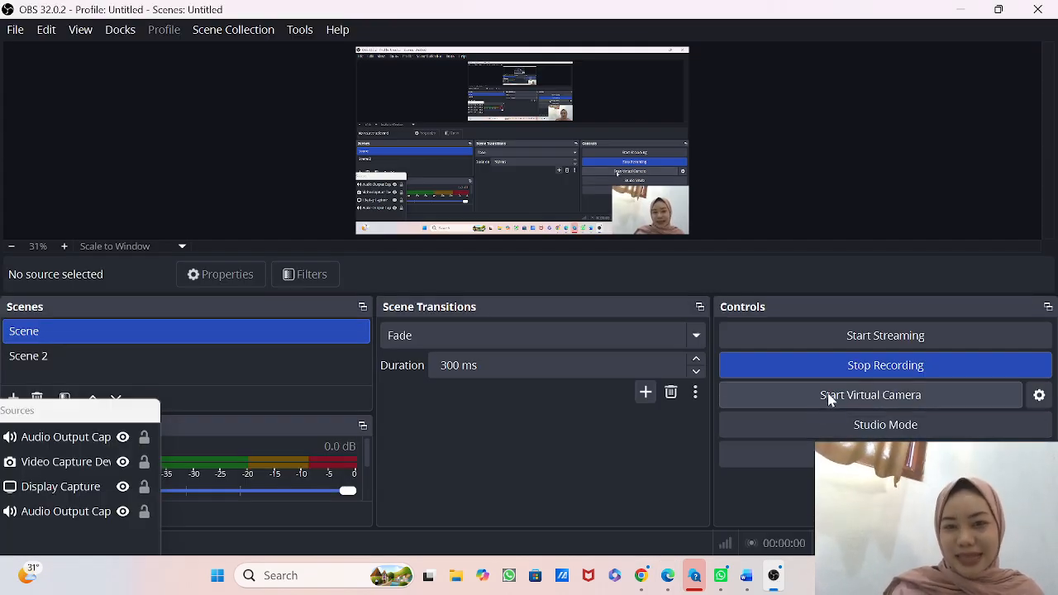